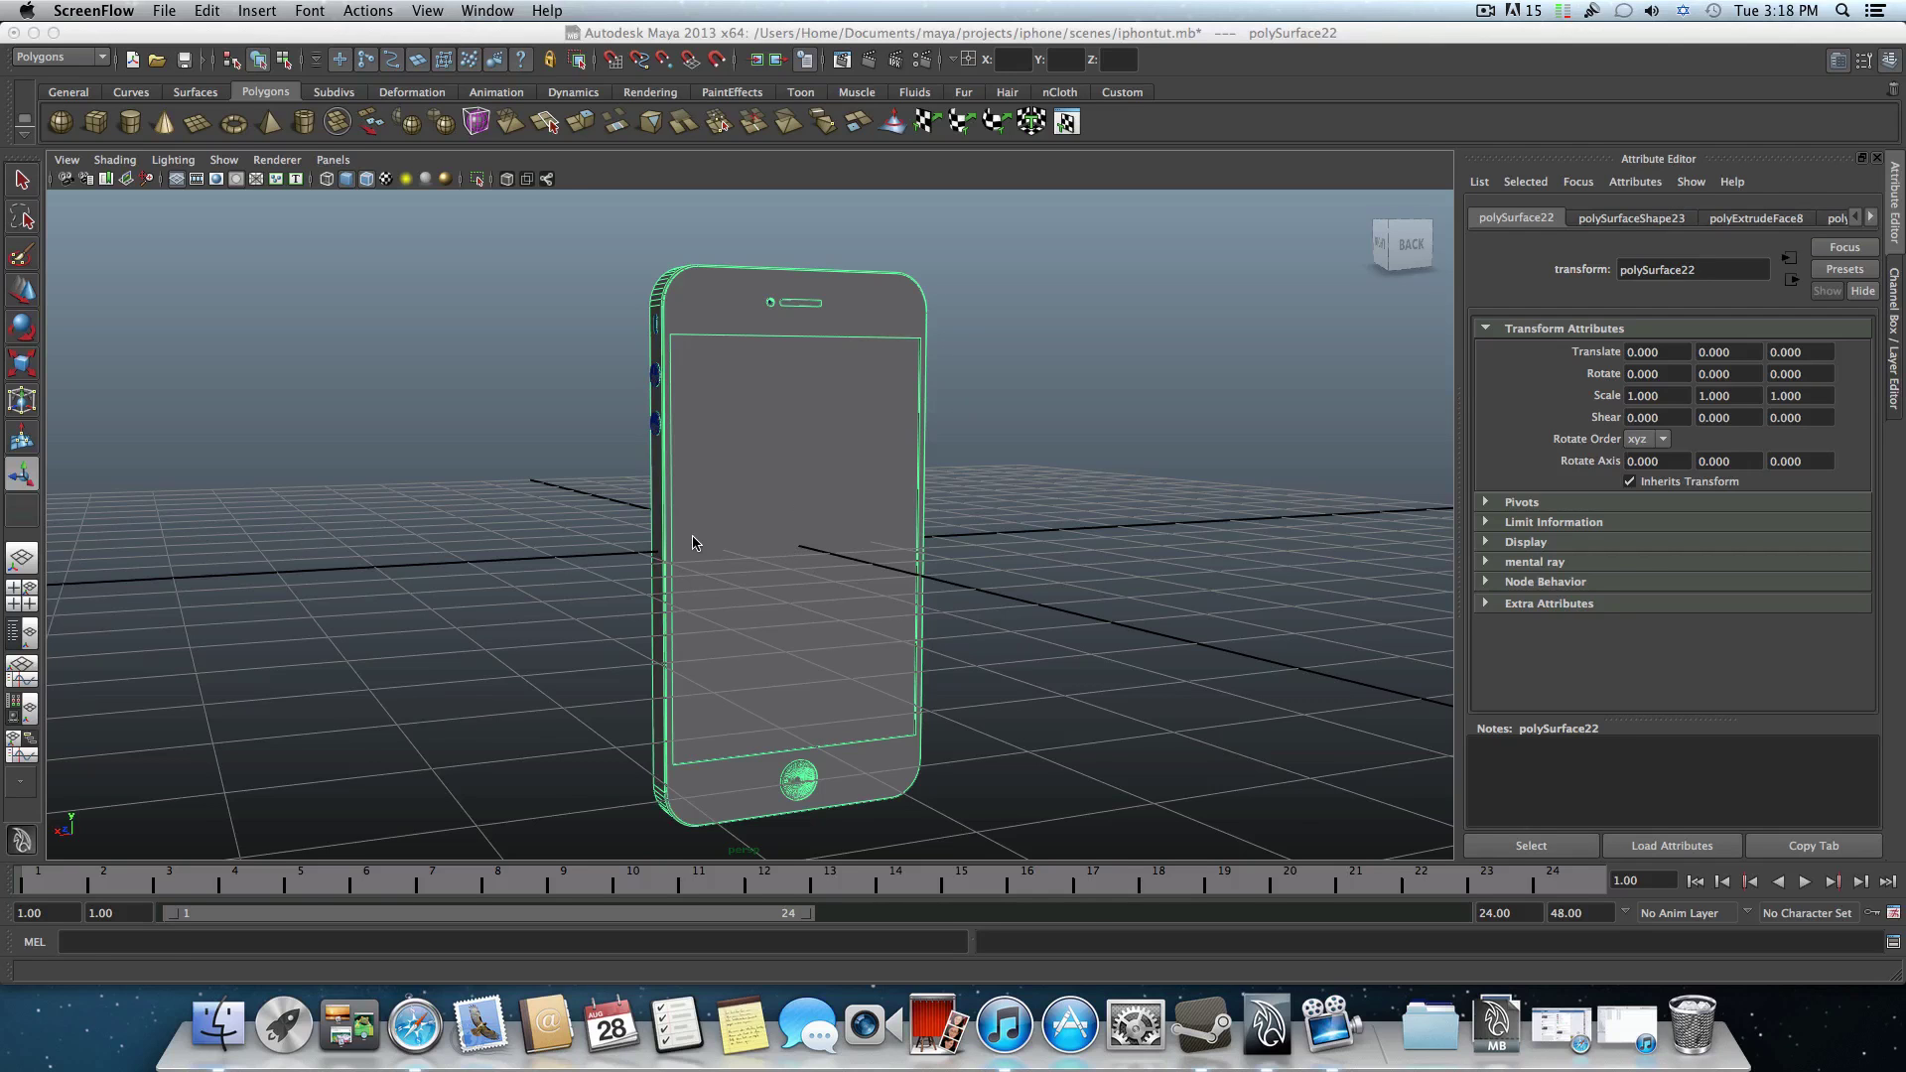
- Examine the phone model from the front and both sides, including the volume buttons and the blank side edge
left_click_drag(693, 543, 826, 558, "alt")
right_click_drag(659, 371, 824, 464, "alt")
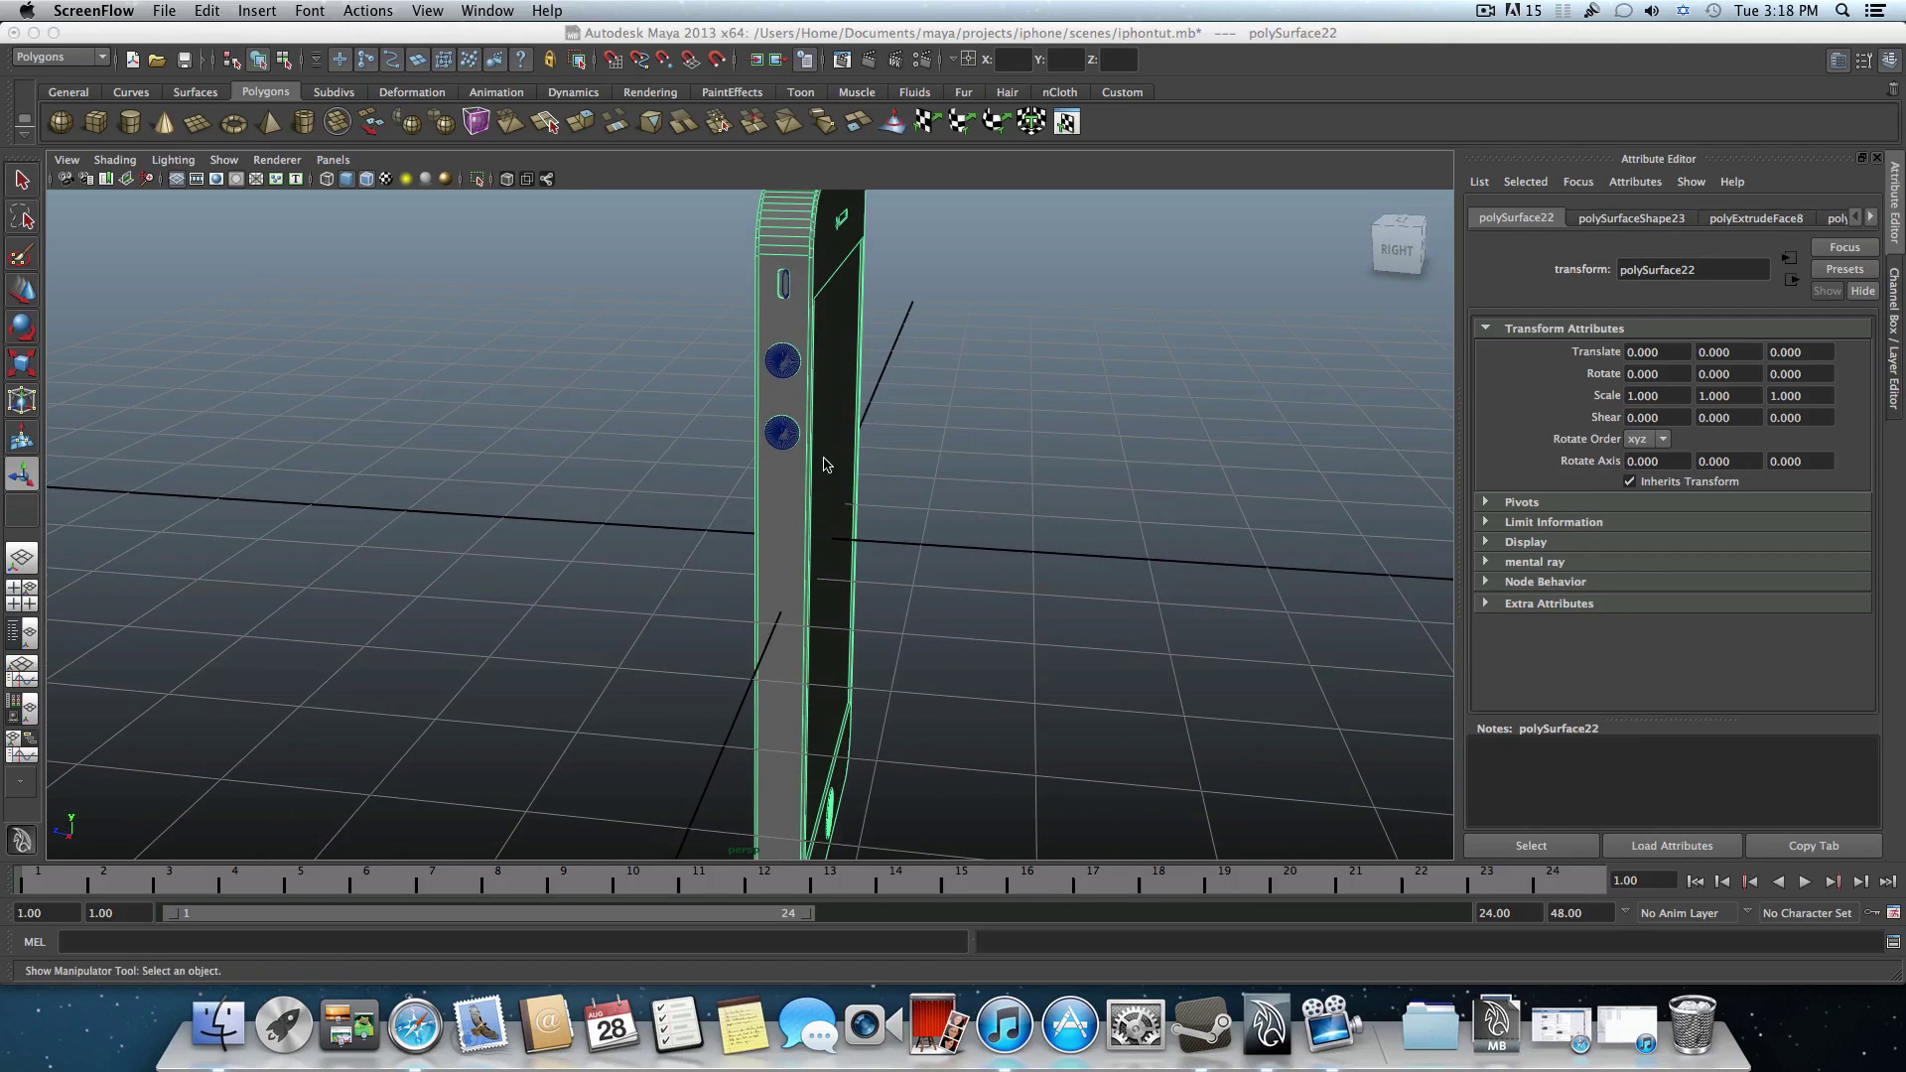
right_click_drag(790, 586, 794, 496, "alt")
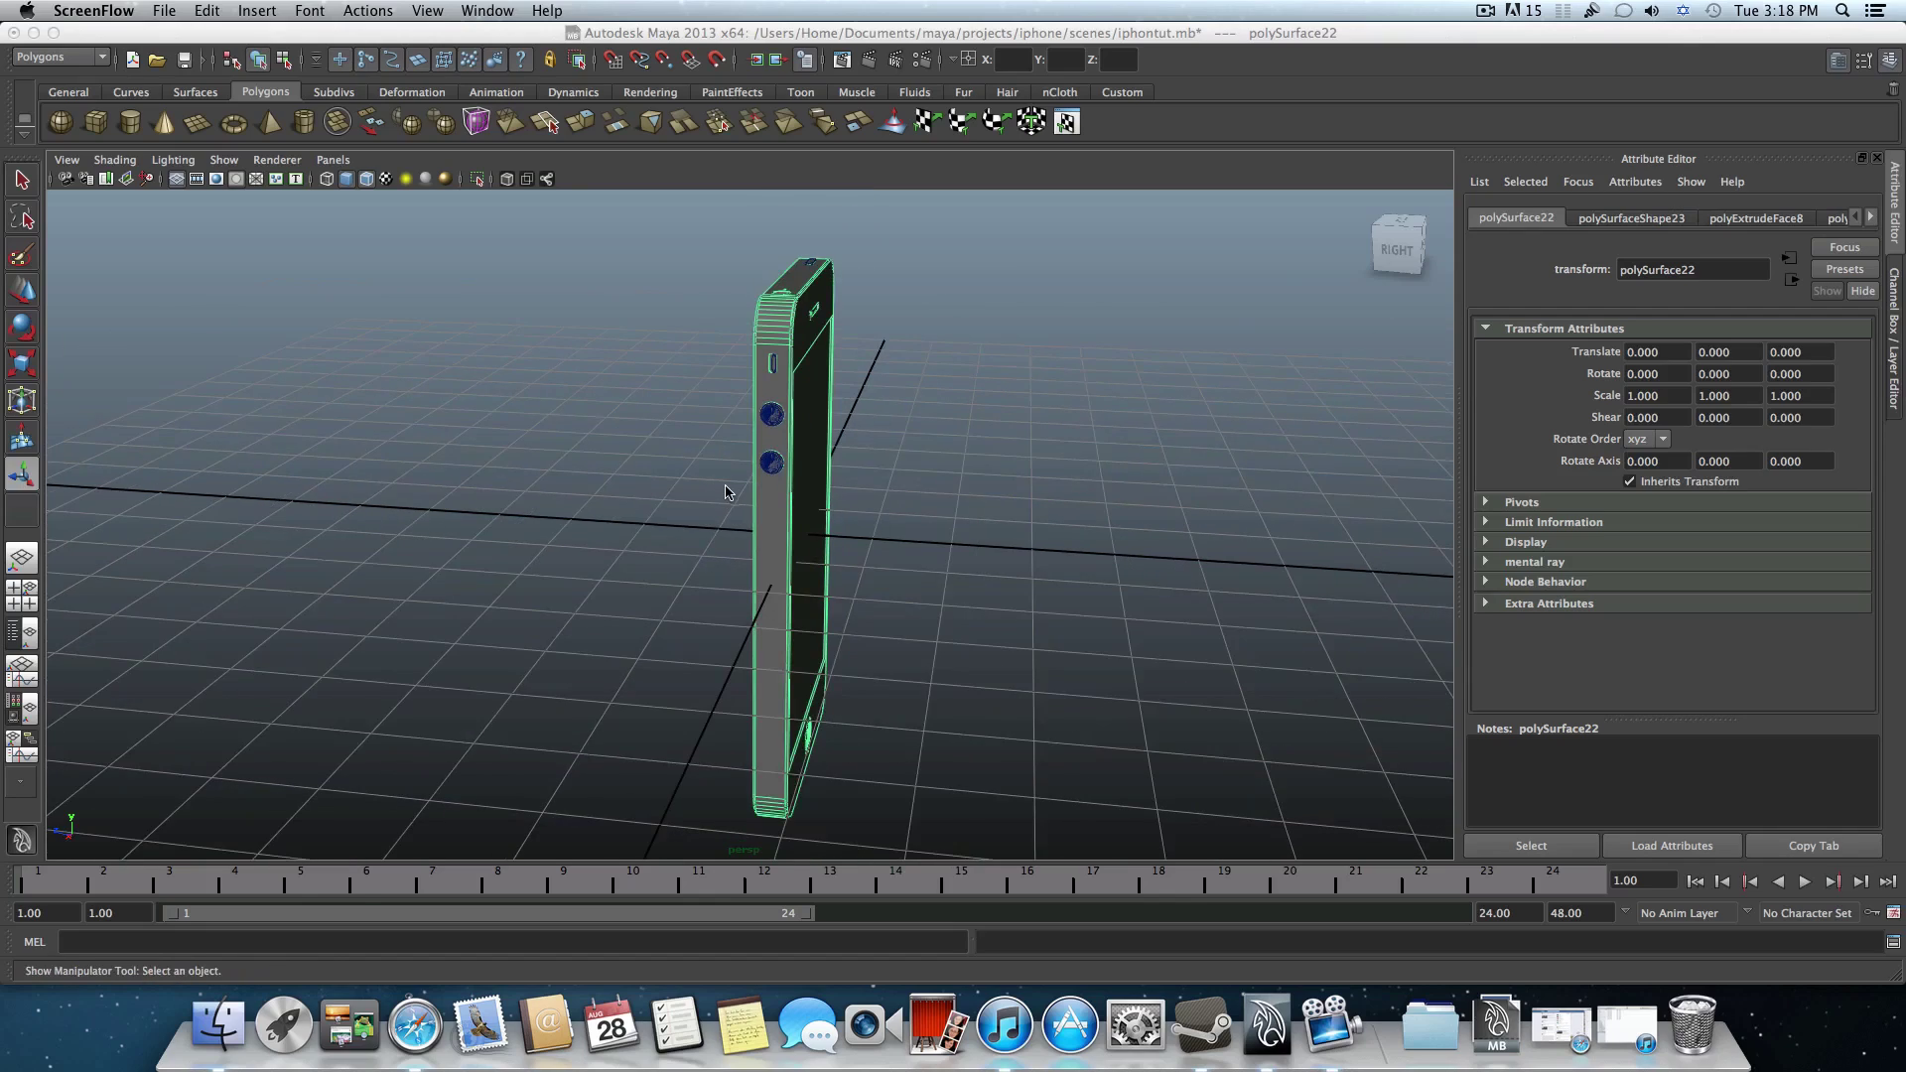
mouse_move(726, 490)
left_mouse_down("alt")
mouse_move(627, 562)
mouse_move(574, 502)
mouse_move(753, 519)
mouse_move(698, 484)
left_mouse_up("alt")
scroll(722, 581, "up", 3)
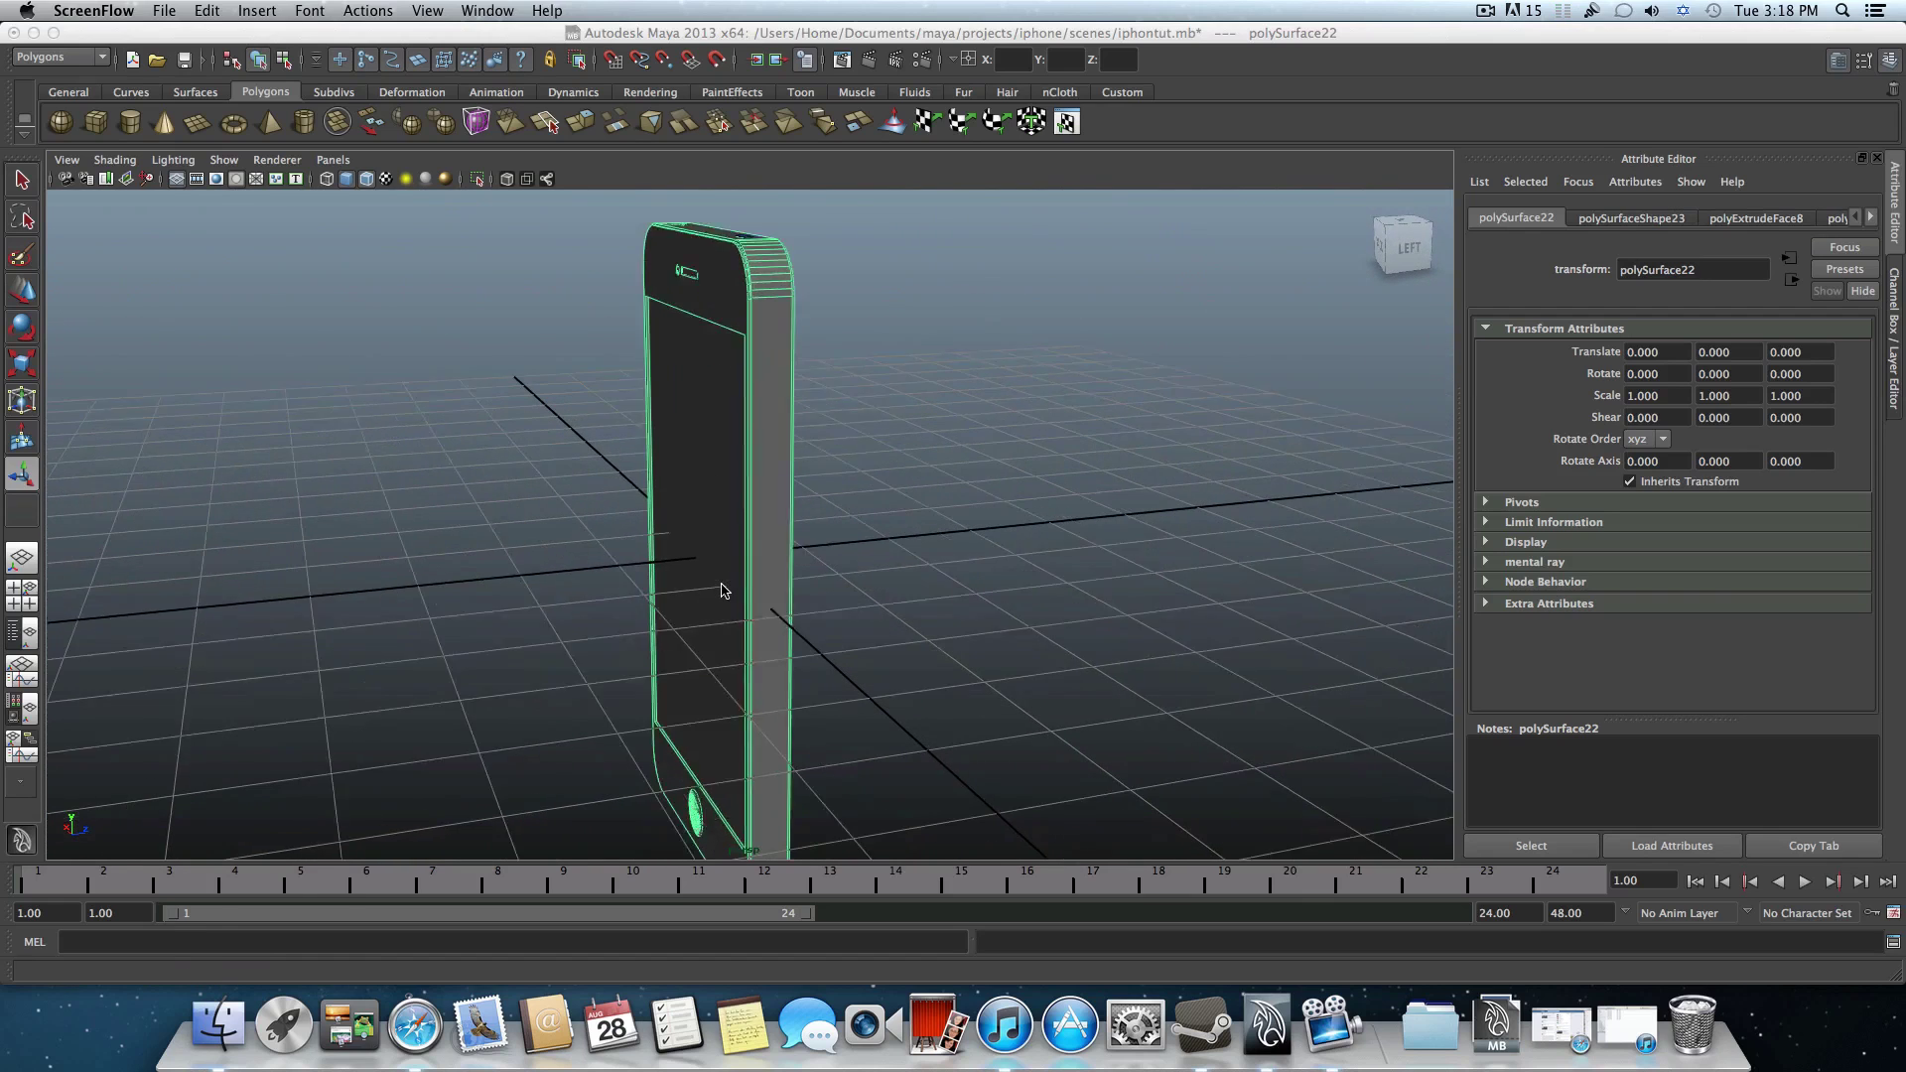
scroll(728, 487, "down", 3)
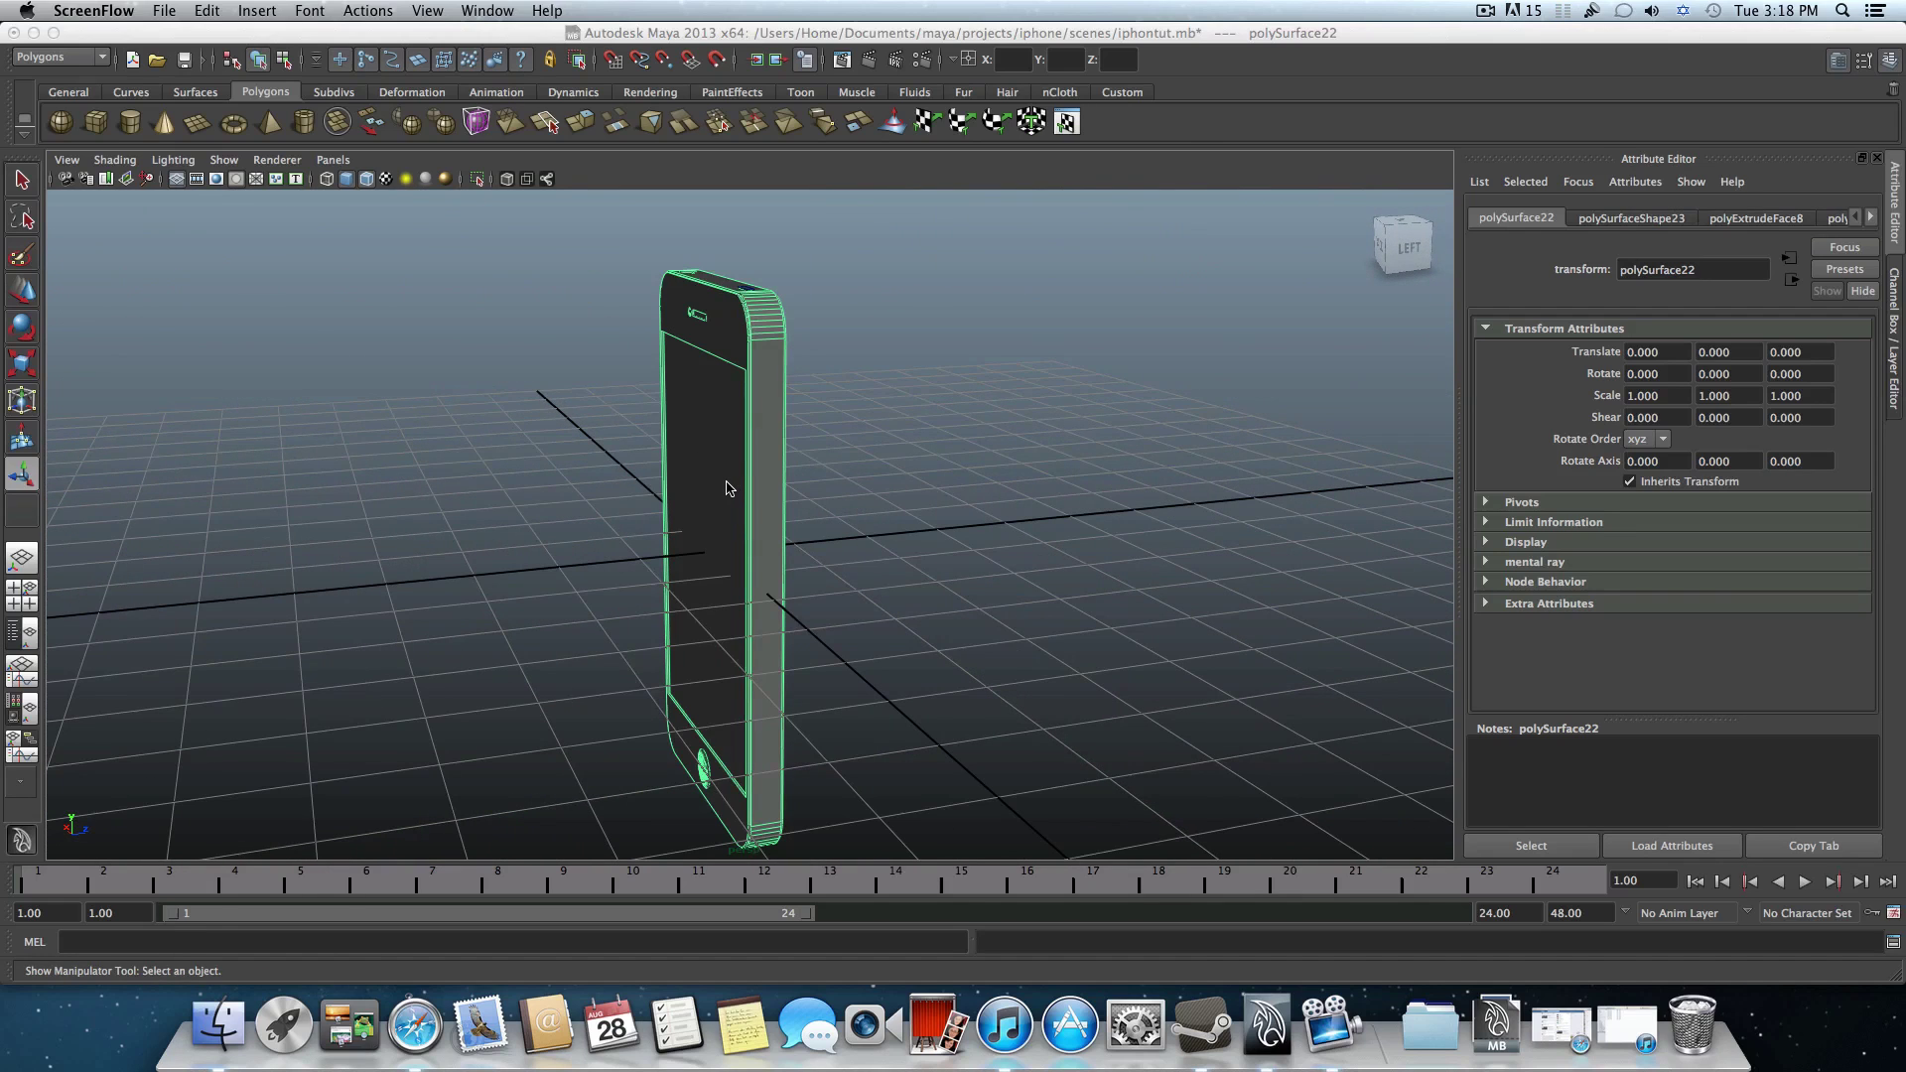
left_click_drag(721, 516, 721, 468, "alt")
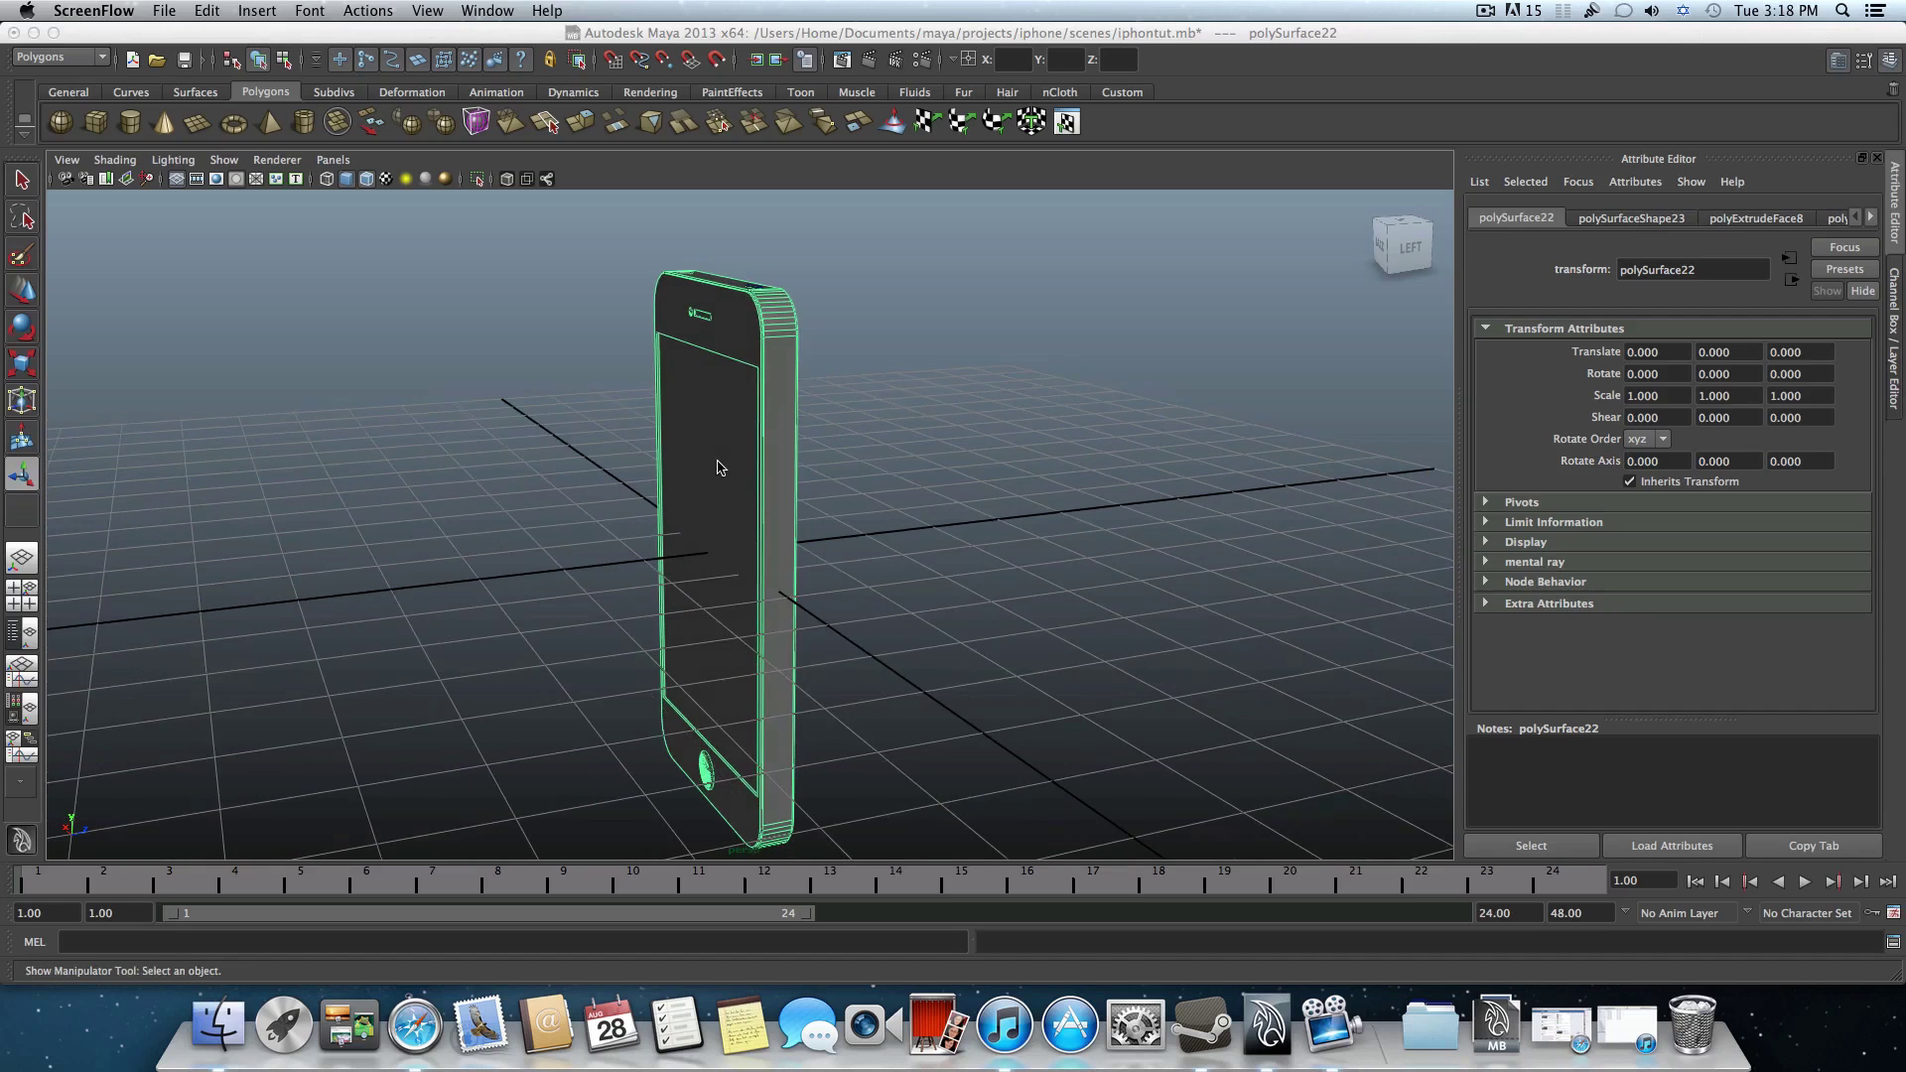
left_click(992, 561)
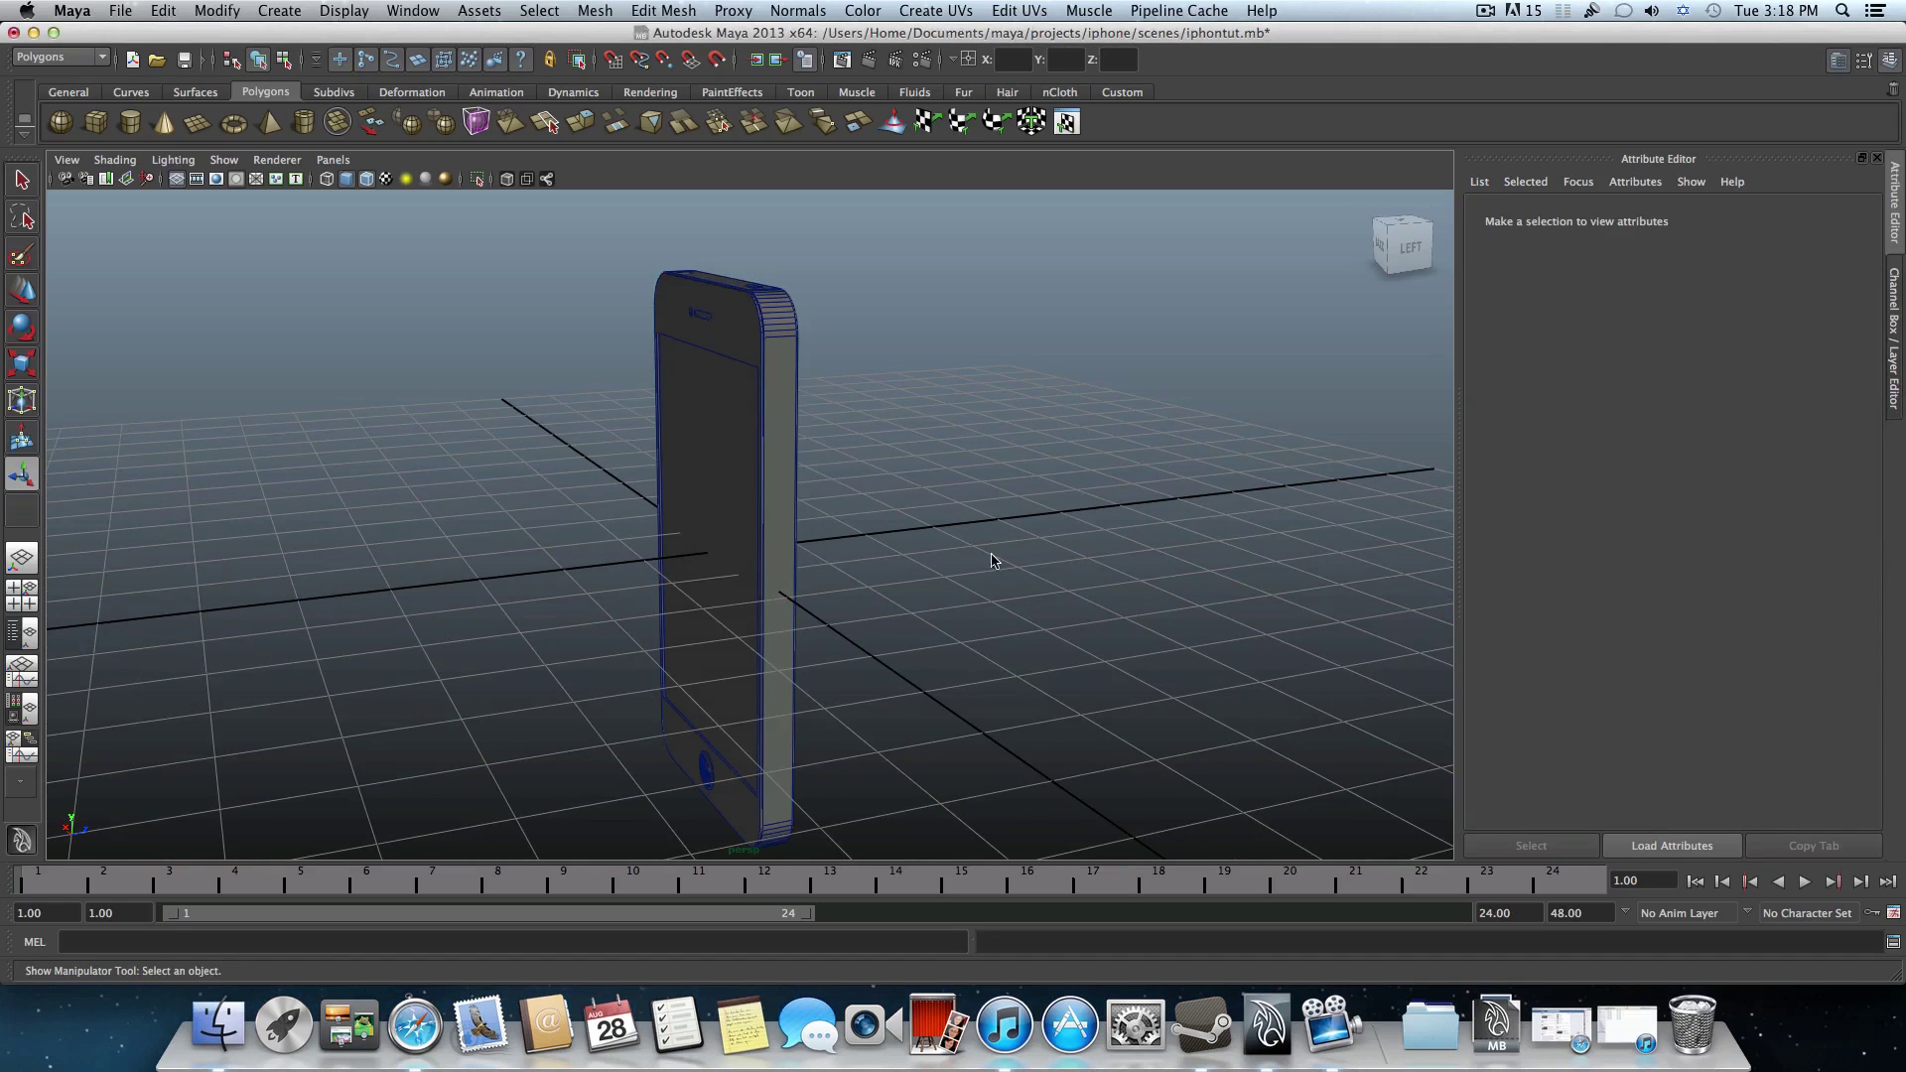
left_click(723, 384)
- Inspect the phone's top edge up close, around the headphone jack hole and the tiny hole beside it
left_click_drag(722, 384, 680, 468, "alt")
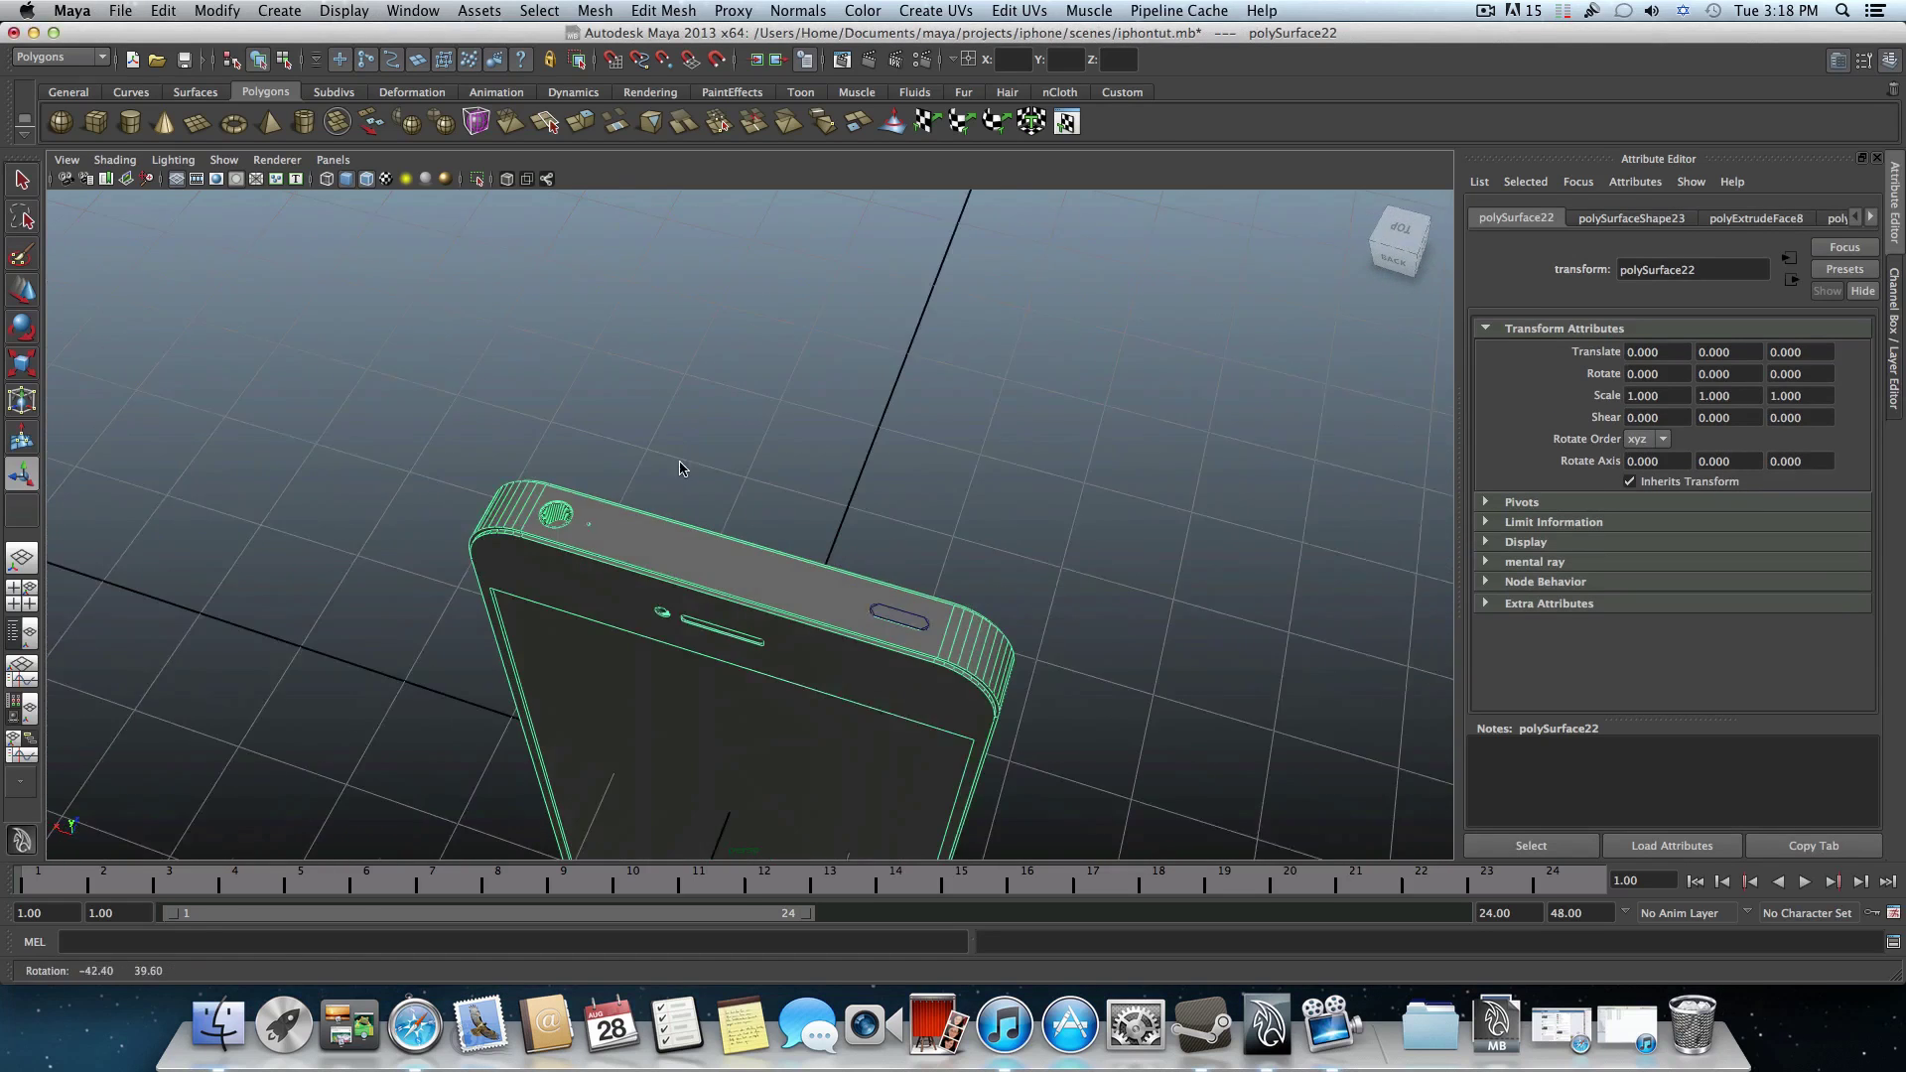
middle_click_drag(680, 462, 786, 437, "alt")
right_click_drag(786, 437, 879, 508, "alt")
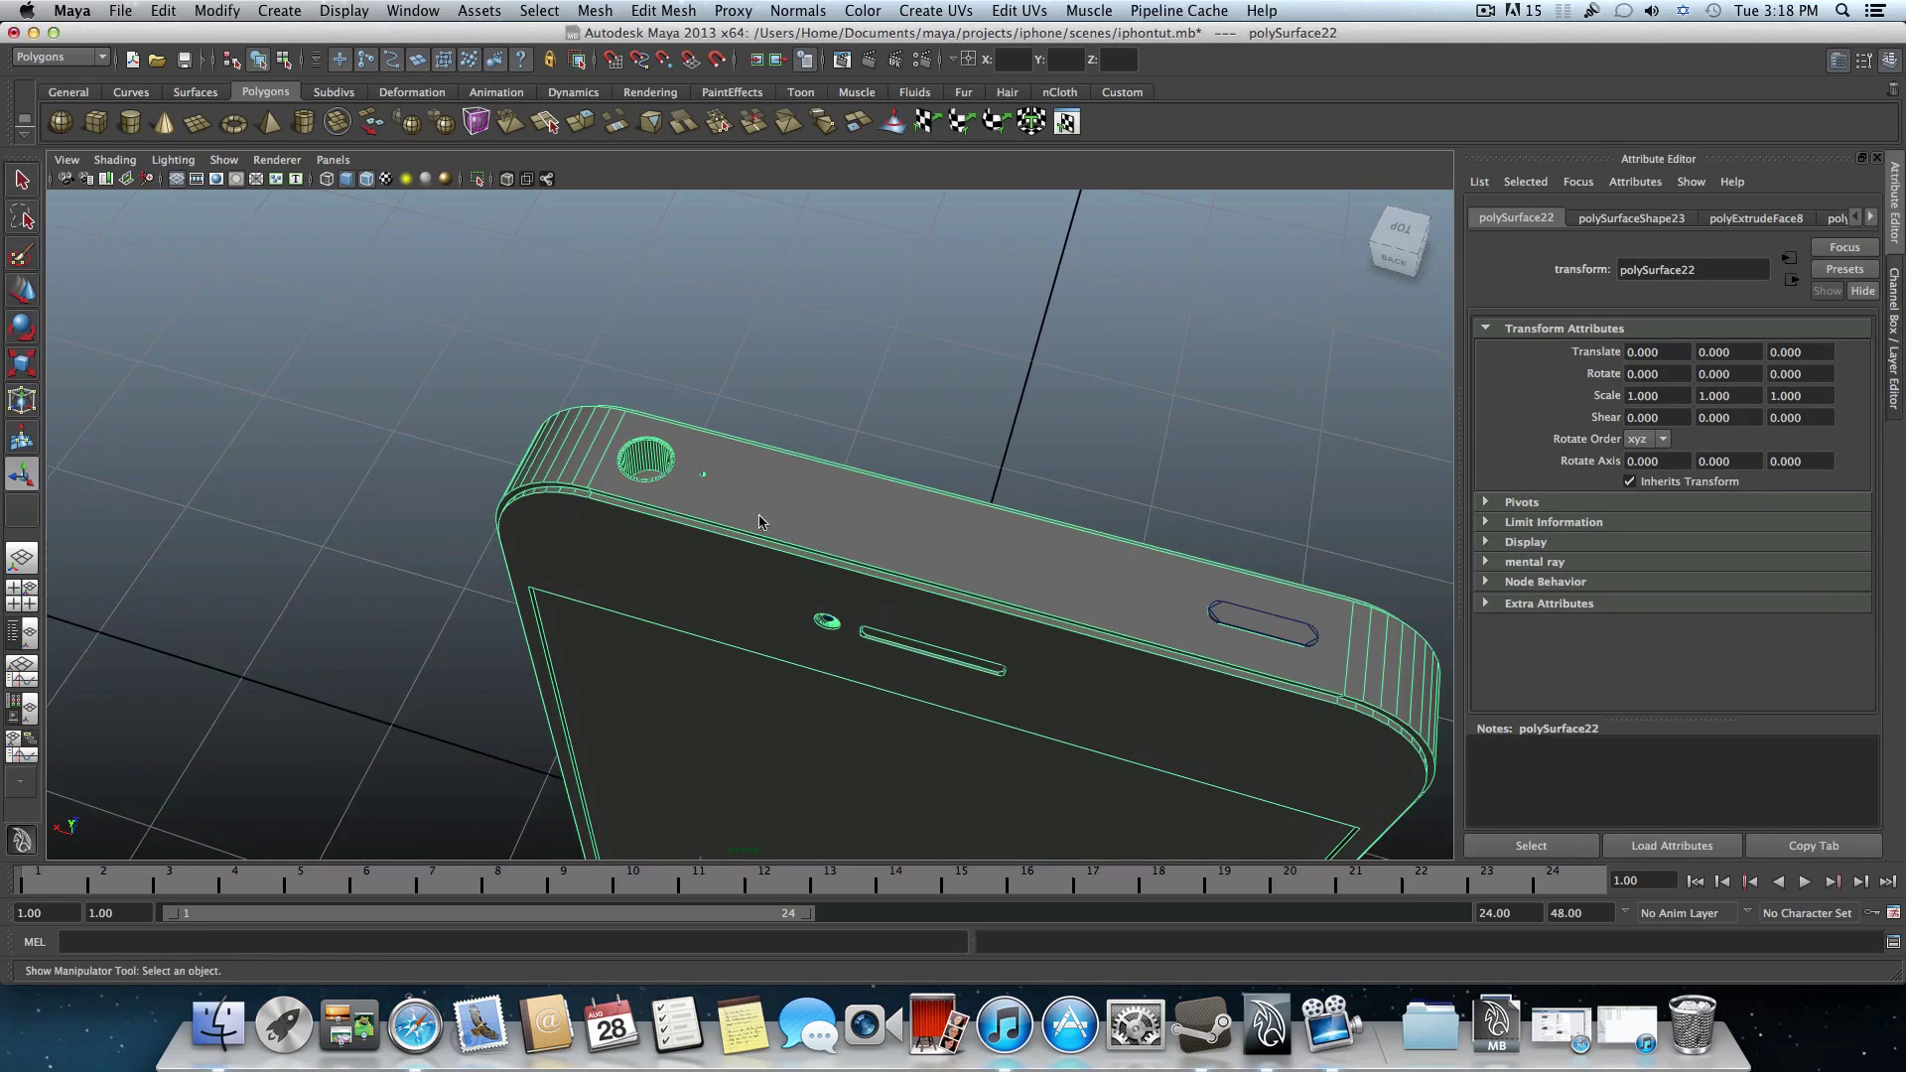
left_click_drag(670, 520, 737, 536, "alt")
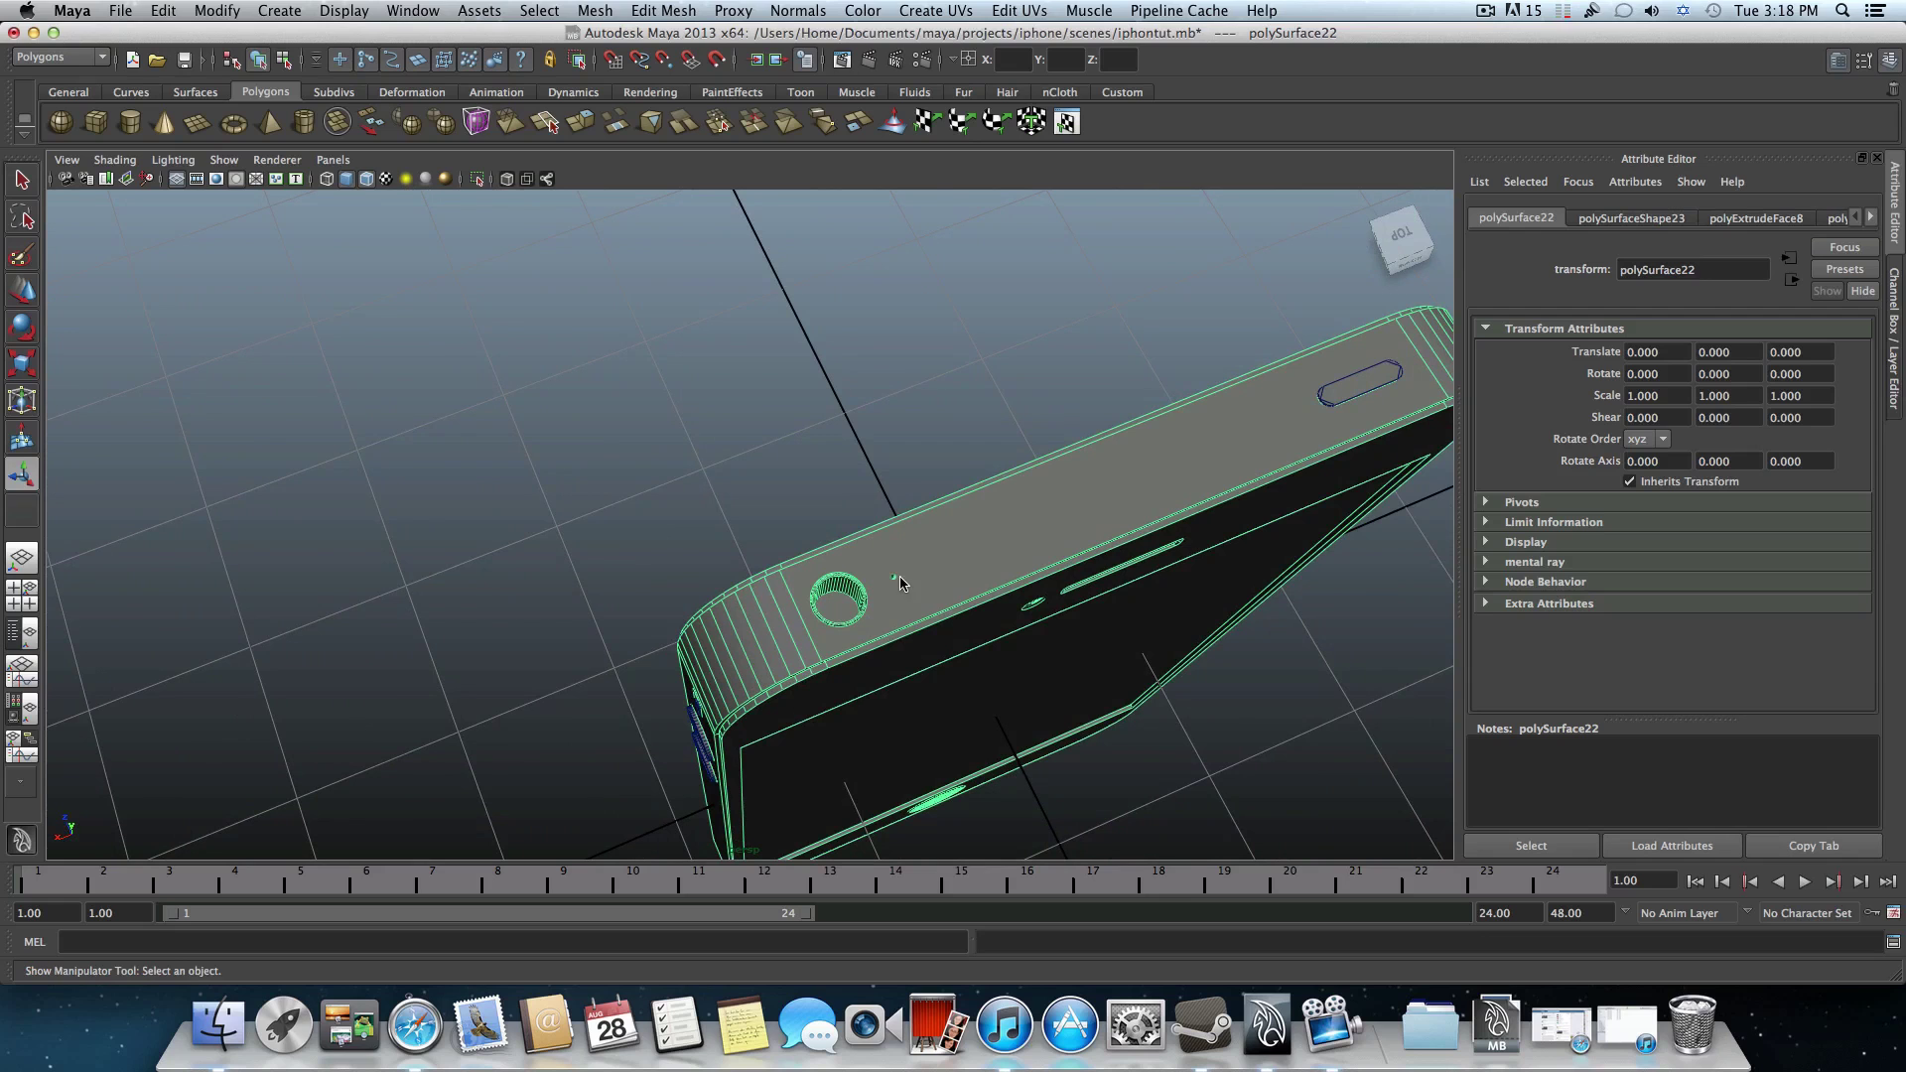
left_click_drag(915, 611, 1070, 658, "alt")
middle_click_drag(1070, 658, 836, 640, "alt")
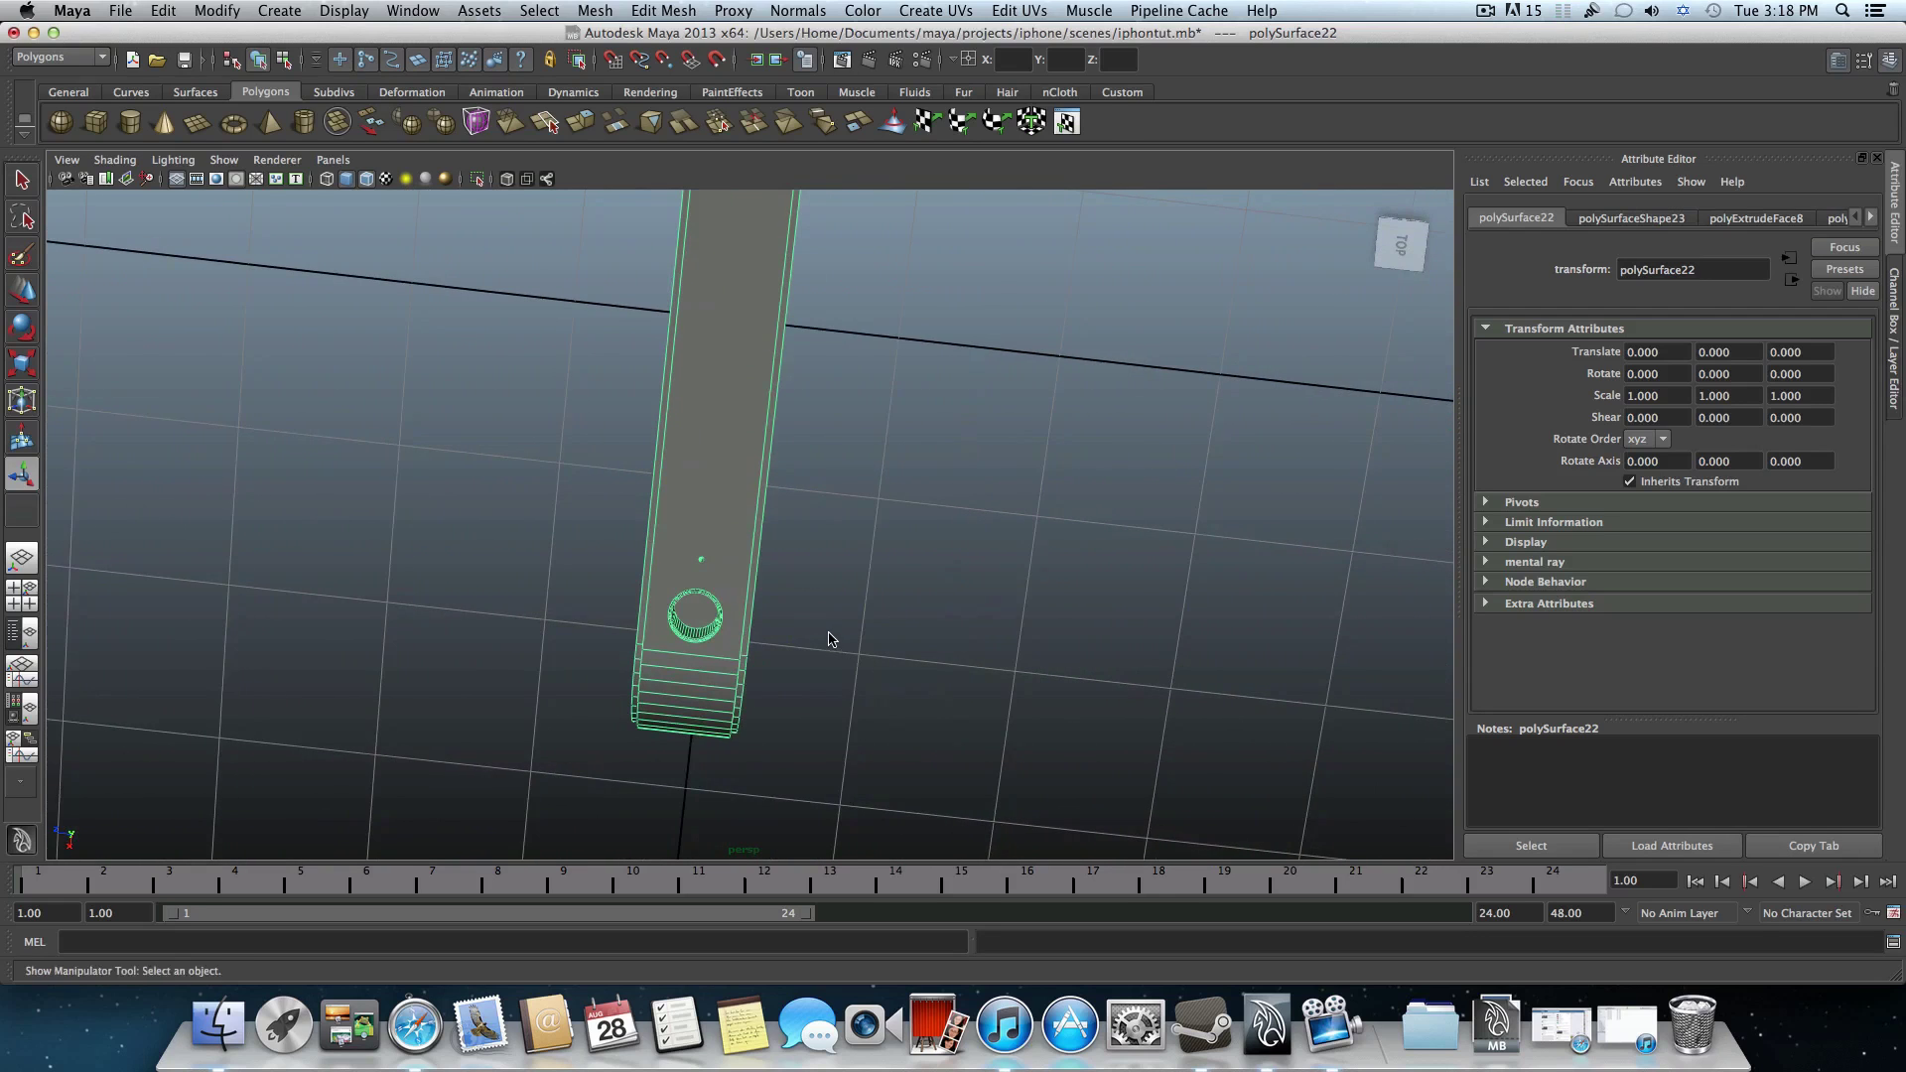
left_click_drag(830, 639, 968, 553, "alt")
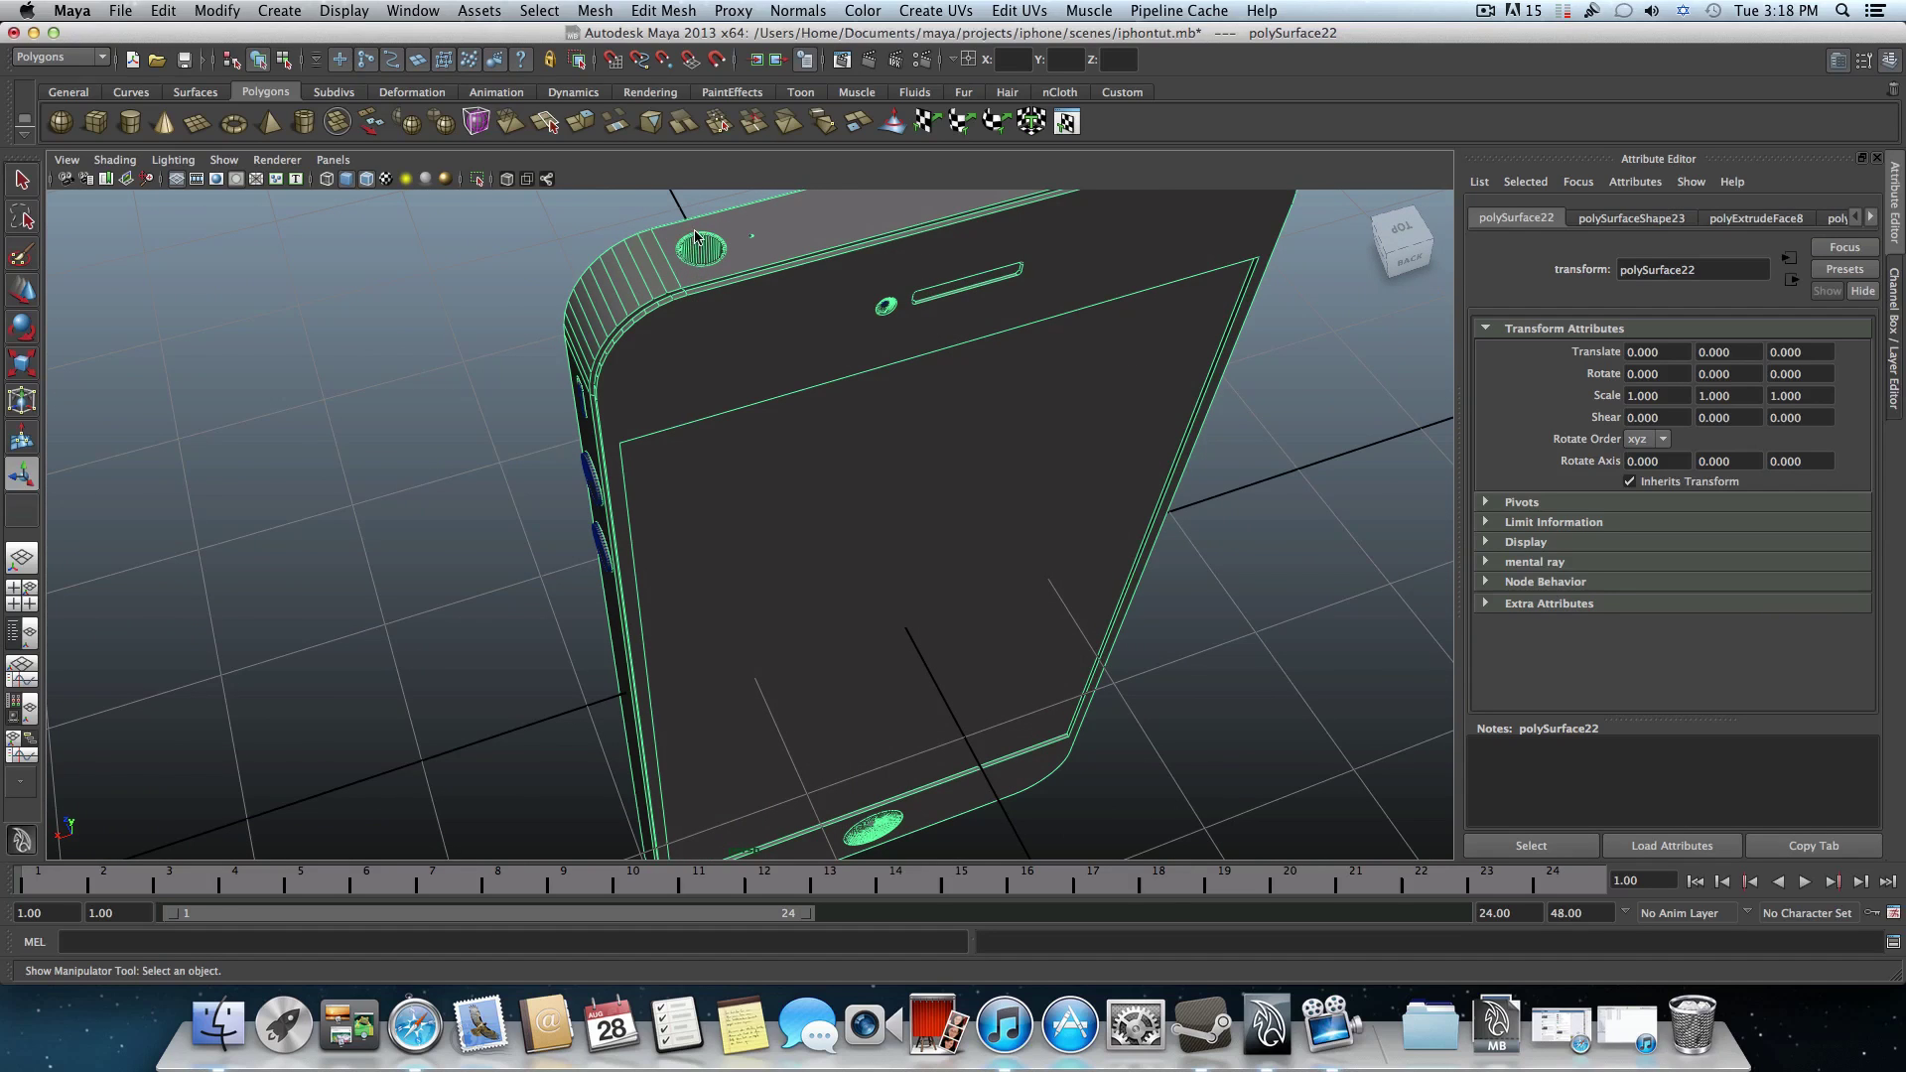
scroll(667, 314, "up", 3)
middle_click_drag(681, 311, 653, 382, "alt")
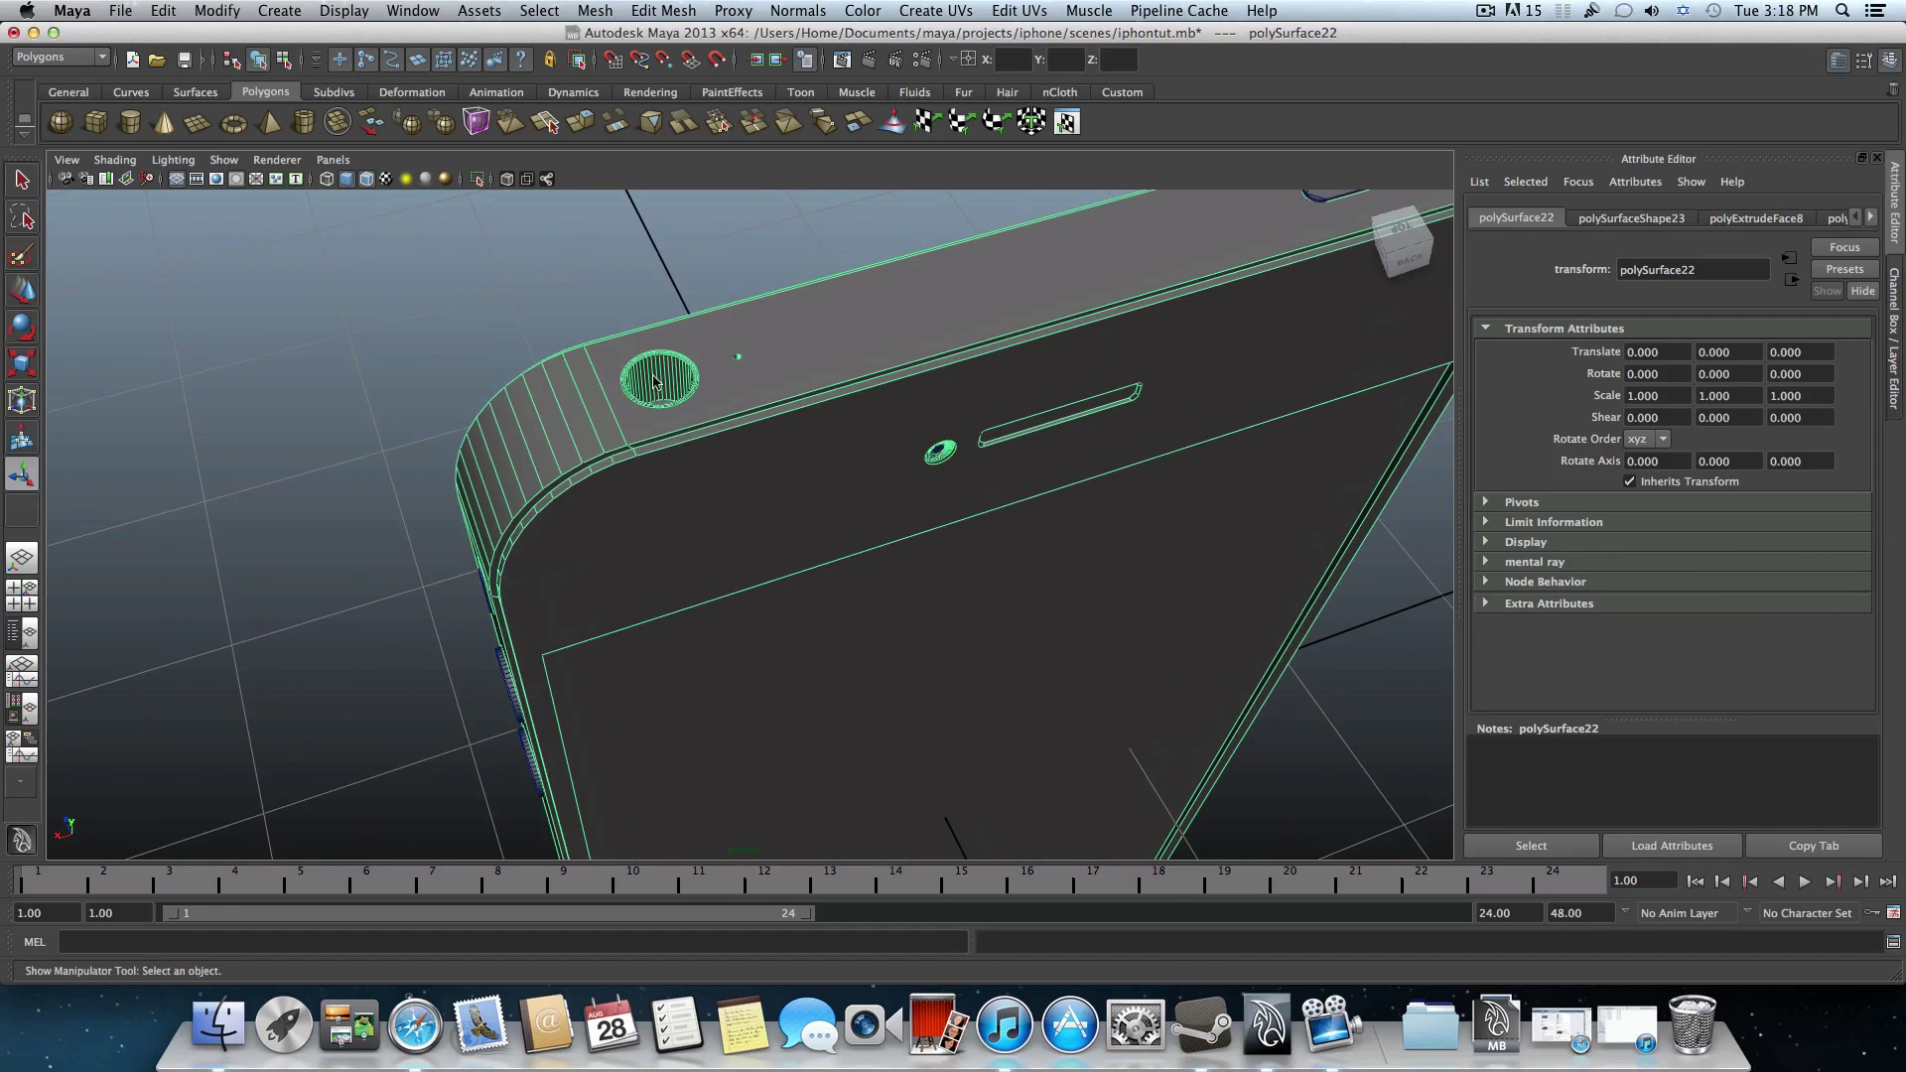
scroll(654, 417, "up", 5)
middle_click_drag(579, 287, 587, 349, "alt")
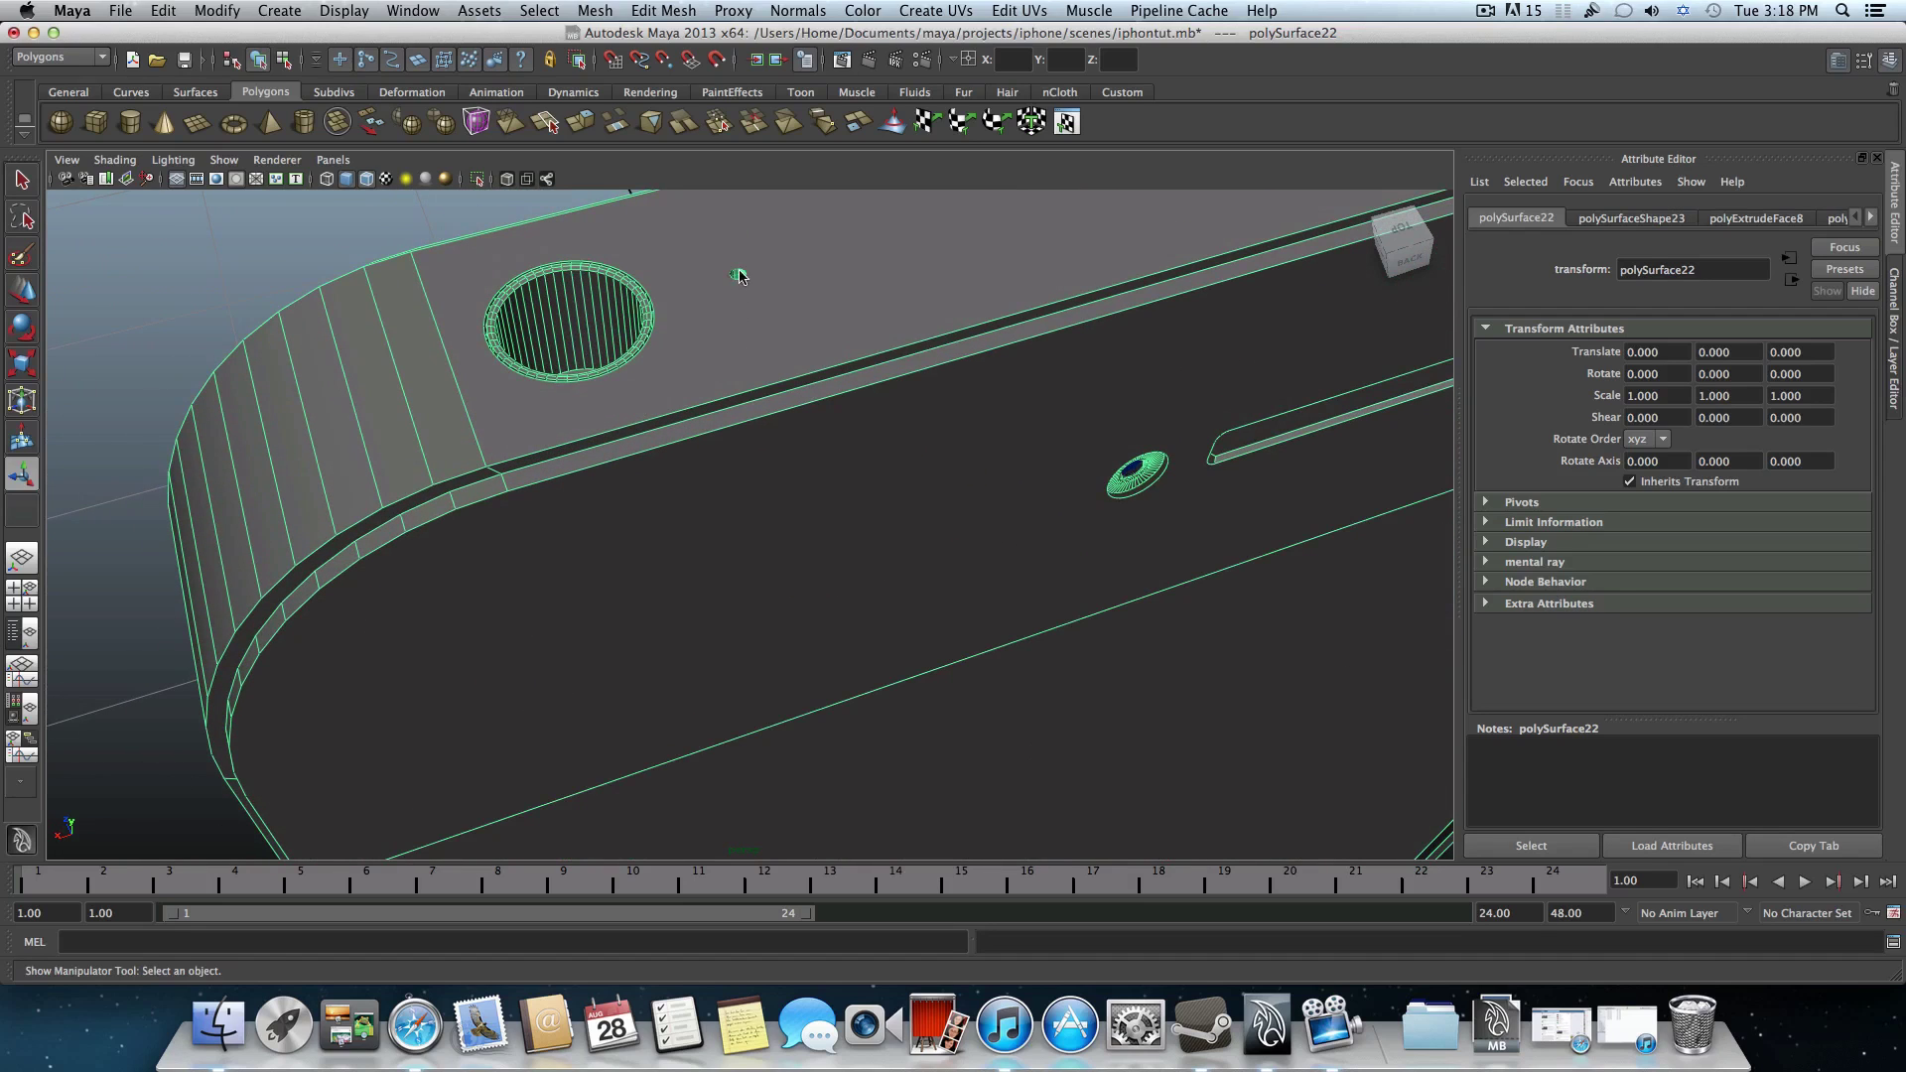
scroll(667, 471, "down", 3)
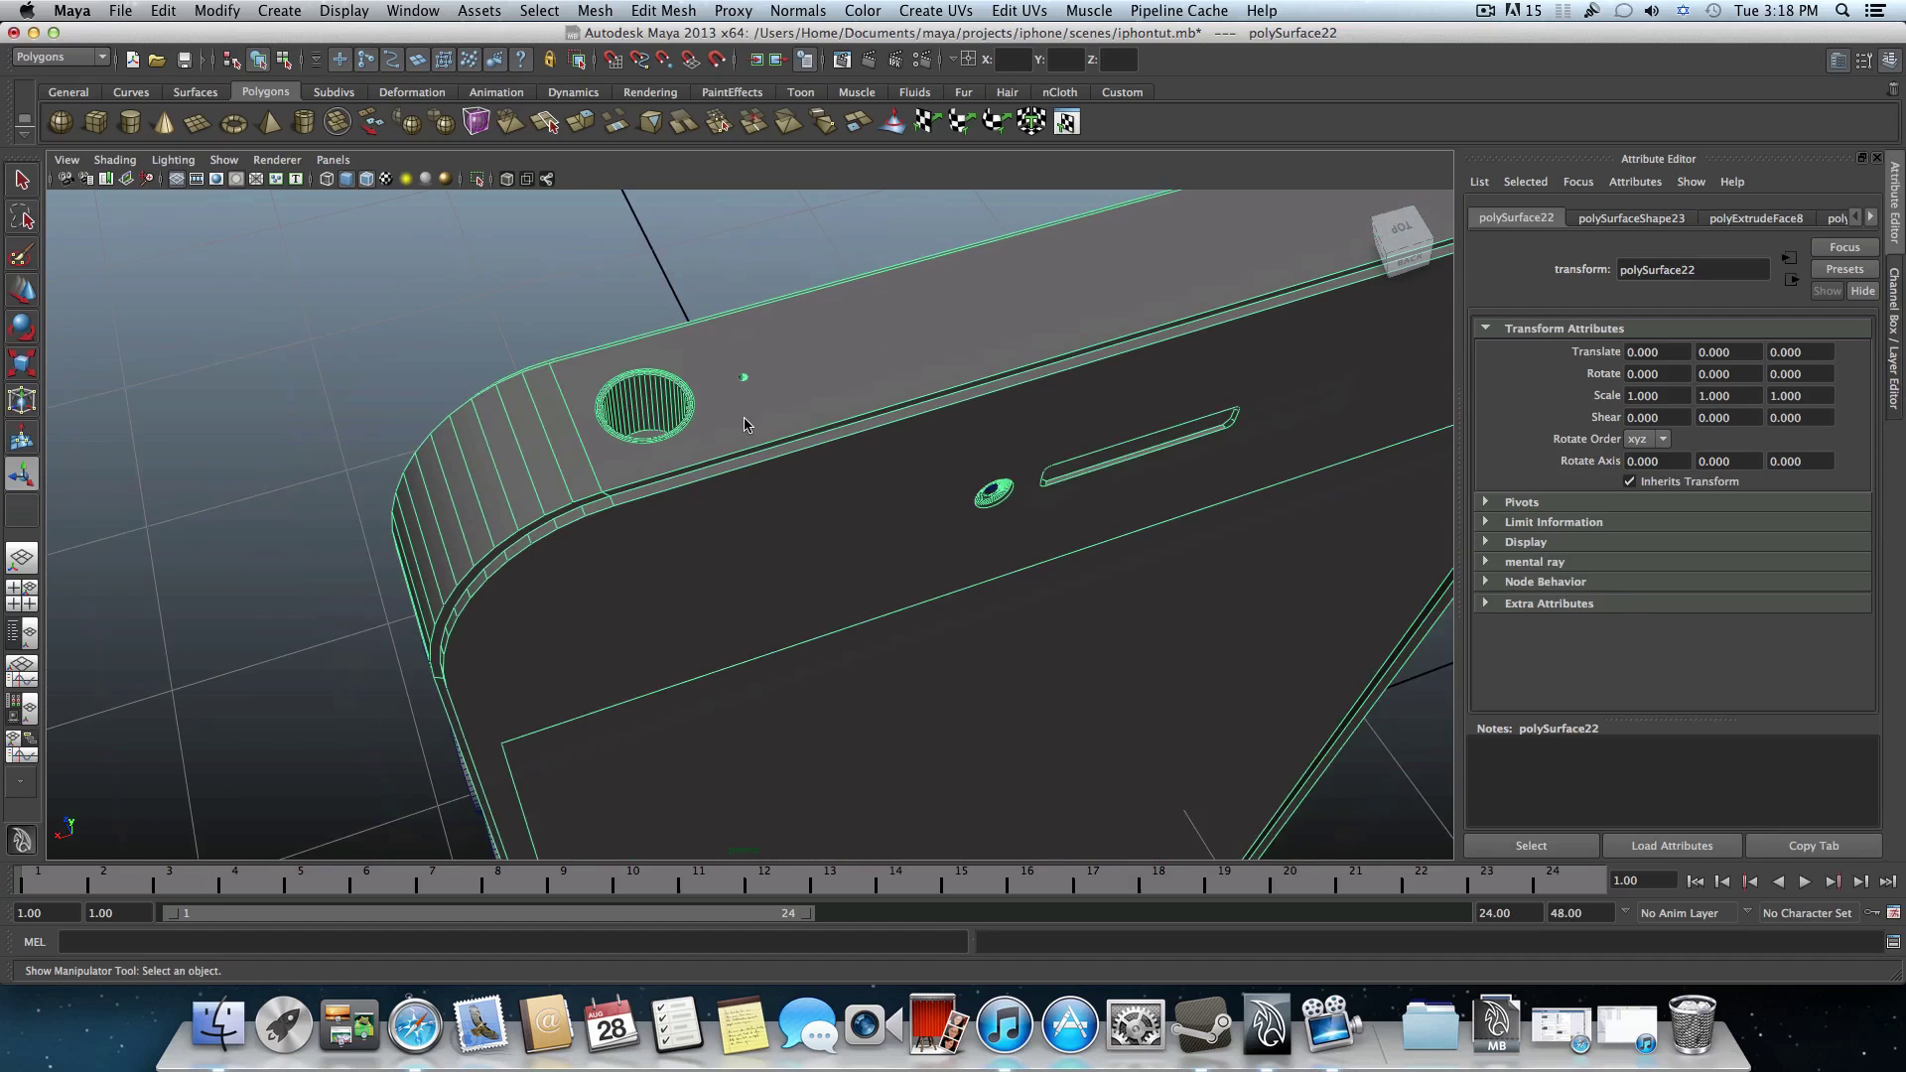
scroll(850, 483, "down", 3)
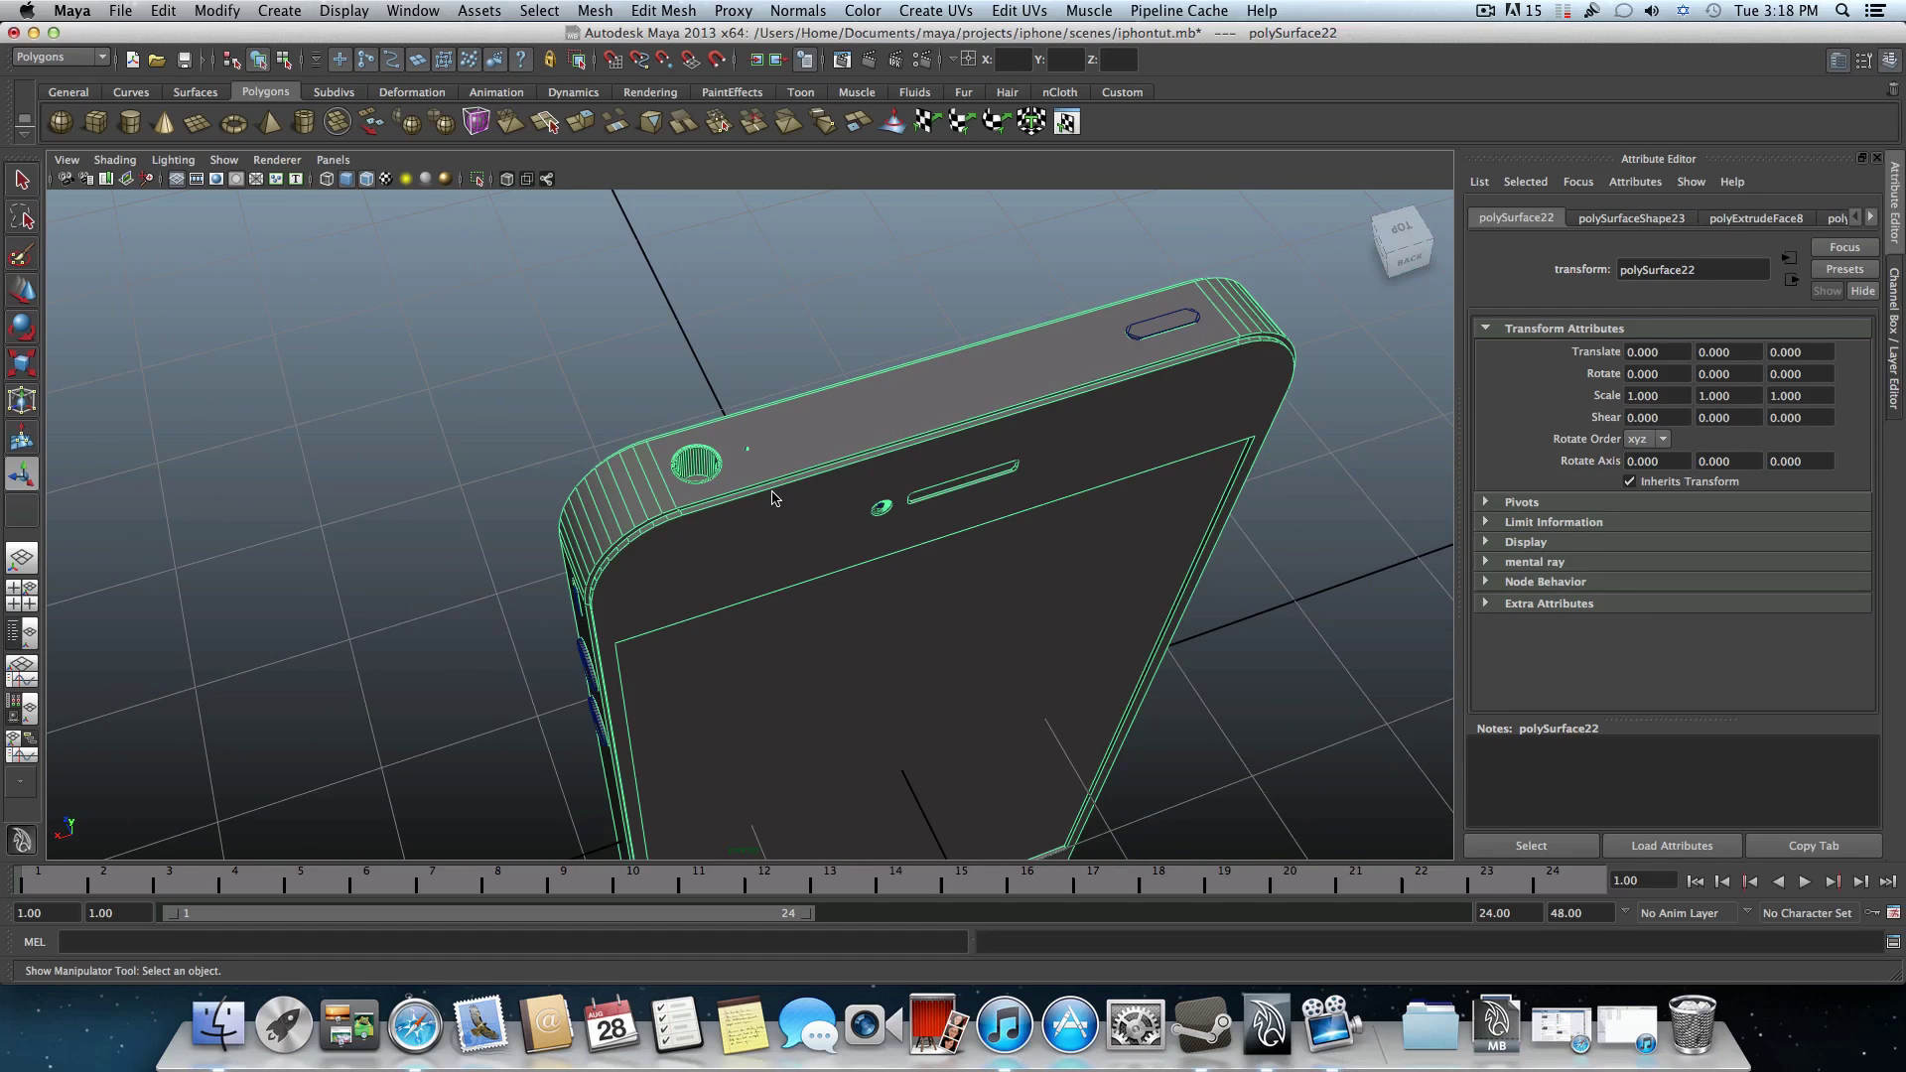
- Inspect the rear camera and flash openings, the top edge, and the front camera and earpiece slot
left_click_drag(773, 498, 534, 477, "alt")
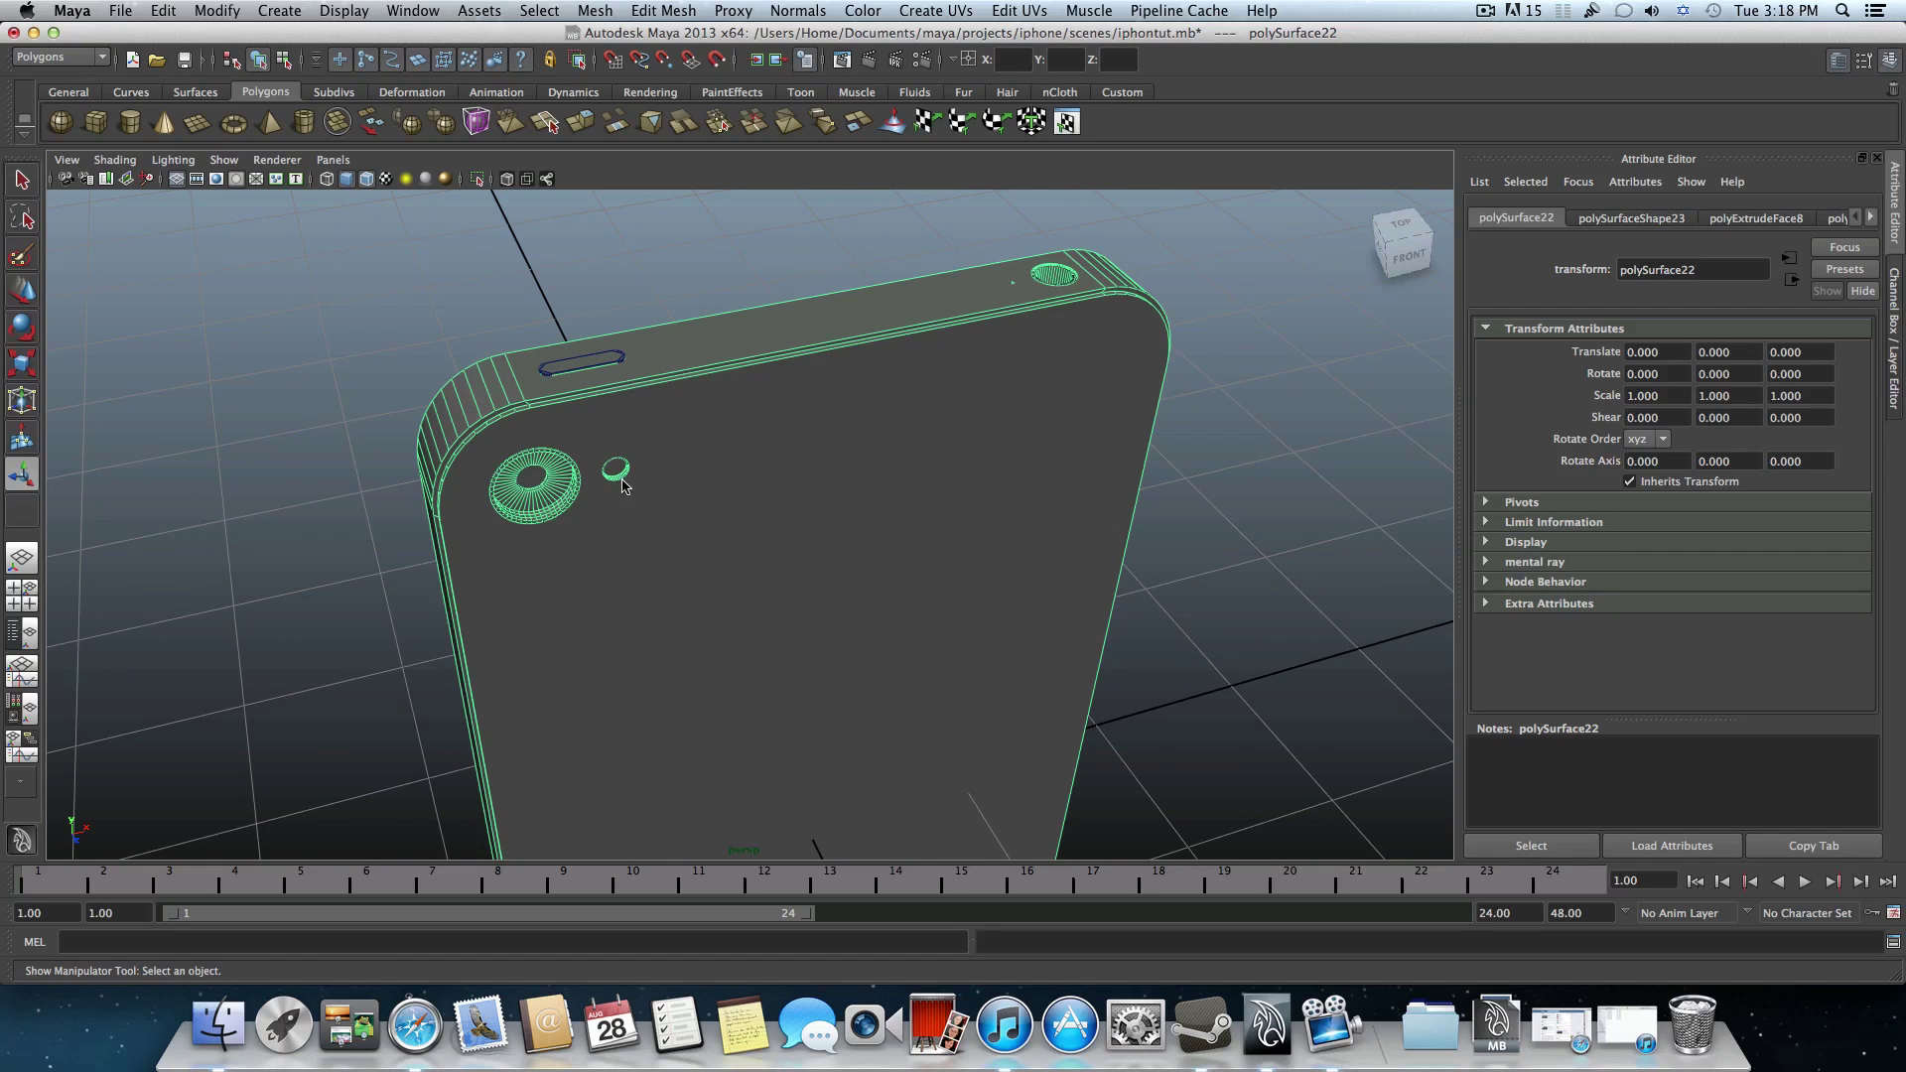
left_click_drag(622, 485, 611, 298, "alt")
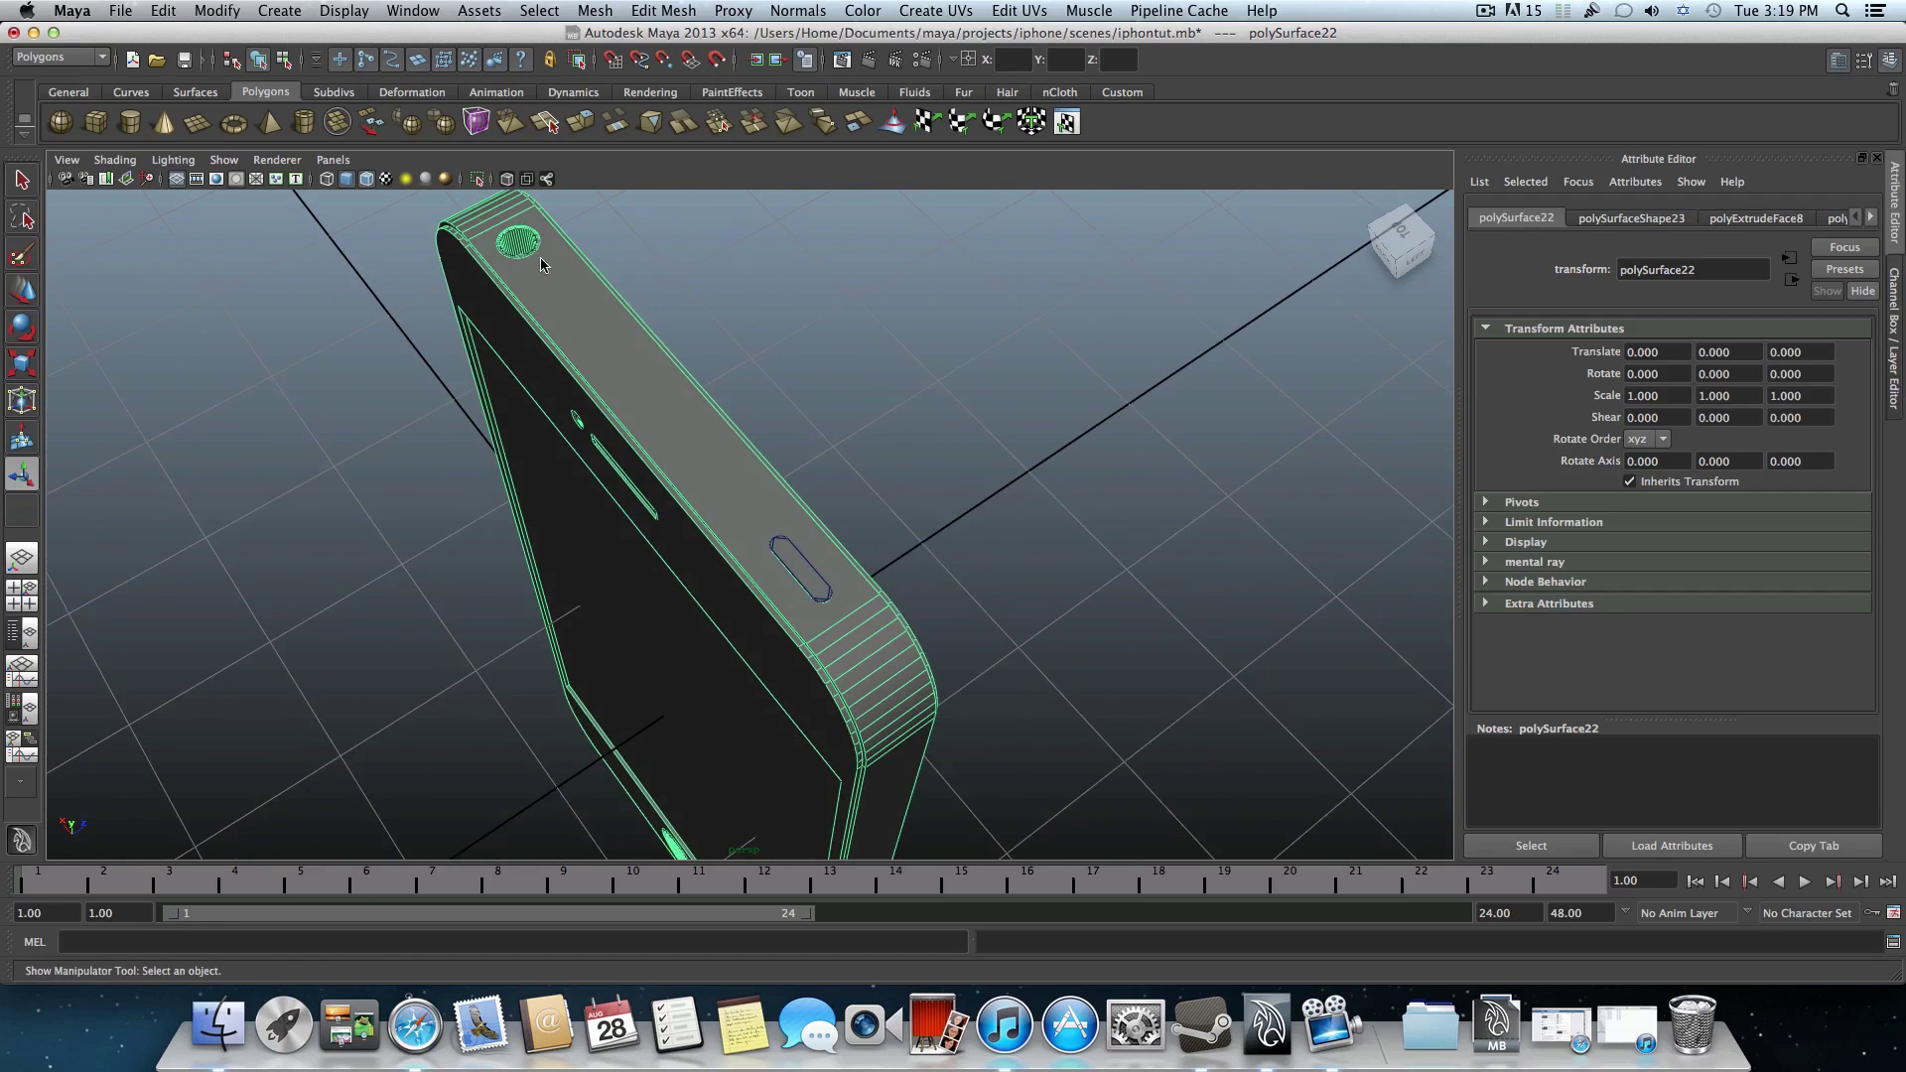
left_click_drag(561, 456, 504, 443, "alt")
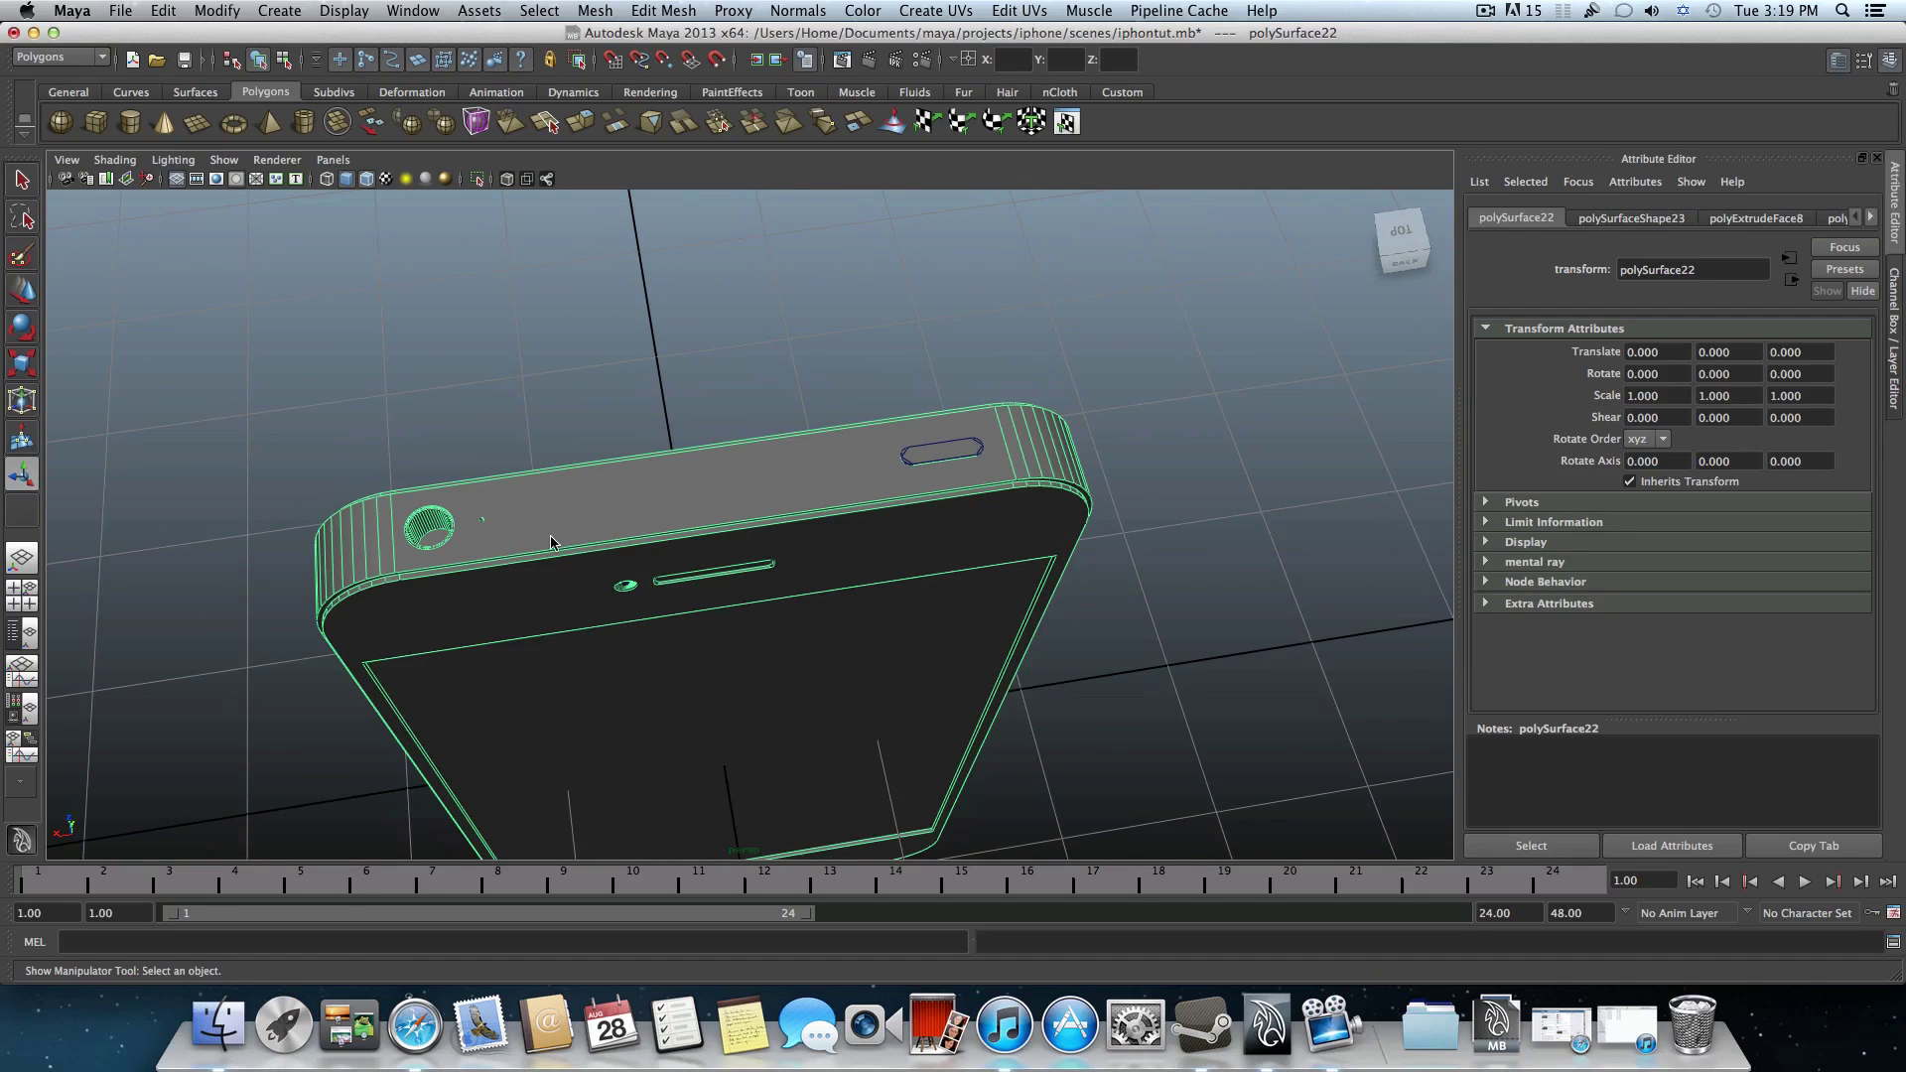
left_click_drag(551, 541, 464, 502, "alt")
right_click_drag(464, 503, 921, 495, "alt")
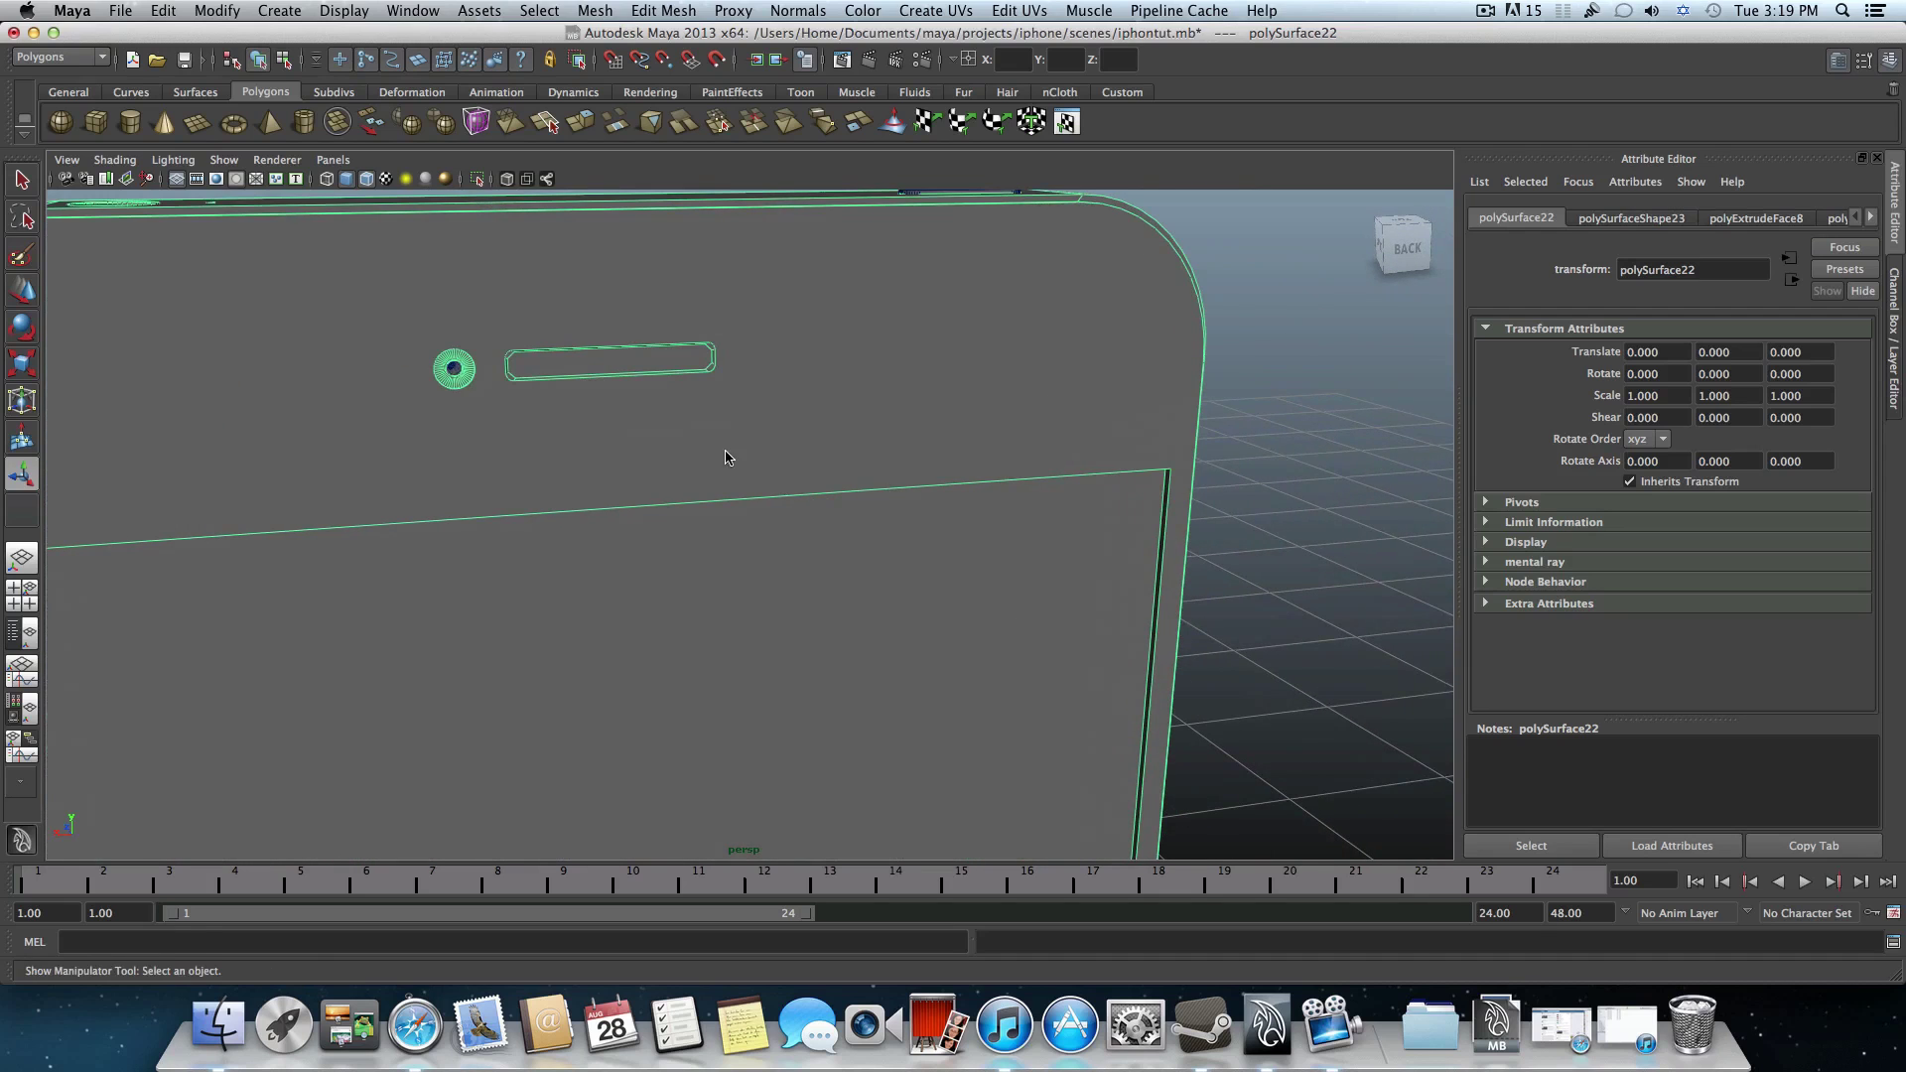
middle_click_drag(726, 457, 858, 513, "alt")
right_click_drag(1044, 496, 583, 457, "alt")
left_click_drag(583, 457, 882, 542, "alt")
right_click_drag(882, 542, 784, 624, "alt")
middle_click_drag(785, 629, 684, 502, "alt")
right_click_drag(897, 587, 231, 415, "alt")
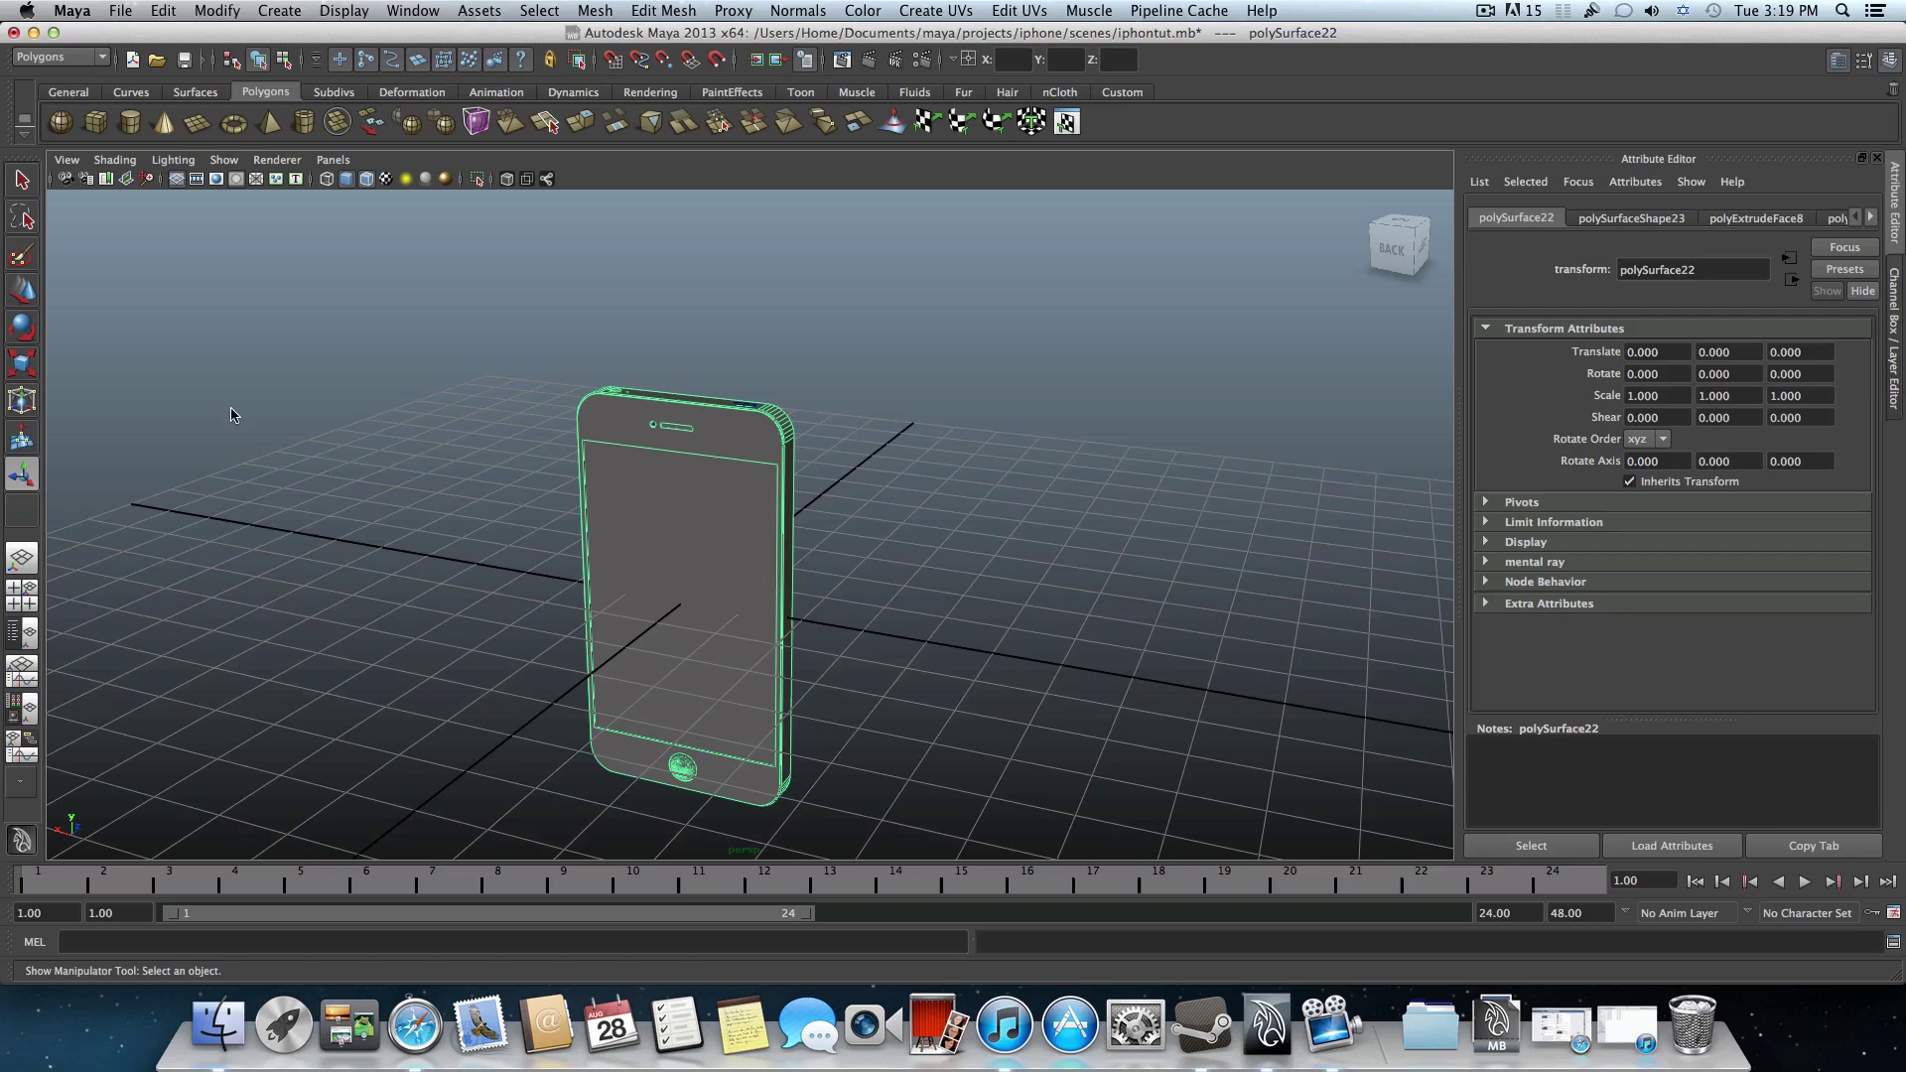
- Create a polygon cube beside the phone at X -2.772 and scale it to 1.404 in Y and 0.113 in Z
left_click(95, 121)
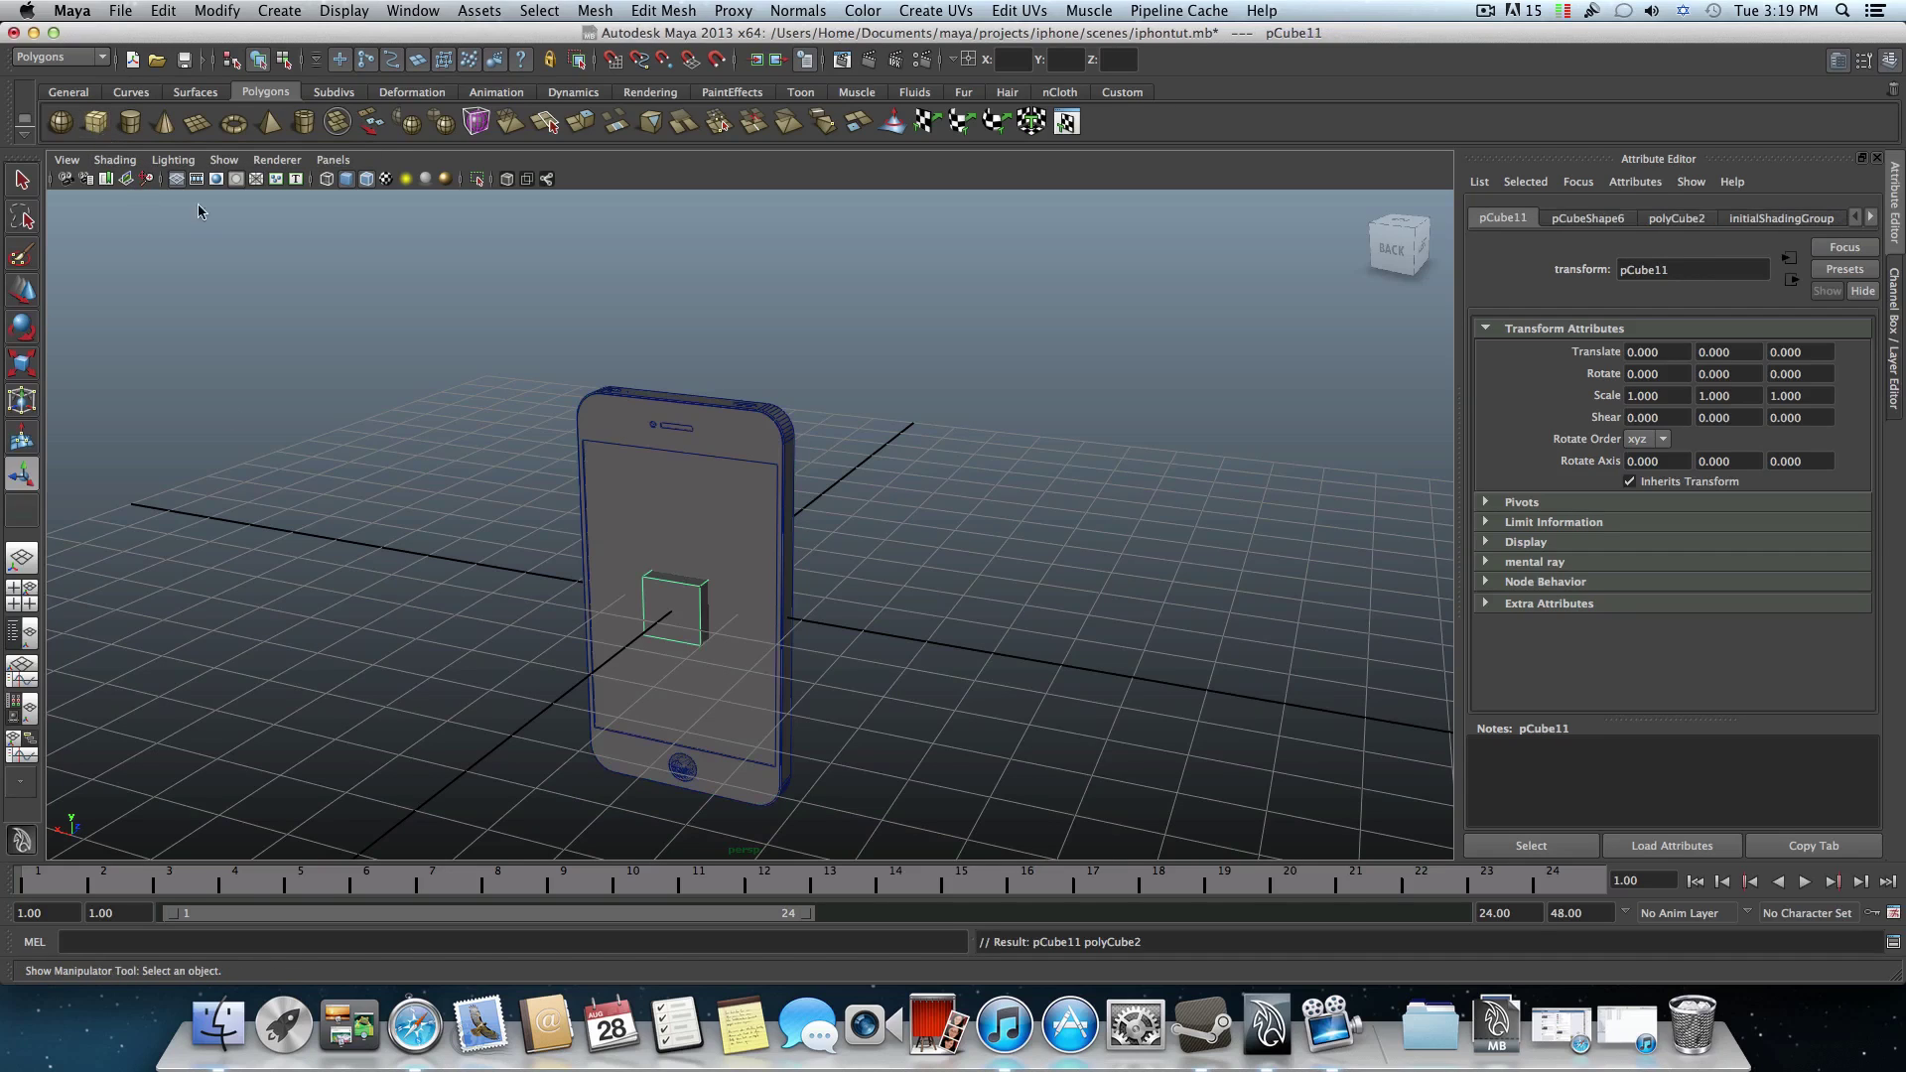
left_click(24, 290)
left_click_drag(630, 596, 784, 692)
left_click(24, 365)
left_click_drag(775, 592, 771, 549)
left_click(756, 544)
- Bevel the four edges that run across the width of the thin block
left_click_drag(814, 640, 710, 655, "alt")
right_click_drag(710, 655, 1058, 676, "alt")
left_click_drag(1058, 676, 799, 724, "alt")
middle_click_drag(710, 735, 921, 651, "alt")
right_click(783, 657)
right_click_drag(784, 660, 783, 615)
left_click(780, 645)
left_click(774, 650)
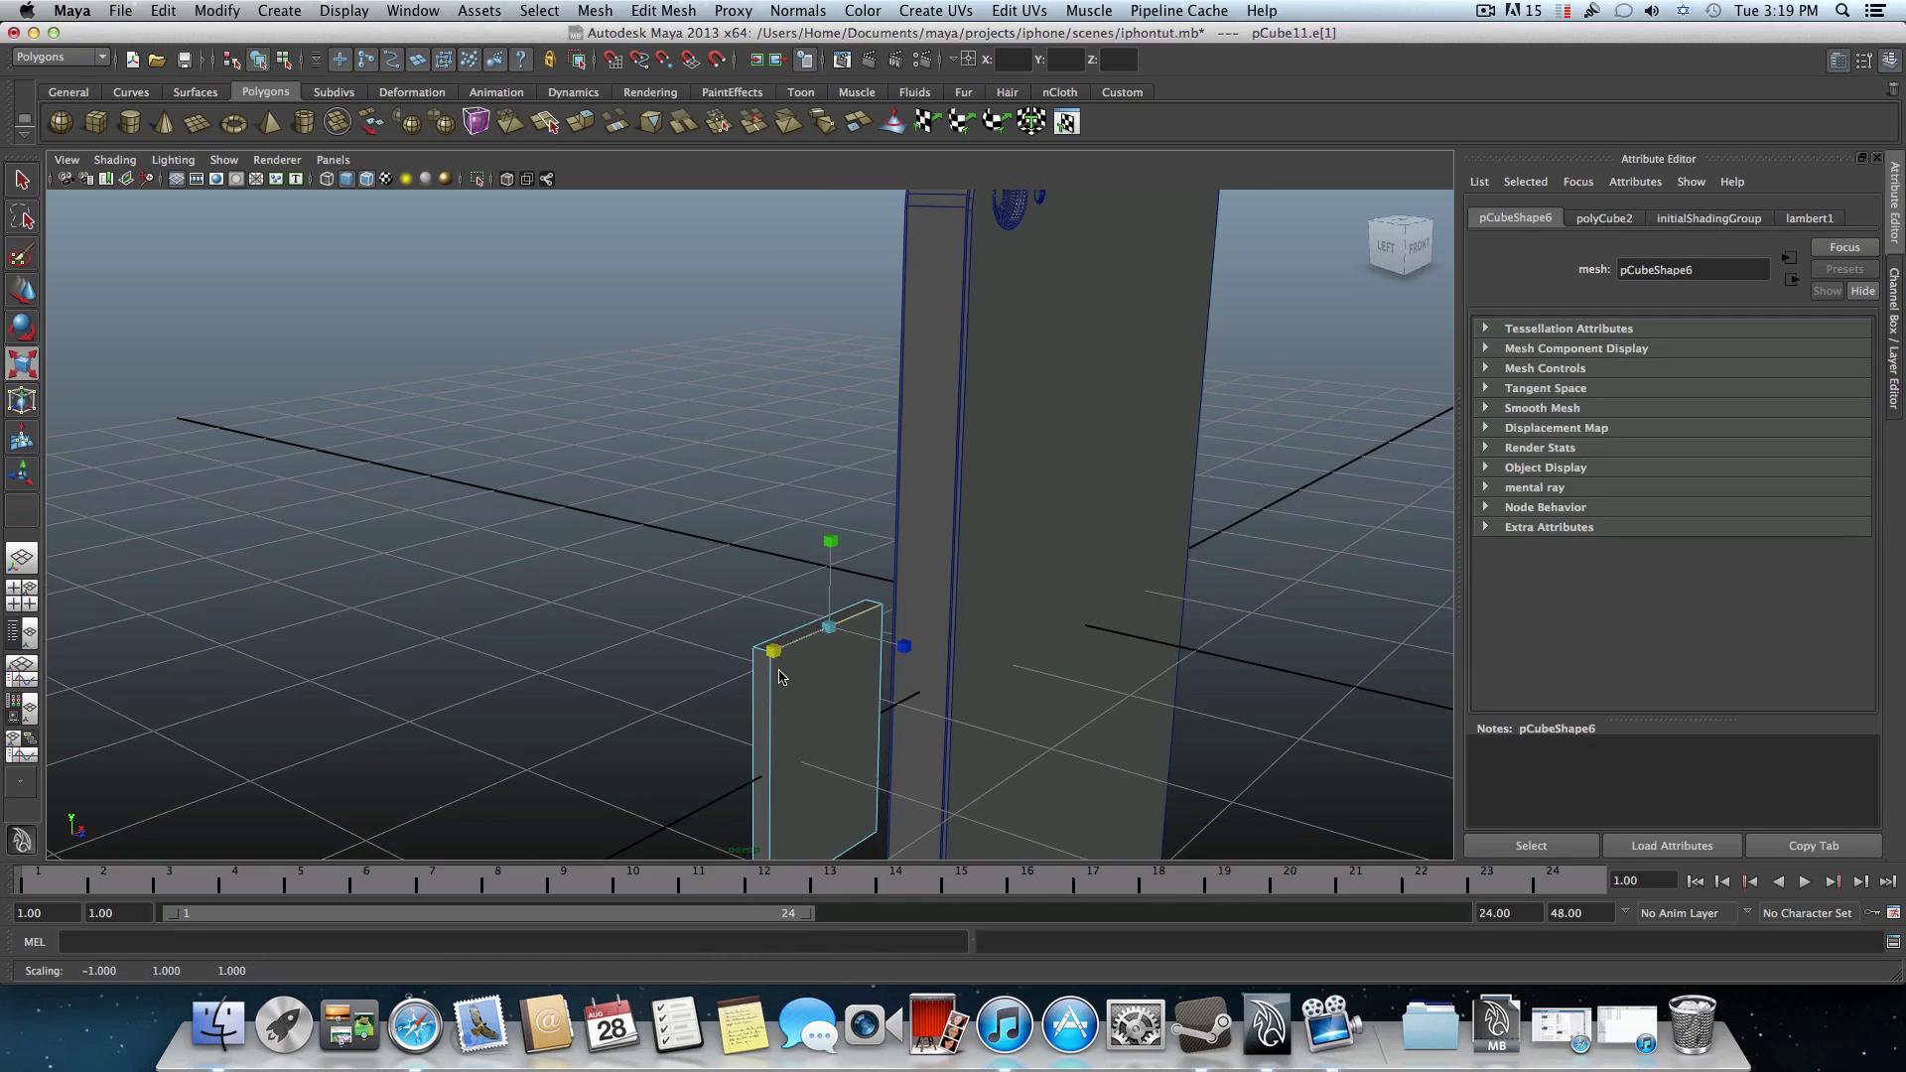
left_click_drag(780, 677, 839, 730, "alt")
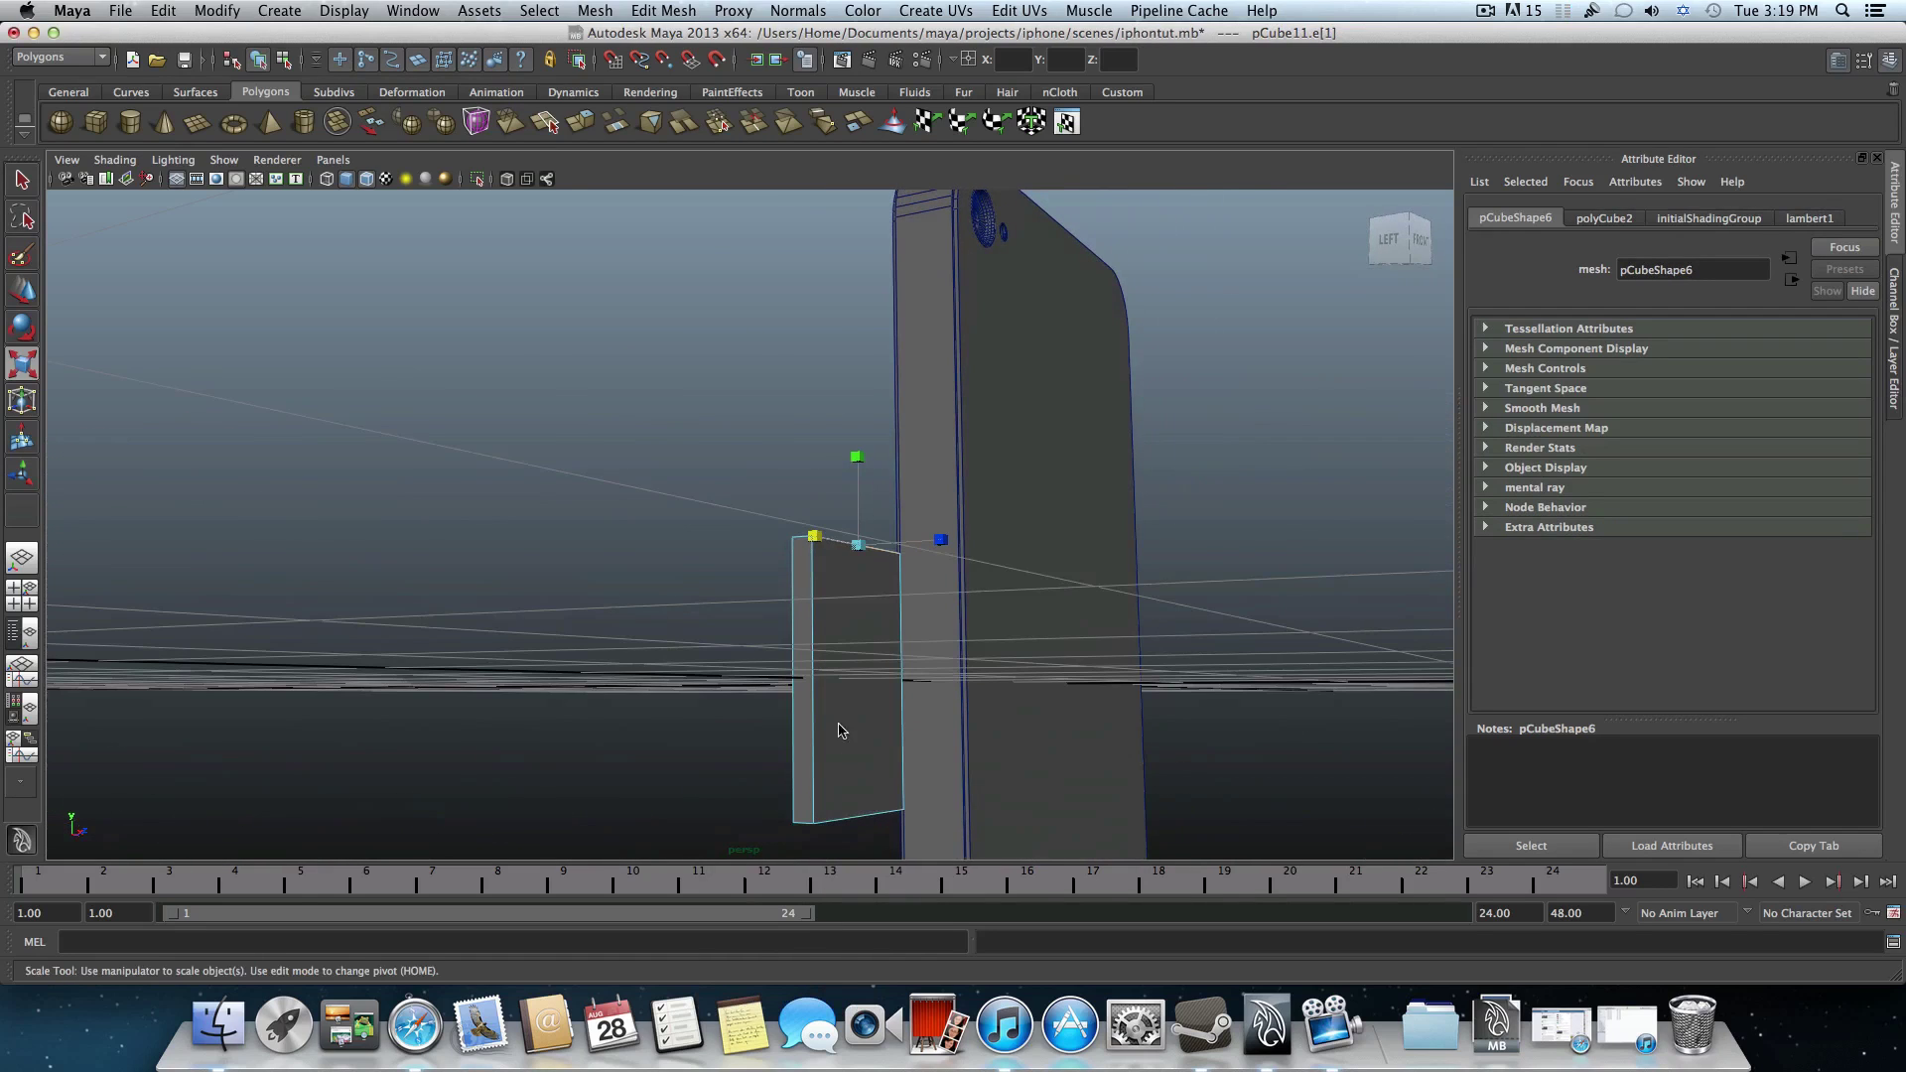
left_click(842, 824, "shift")
left_click_drag(843, 824, 942, 733, "alt")
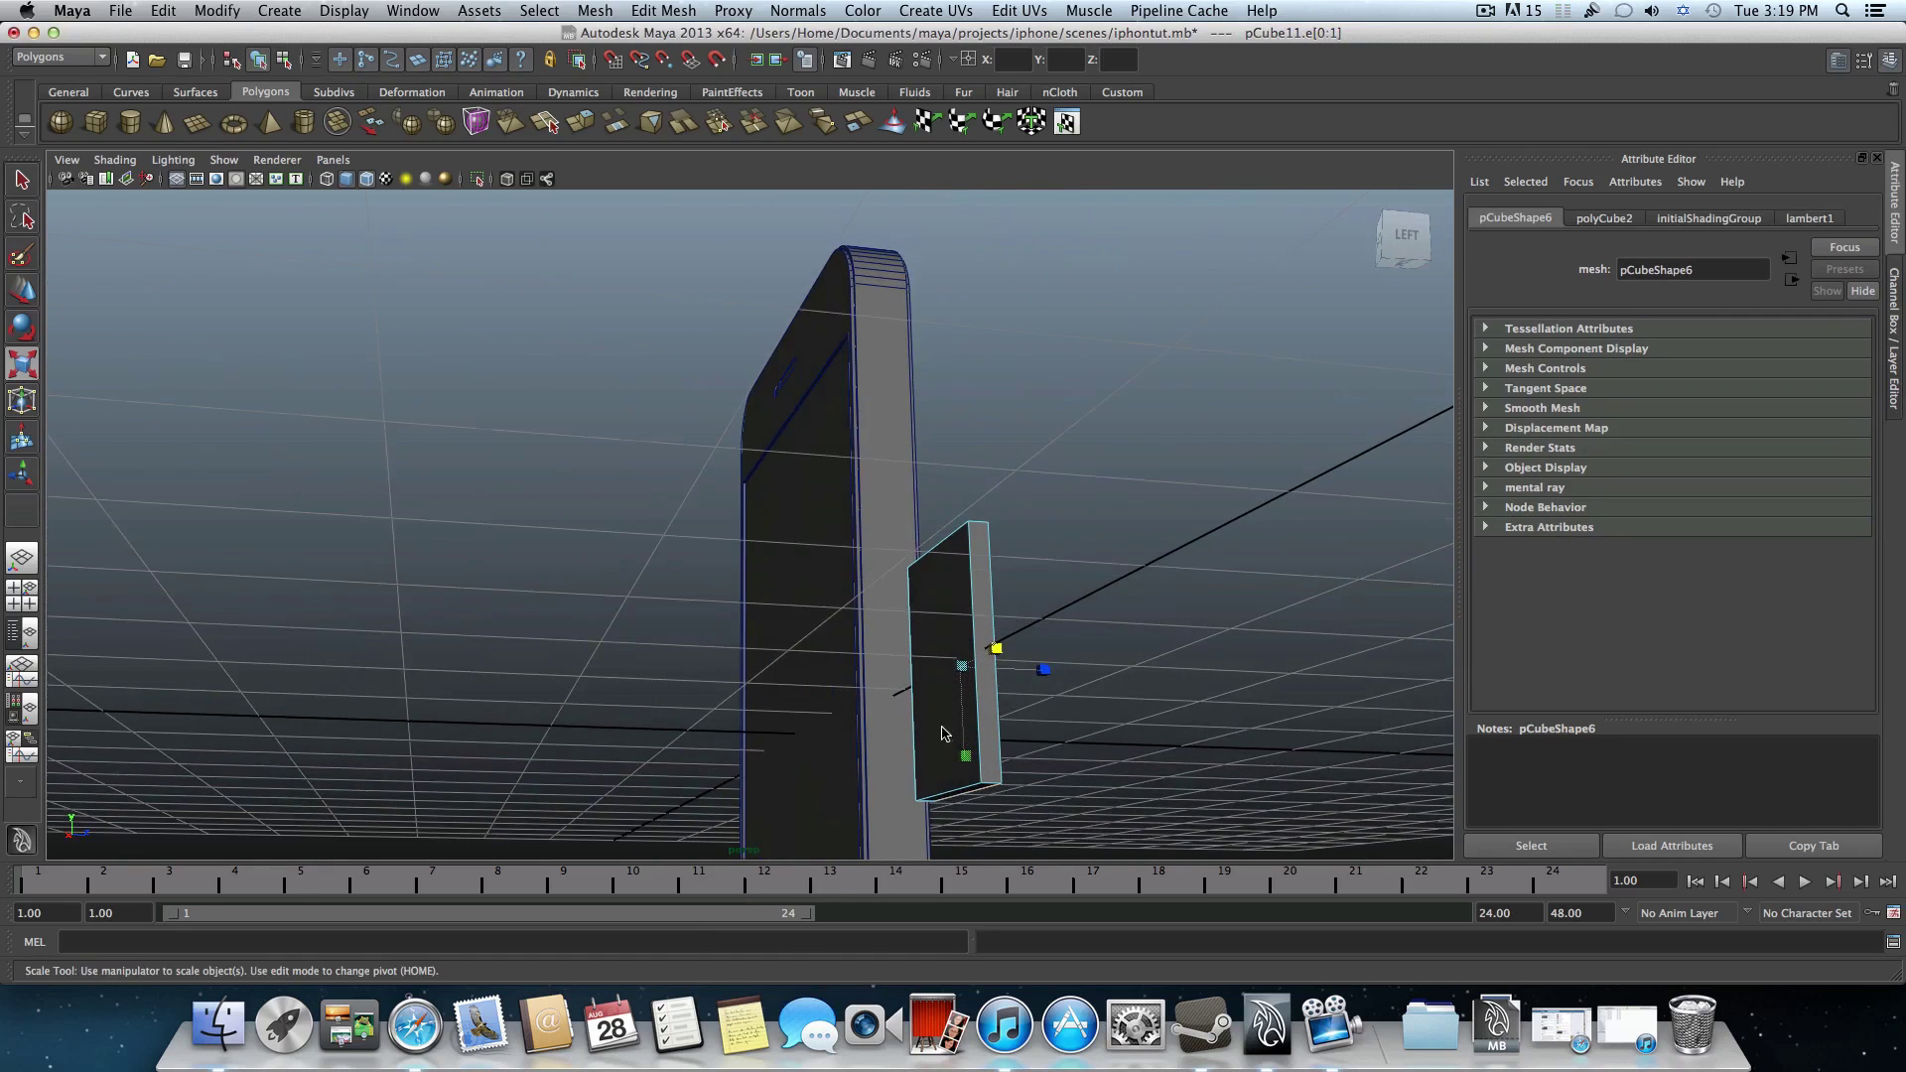
left_click(940, 799, "shift")
left_click_drag(940, 799, 933, 638, "alt")
left_click(935, 592, "shift")
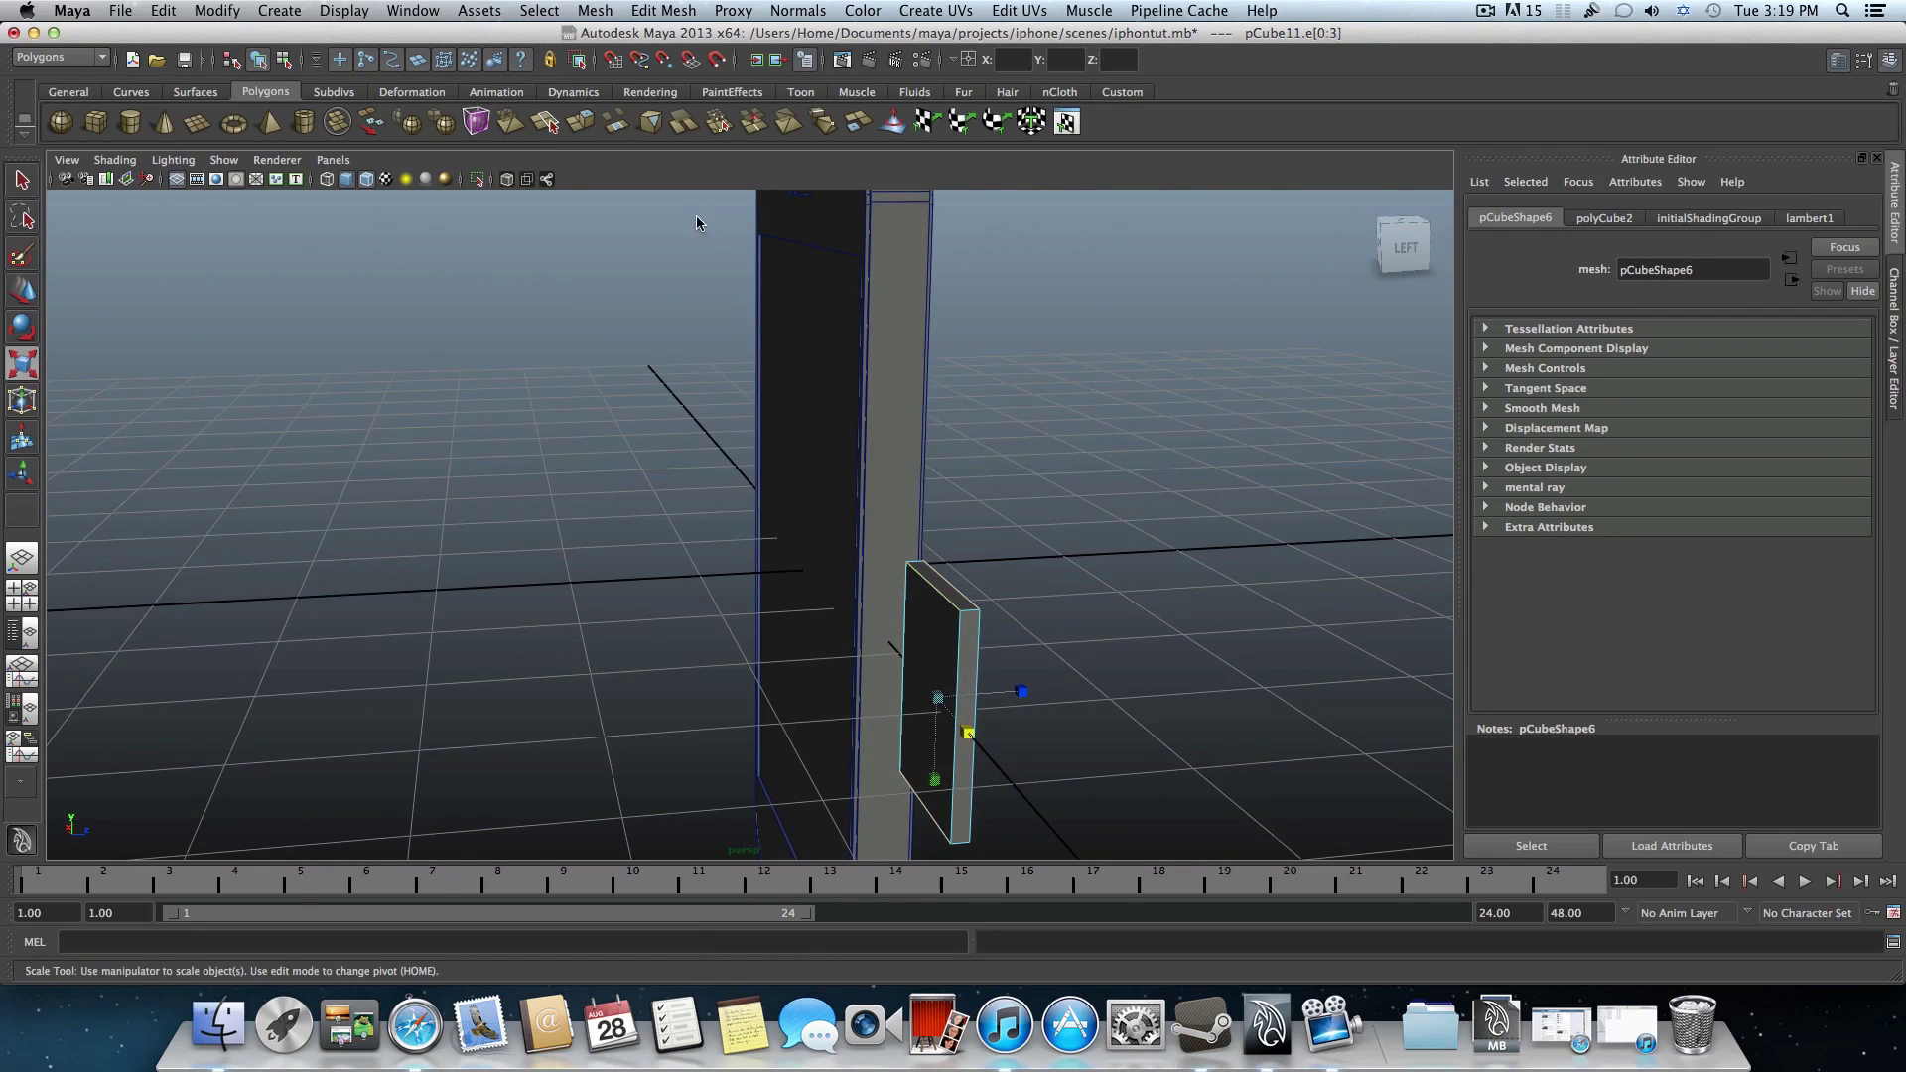
left_click(658, 10)
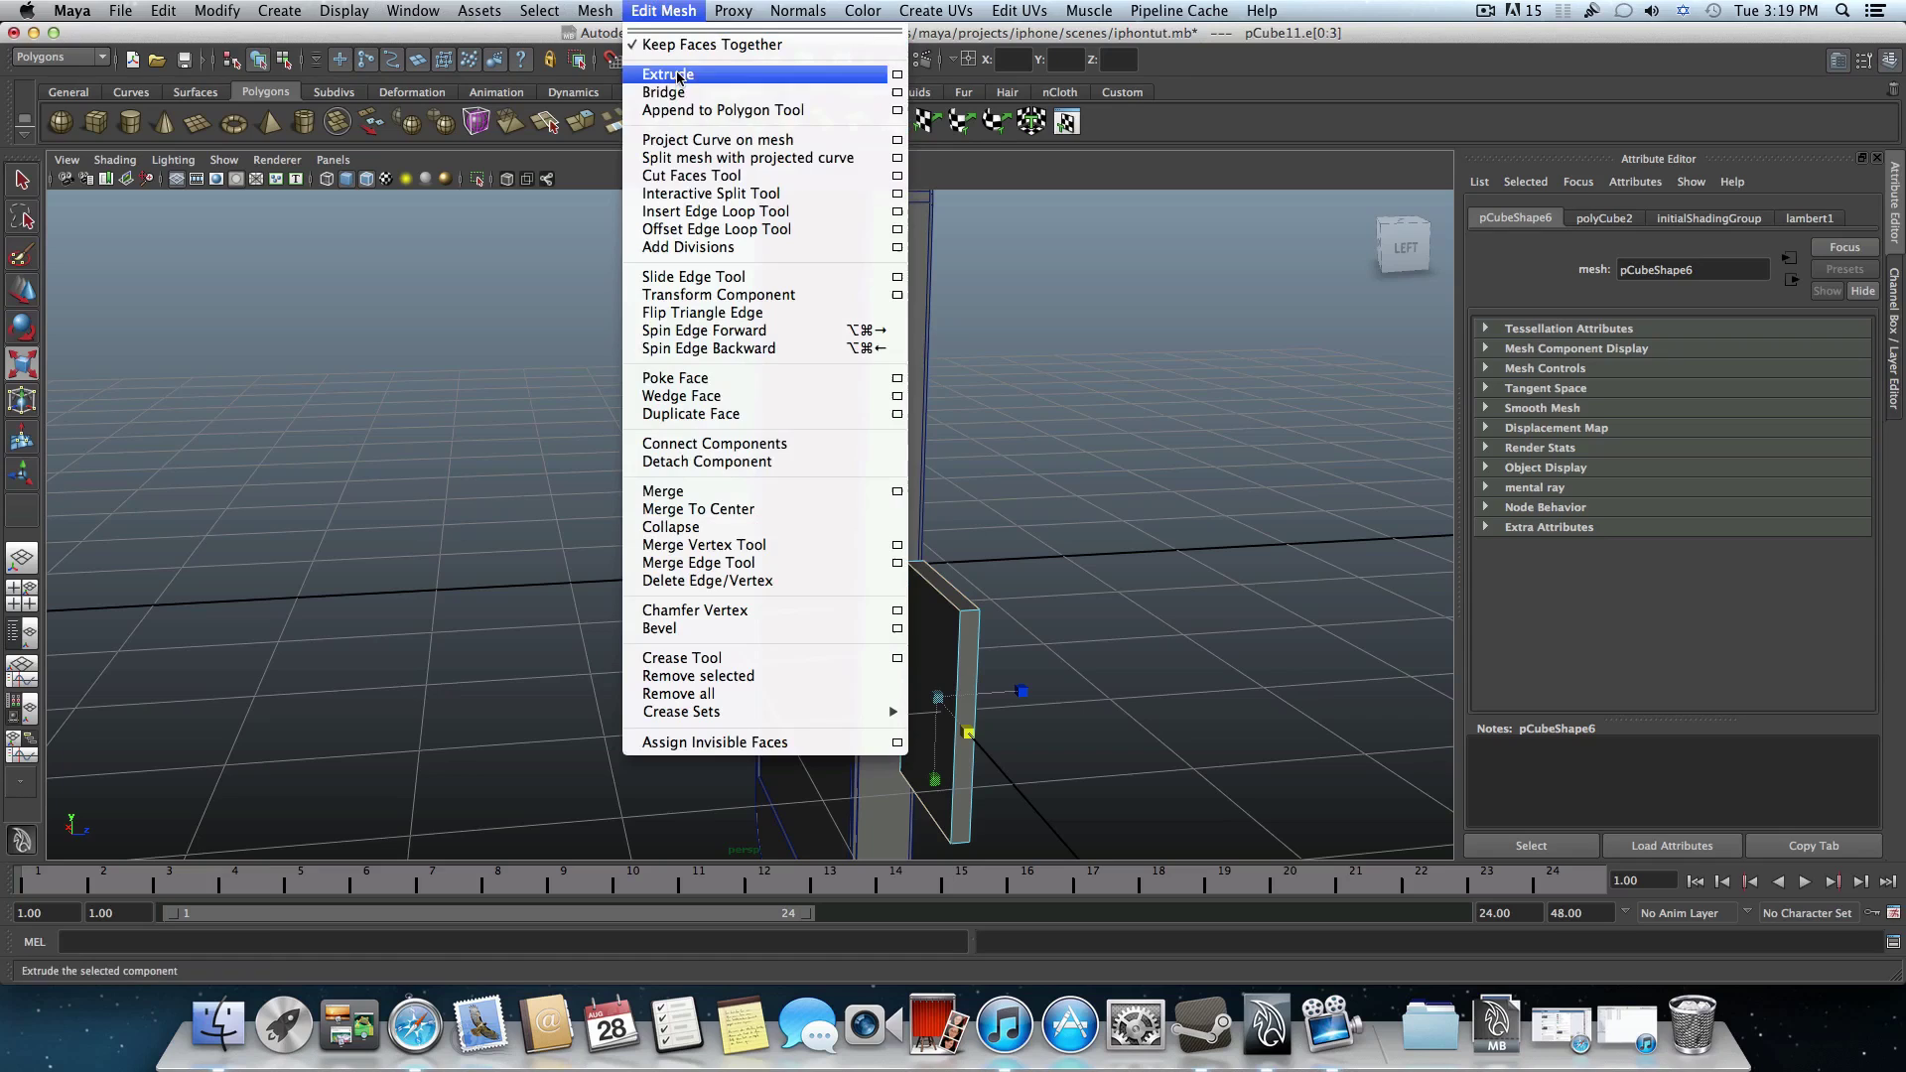
left_click(734, 629)
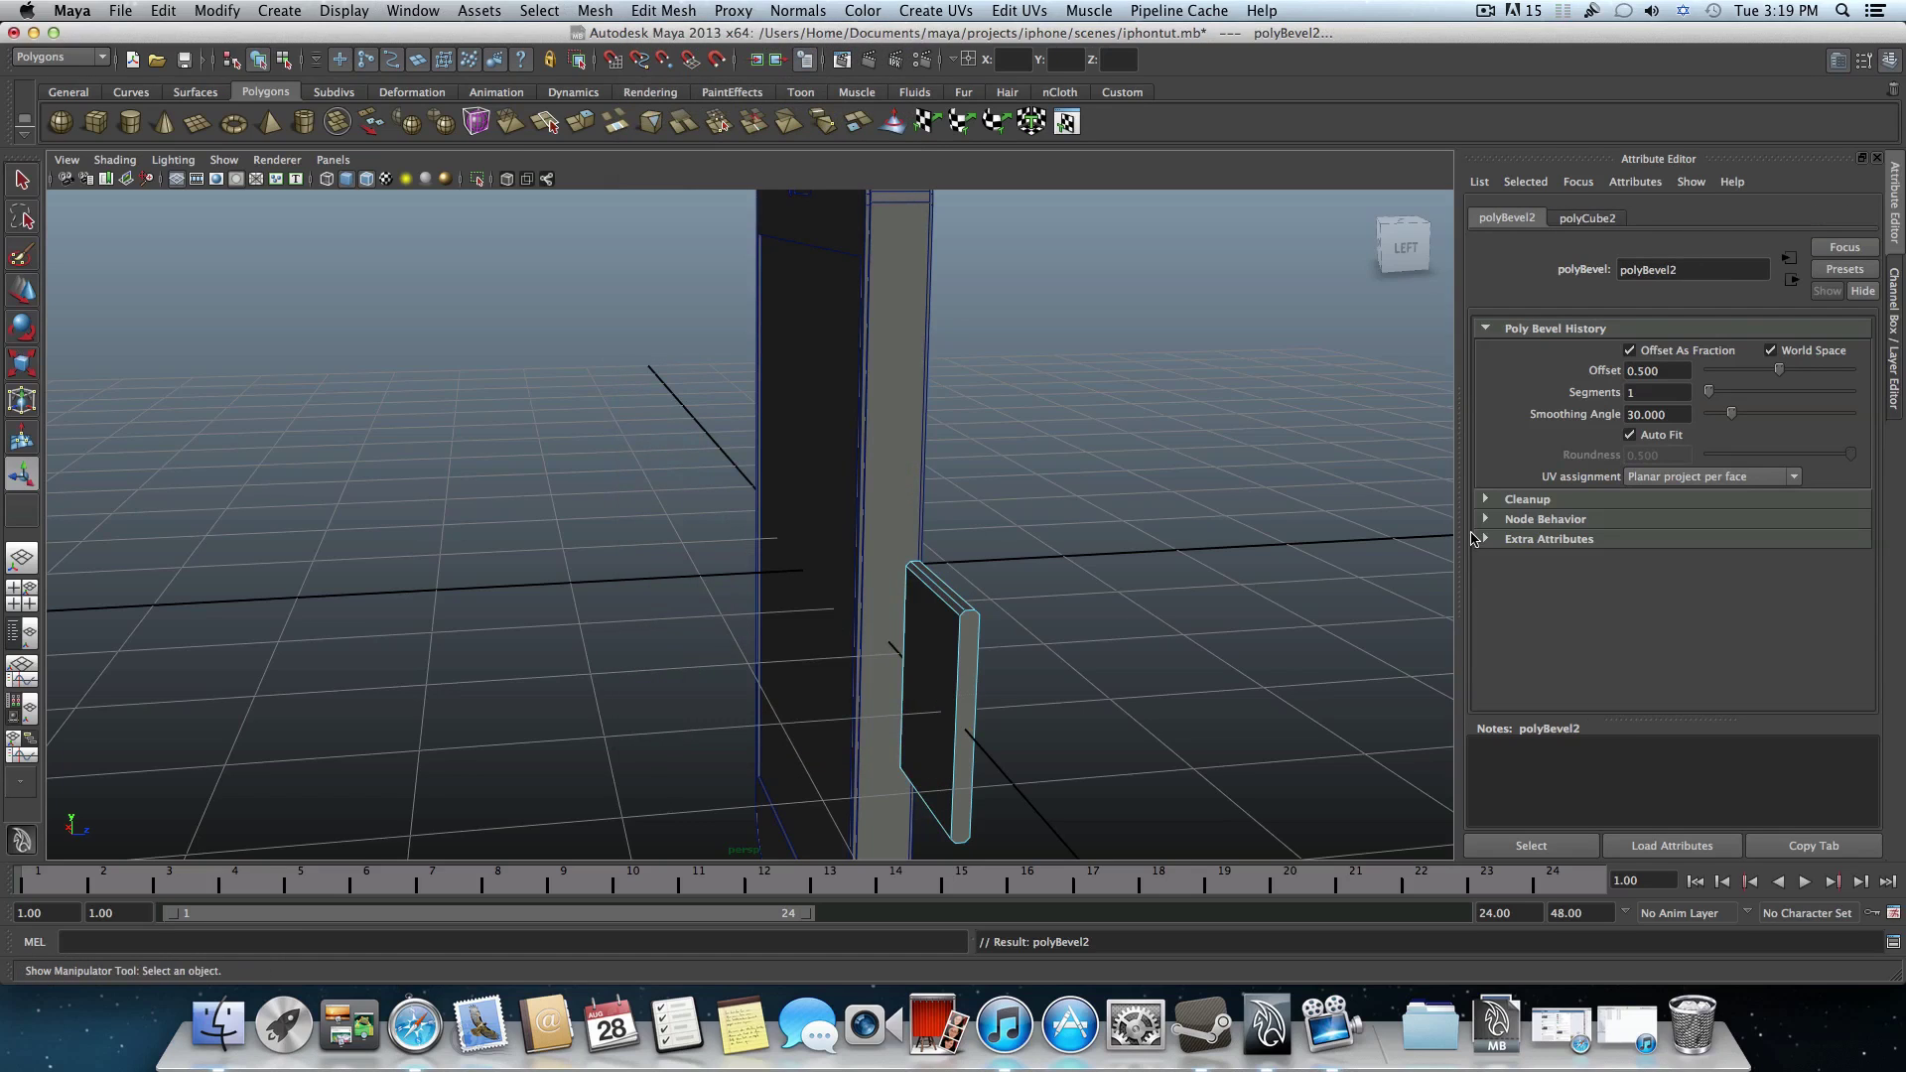
- Set the bevel's offset to 1.000 and its segments to 12, and return to object mode
left_click_drag(1778, 371, 1879, 382)
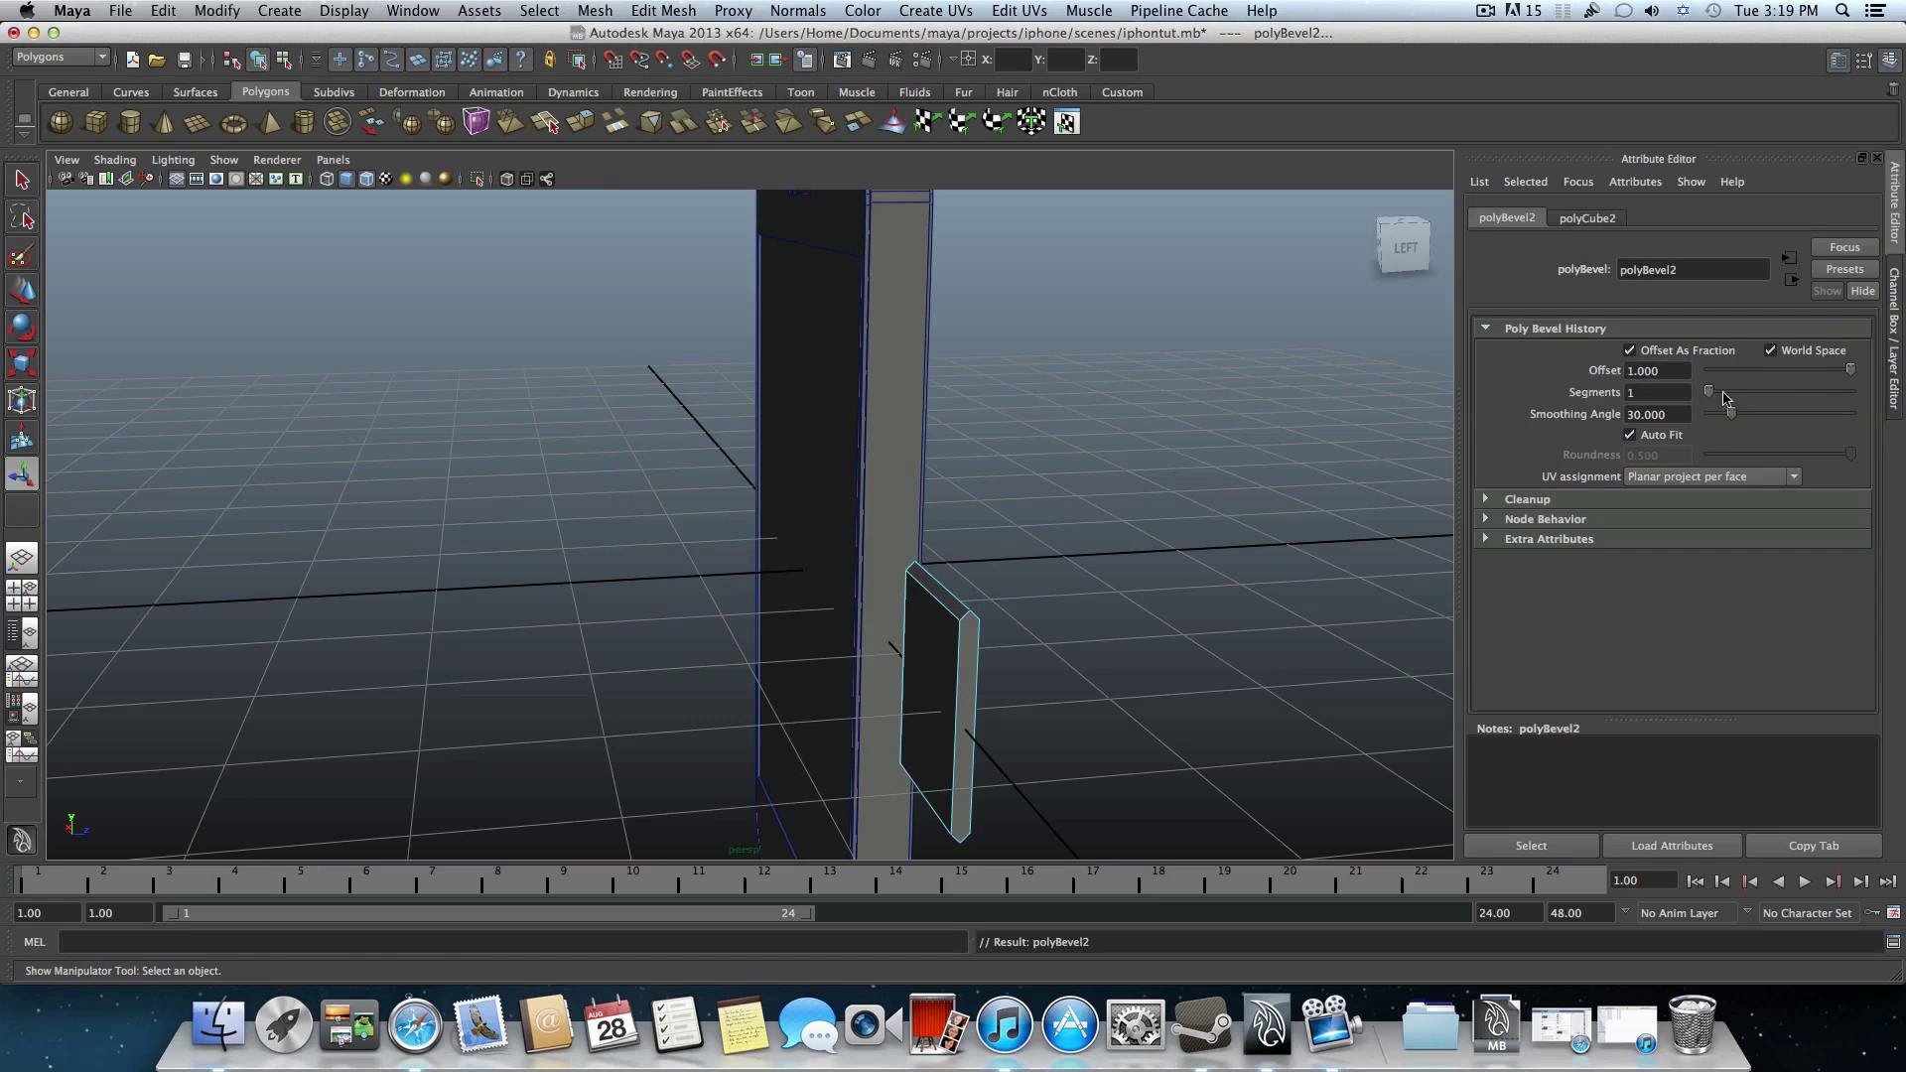
left_click_drag(1723, 398, 1855, 407)
left_click_drag(947, 734, 855, 692, "alt")
right_click_drag(983, 724, 957, 723, "alt")
left_click_drag(958, 730, 1003, 694, "alt")
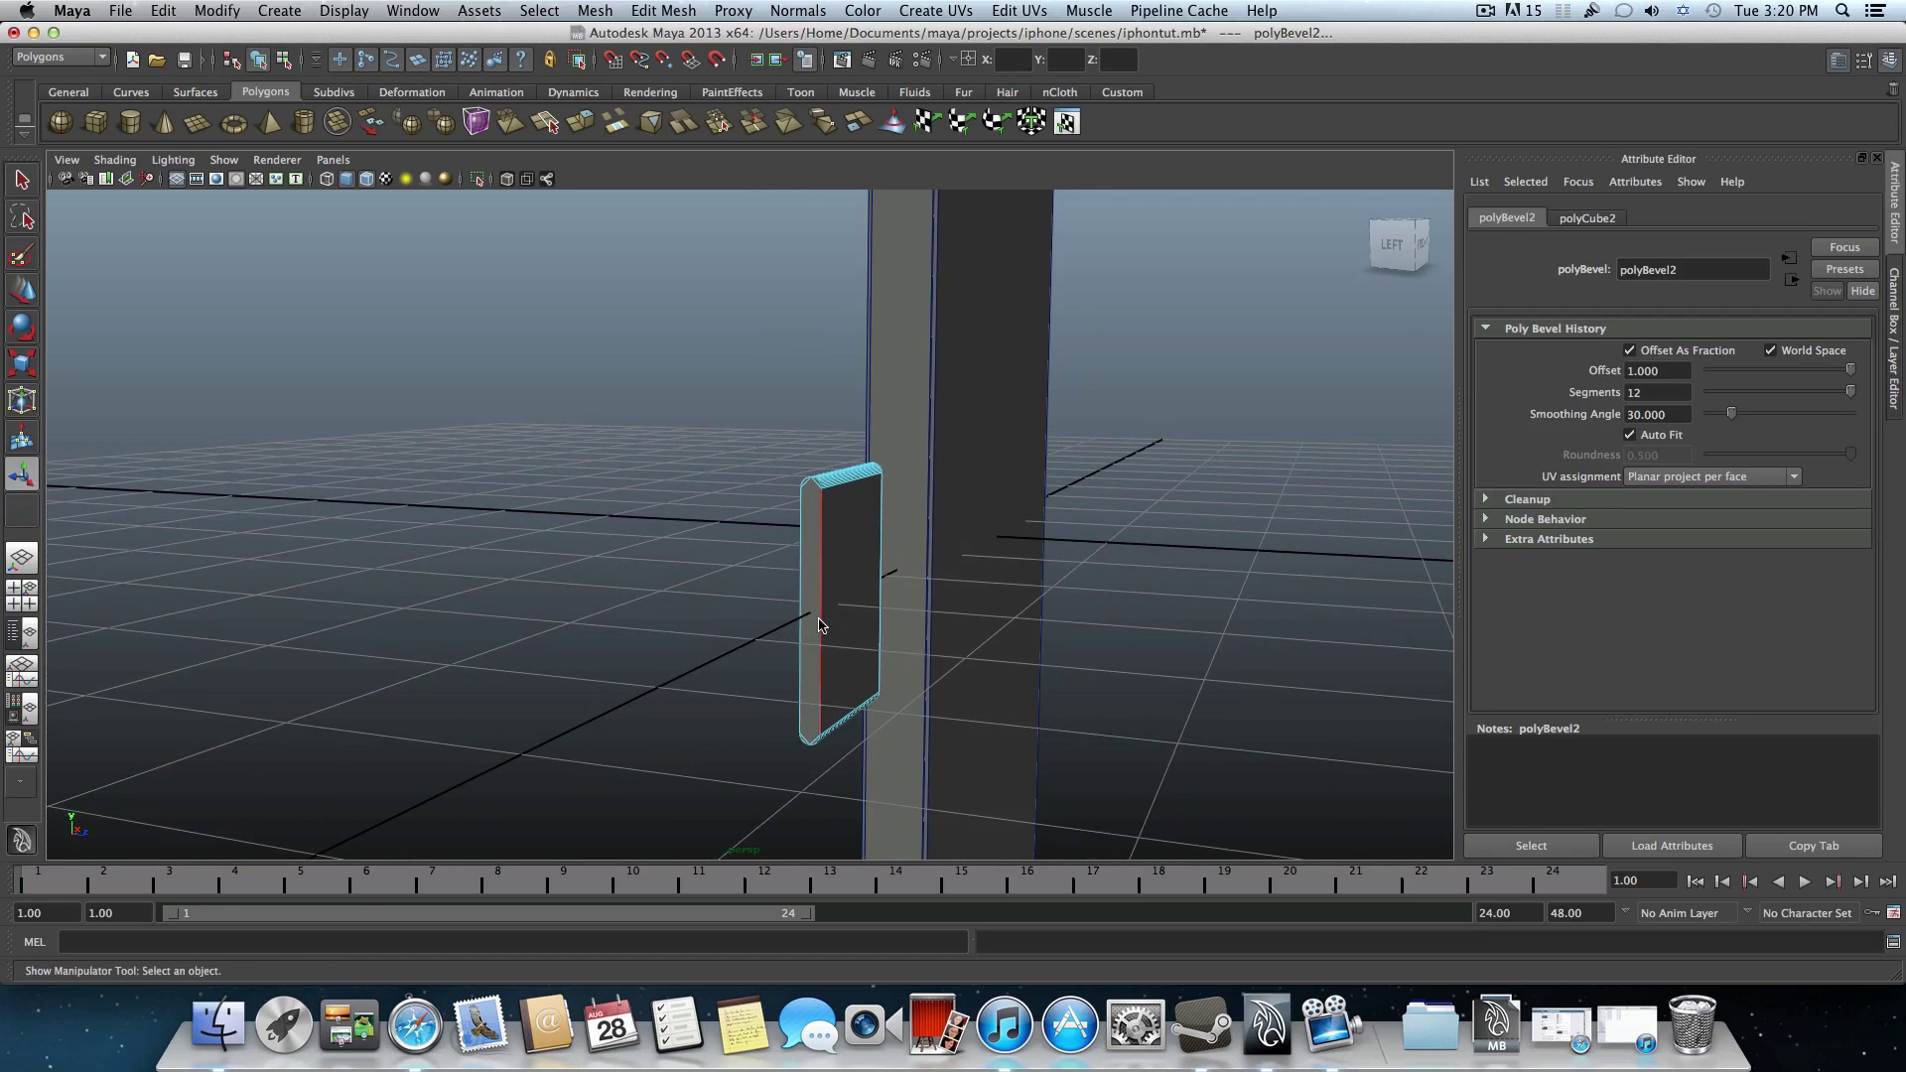
key("F8")
- Scale the rounded block's height to 1.133 in Y
left_click_drag(891, 629, 694, 629, "alt")
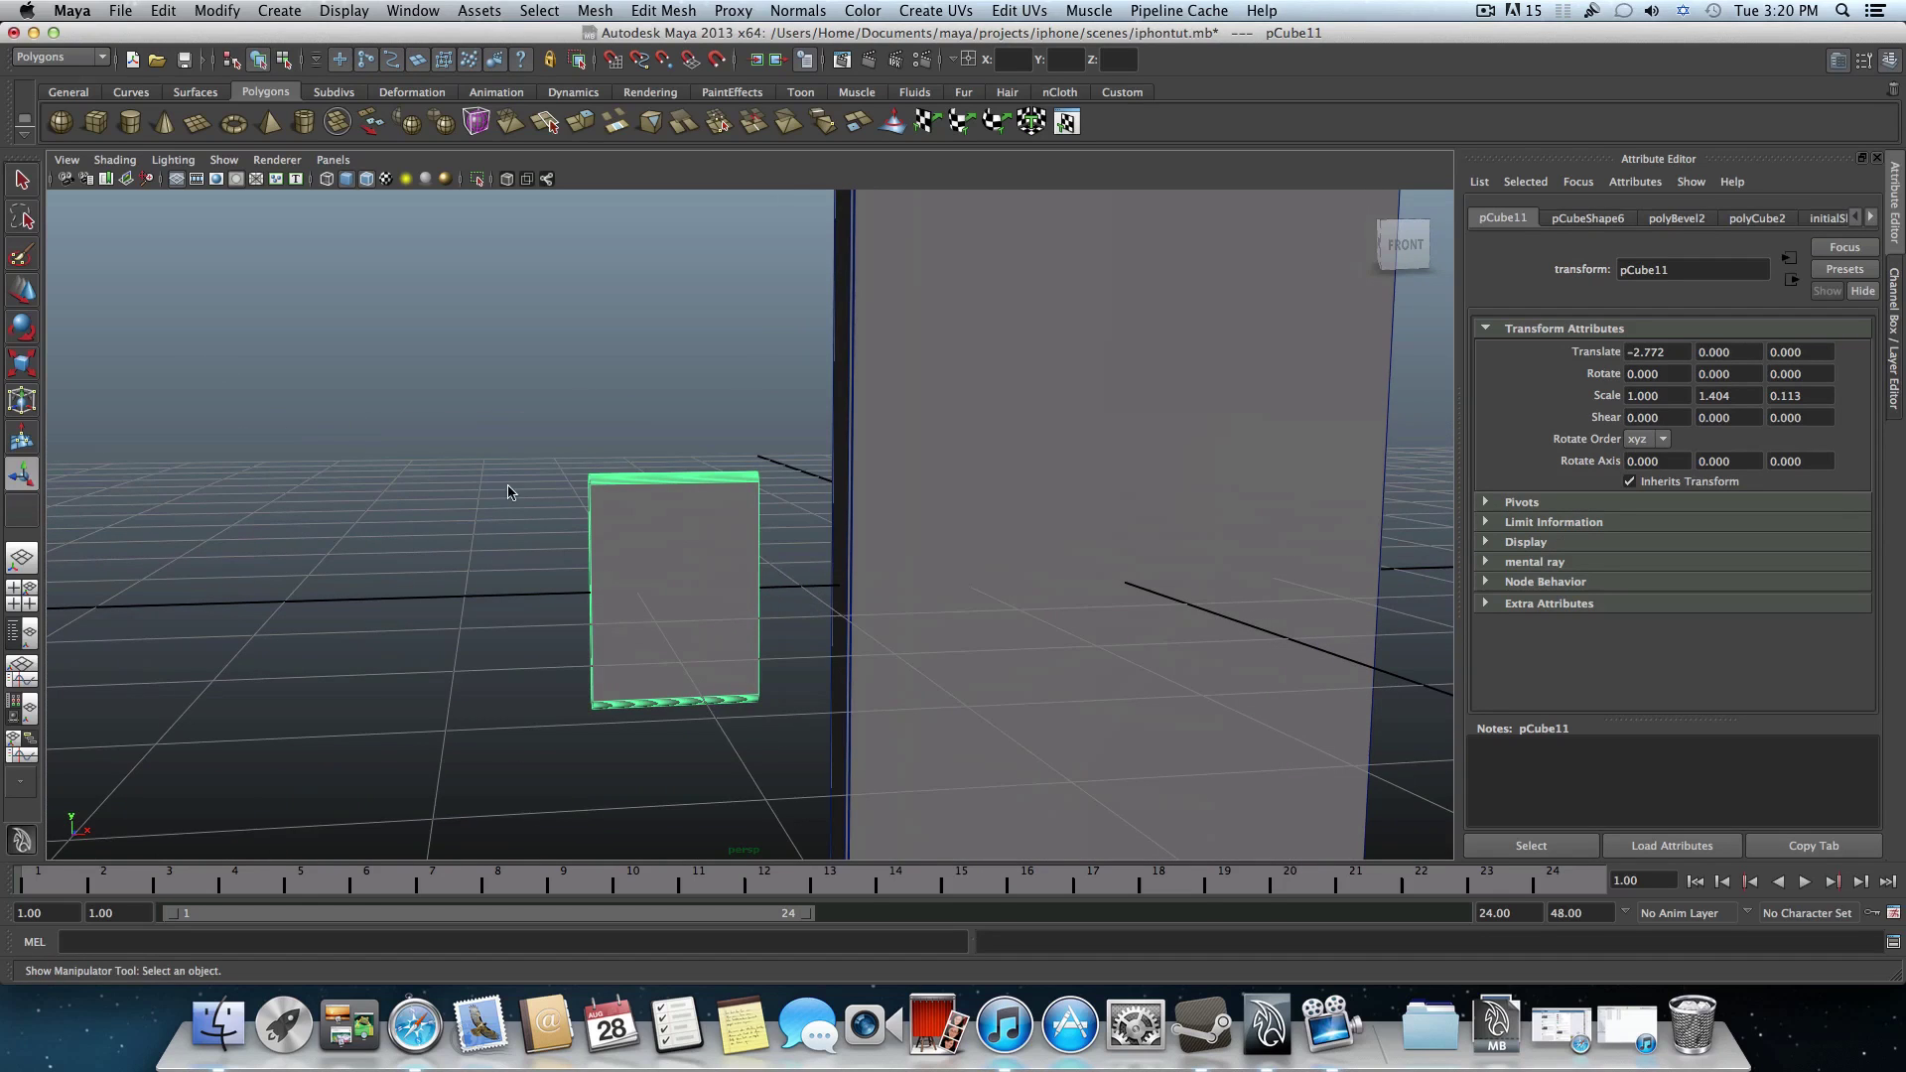
right_click_drag(1034, 618, 684, 601, "alt")
left_click_drag(685, 601, 739, 592, "alt")
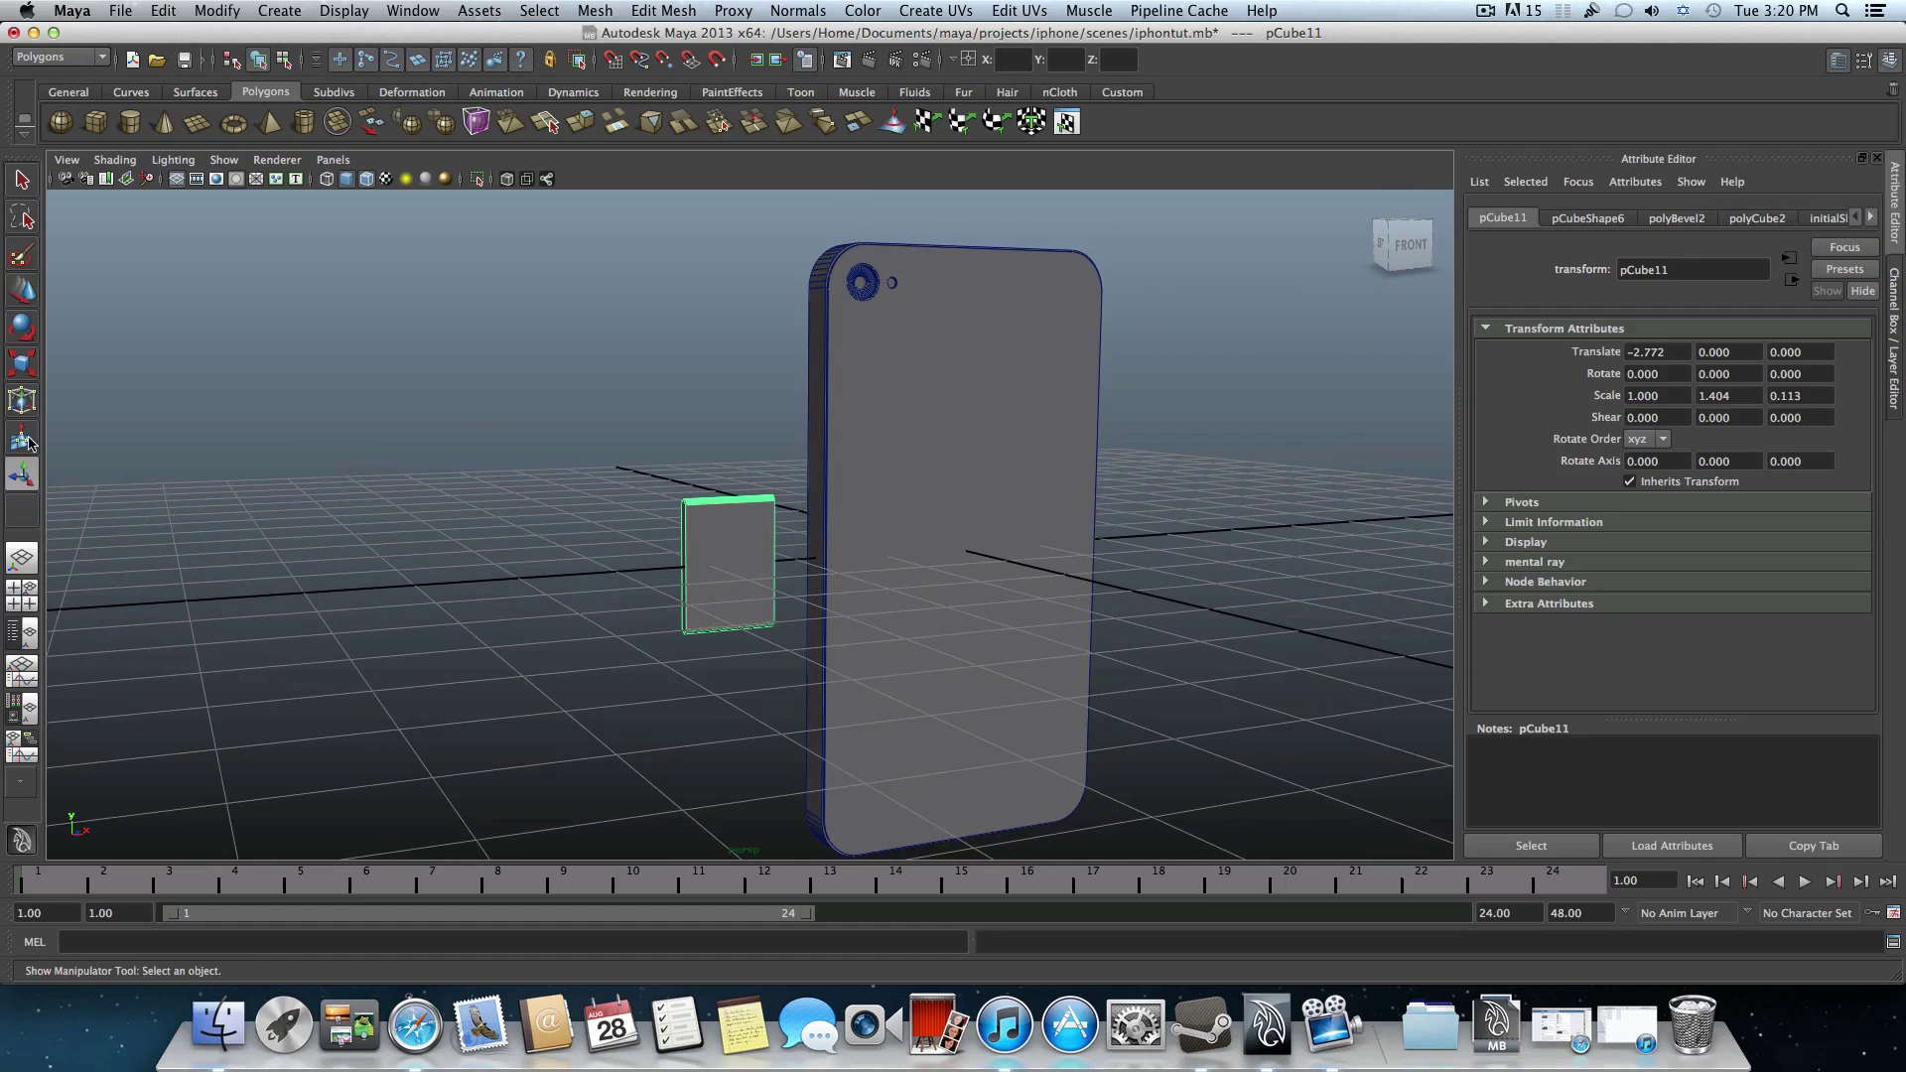
left_click(24, 361)
left_click_drag(729, 475, 427, 427)
left_click(822, 464)
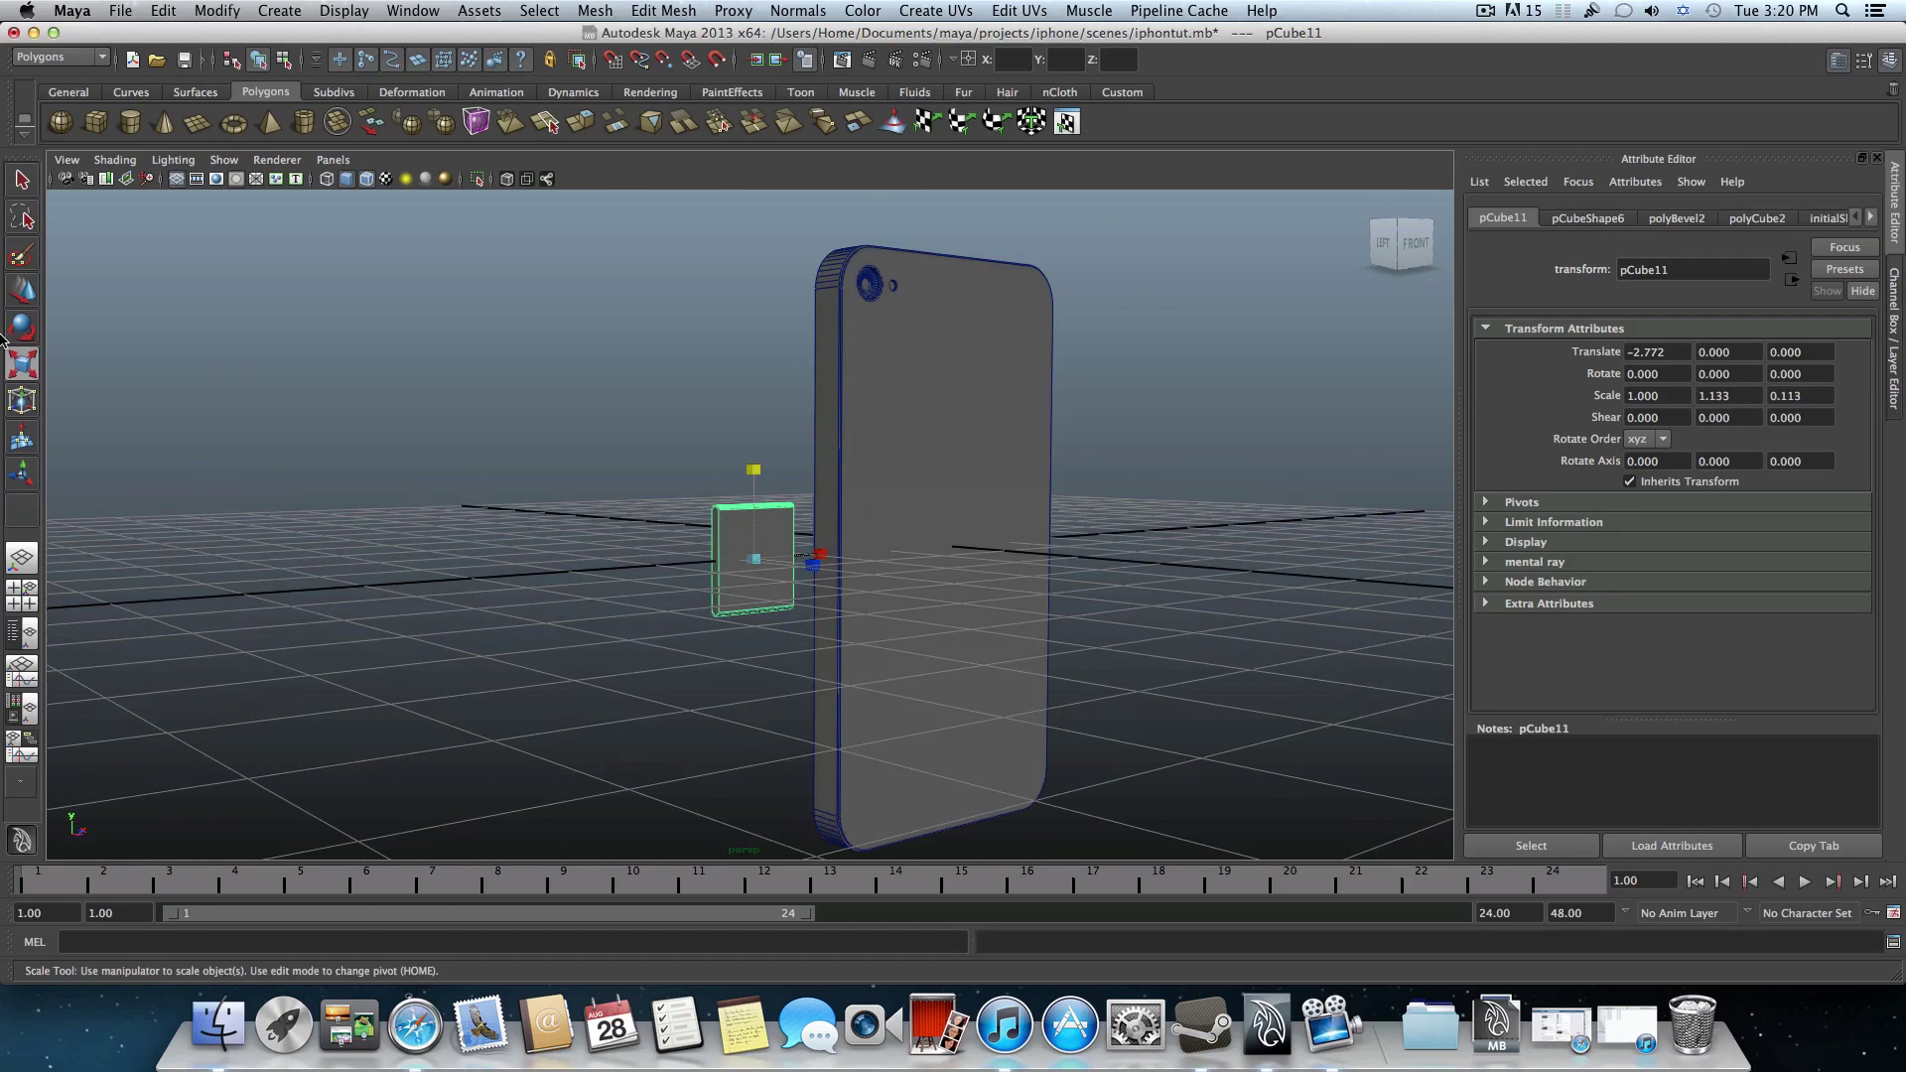
- Move the rounded block to X -2.243 and Y -0.430 so that it cuts into the phone's blank side edge
left_click(29, 293)
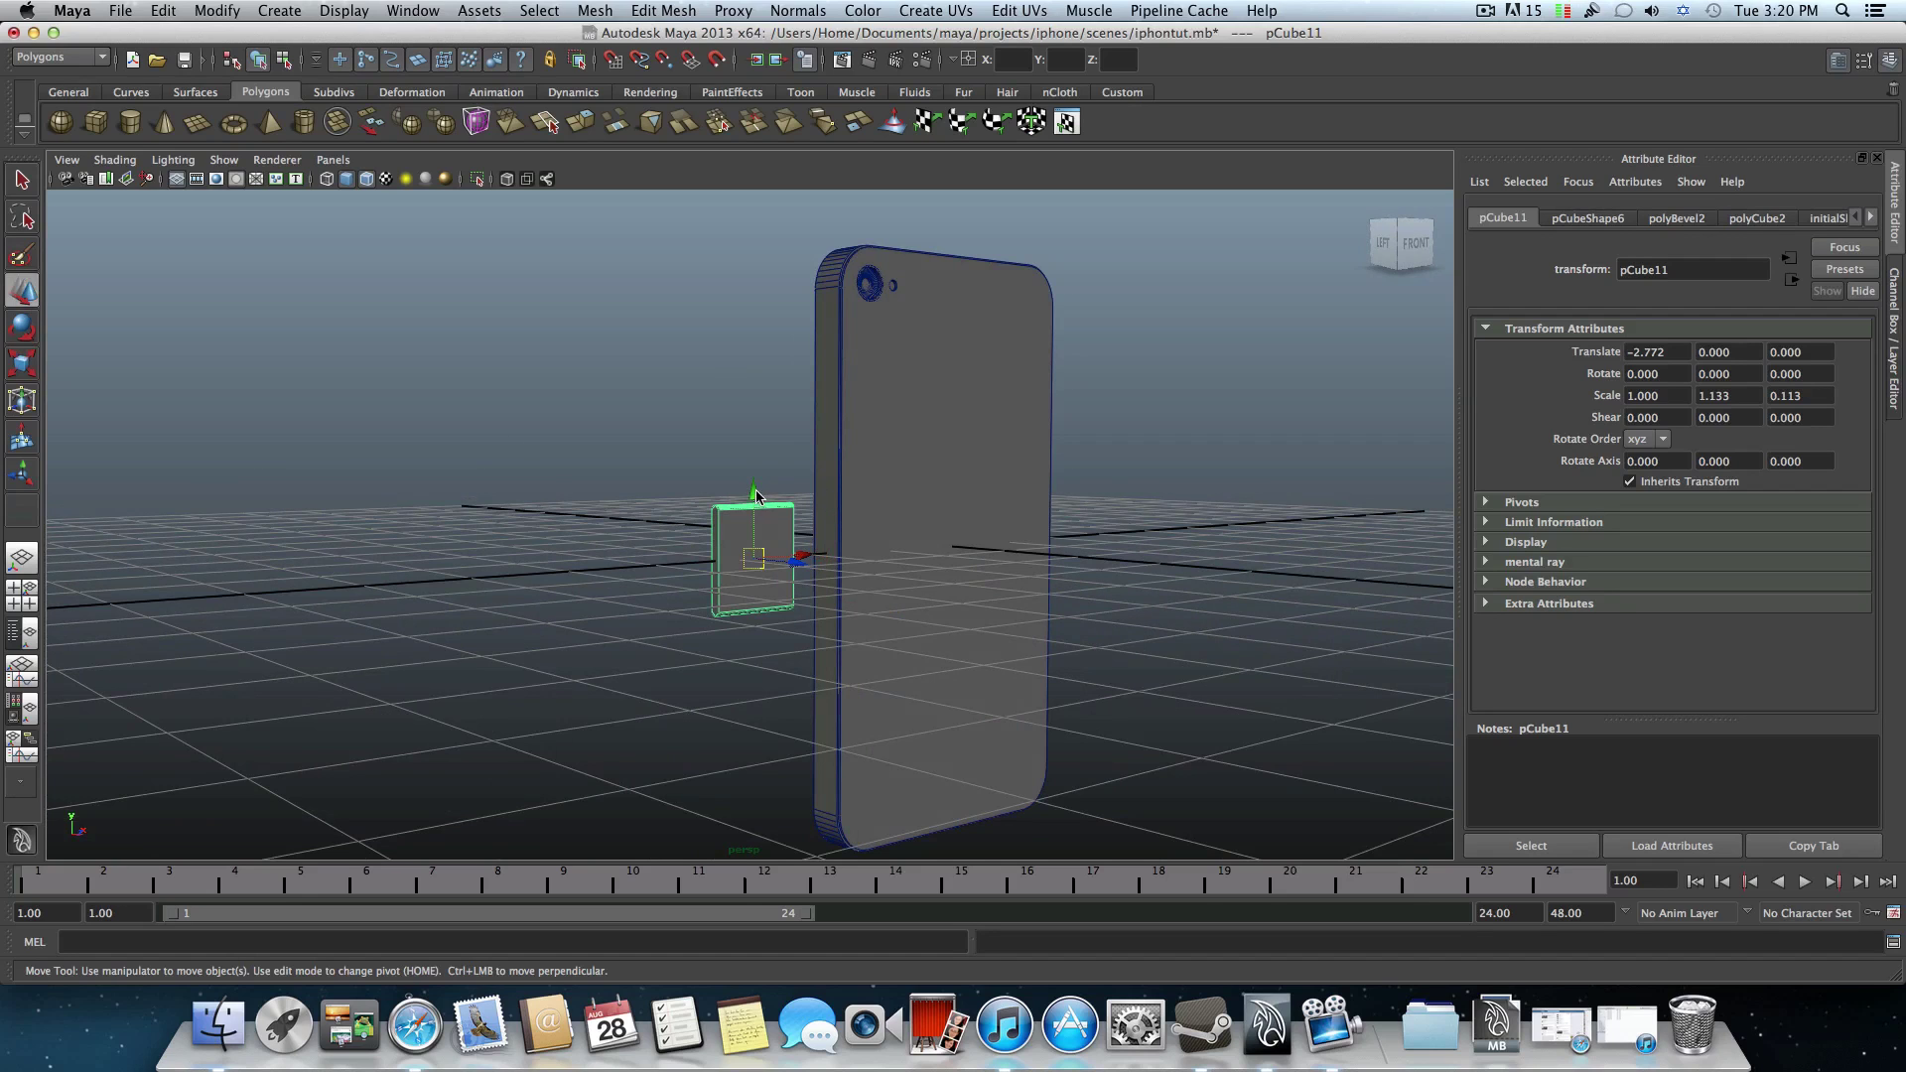
left_click_drag(756, 495, 722, 476)
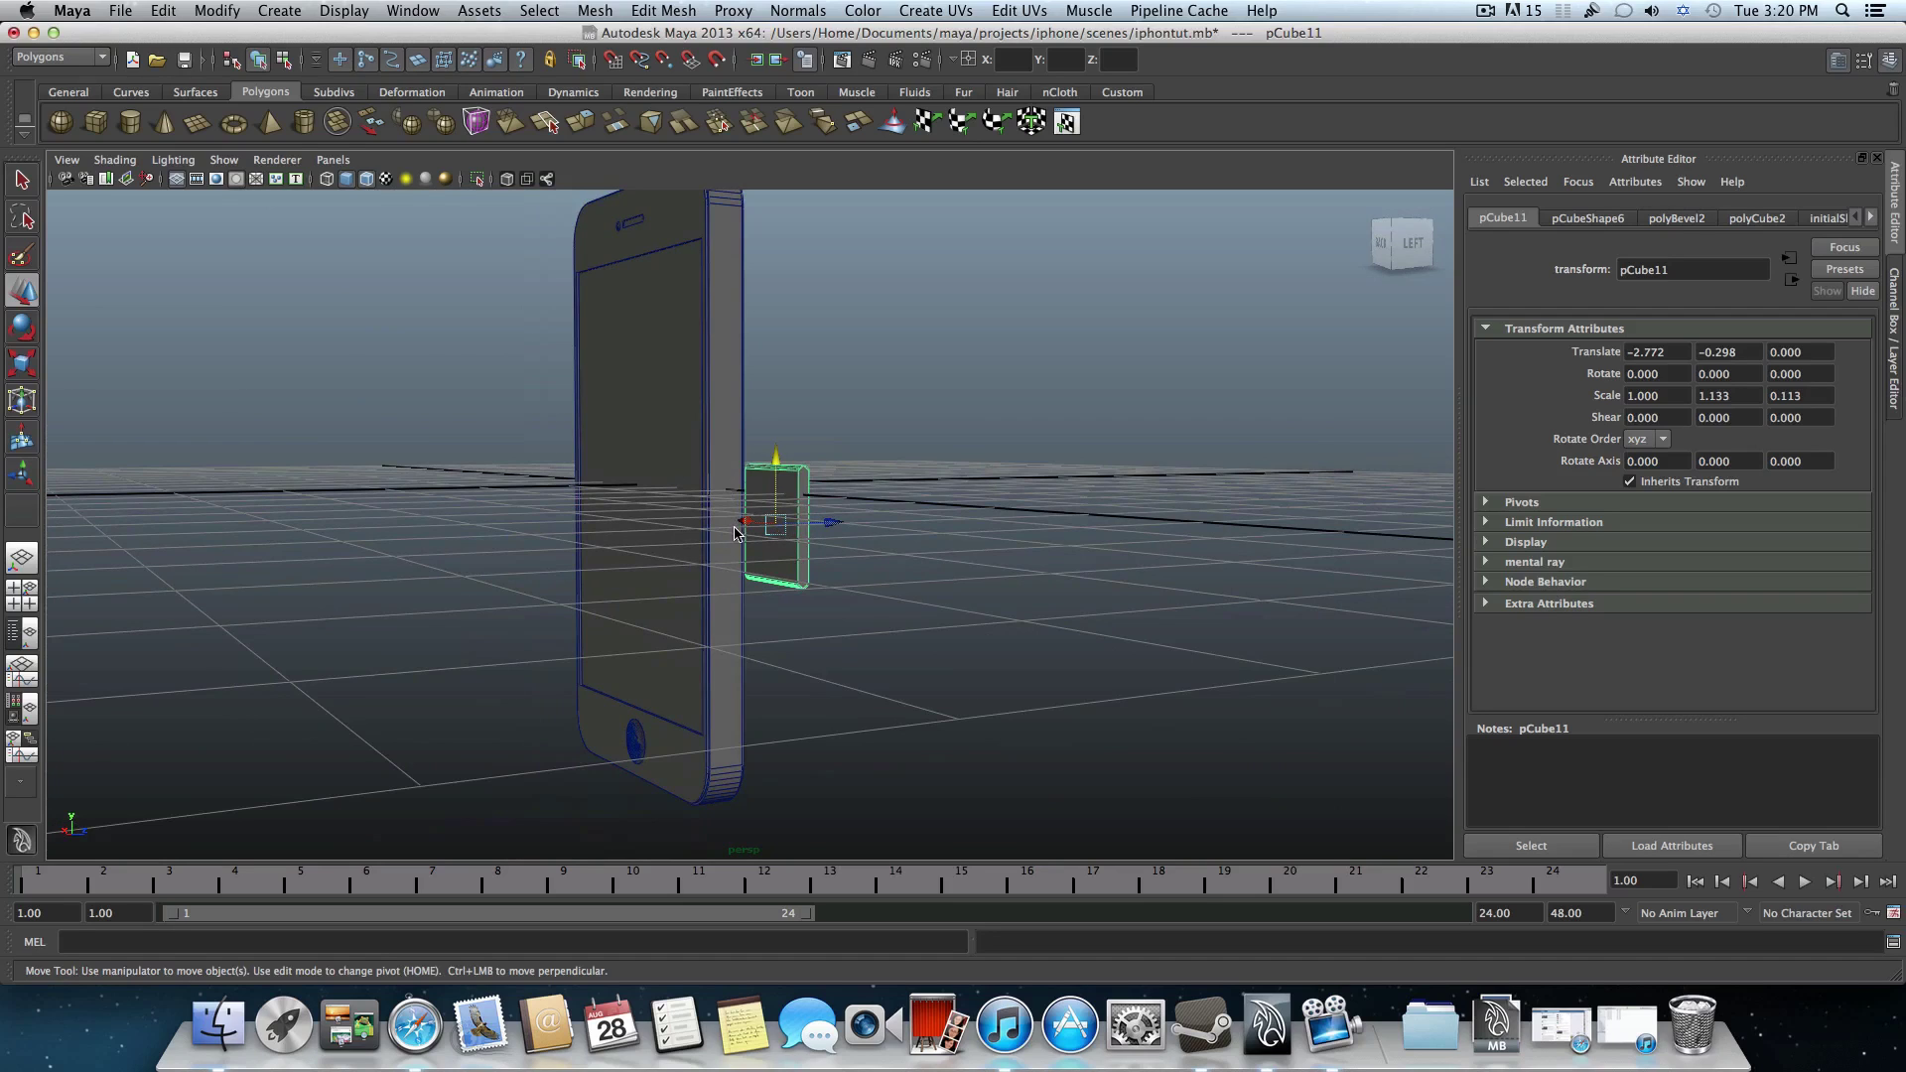
left_click_drag(776, 463, 704, 540)
right_click_drag(705, 540, 968, 558, "alt")
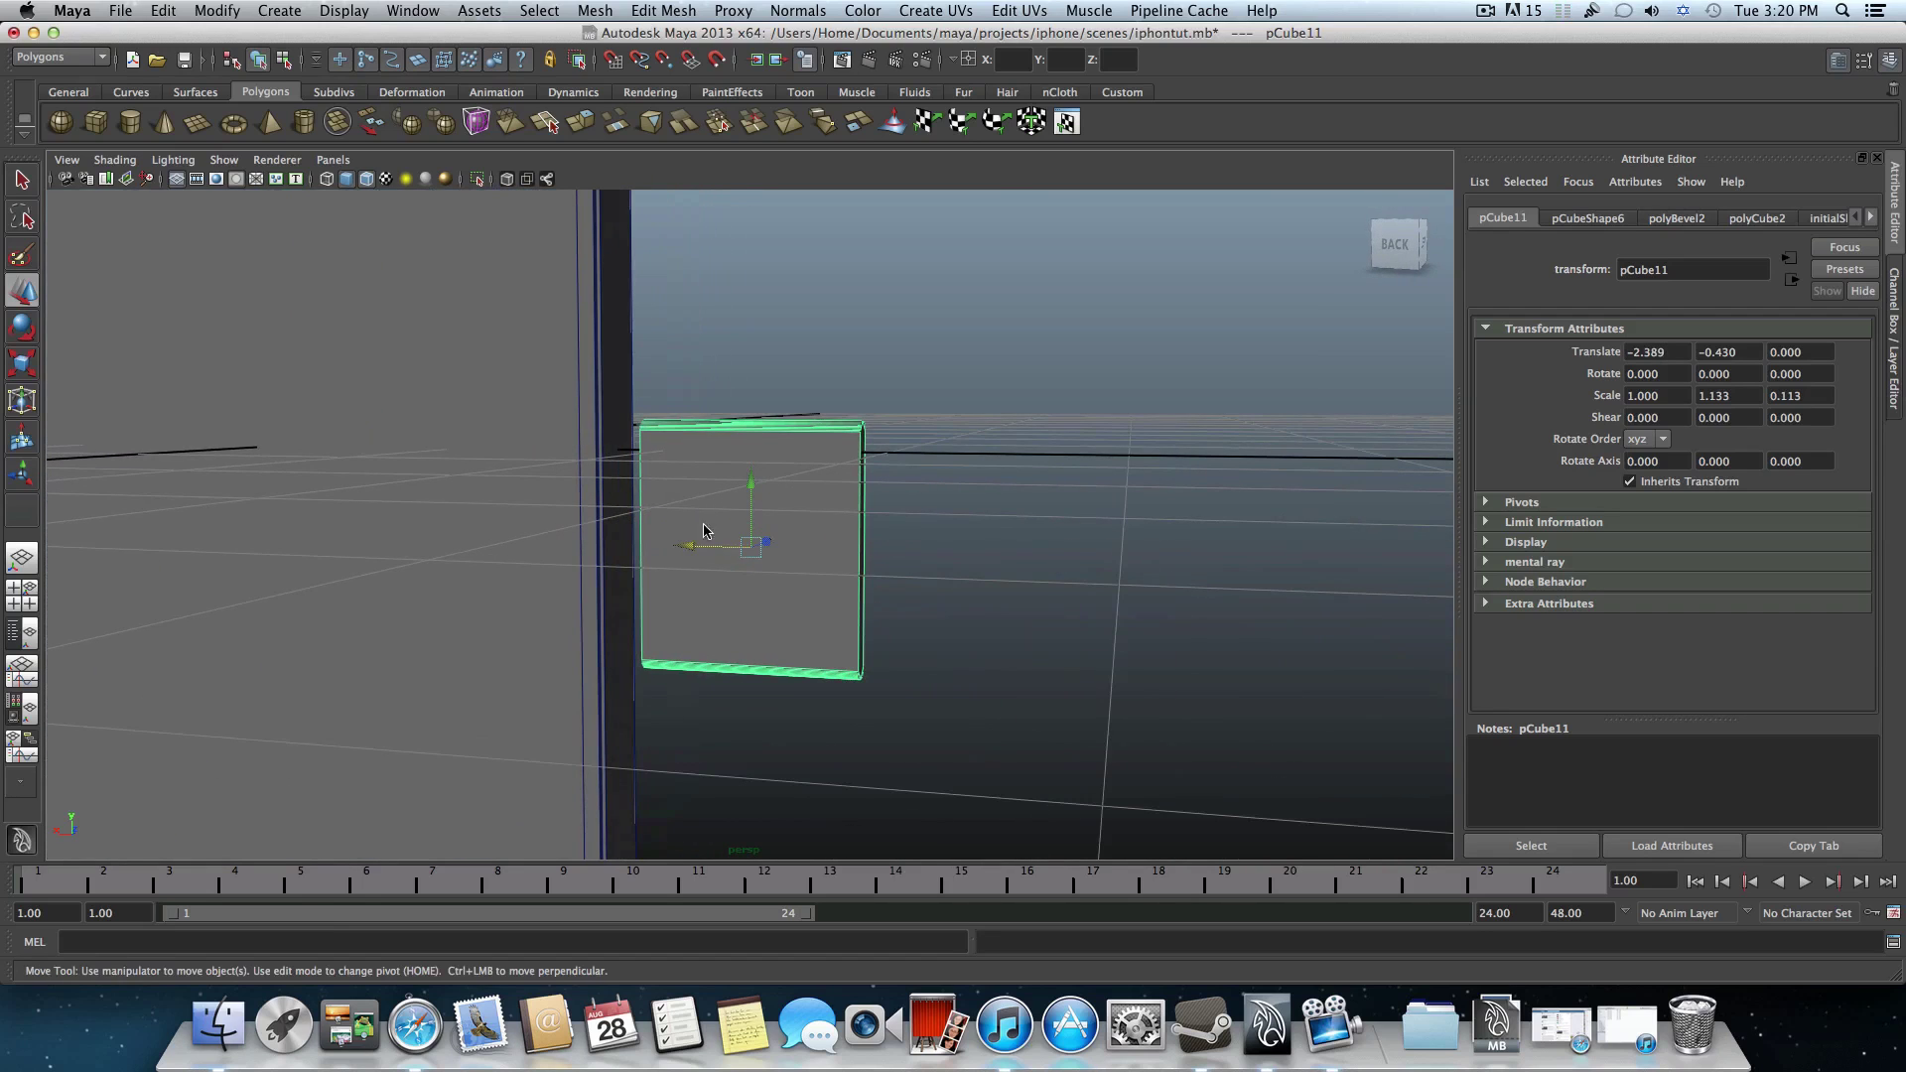
left_click_drag(705, 543, 659, 549)
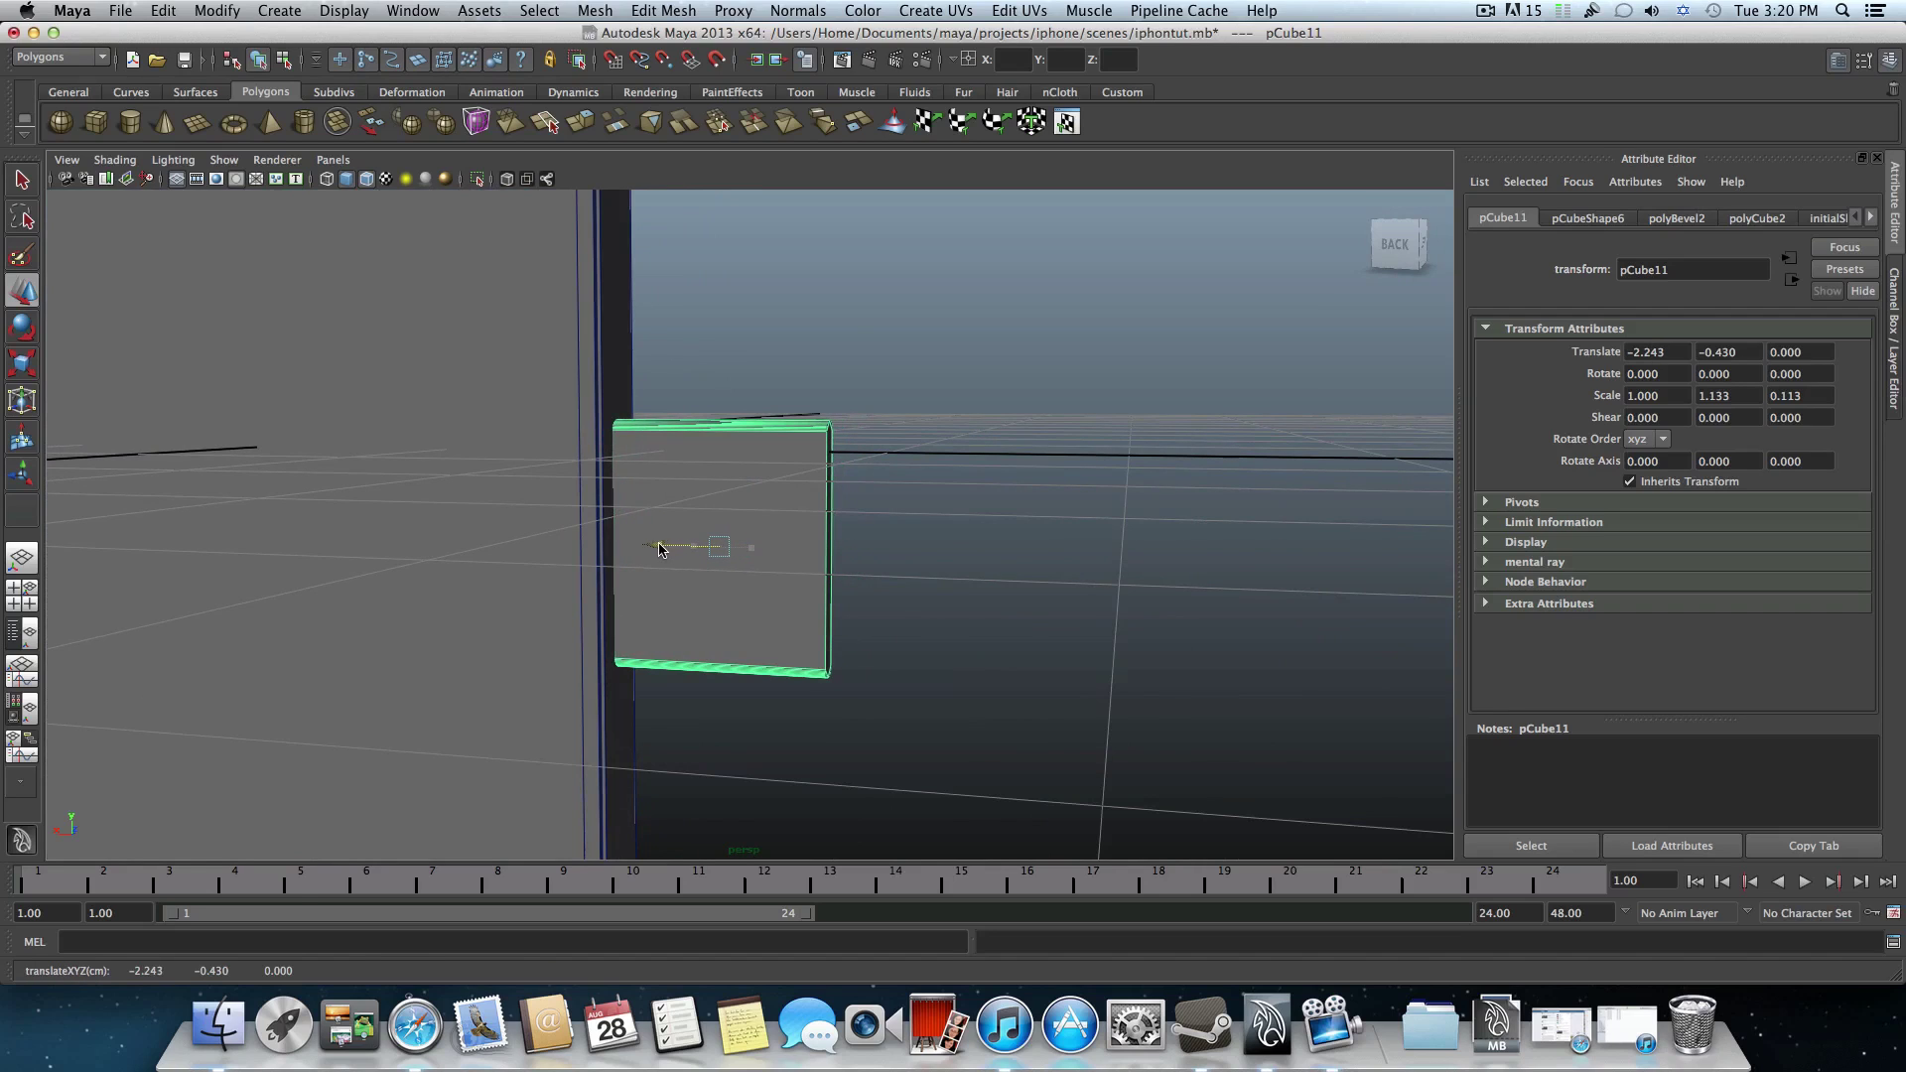
- Subtract the rounded block from the phone's side frame with a Boolean difference to cut a rounded slot
left_click(570, 456)
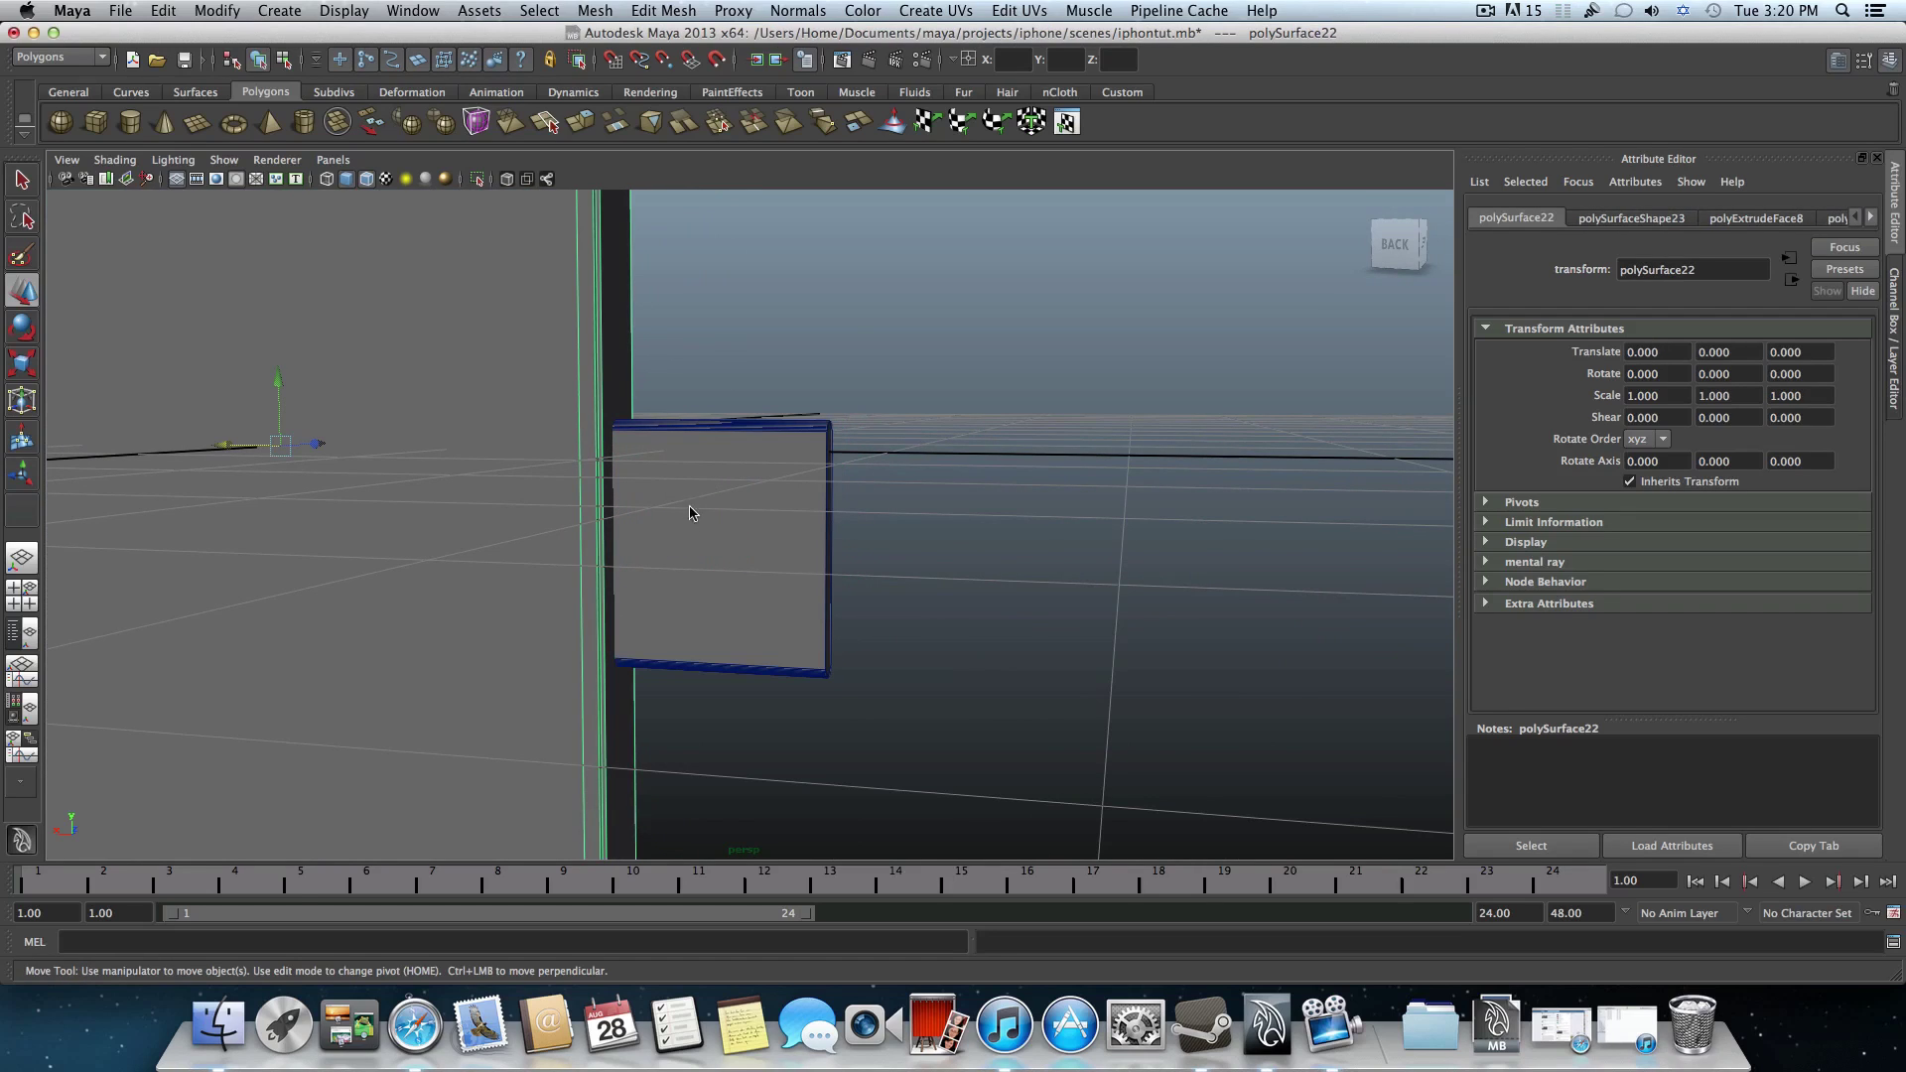
left_click(697, 449)
left_click(596, 10)
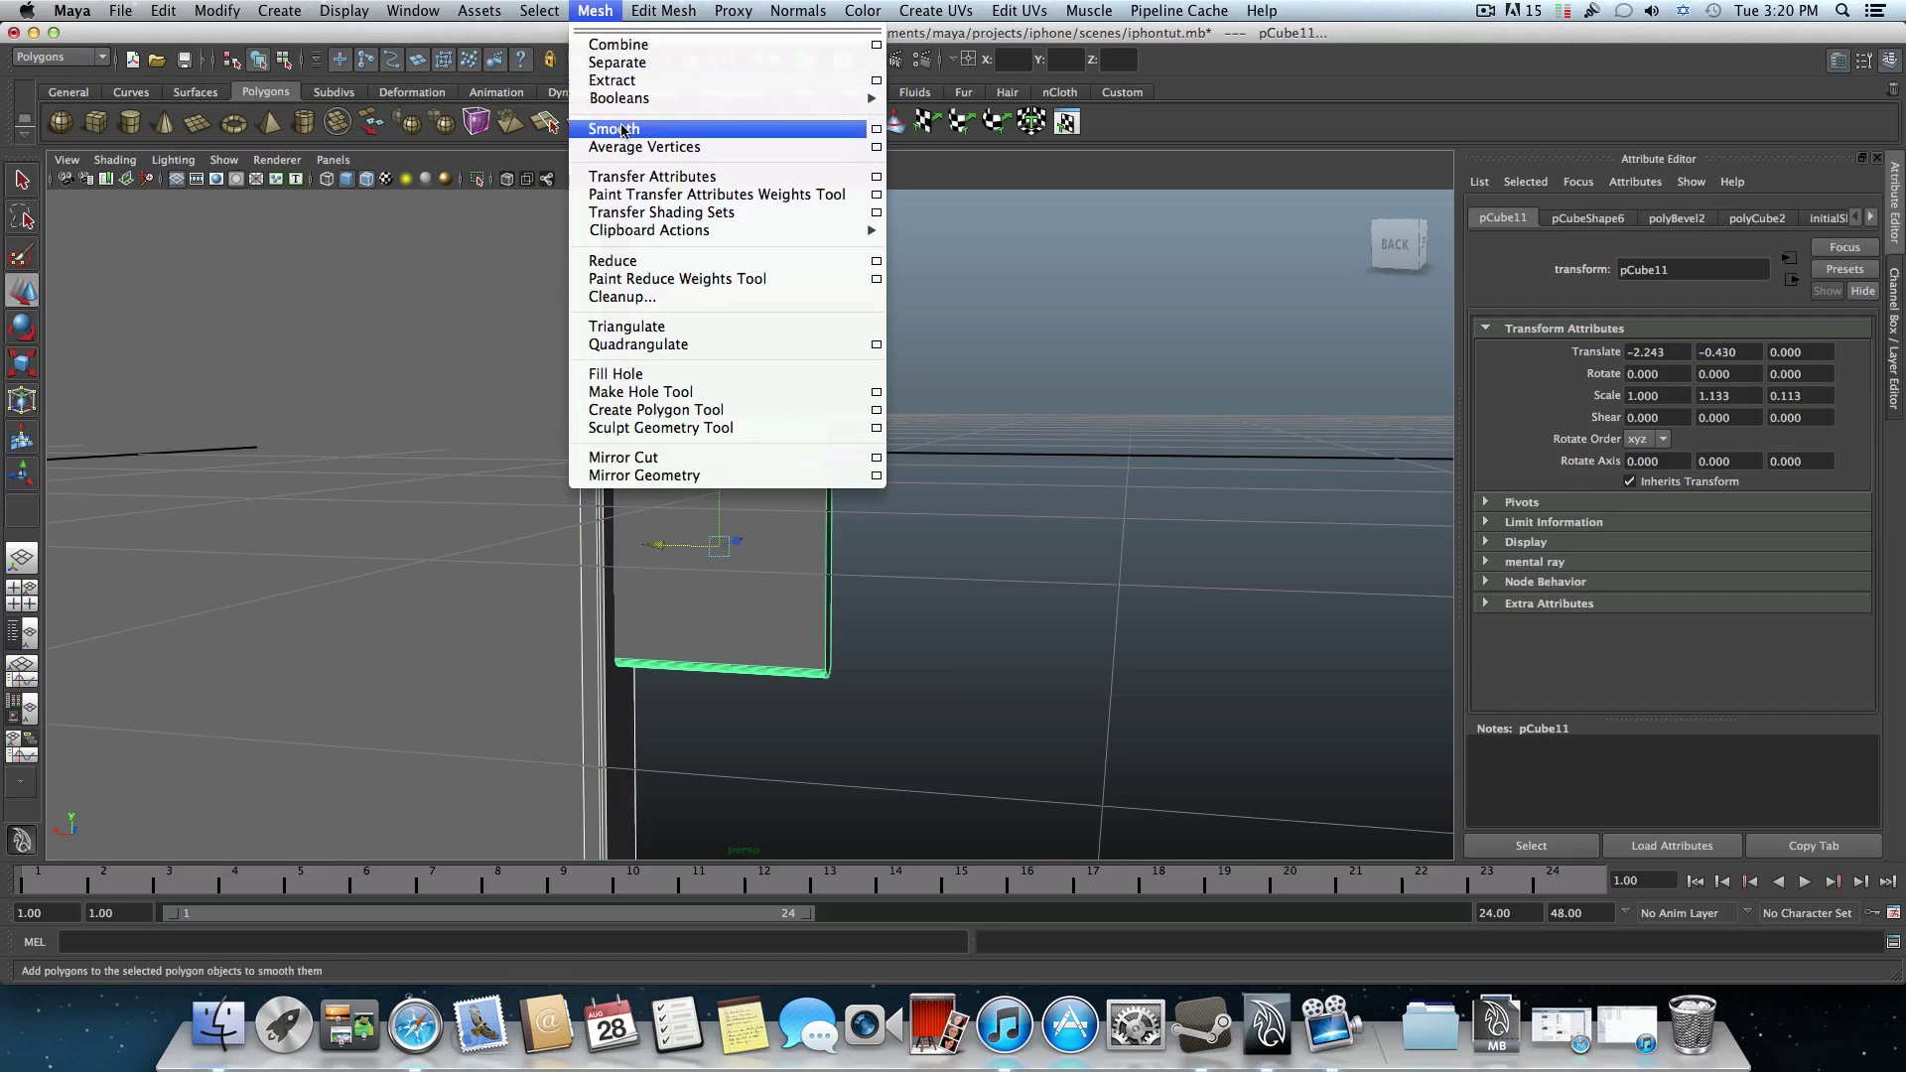
mouse_move(624, 104)
left_click(1015, 136)
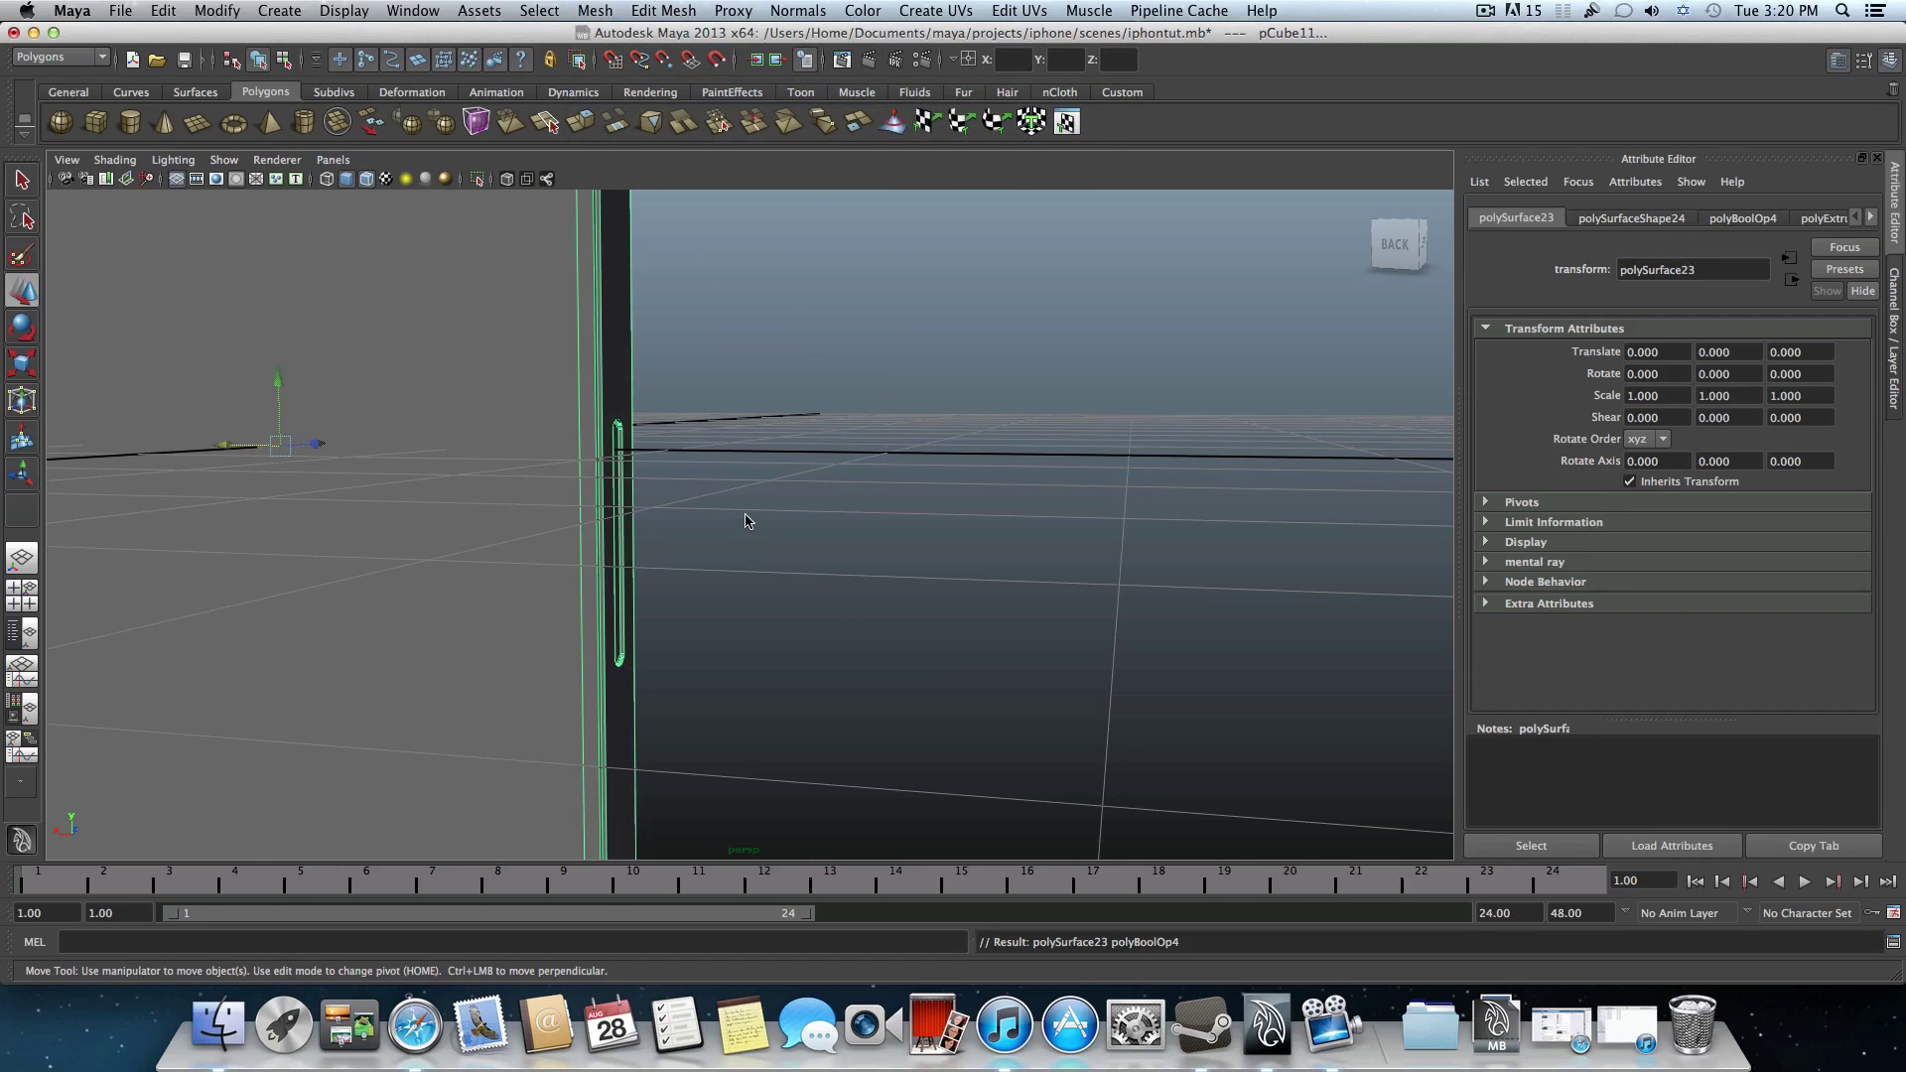
- Delete the stray diagonal edges across the rounded upper and lower ends of the slot's floor
left_click_drag(735, 519, 565, 523, "alt")
right_click_drag(657, 541, 908, 566, "alt")
right_click_drag(617, 430, 819, 482, "alt")
left_click_drag(818, 481, 761, 494, "alt")
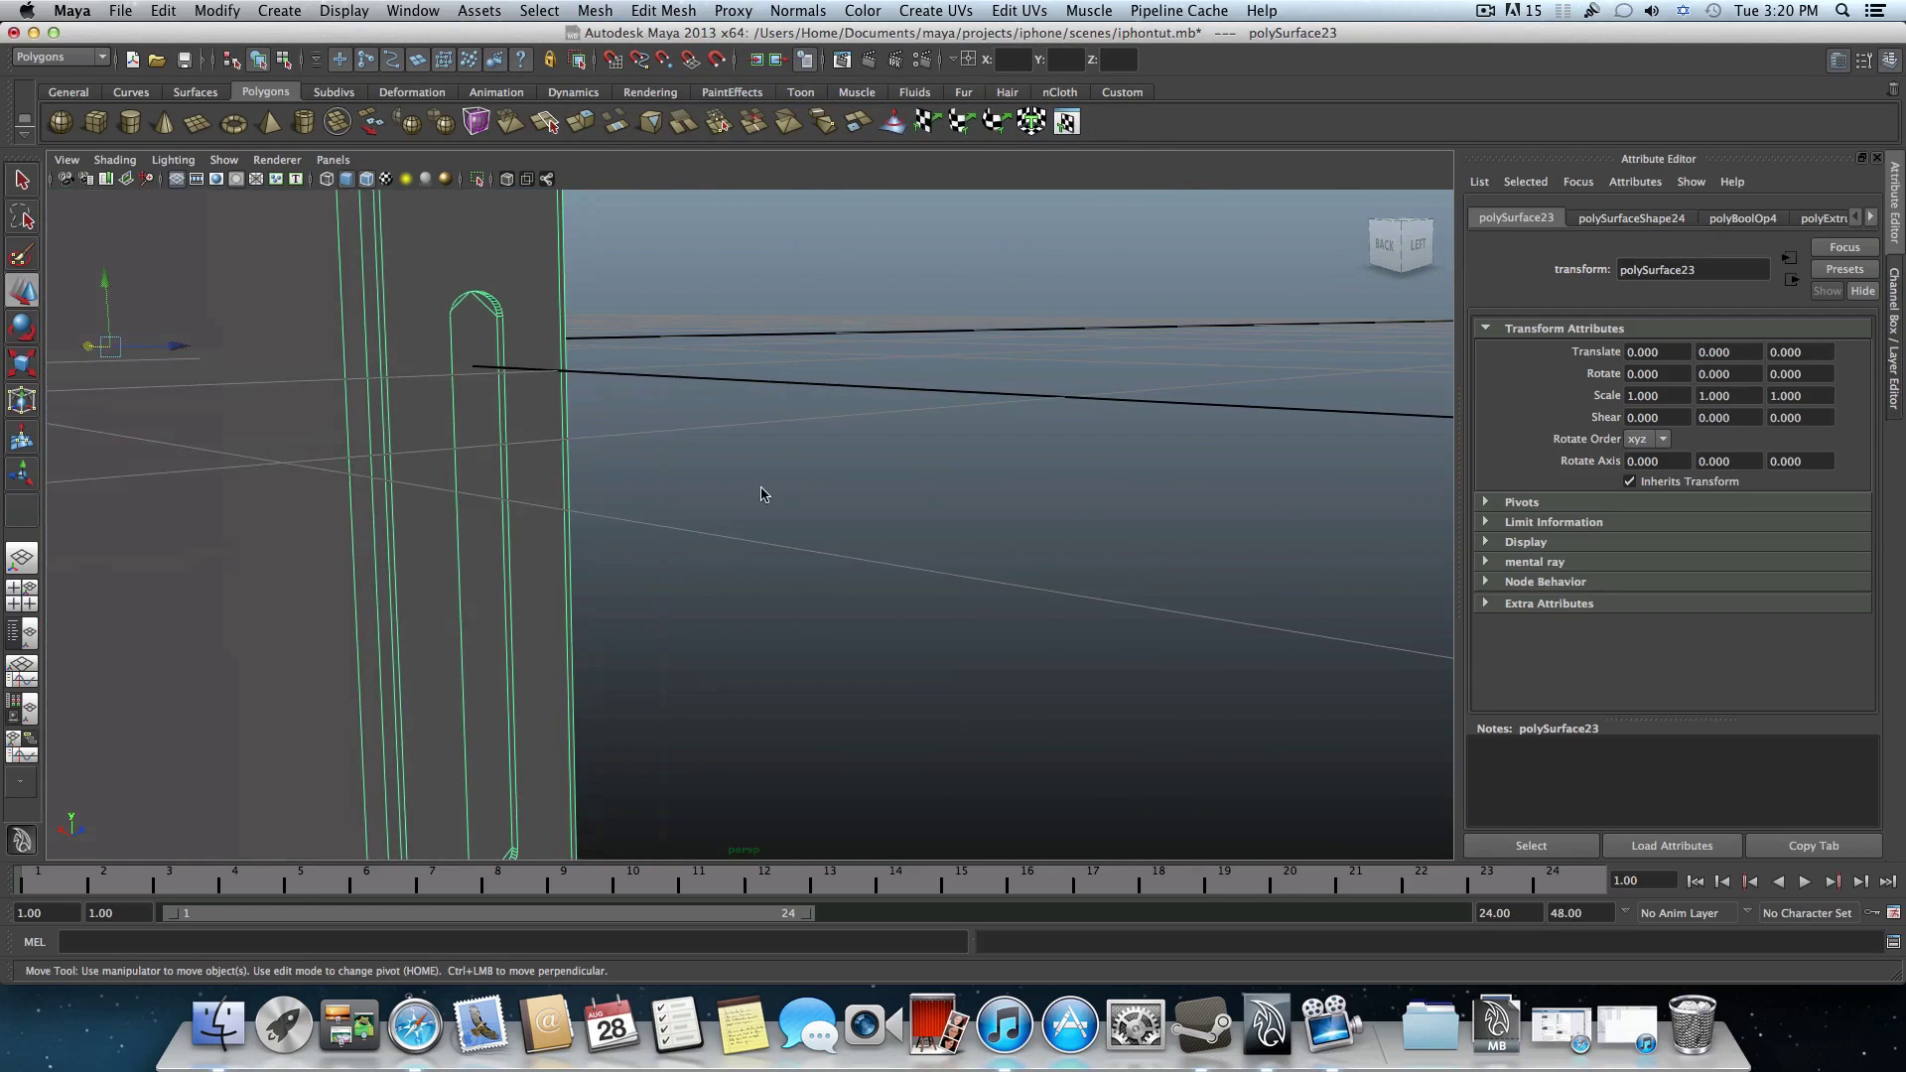
middle_click_drag(361, 400, 568, 372, "alt")
right_click_drag(482, 360, 843, 407, "alt")
middle_click_drag(717, 450, 731, 592, "alt")
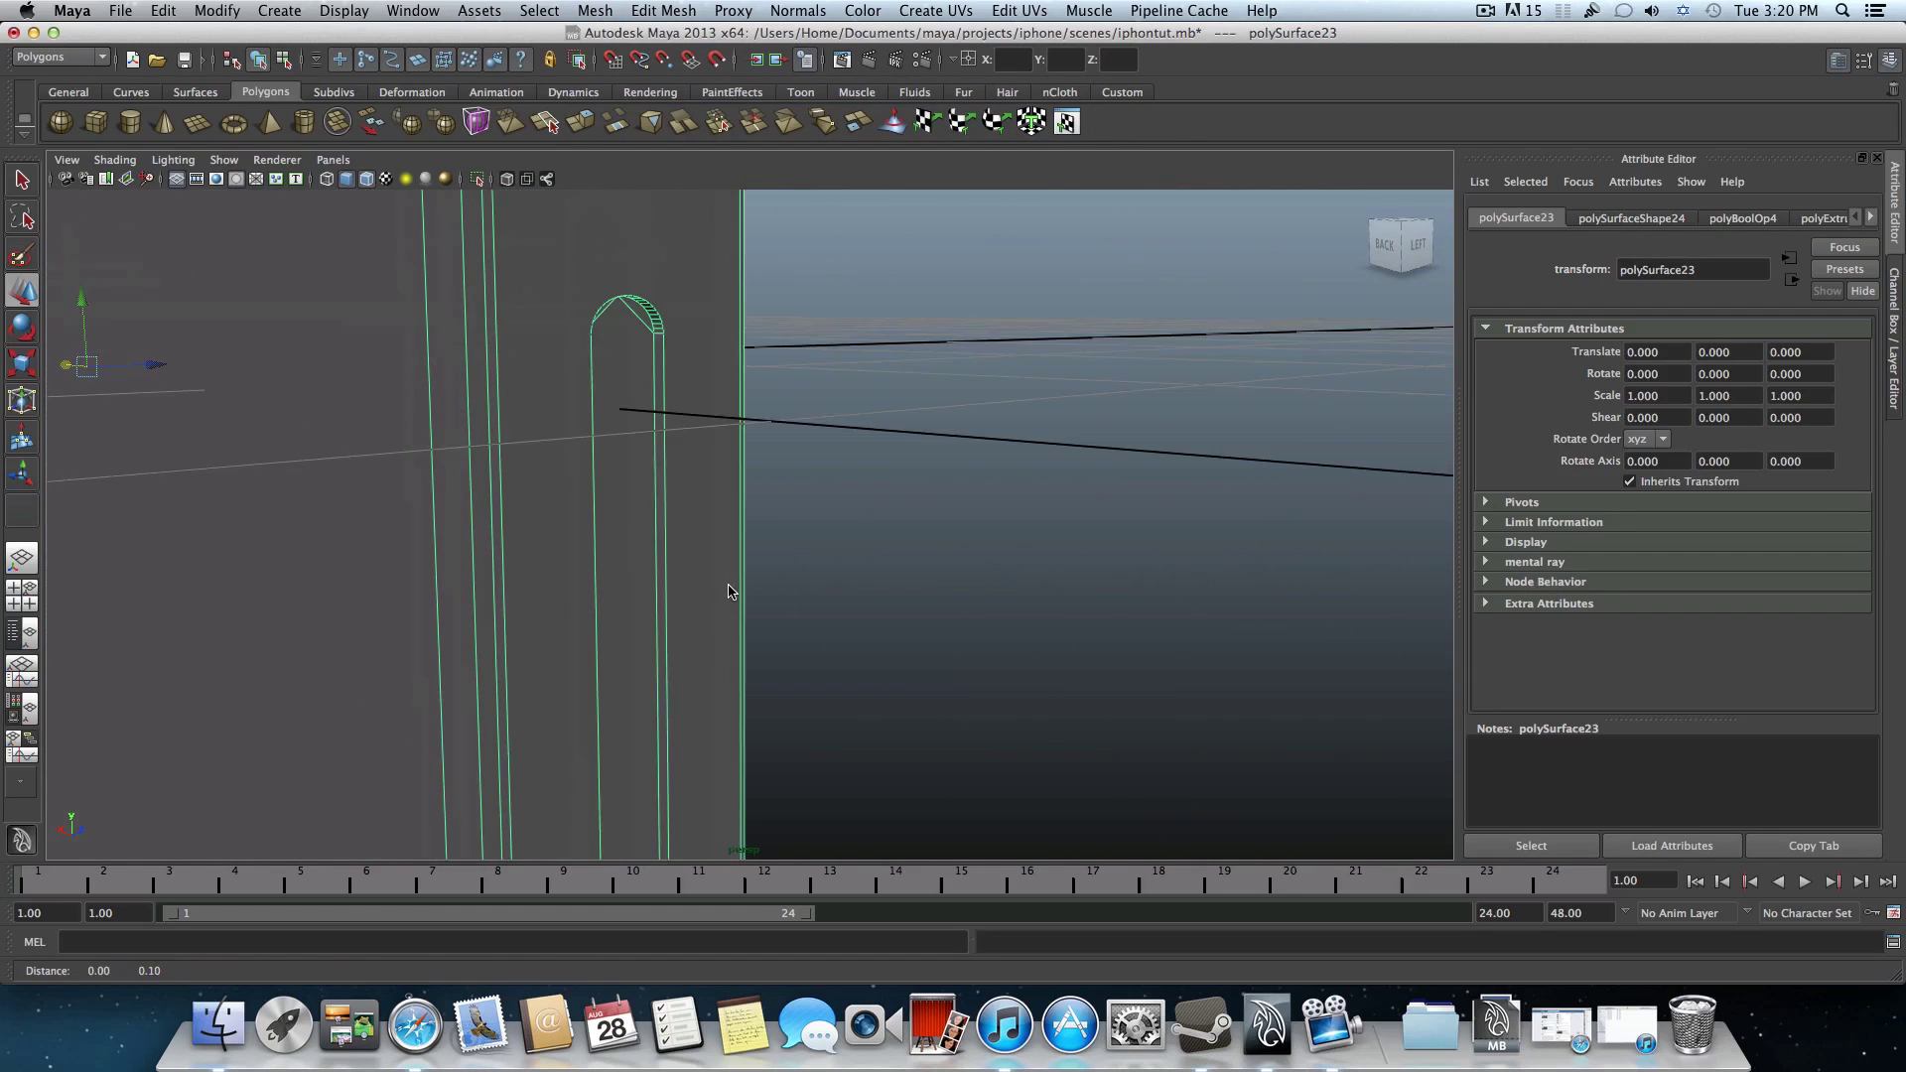
middle_click_drag(626, 466, 671, 502, "alt")
left_click_drag(672, 502, 625, 501, "alt")
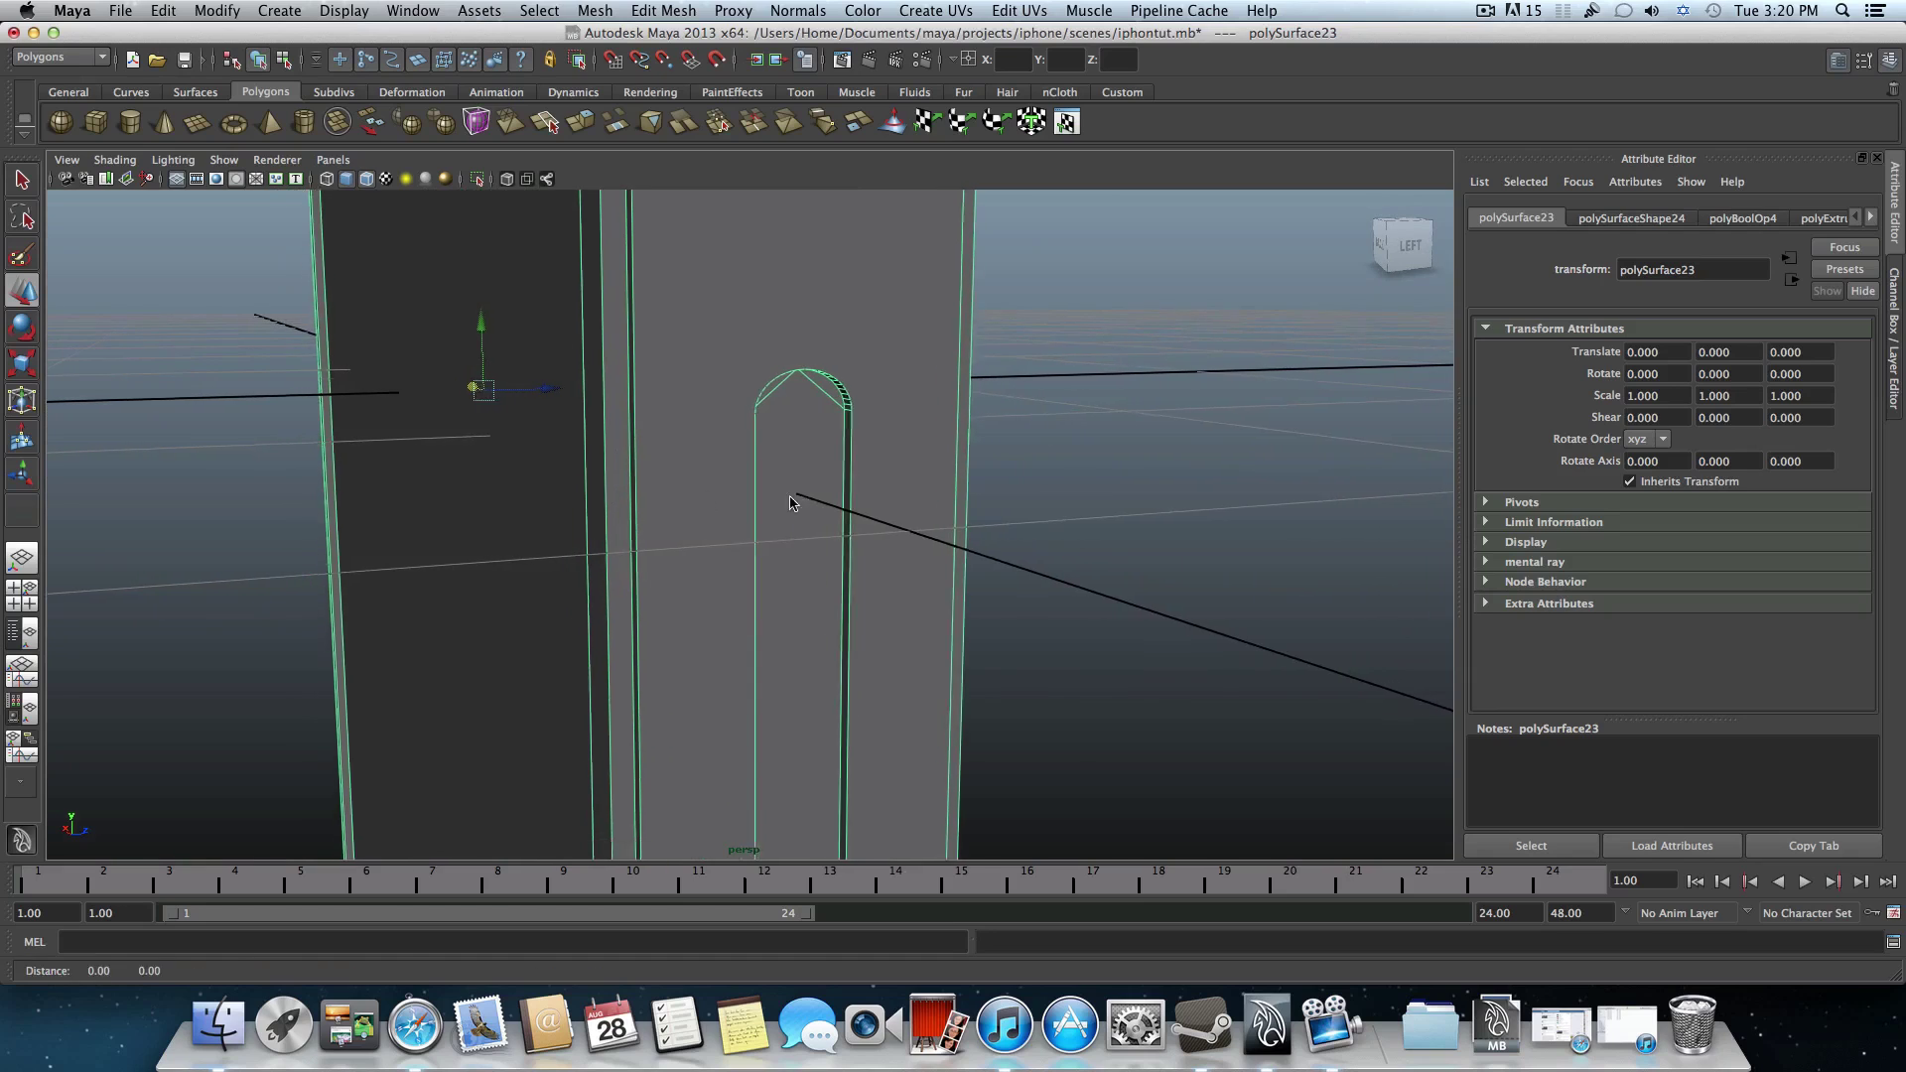
middle_click_drag(793, 501, 493, 469, "alt")
right_click_drag(565, 390, 579, 357)
left_click(581, 368)
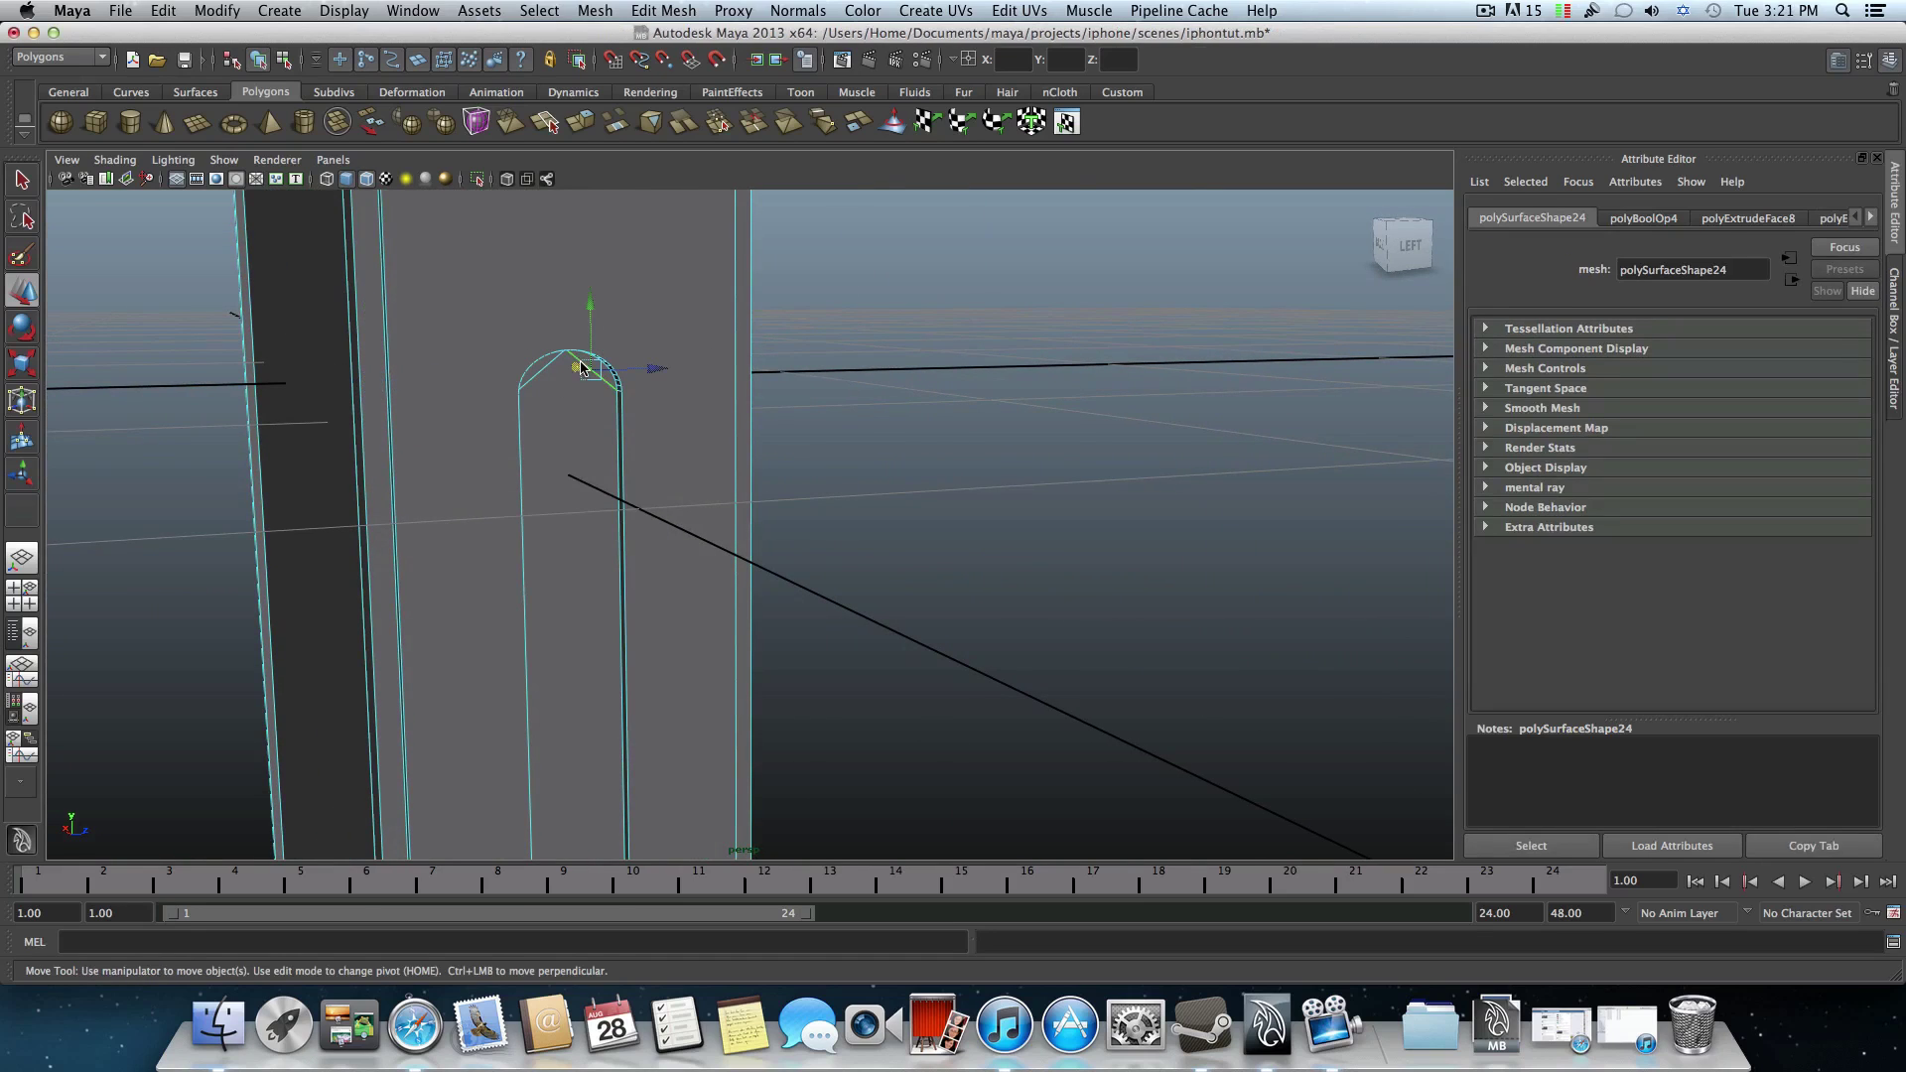
left_click_drag(553, 455, 608, 610, "alt")
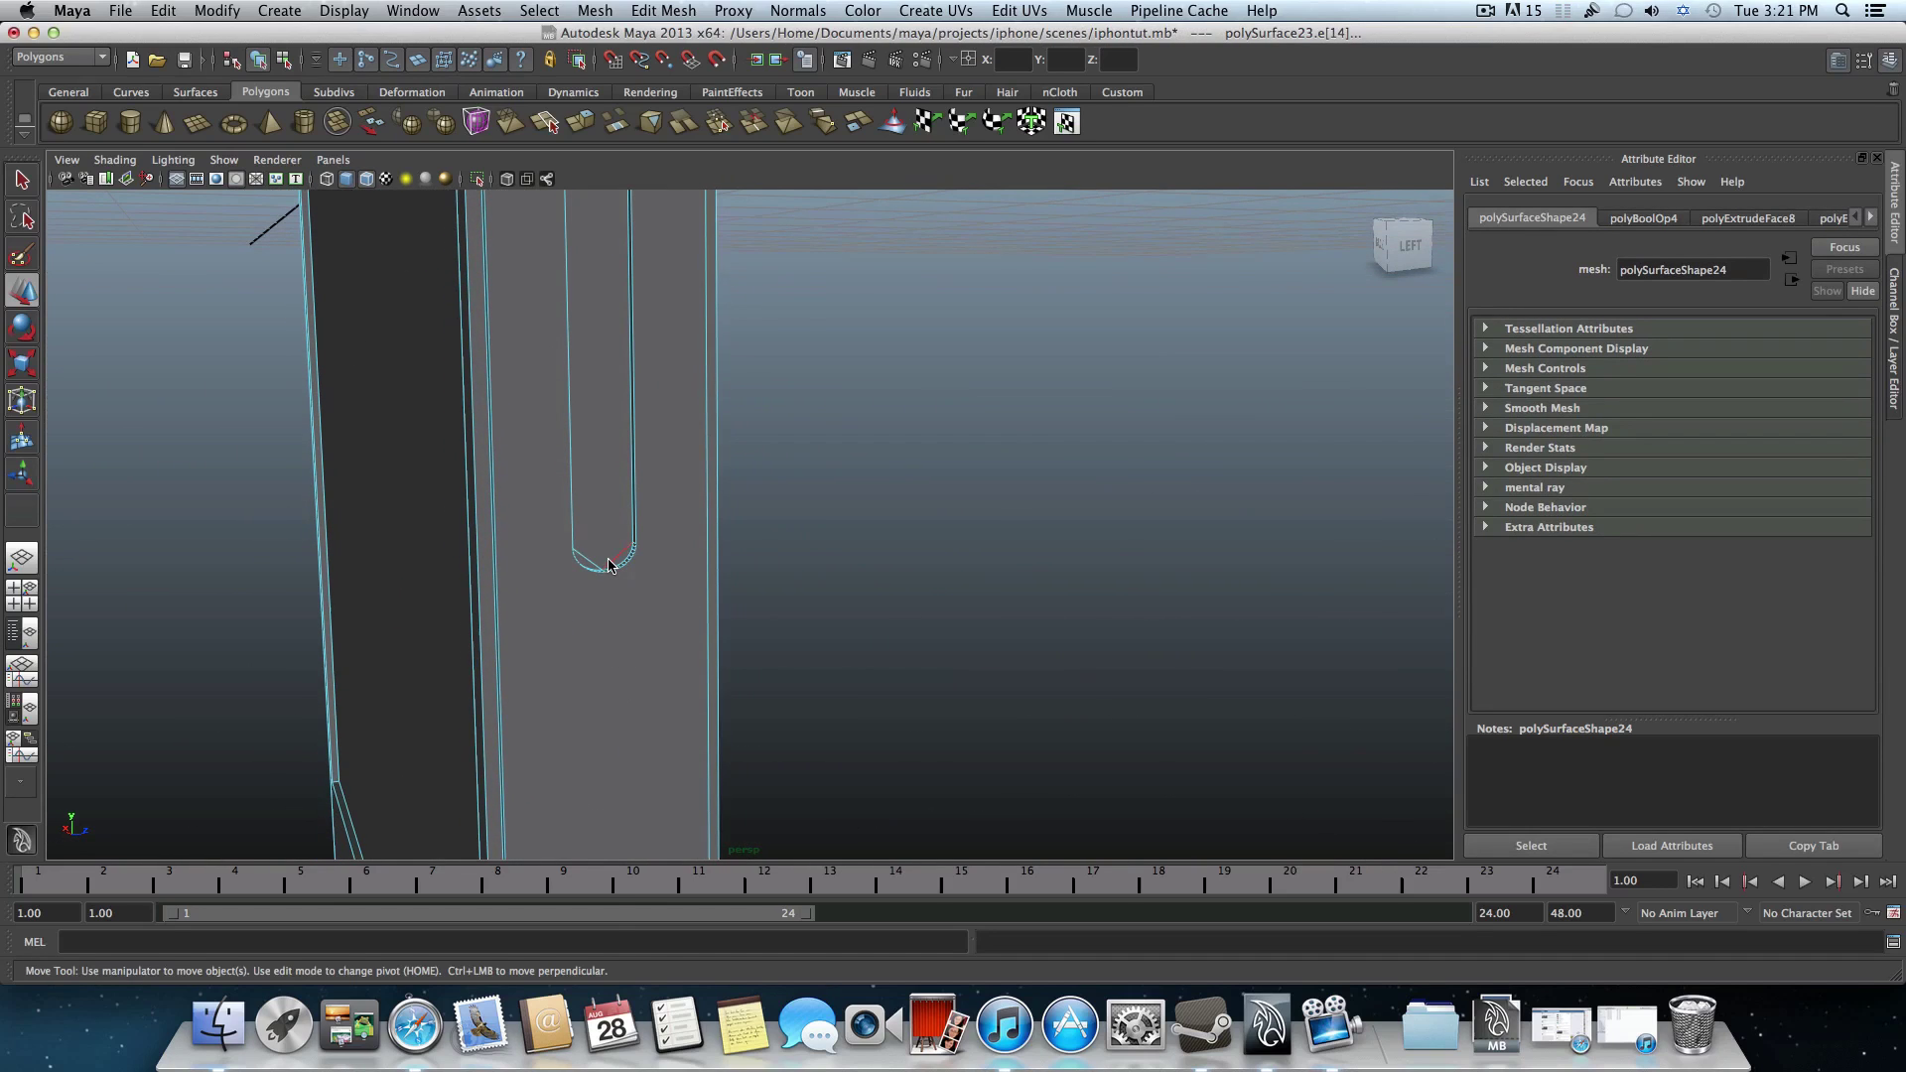
double_click(609, 566)
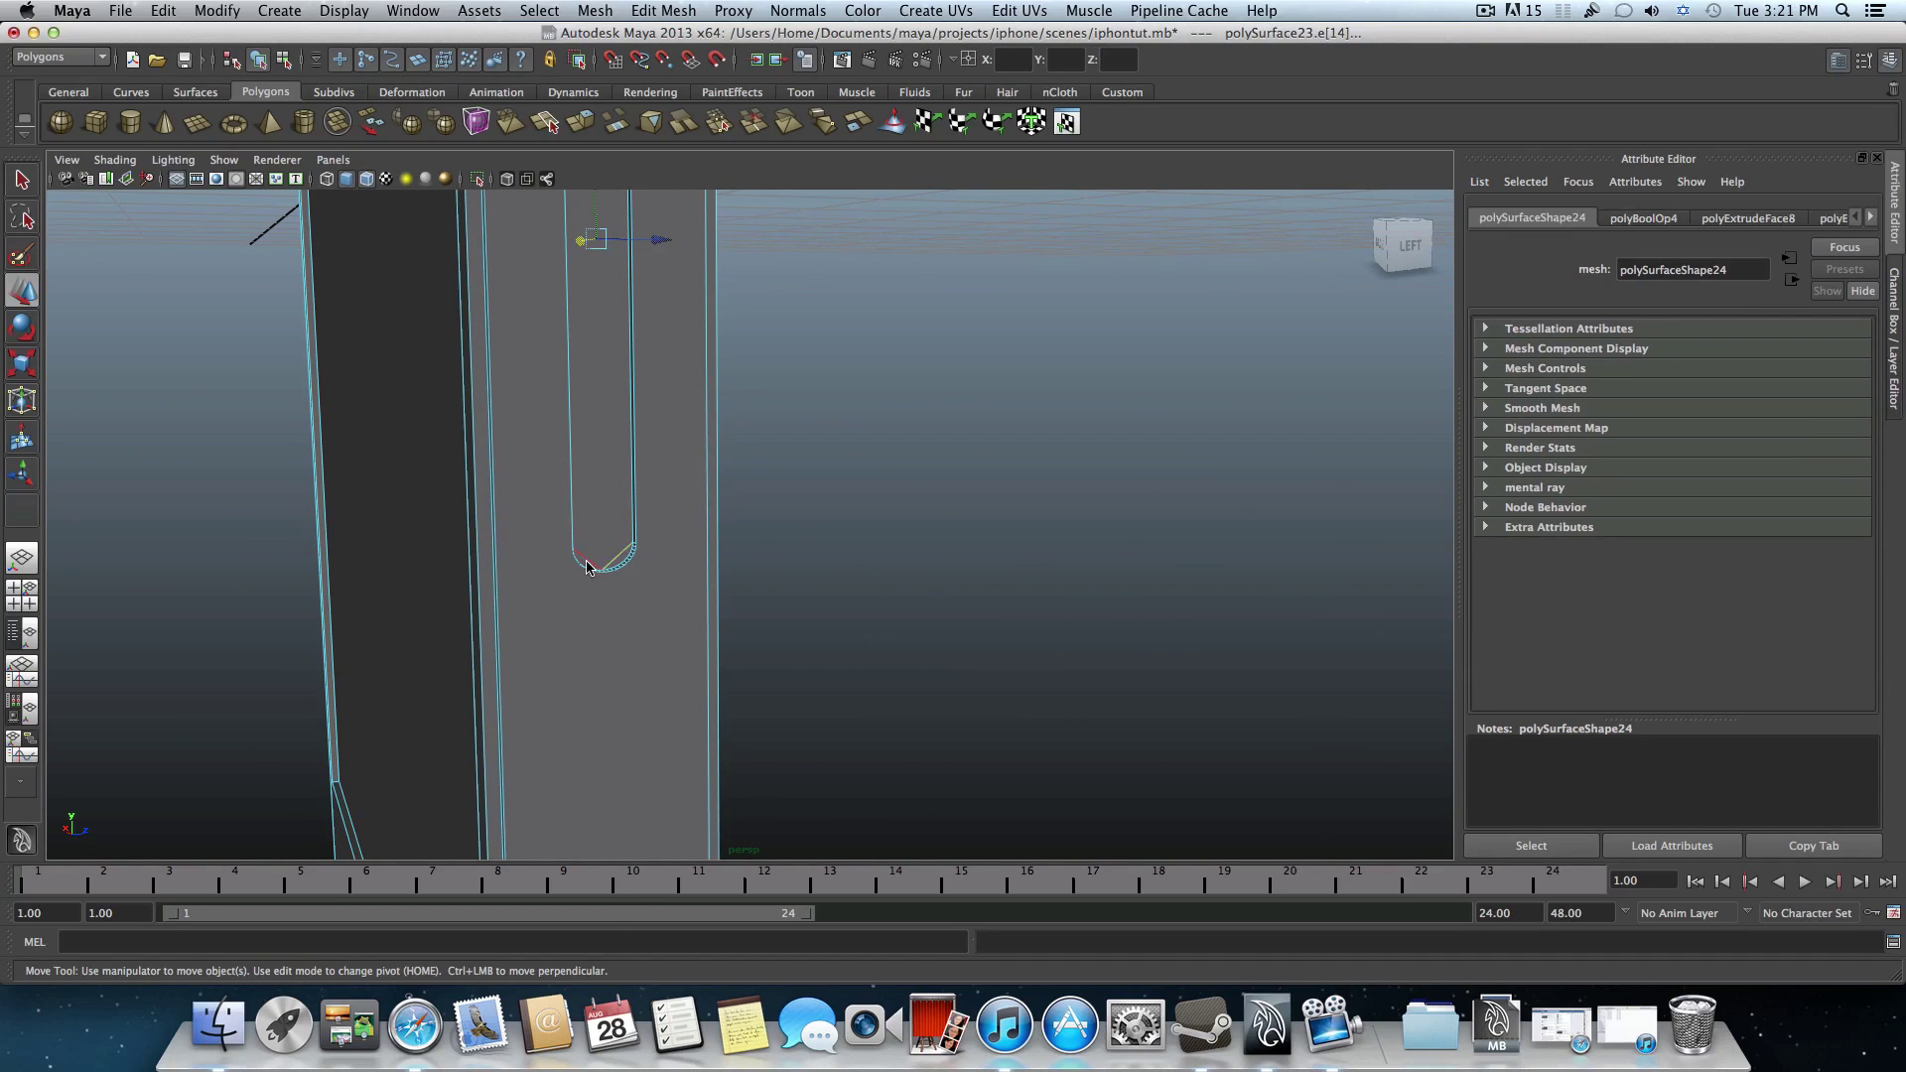
left_click(585, 637)
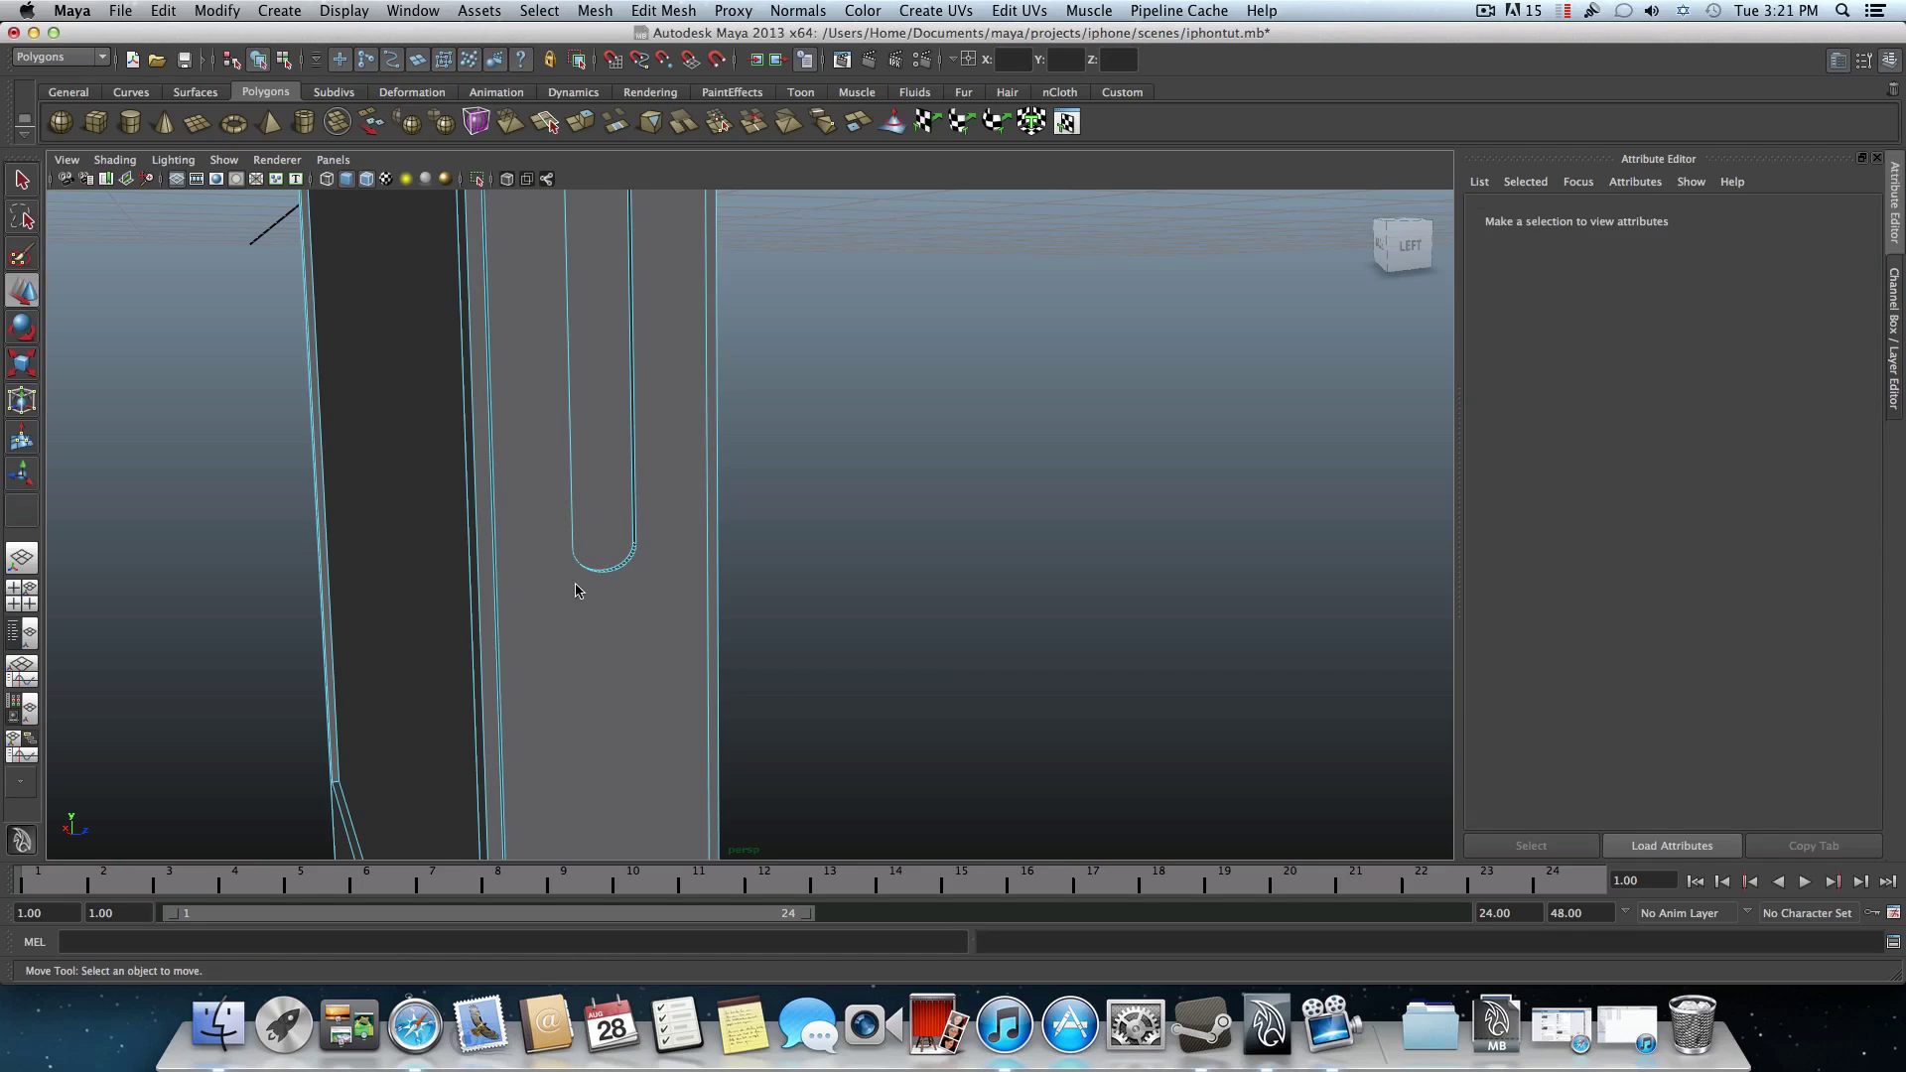
- Select the slot's floor face and extrude it, undoing the trial offset so the new face stays in place
right_click(595, 481)
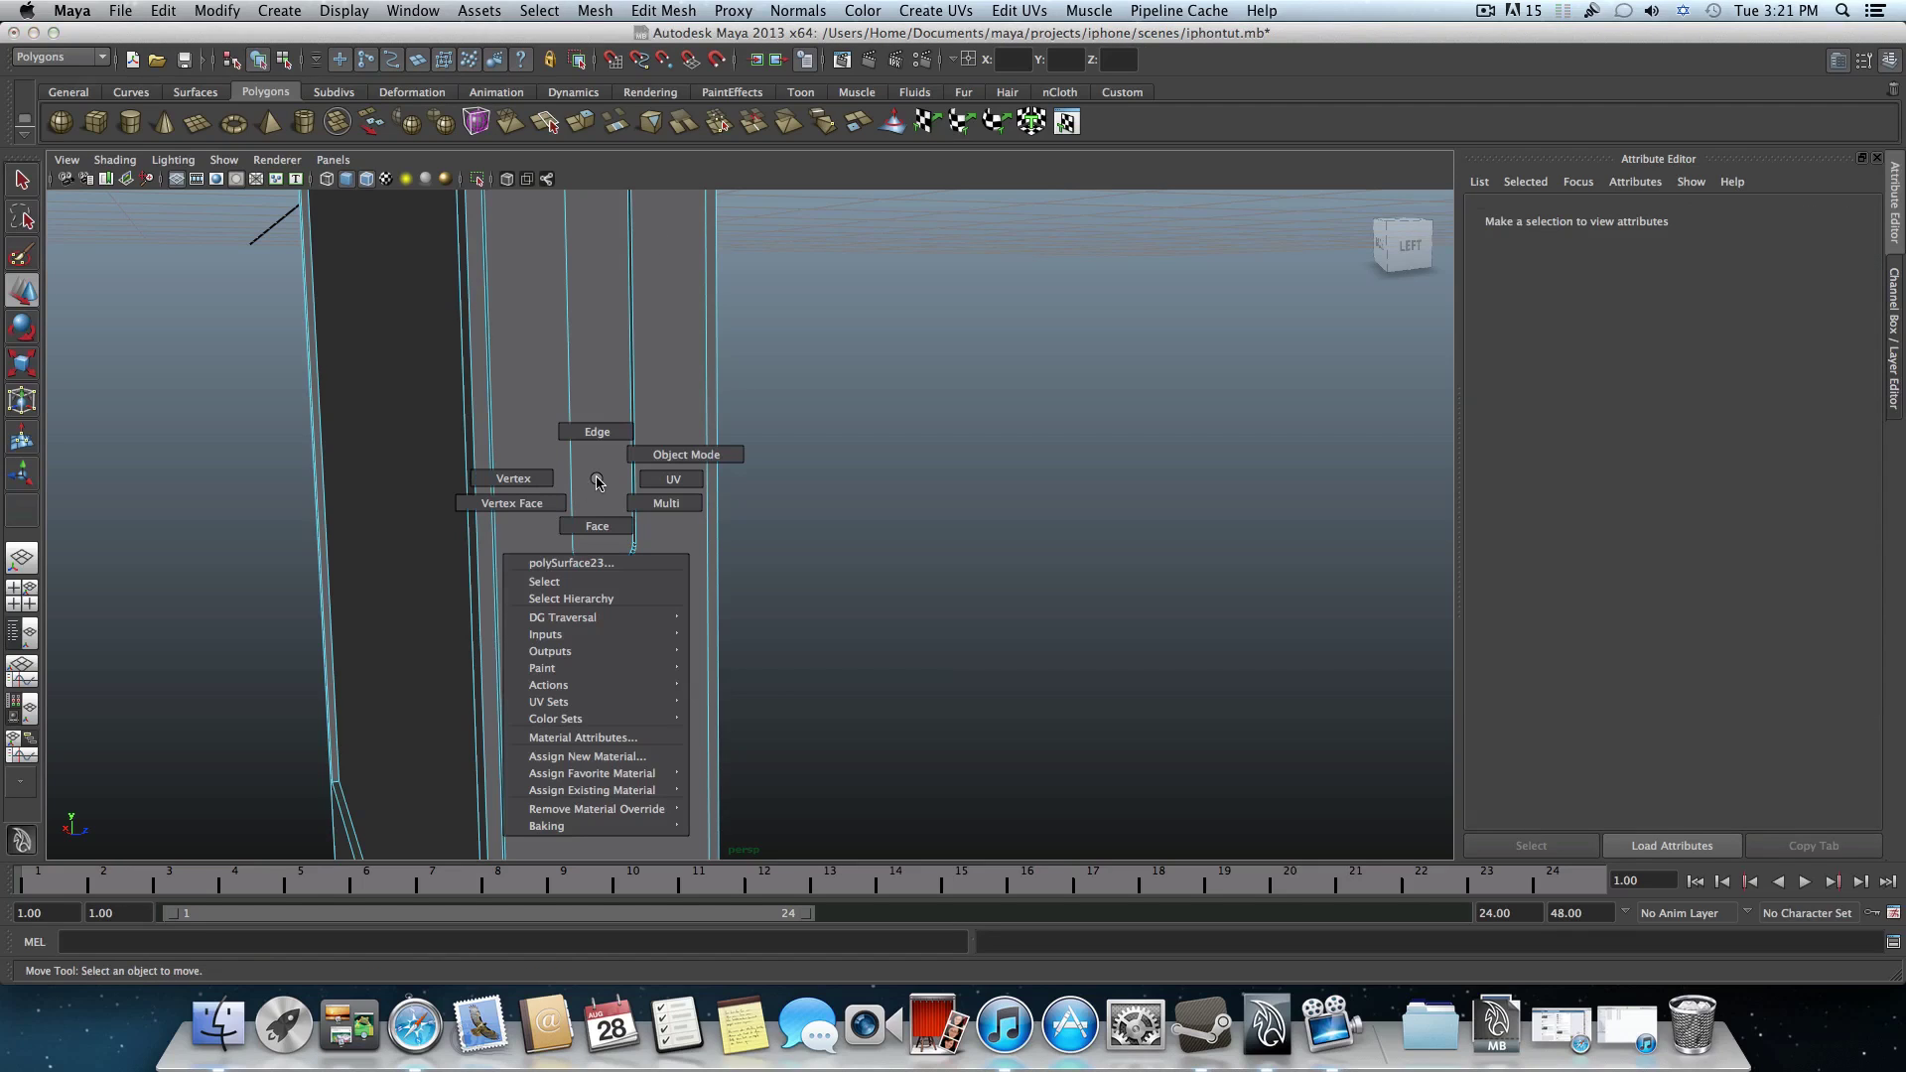
left_click(597, 526)
left_click(599, 505)
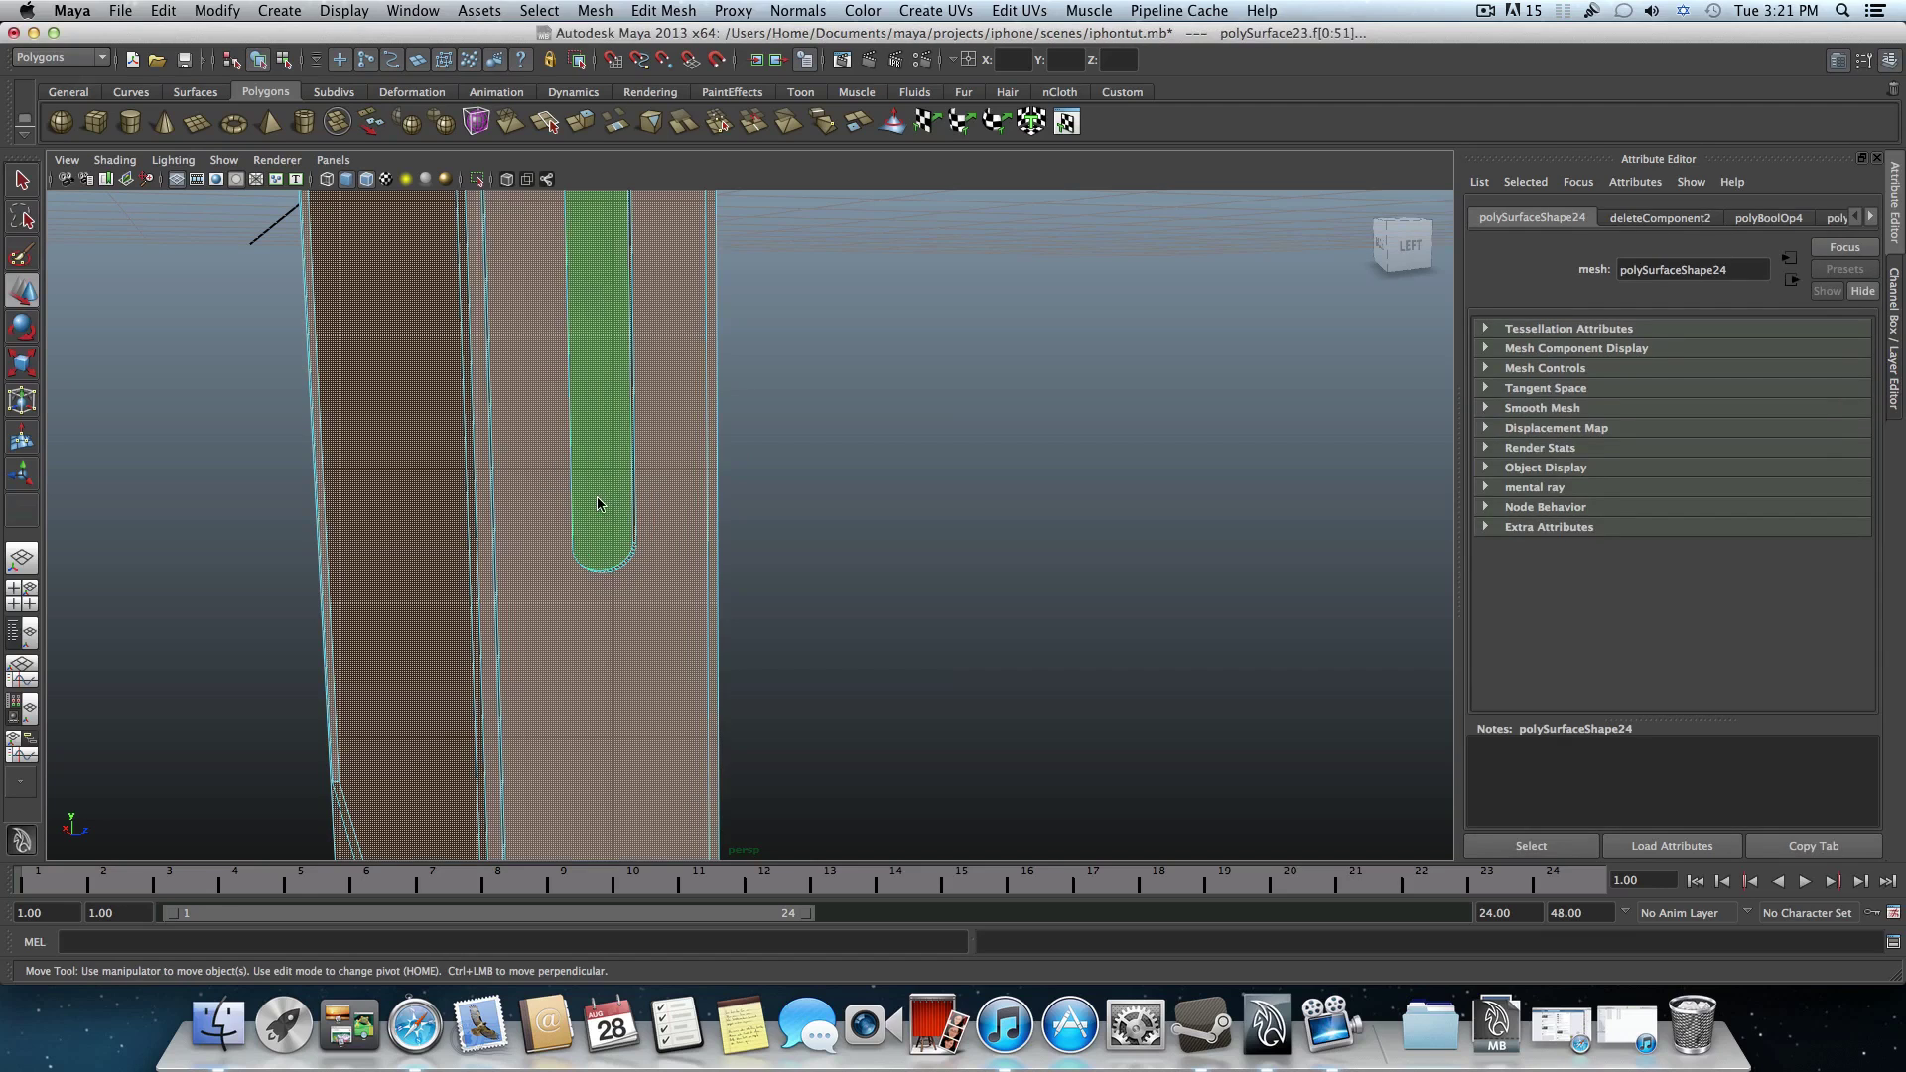
left_click(926, 520)
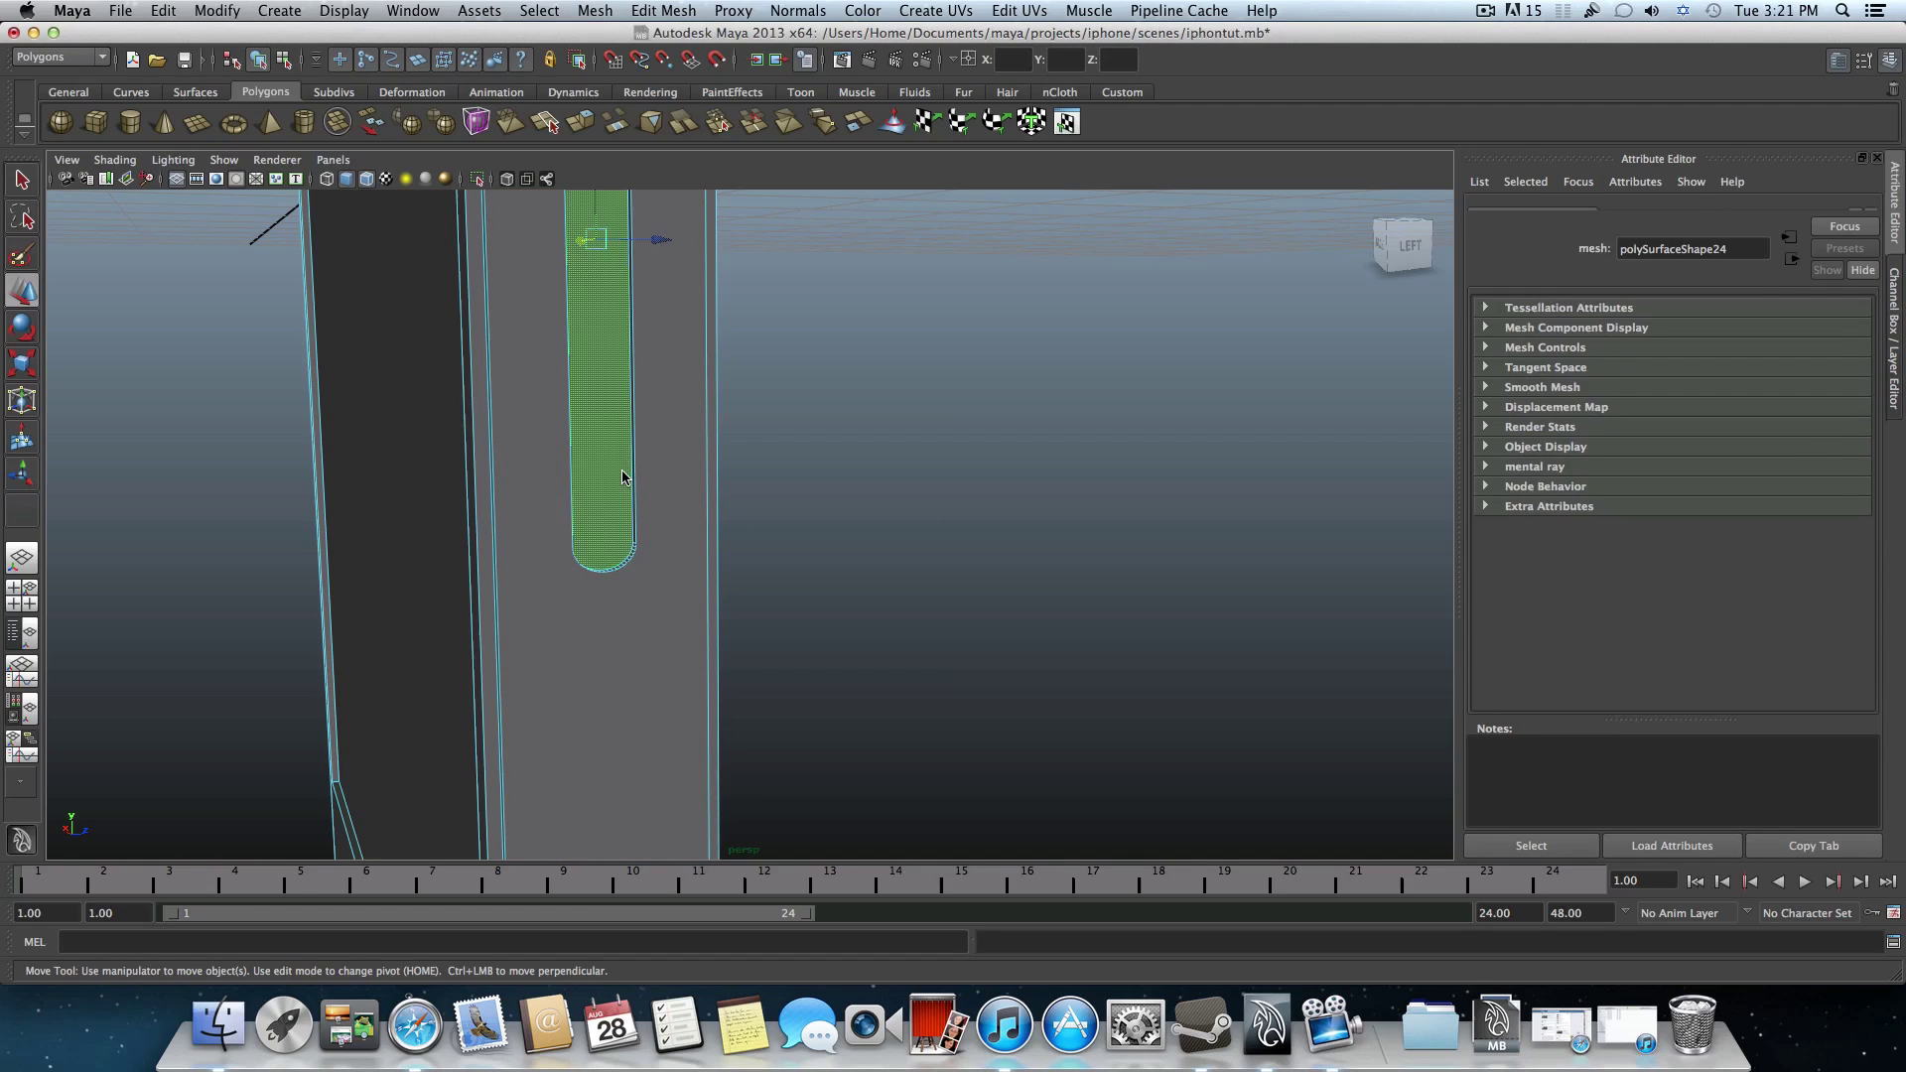
left_click_drag(612, 470, 586, 463, "alt")
middle_click_drag(586, 462, 579, 565, "alt")
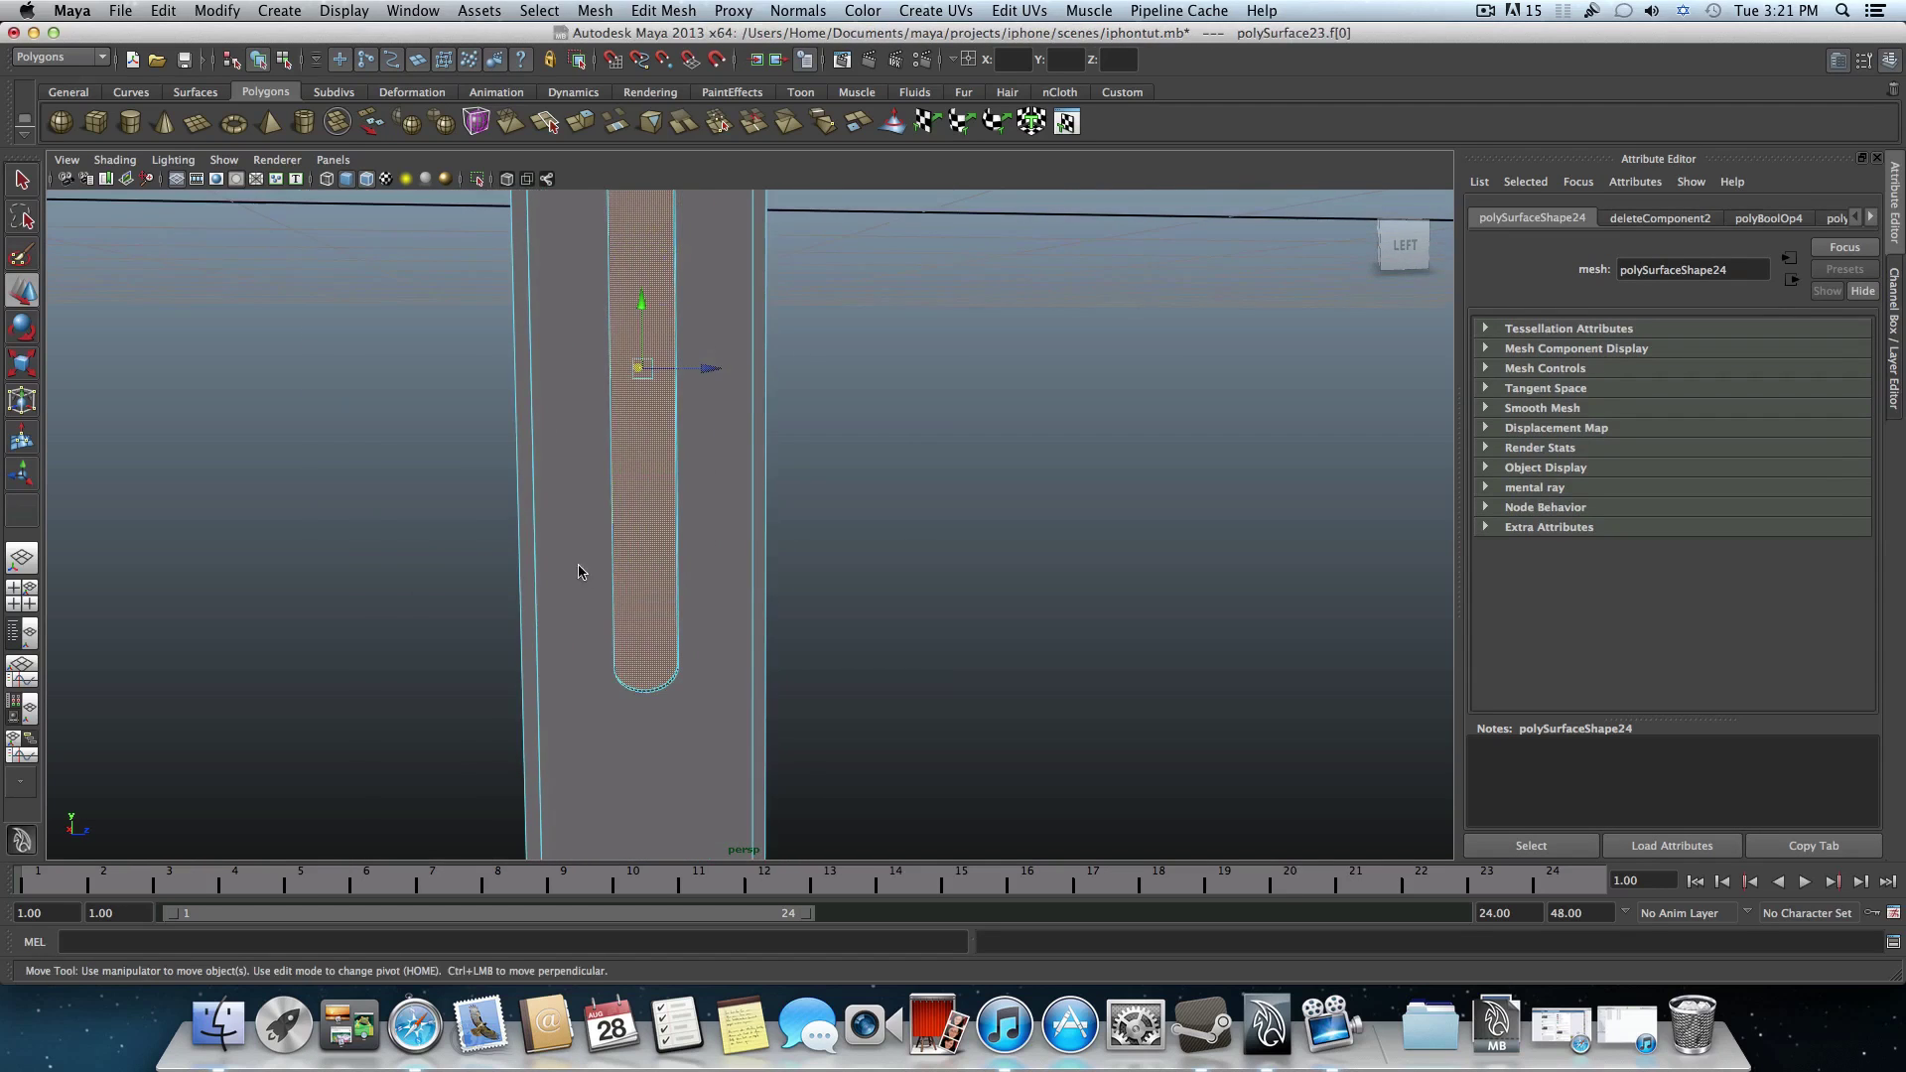
left_click_drag(579, 572, 630, 637, "alt")
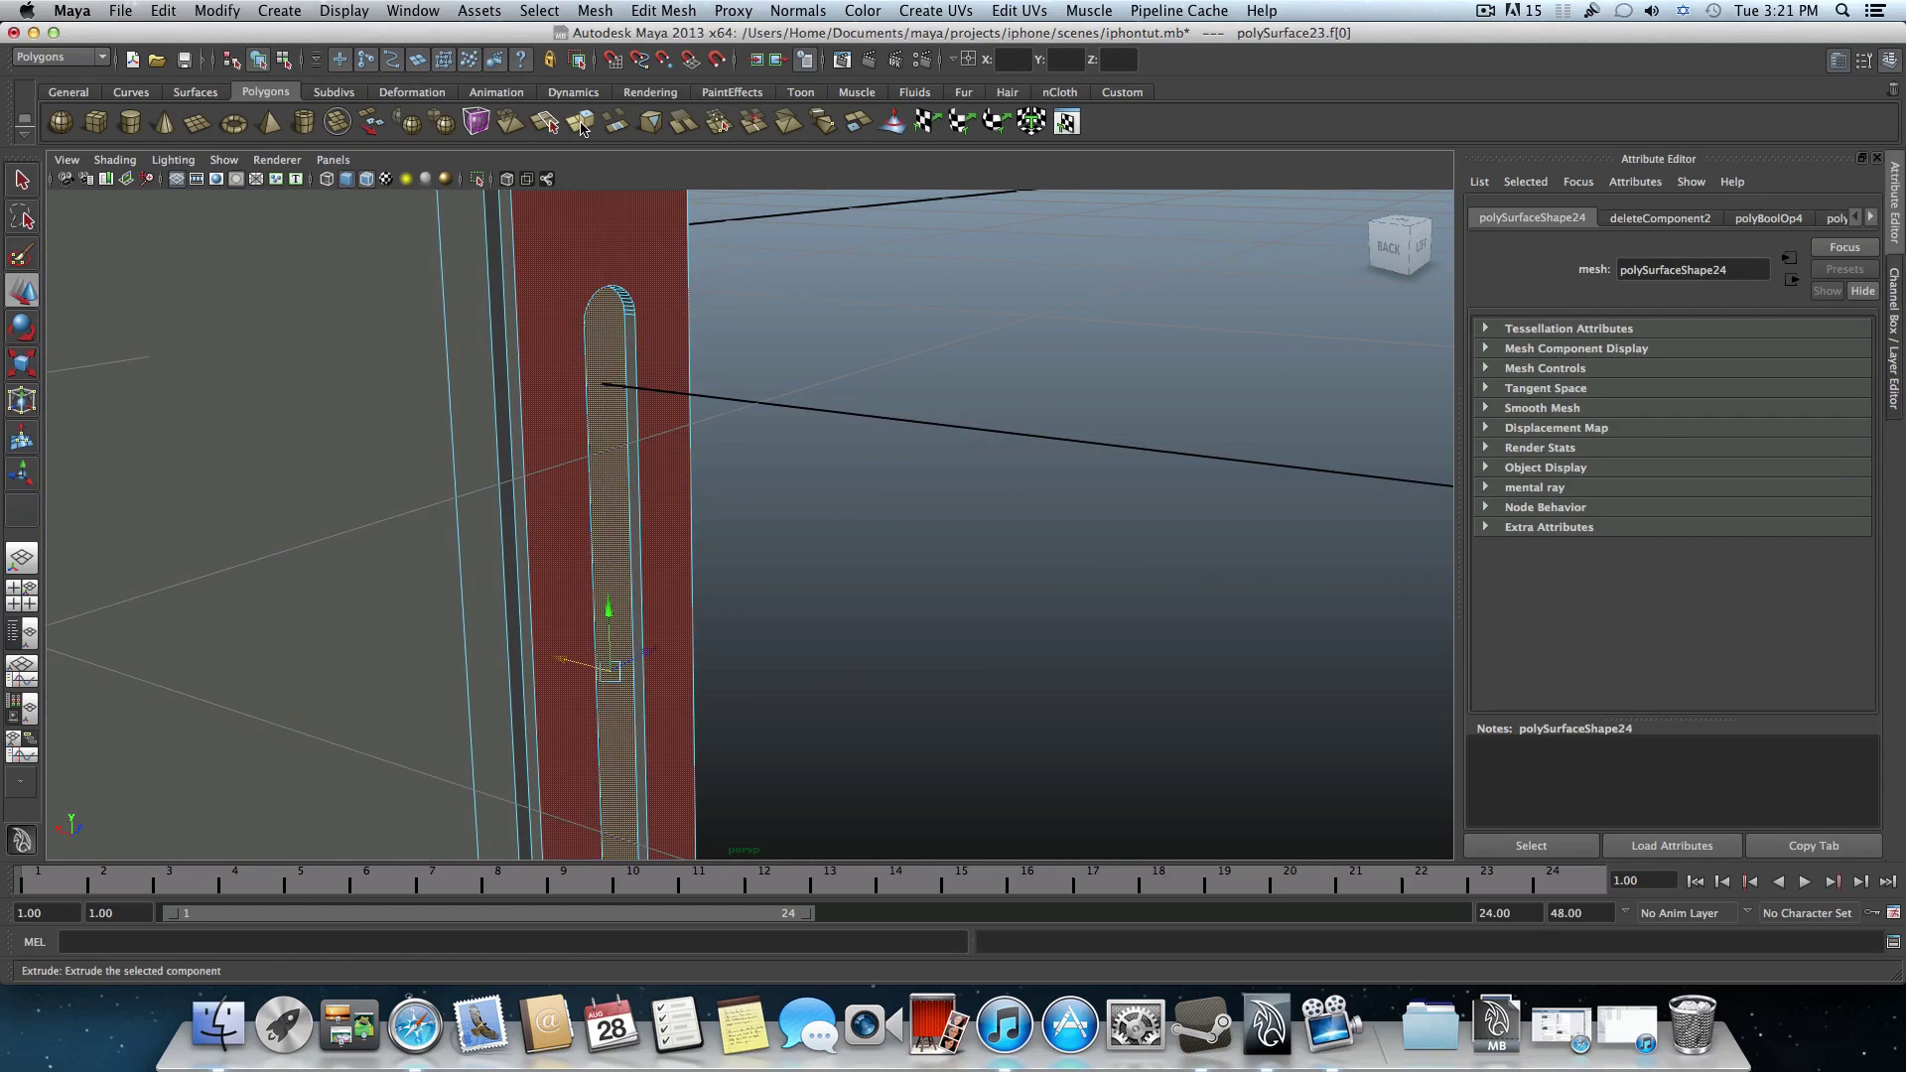
left_click(581, 123)
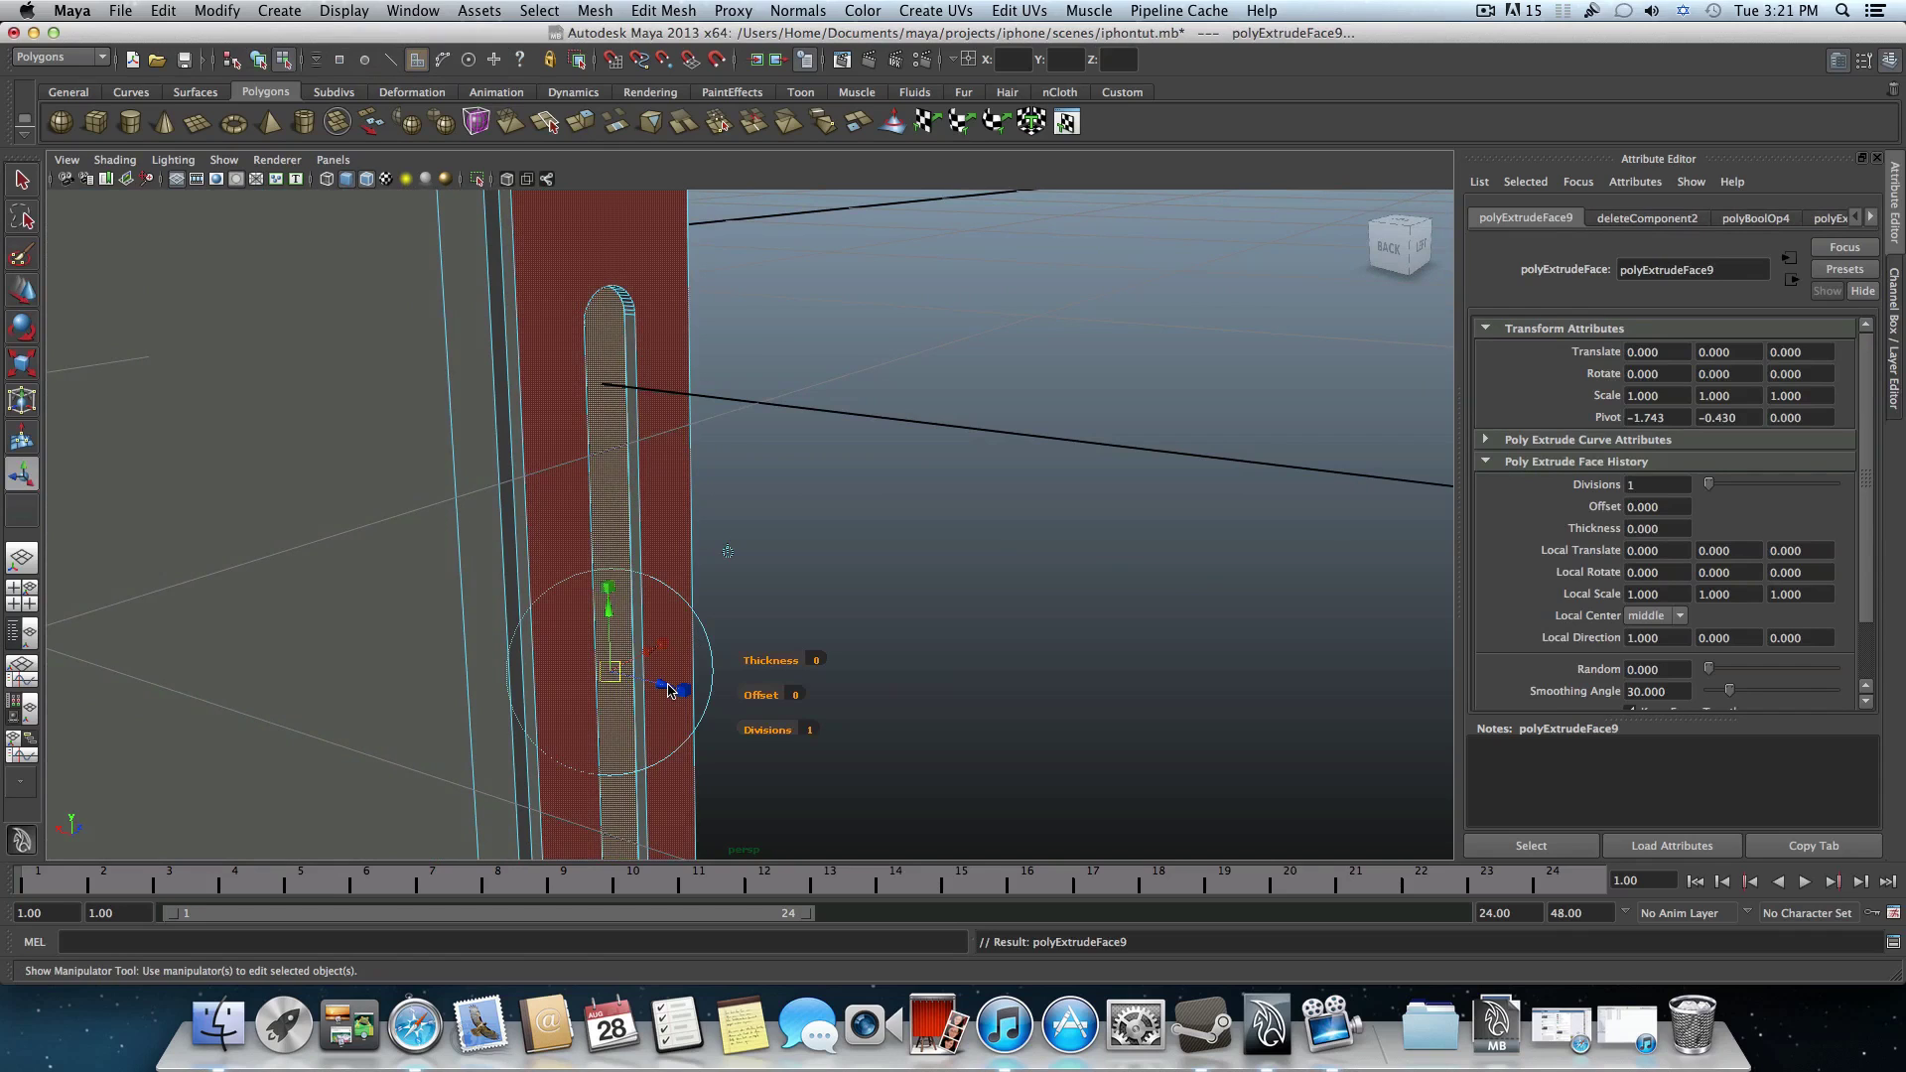
left_click_drag(667, 692, 539, 671)
key("ctrl+z")
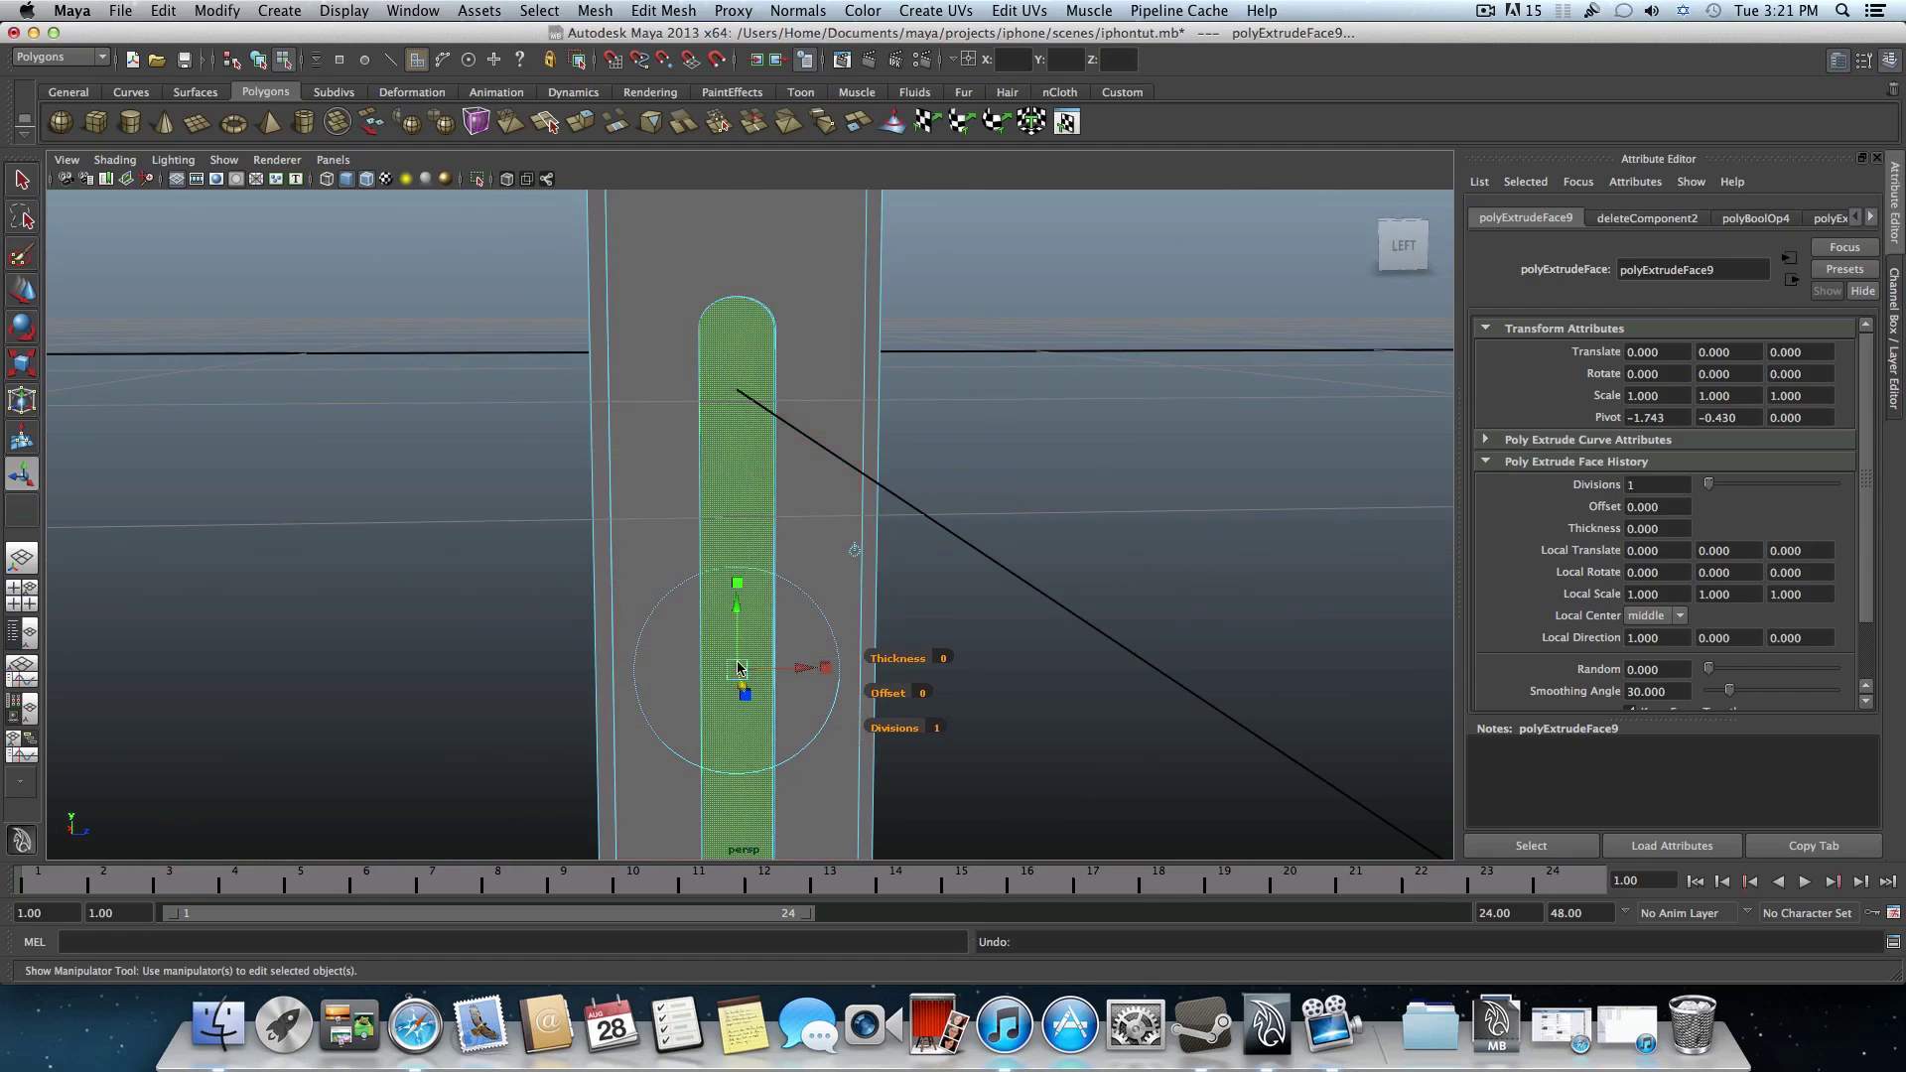
- Scale the extruded slot face inward to a local scale of 0.941, 0.992 and 0.983
left_click_drag(738, 667, 592, 635, "alt")
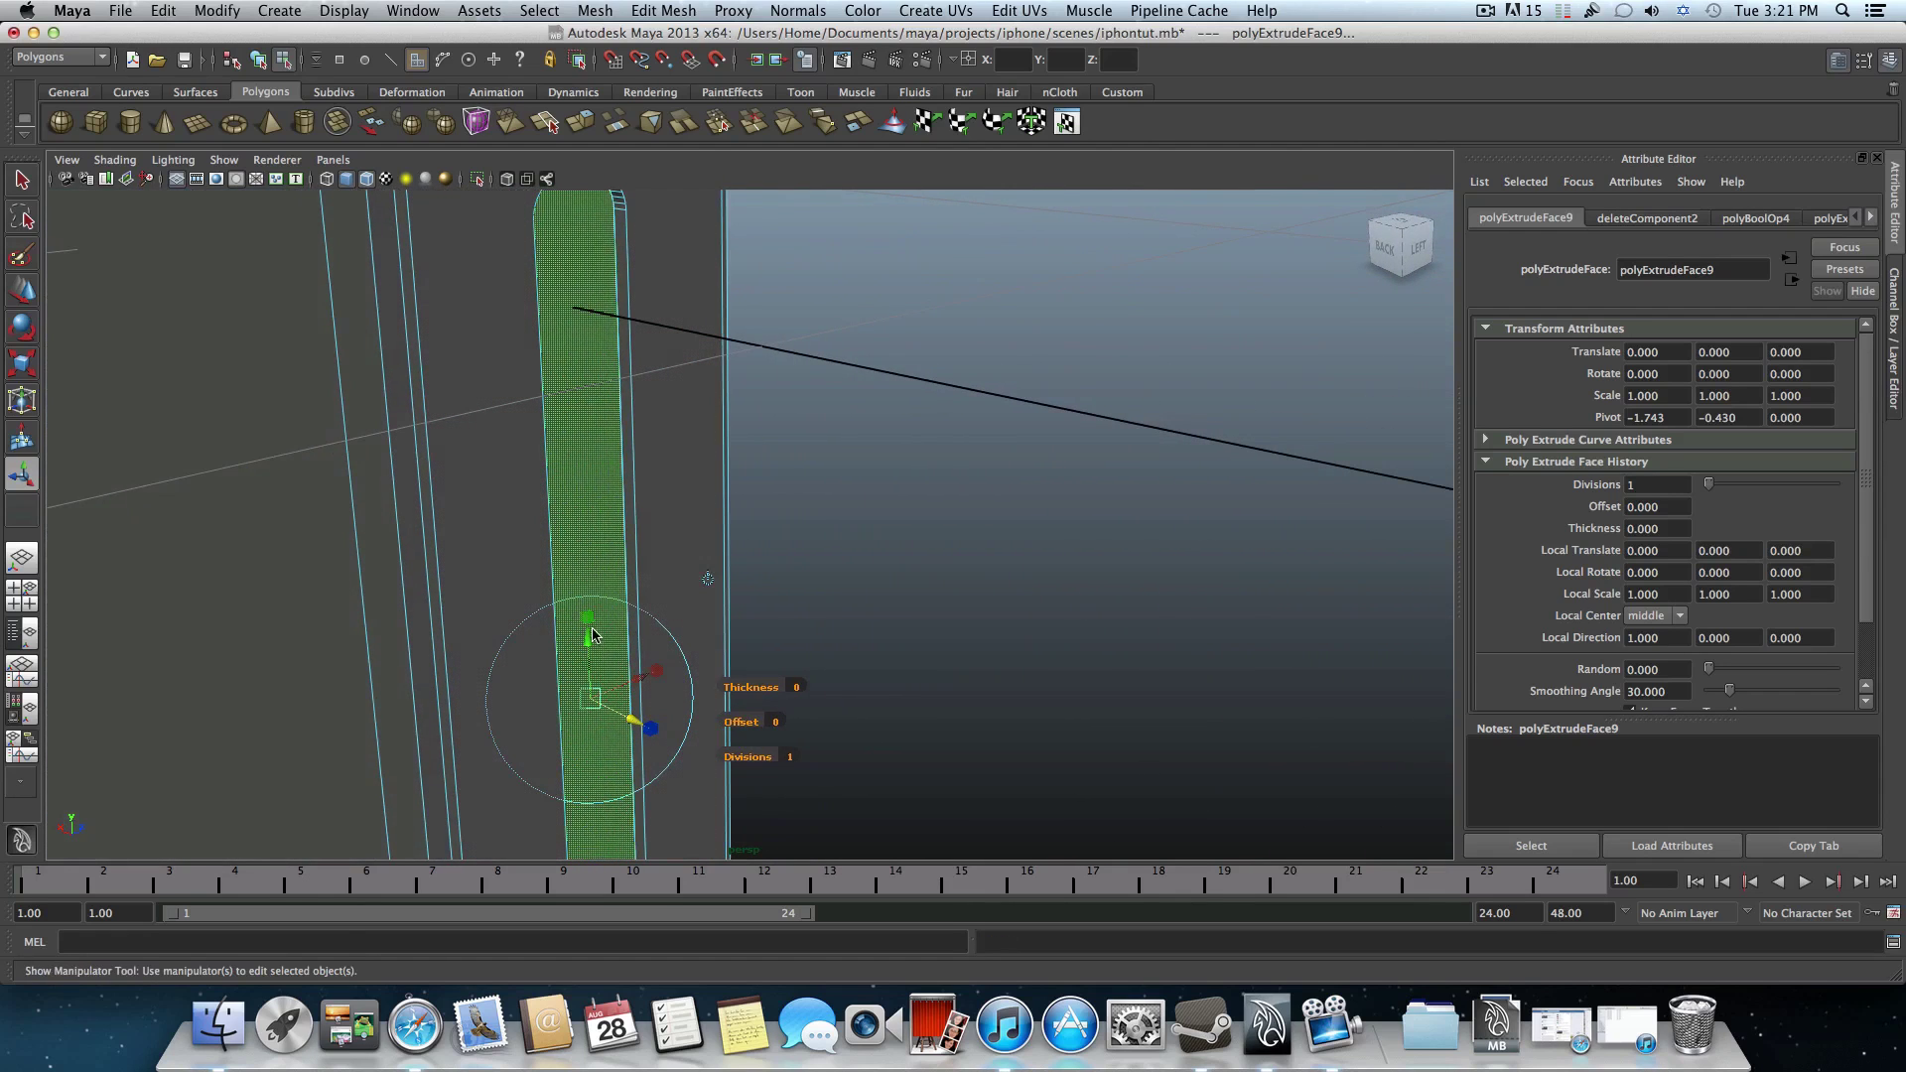
left_click(593, 631)
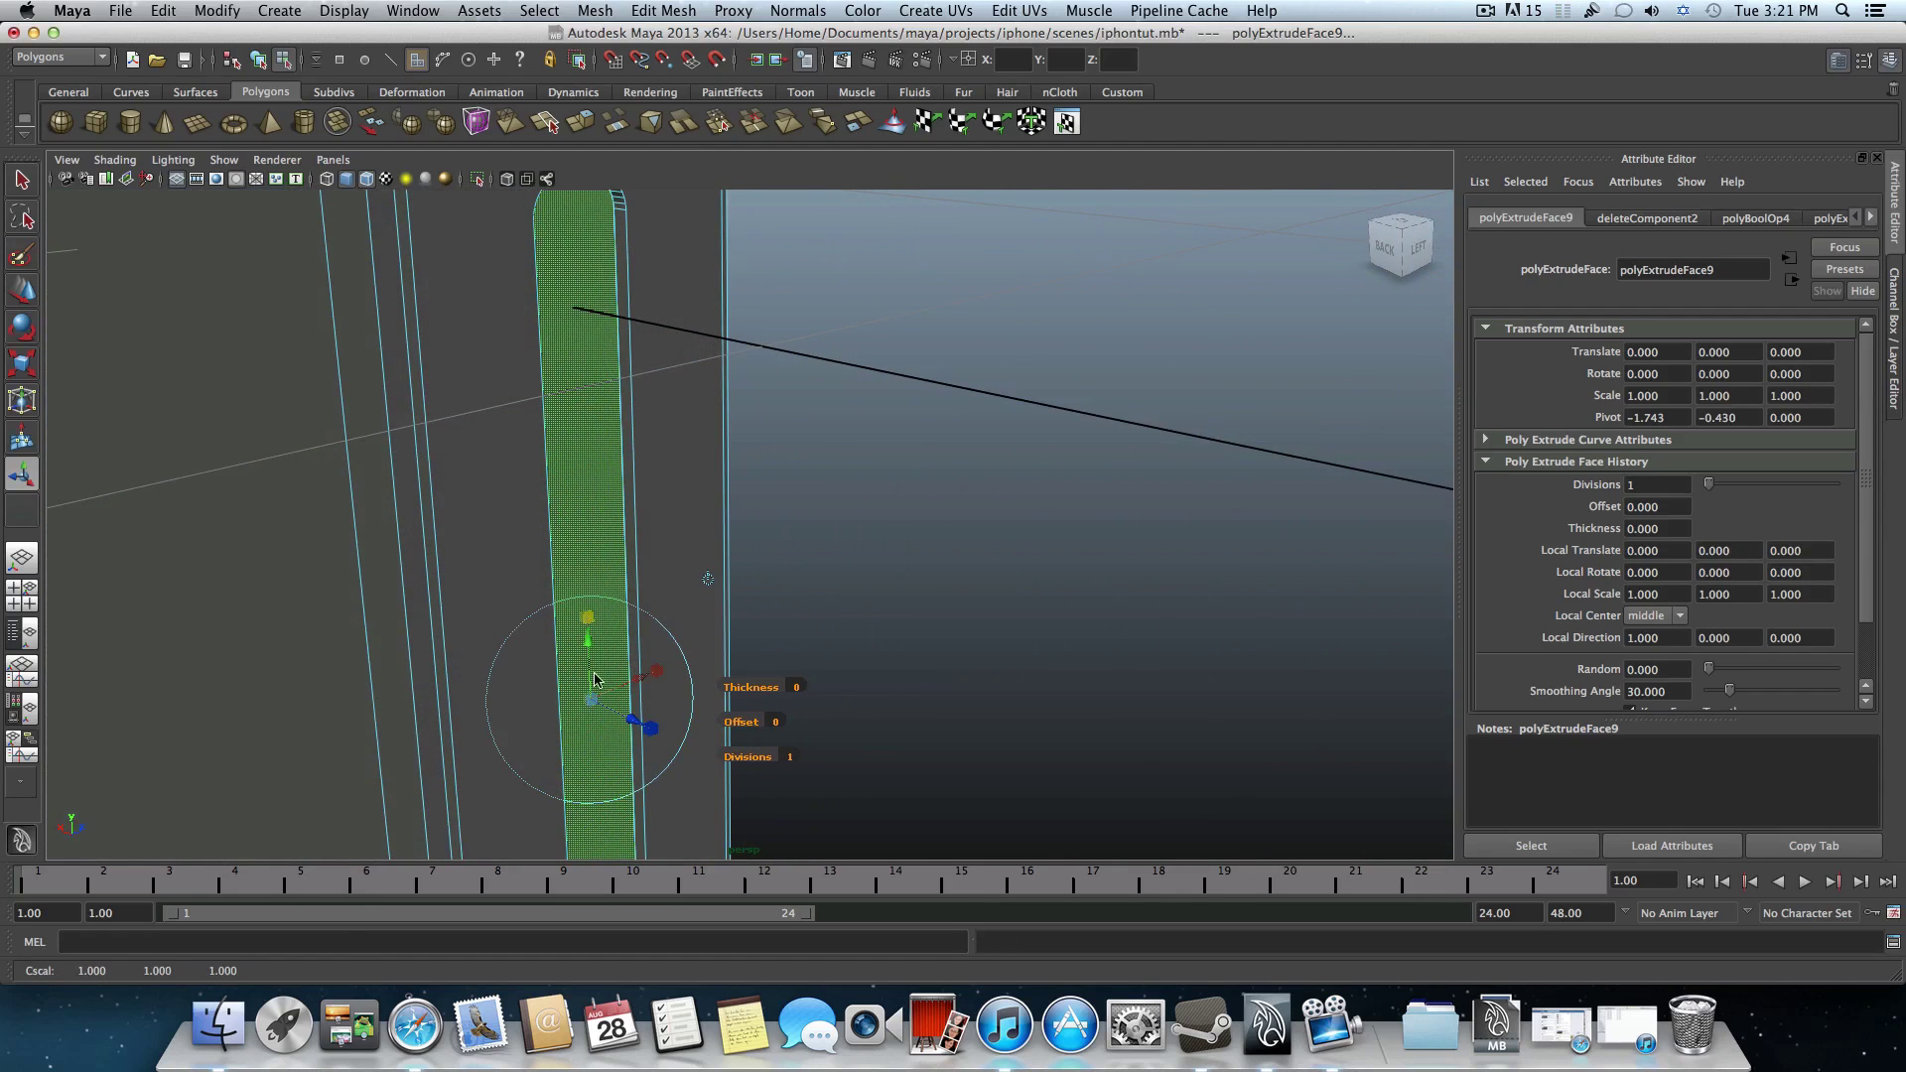
left_click_drag(593, 703, 728, 711, "alt")
left_click(727, 710)
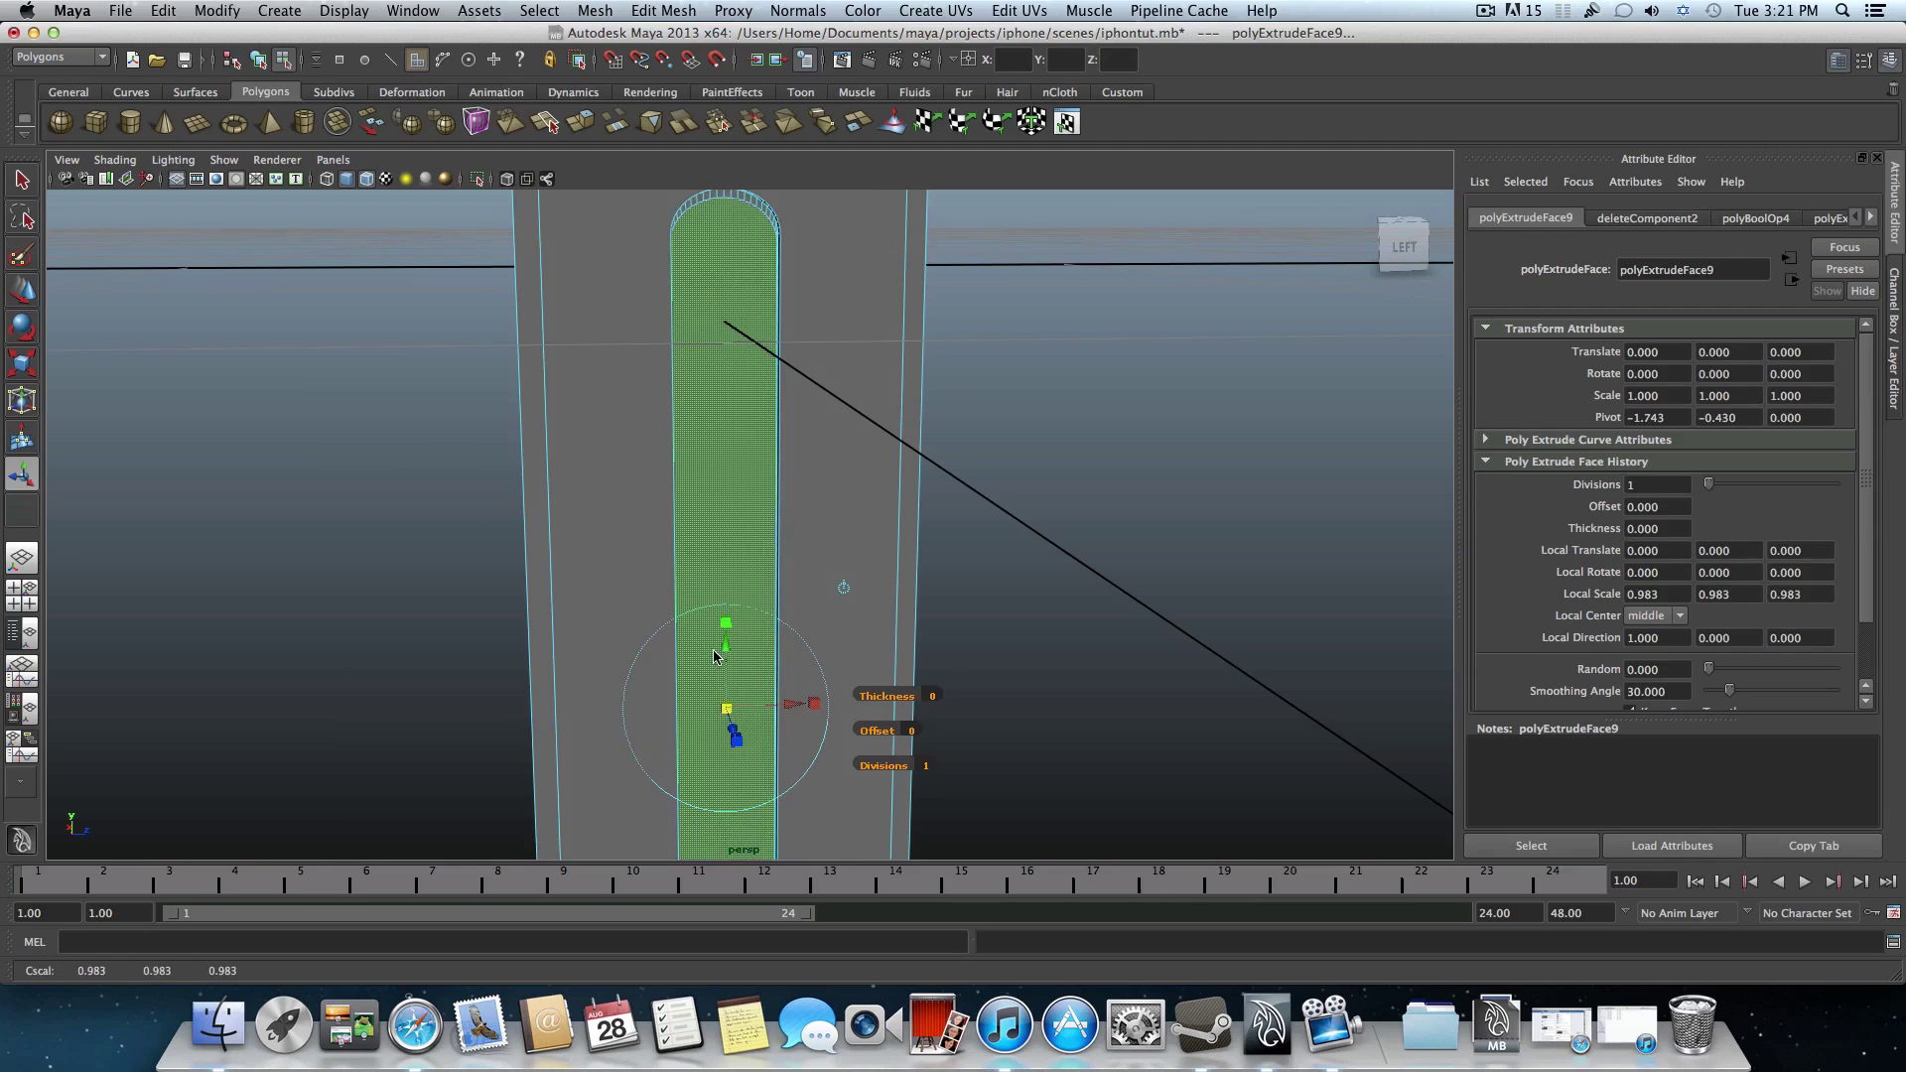
left_click_drag(725, 628, 725, 655)
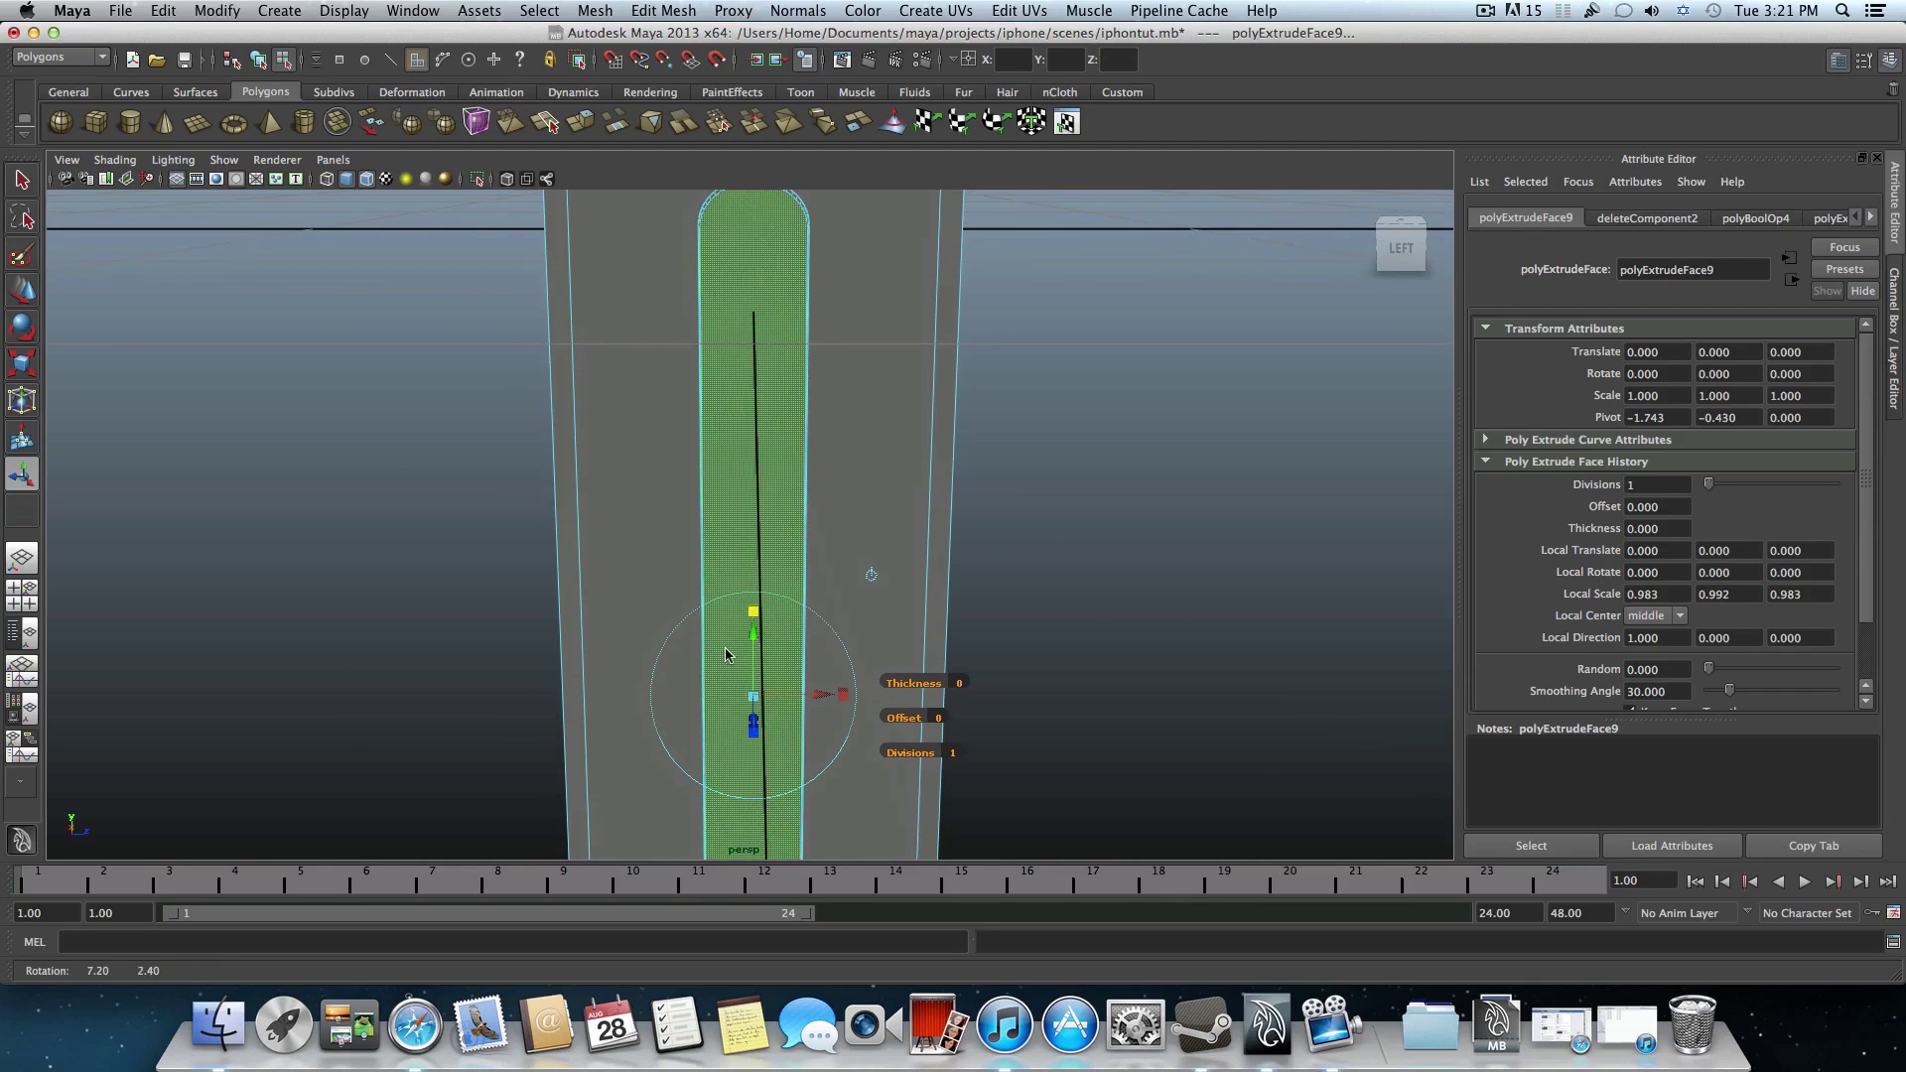
left_click_drag(840, 699, 790, 678)
- Extrude the inset slot face again and push it outward to a local Z translation of 0.018
middle_click_drag(790, 679, 691, 774, "alt")
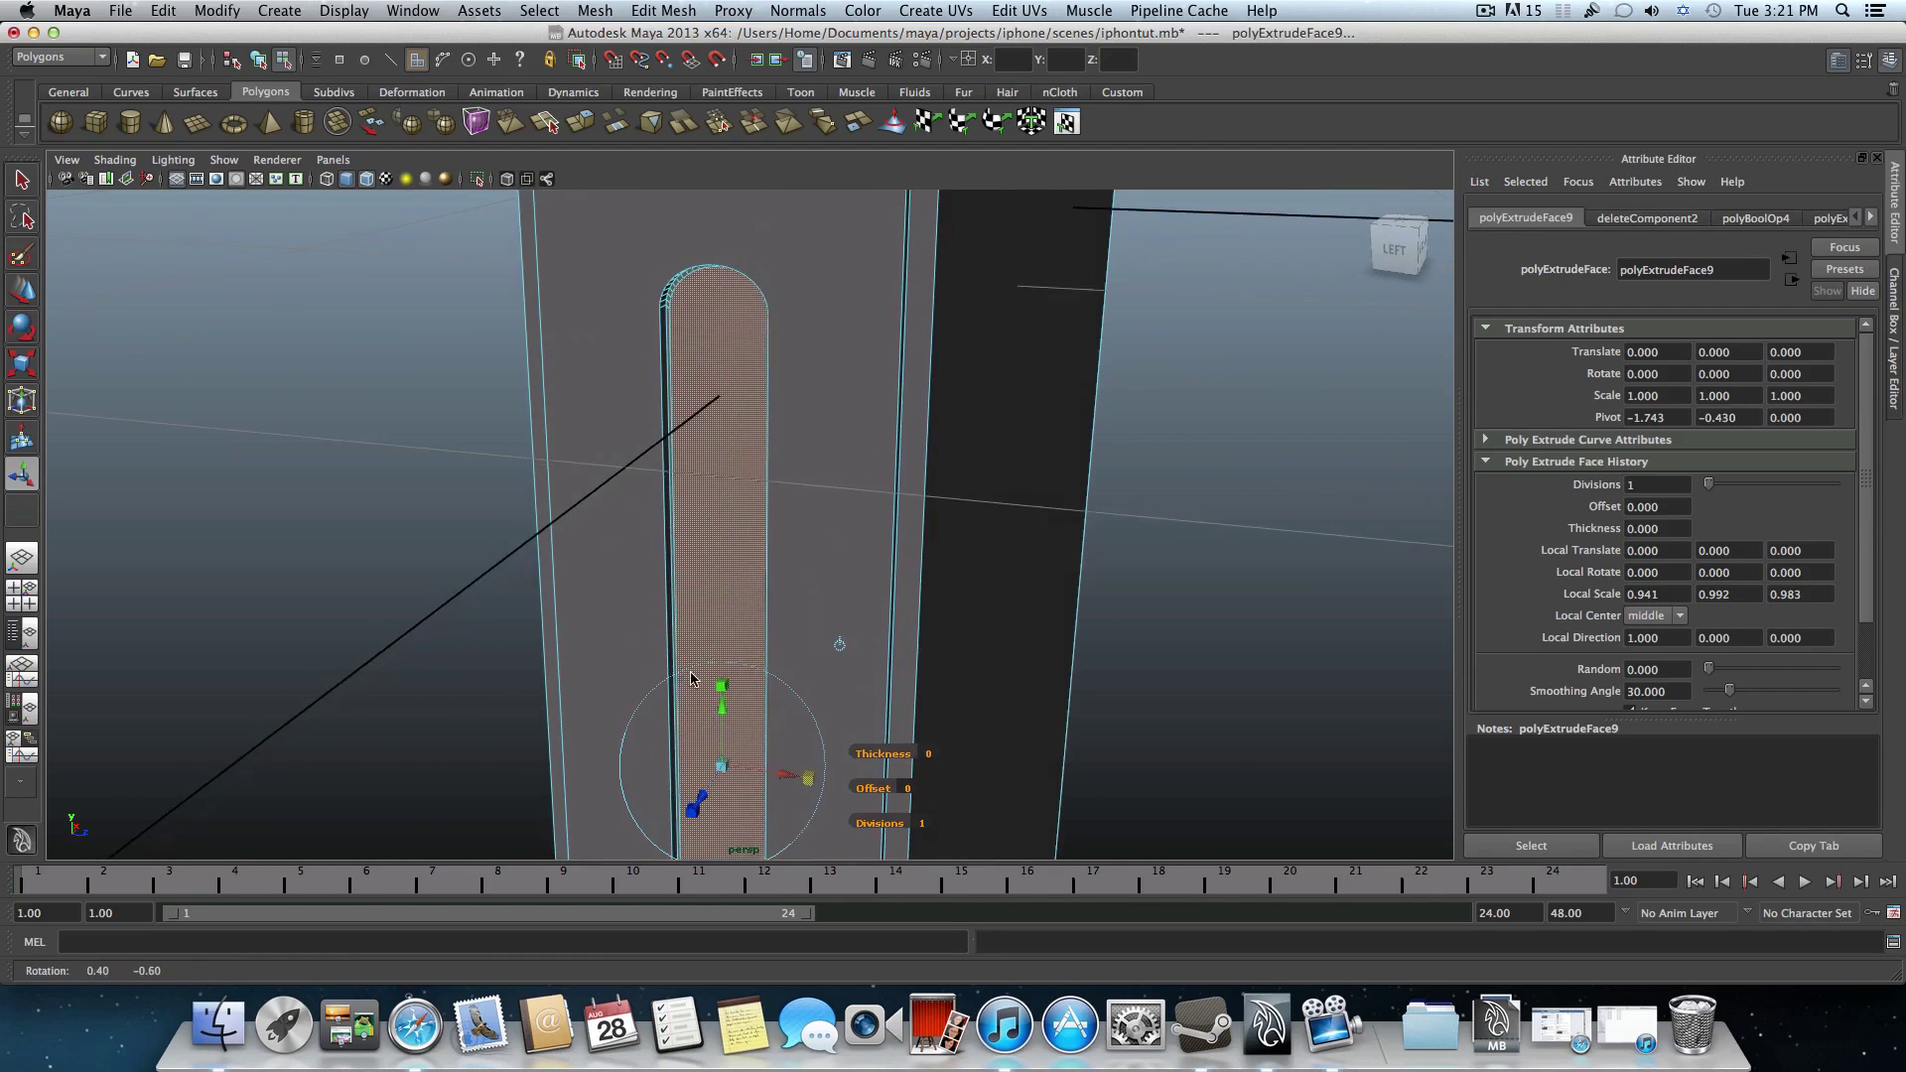
left_click_drag(692, 775, 698, 694, "alt")
middle_click_drag(698, 694, 676, 653, "alt")
mouse_move(675, 654)
left_mouse_down("alt")
mouse_move(665, 709)
mouse_move(665, 657)
left_mouse_up("alt")
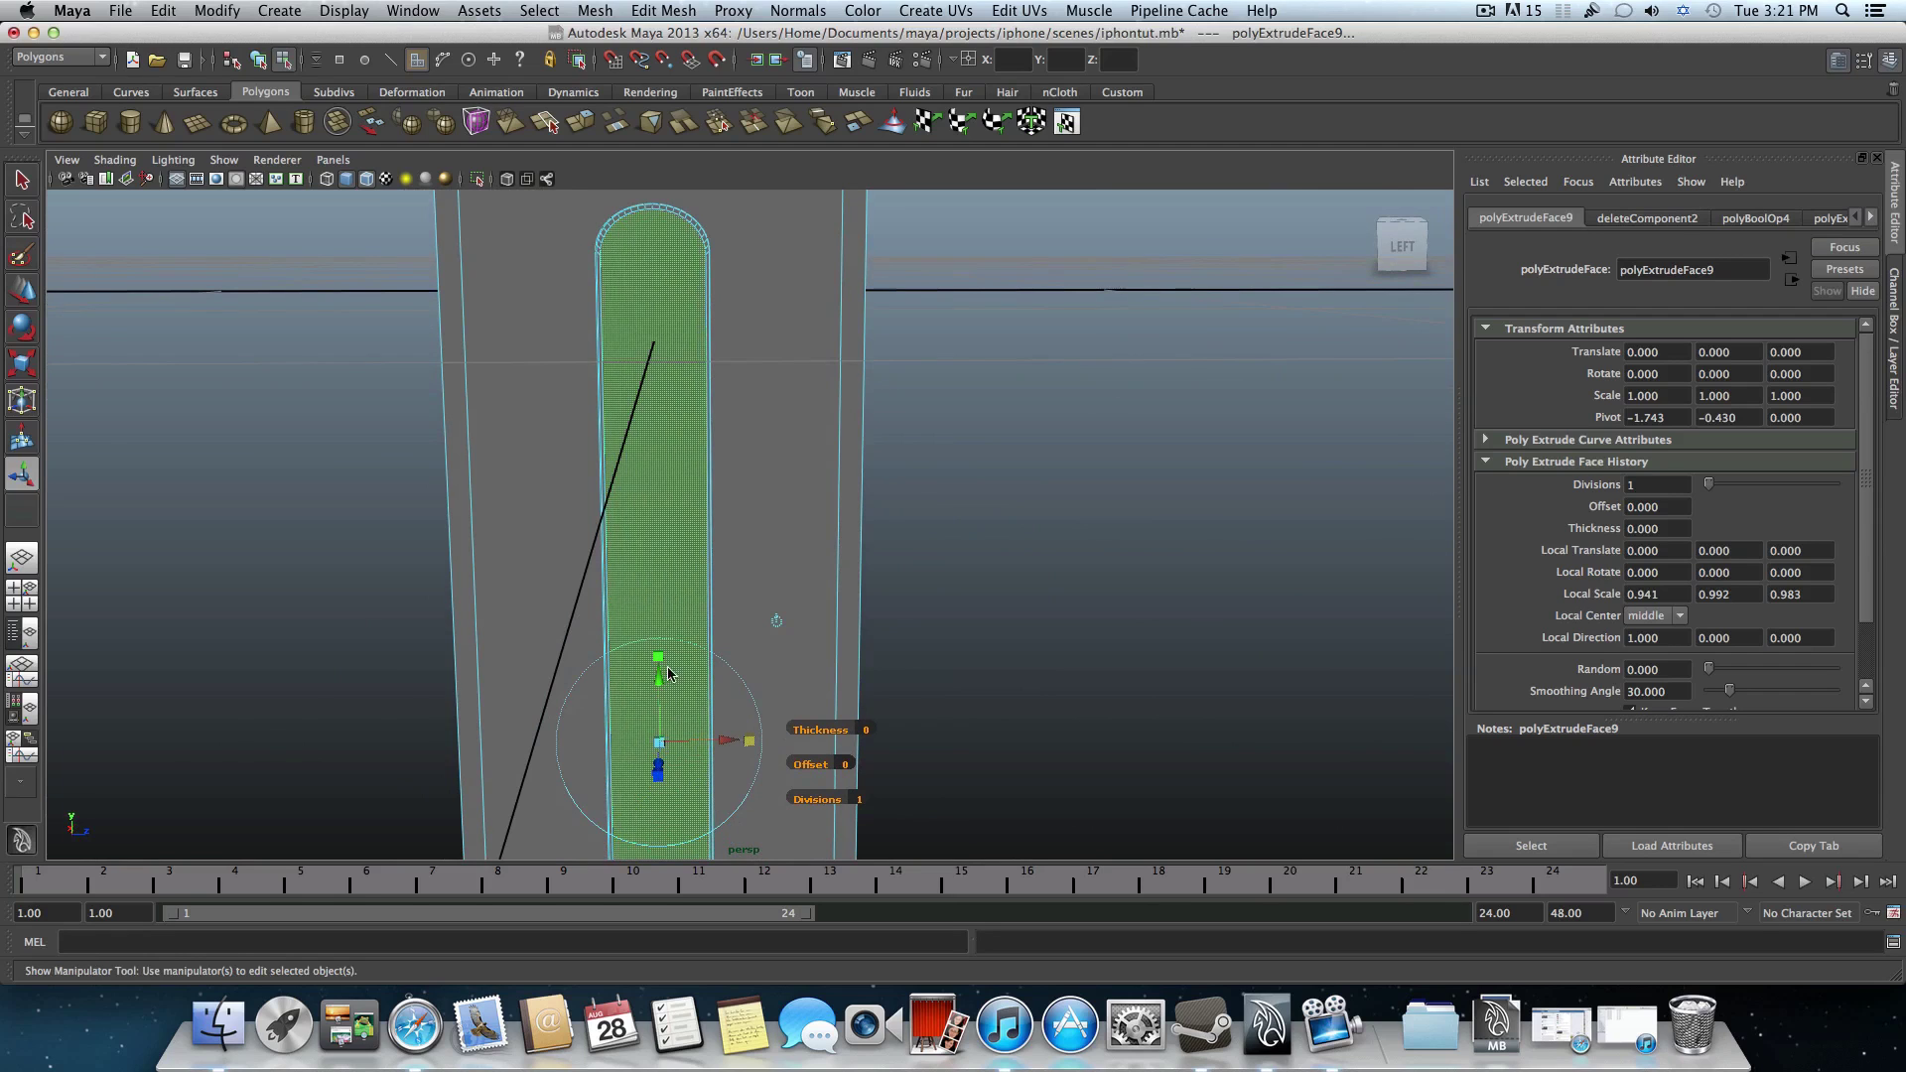
left_click(580, 122)
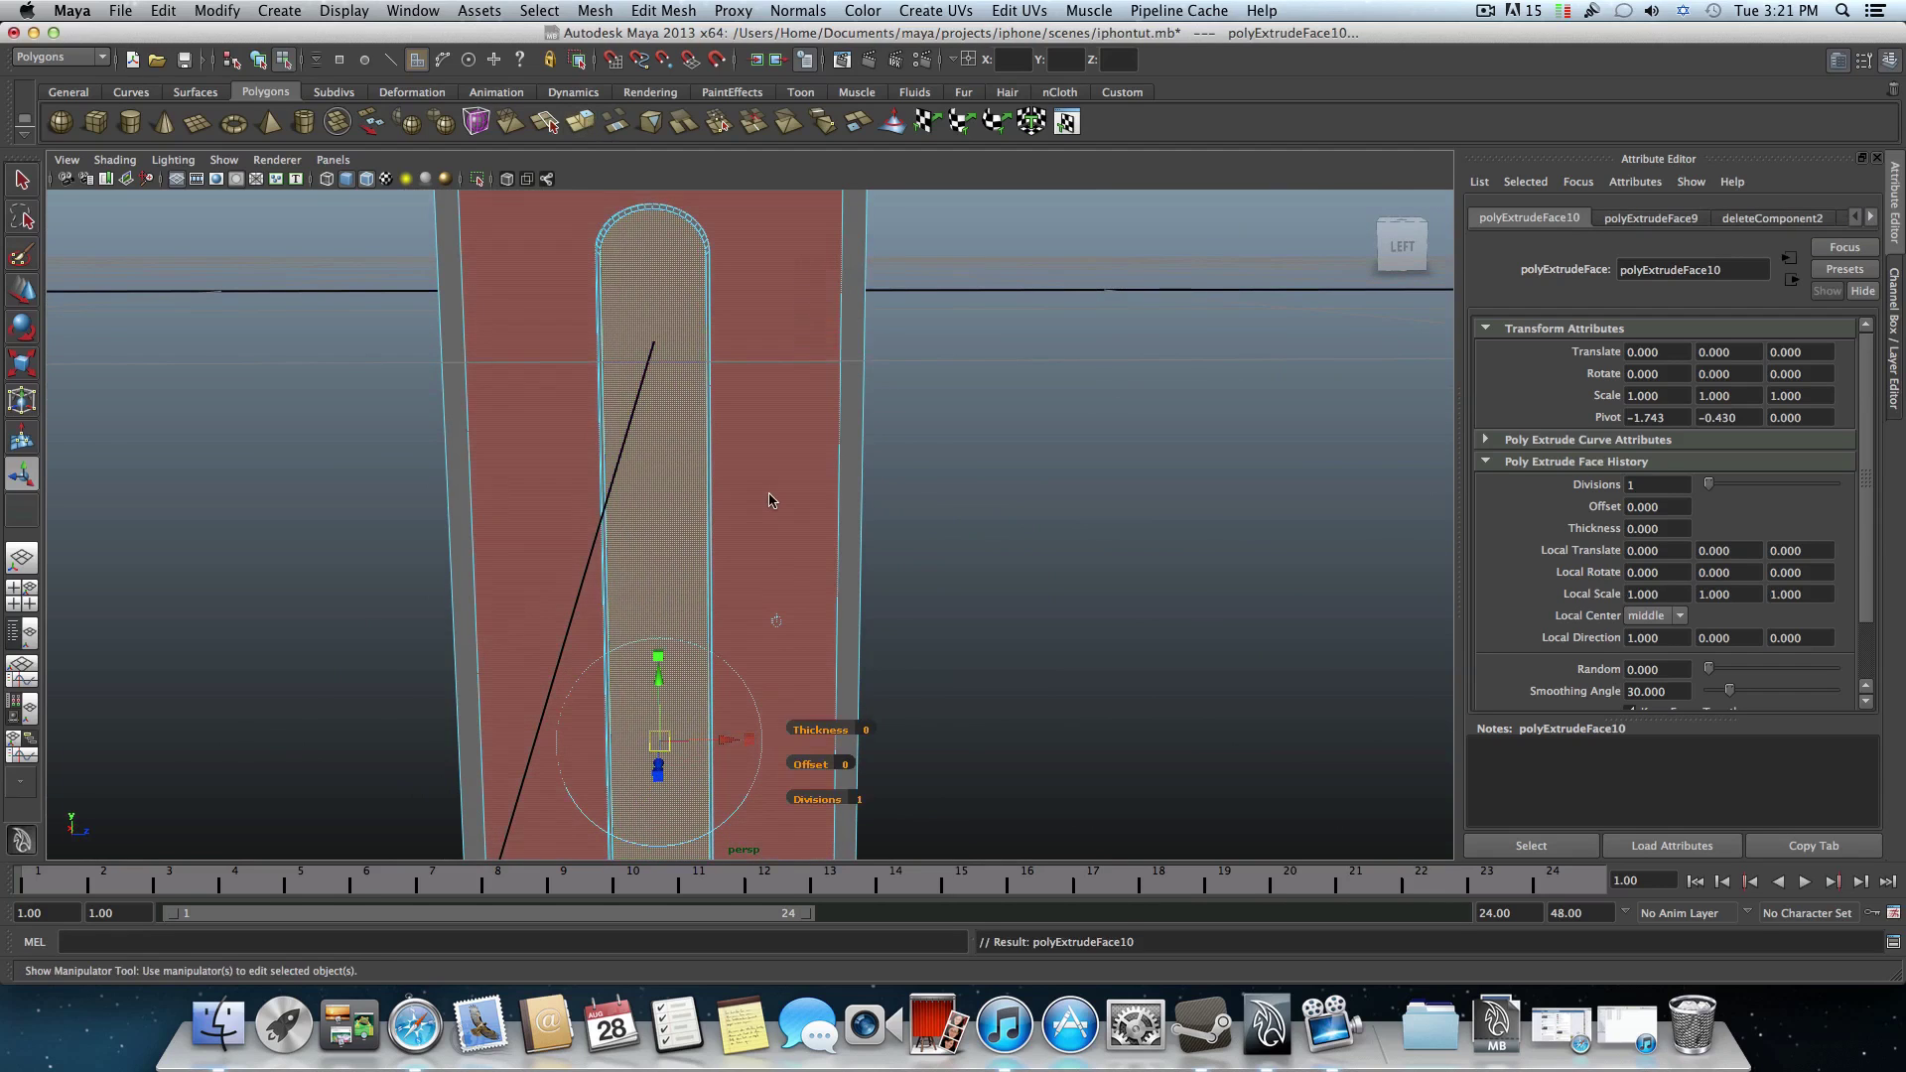
left_click_drag(769, 499, 687, 585, "alt")
left_click_drag(600, 701, 593, 709)
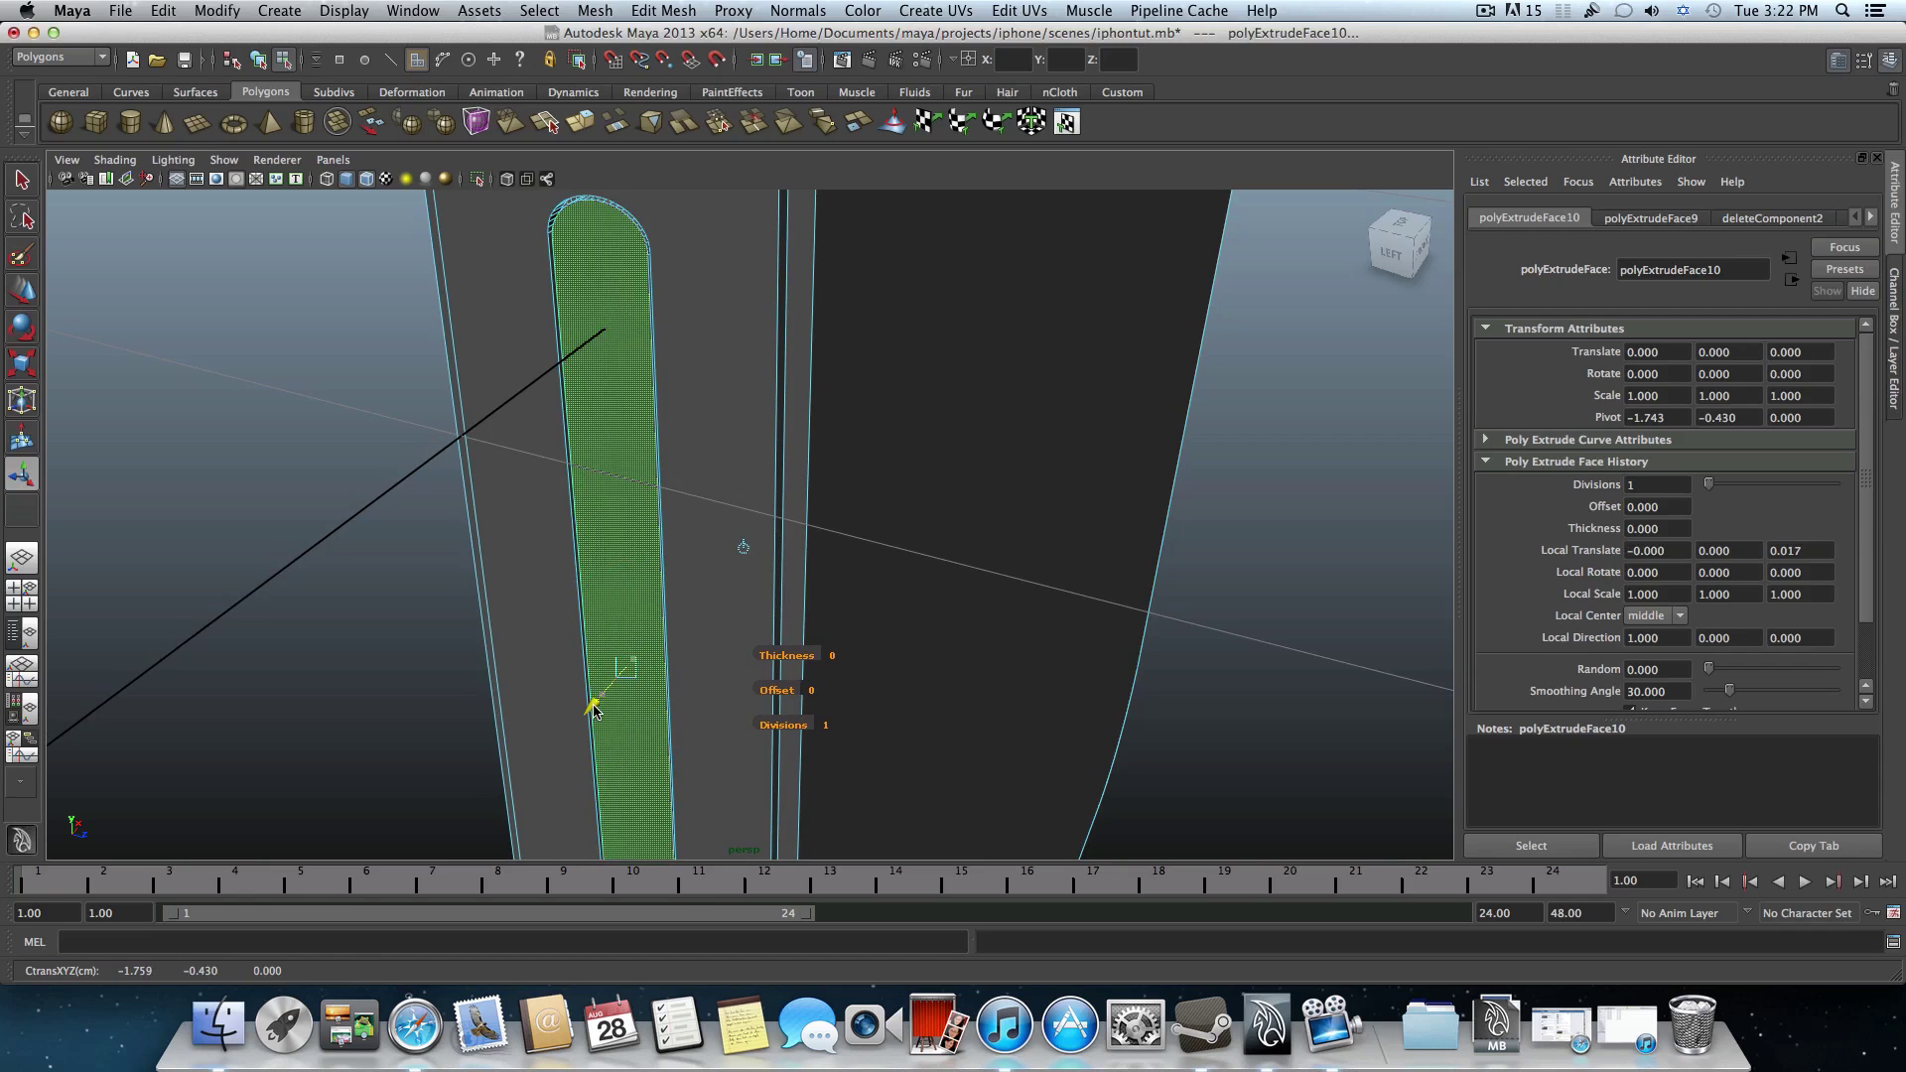
left_click_drag(595, 706, 659, 681, "alt")
right_click_drag(659, 680, 574, 706, "alt")
middle_click_drag(574, 706, 511, 710, "alt")
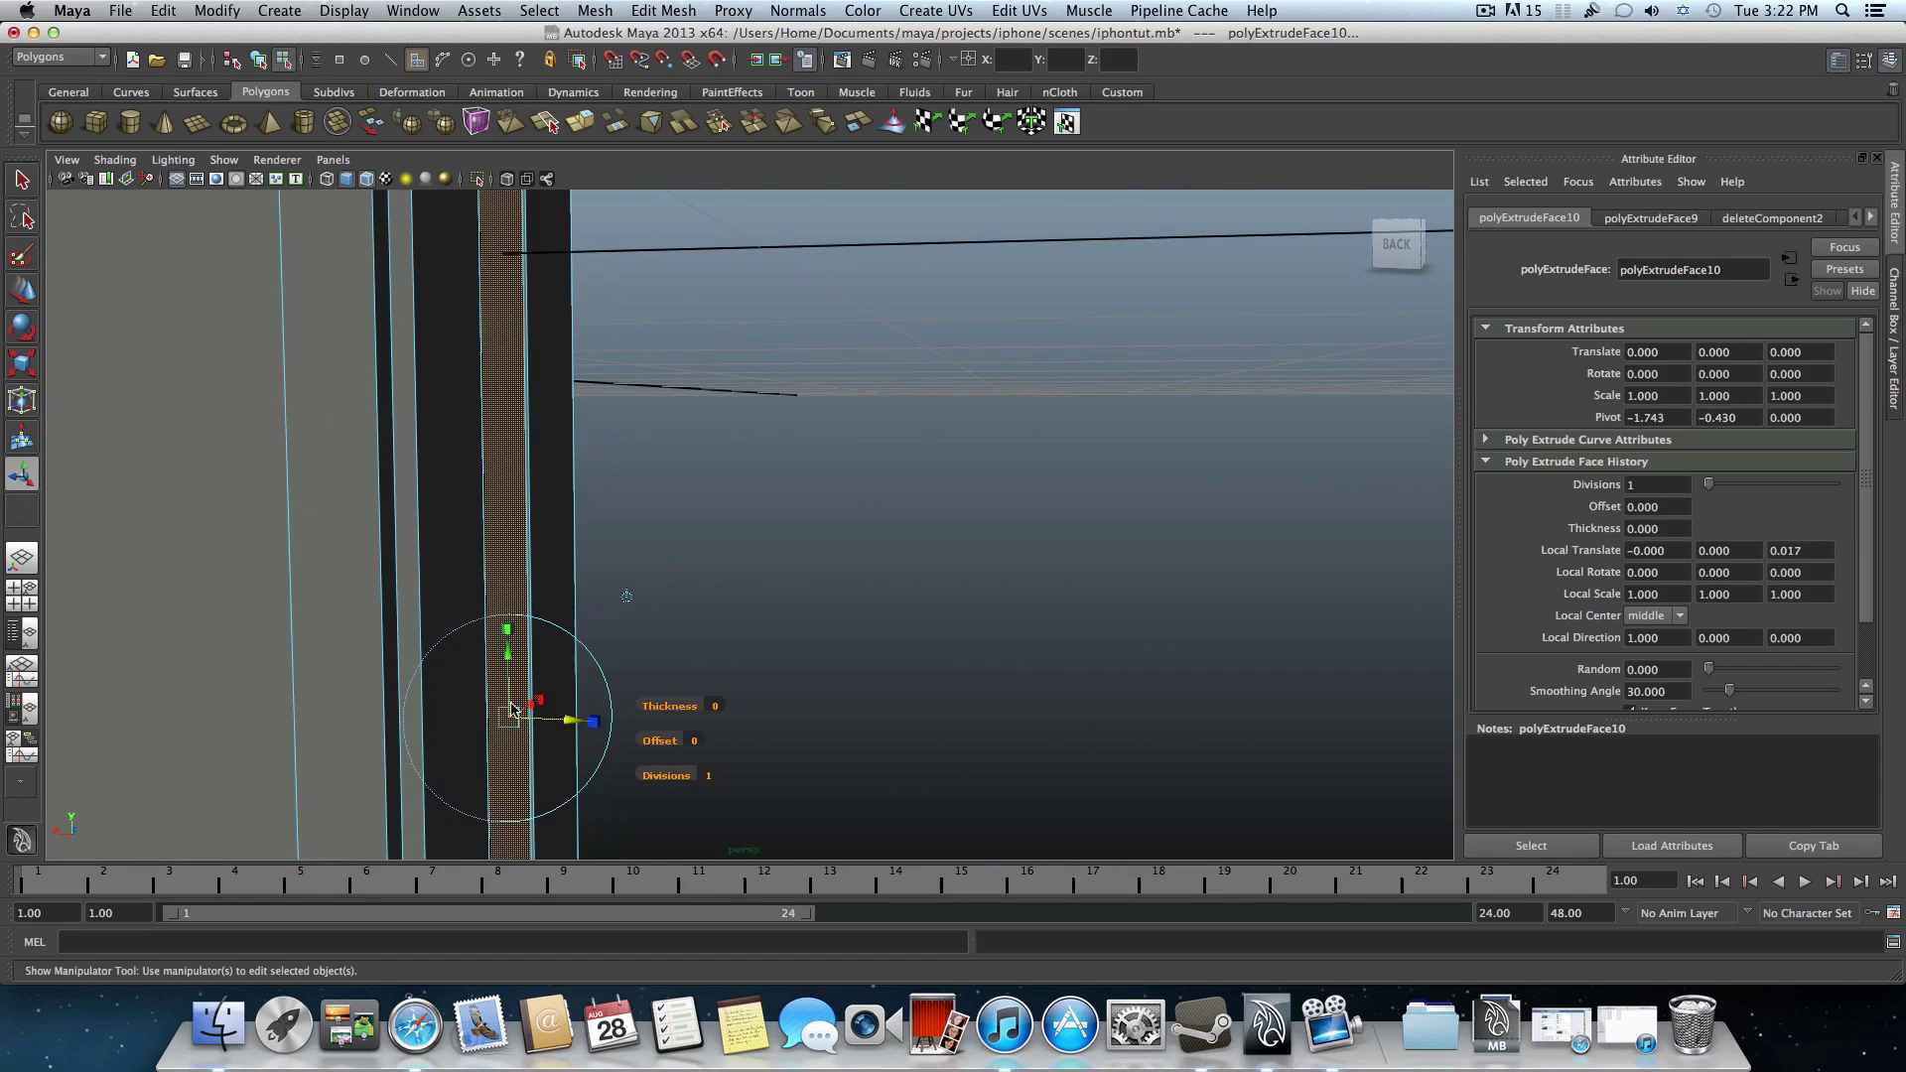
left_click_drag(577, 722, 579, 724)
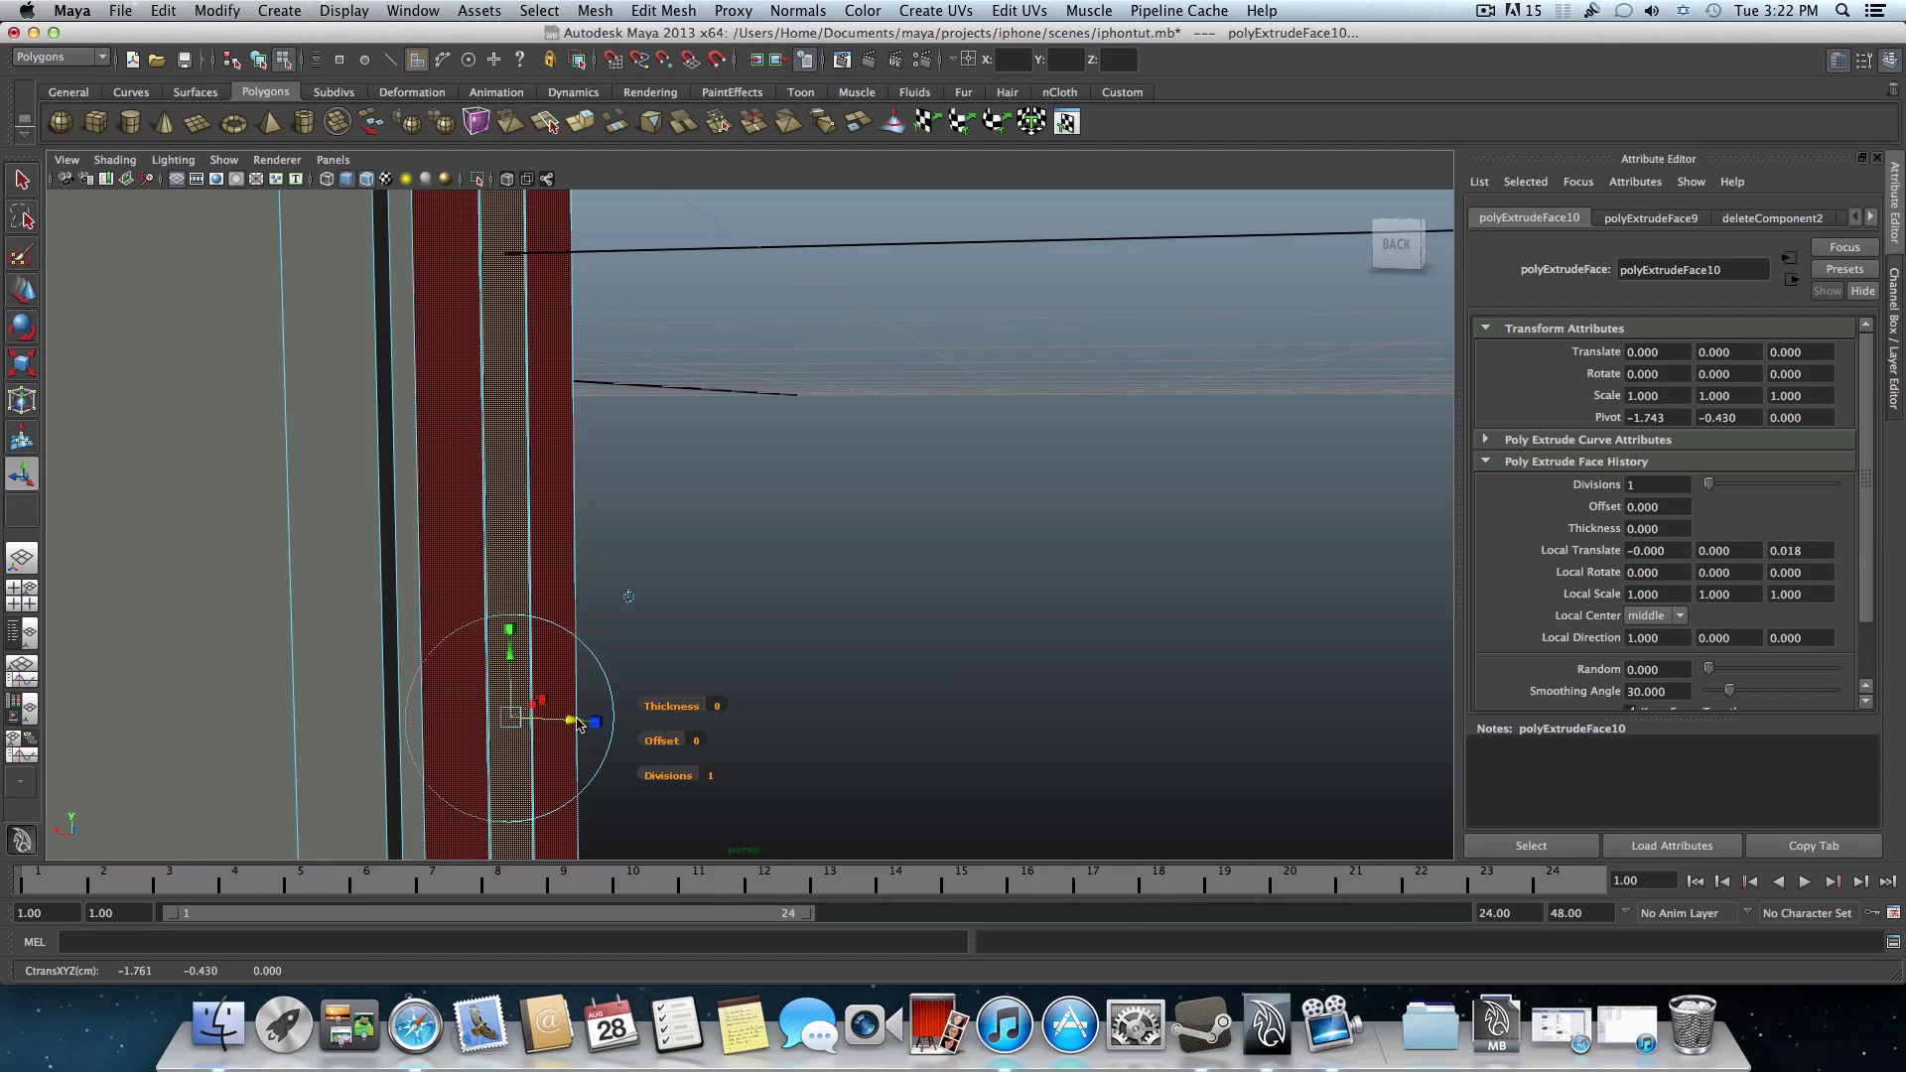
- Examine the raised panel and the narrow gap around it in the side slot from several angles
right_click_drag(579, 724, 452, 740, "alt")
left_click_drag(452, 740, 362, 711, "alt")
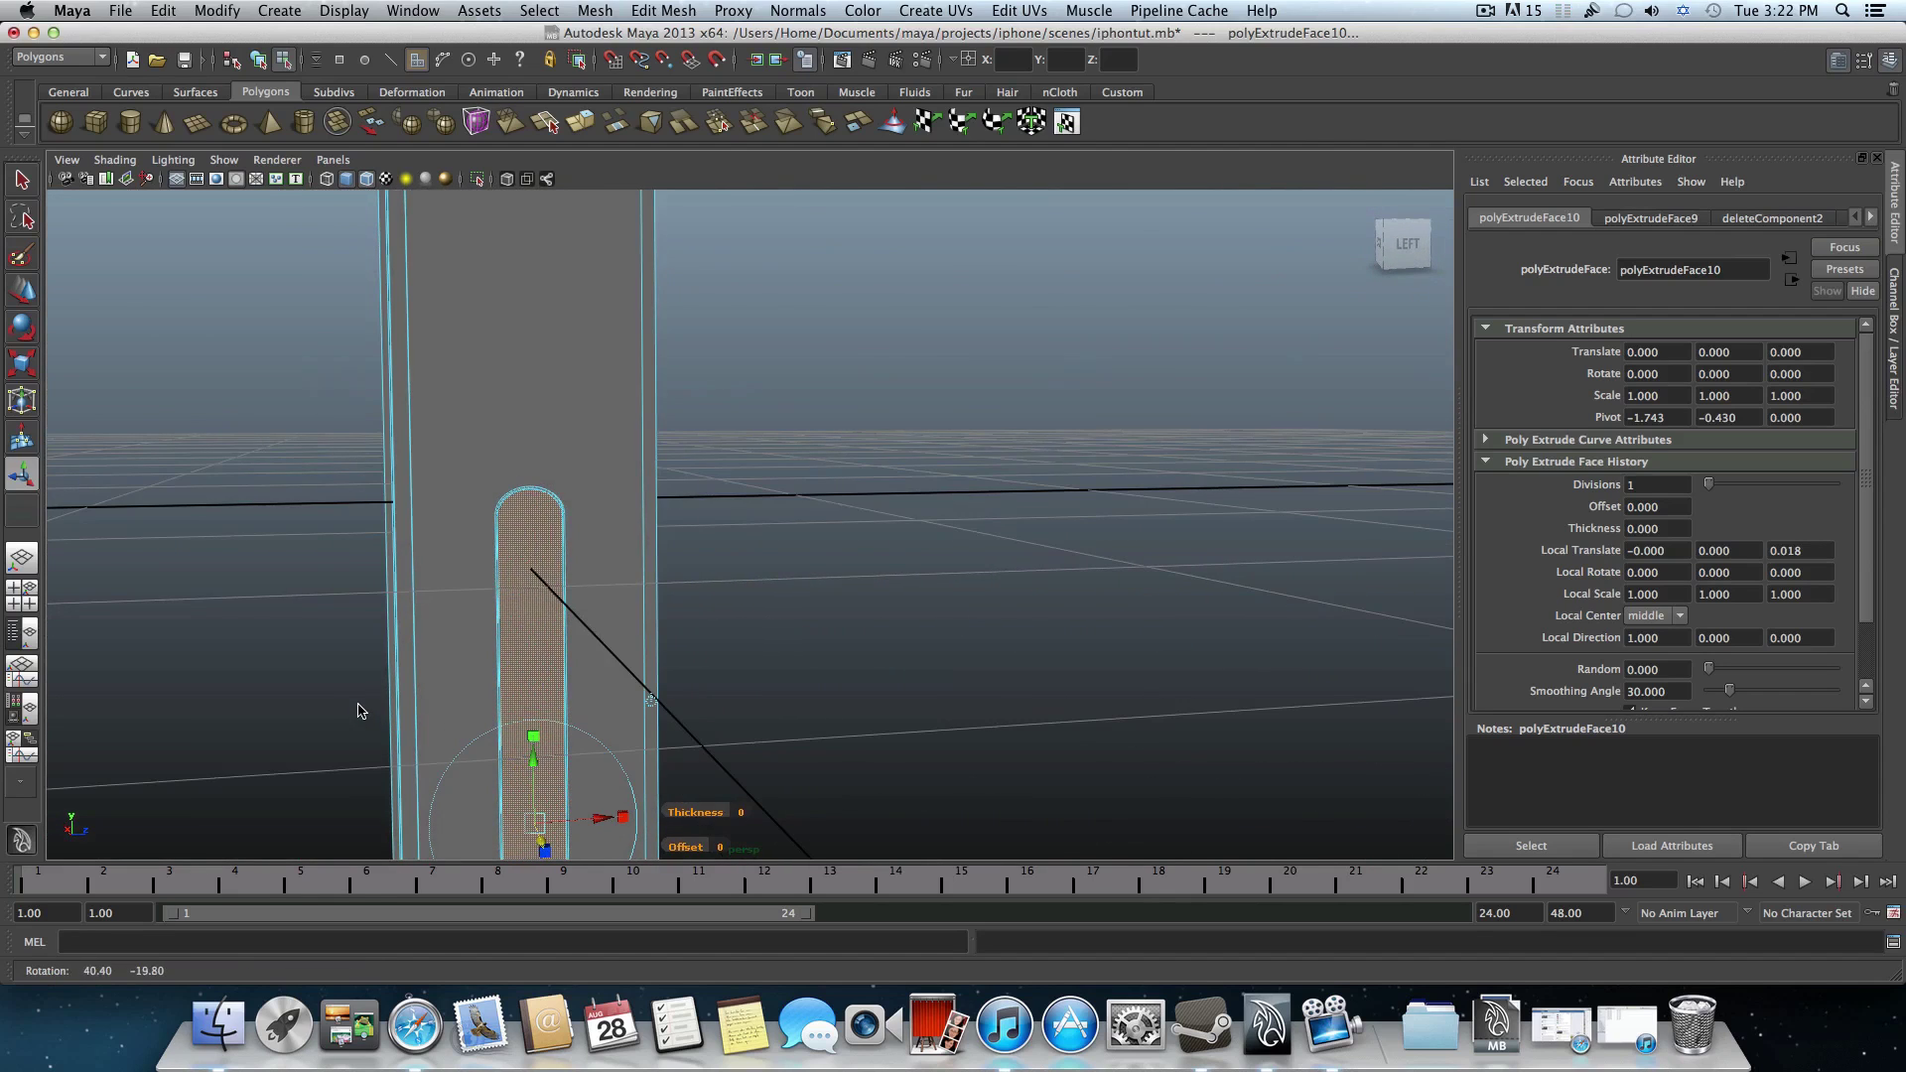
right_click_drag(361, 711, 677, 728, "alt")
middle_click_drag(480, 706, 556, 677, "alt")
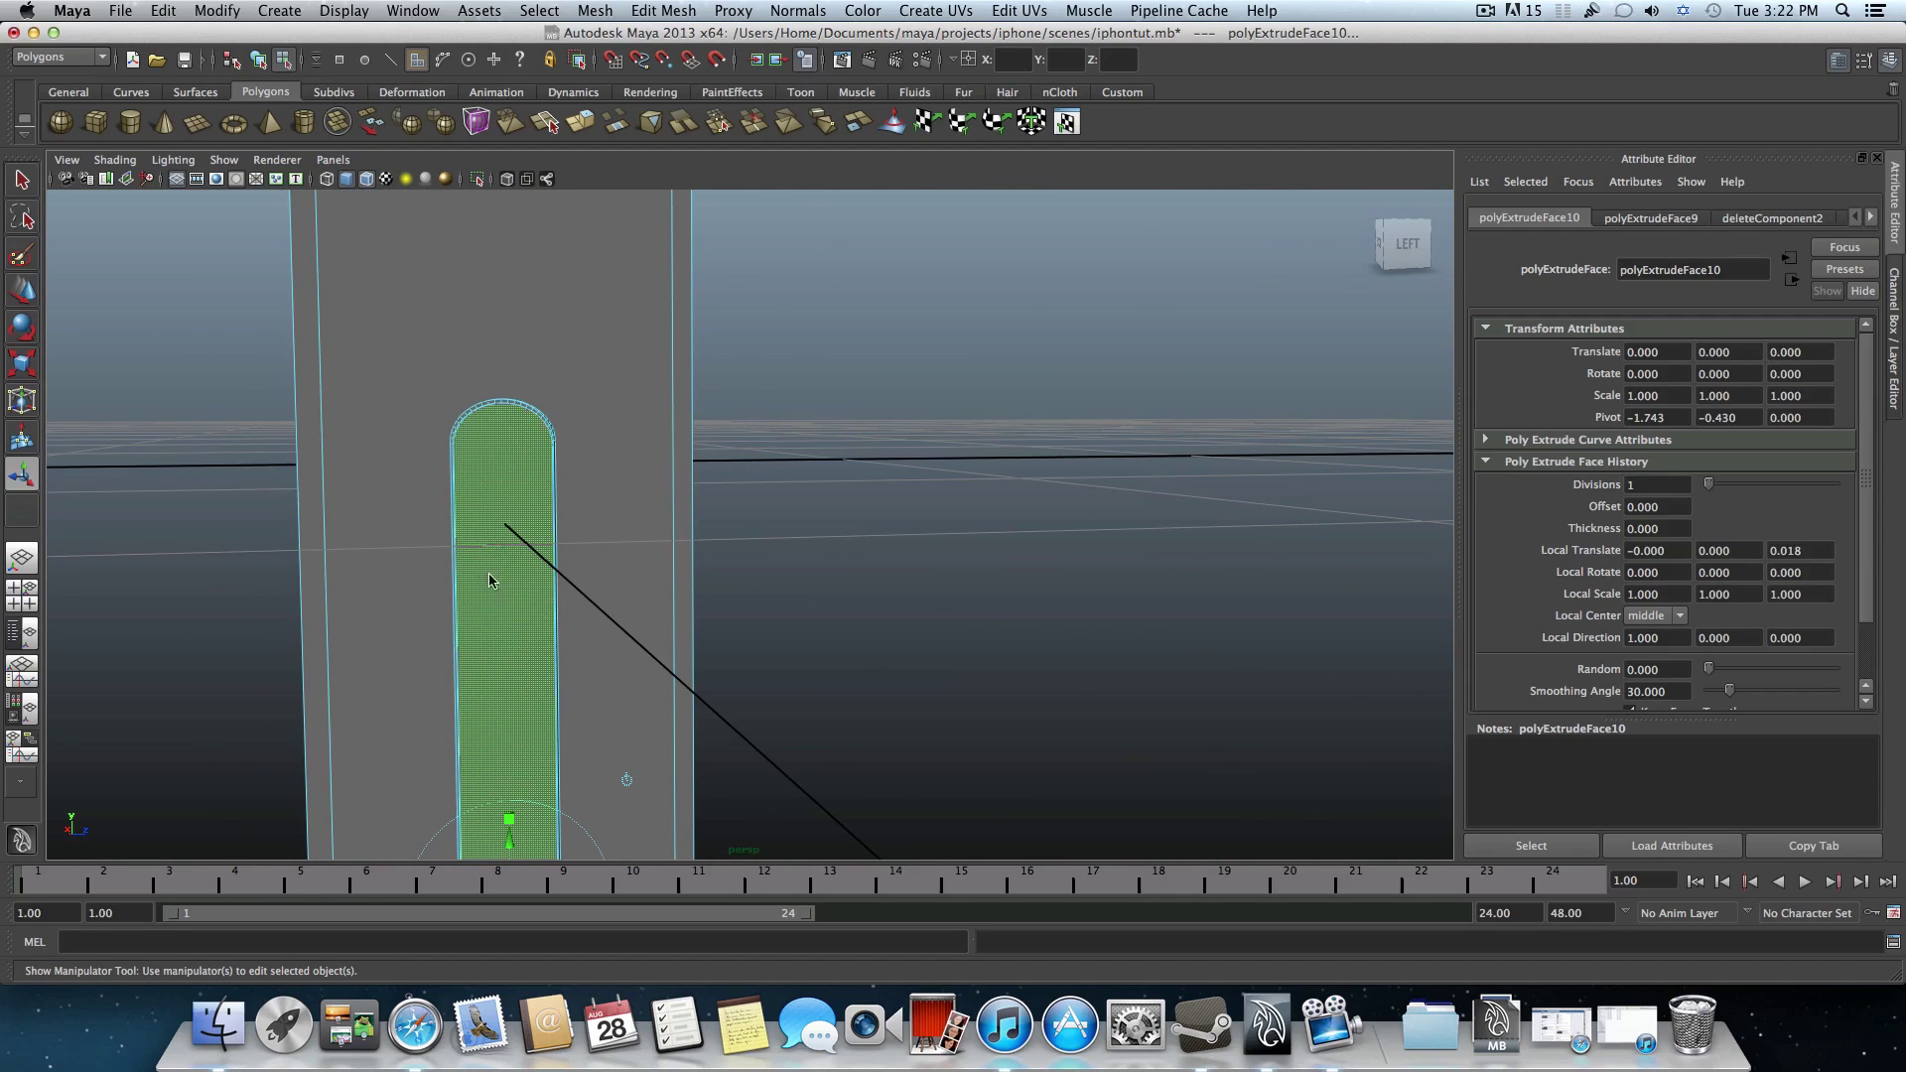
left_click_drag(457, 579, 557, 569, "alt")
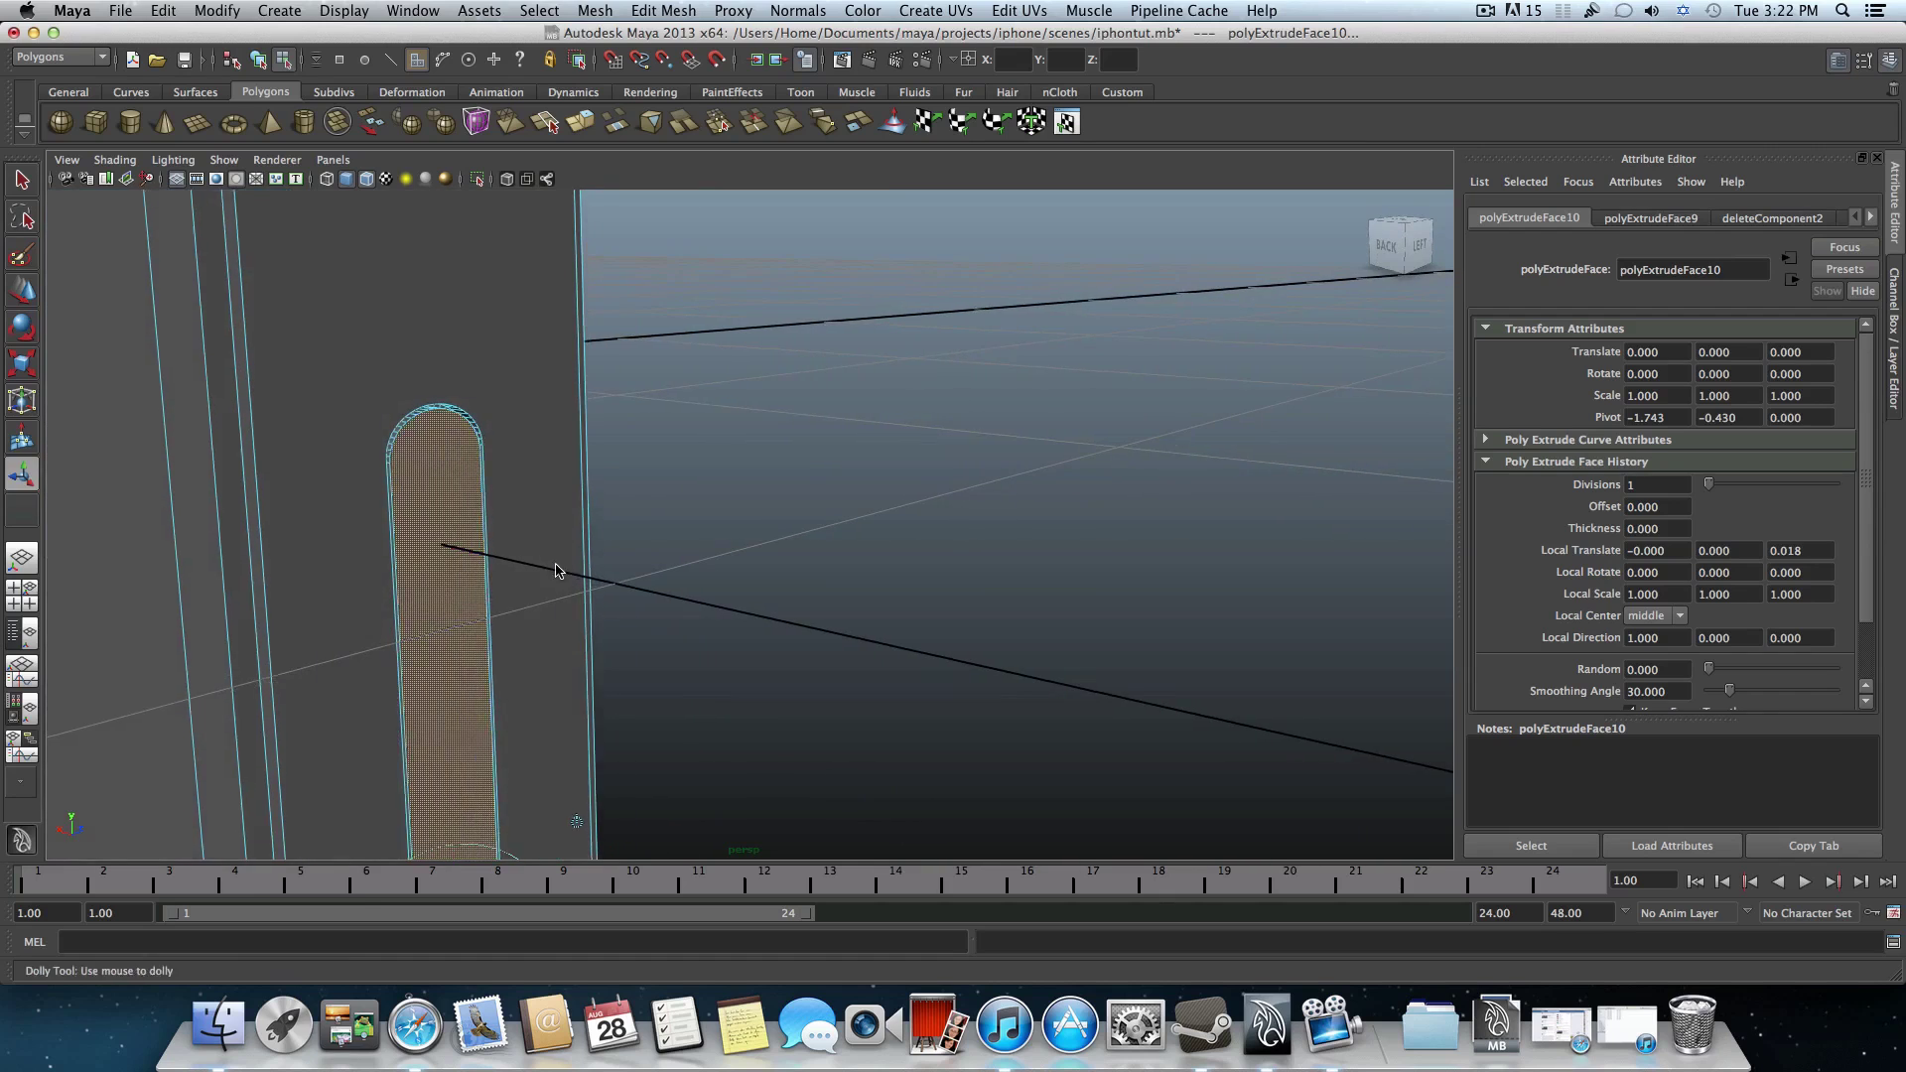
right_click_drag(557, 570, 471, 551, "alt")
middle_click_drag(544, 565, 541, 519, "alt")
right_click_drag(541, 519, 417, 557, "alt")
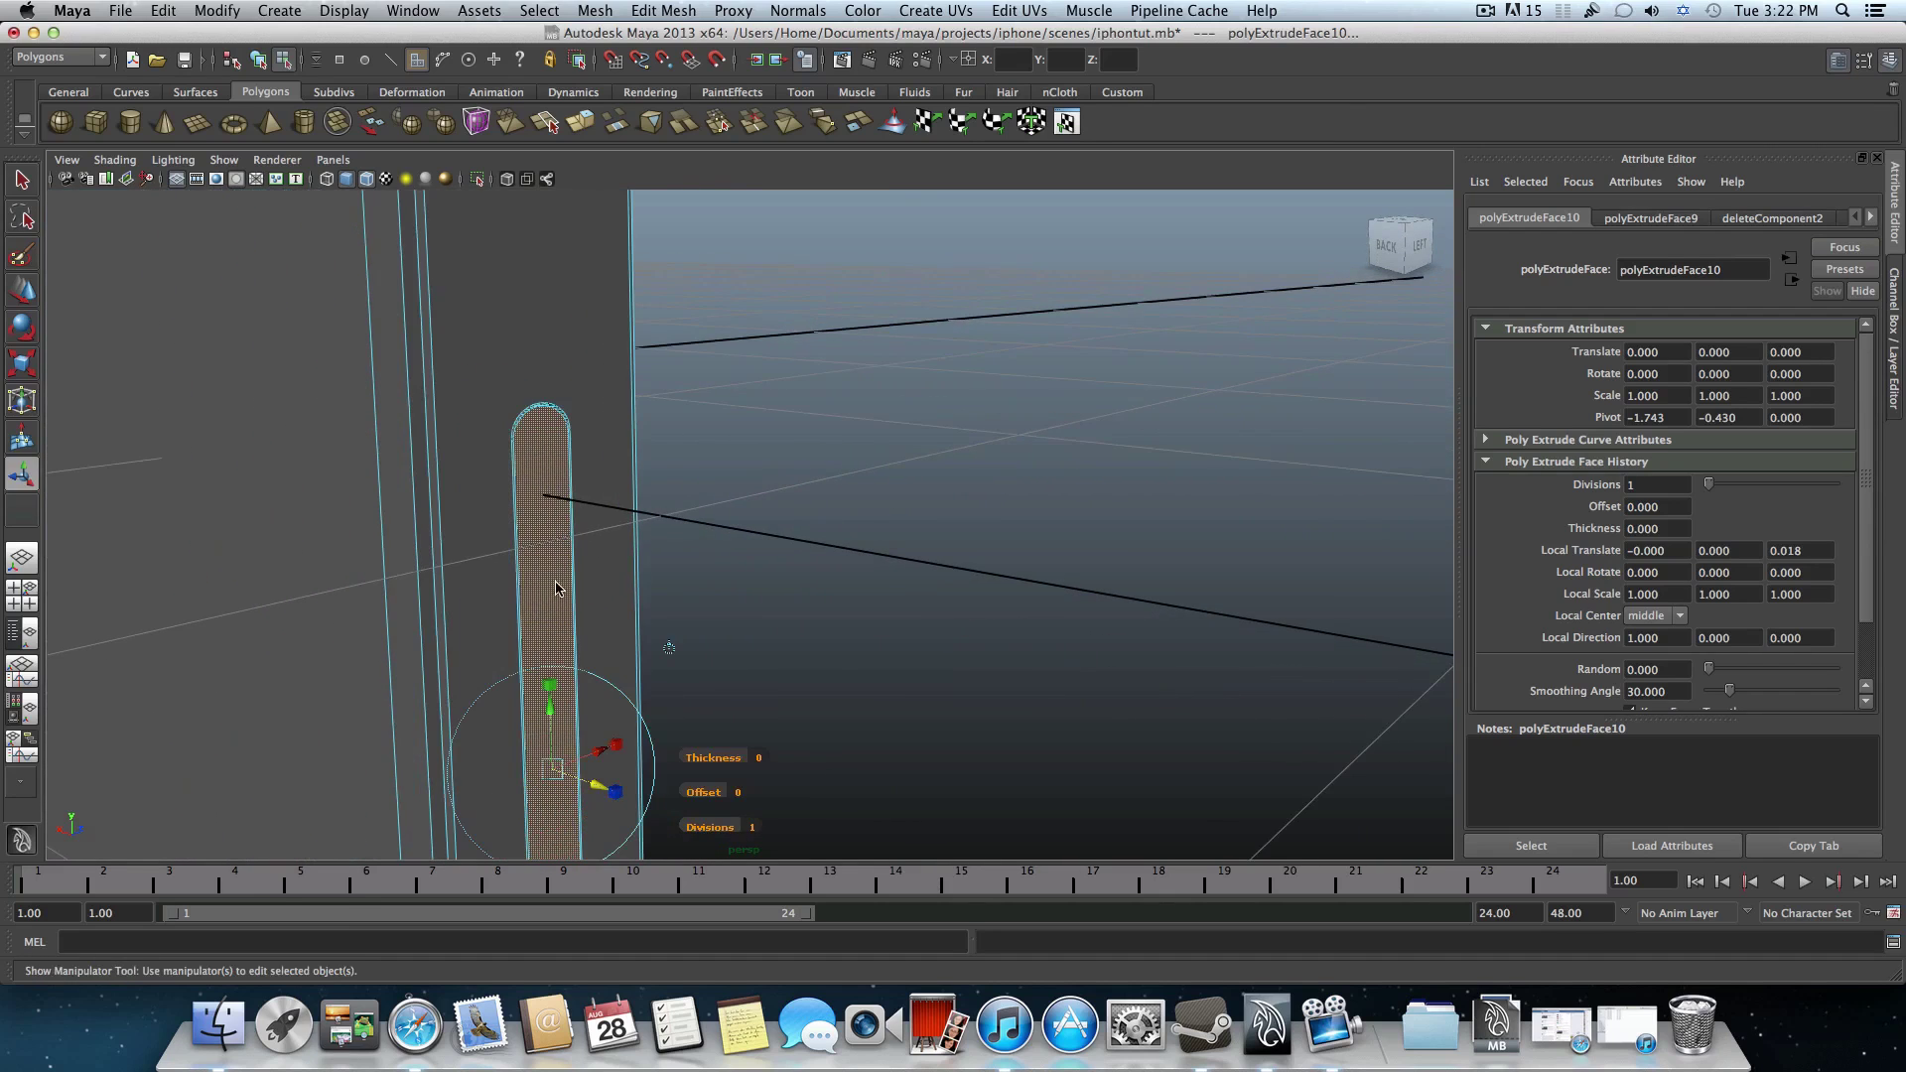
- Leave component editing on the phone body and return to object selection
middle_click_drag(555, 583, 588, 539, "alt")
left_click_drag(593, 561, 603, 580, "alt")
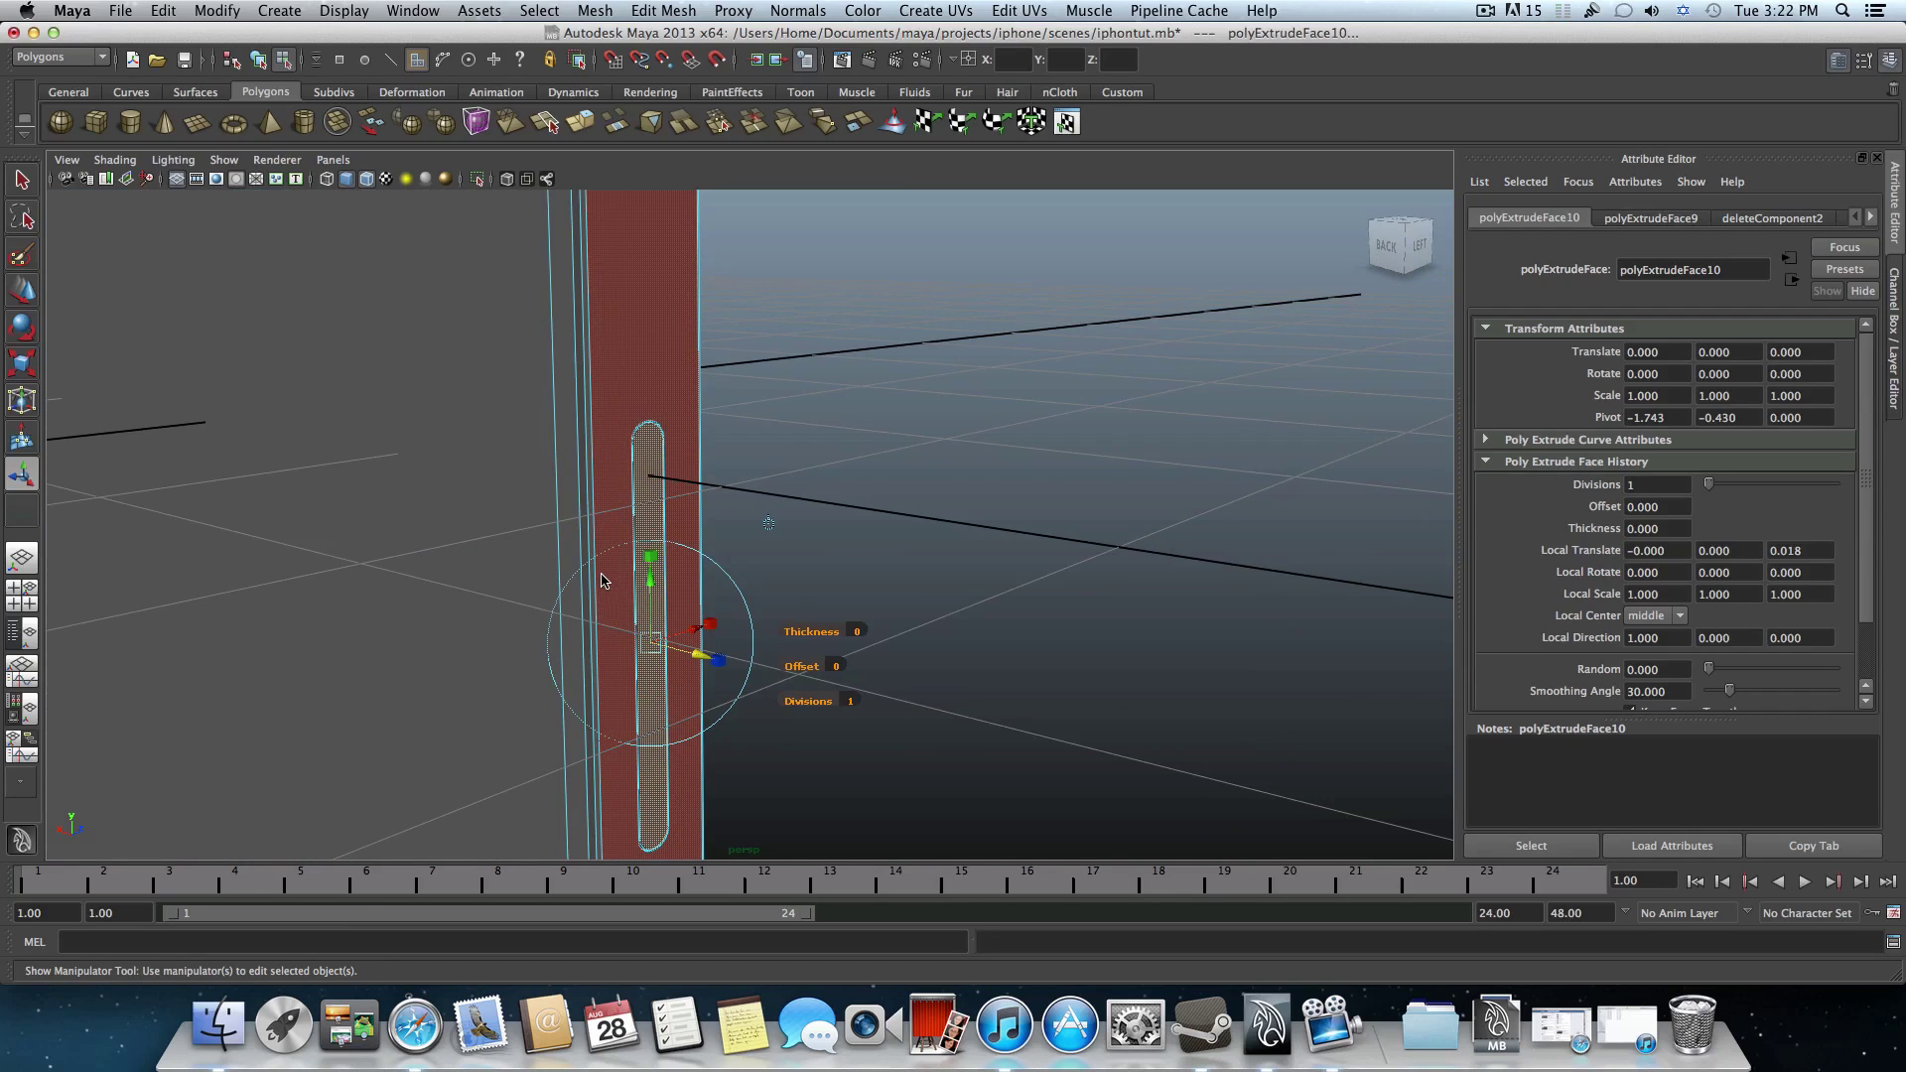
key("F8")
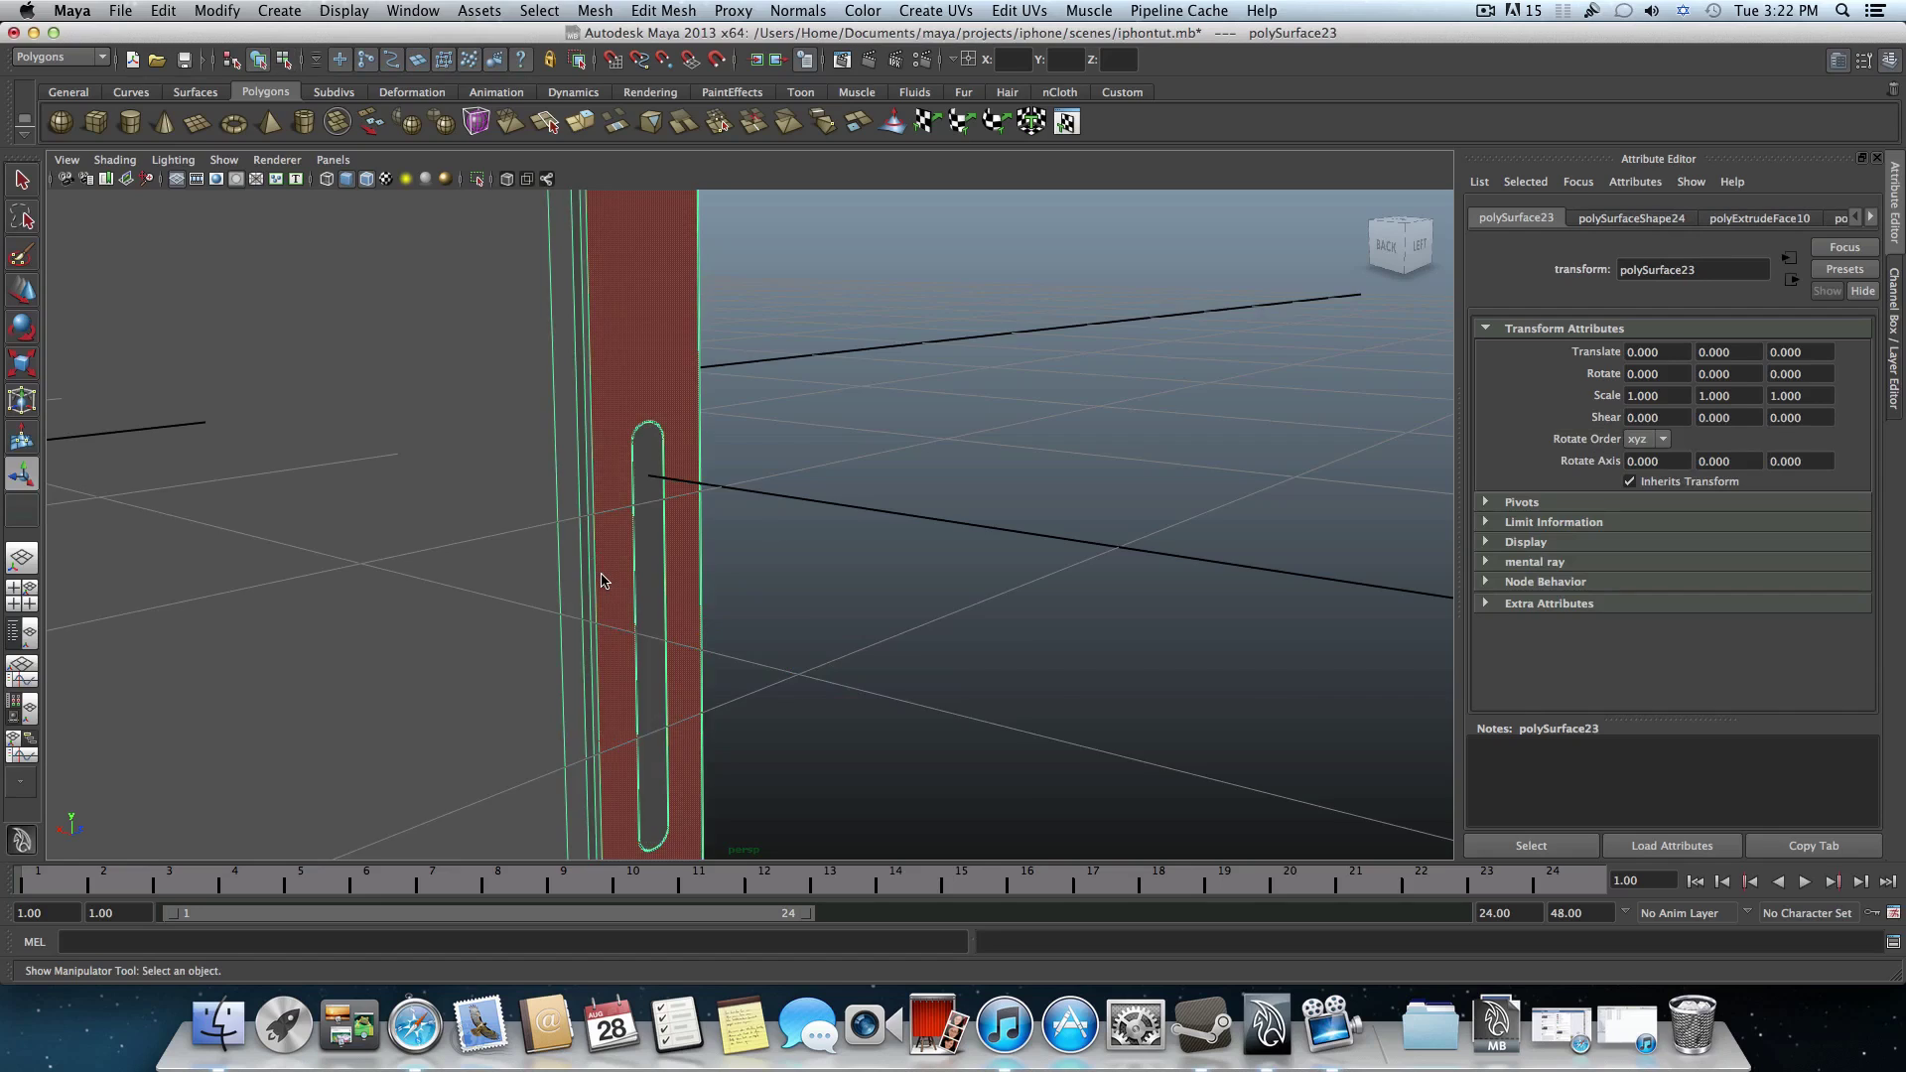
scroll(602, 581, "down", 3)
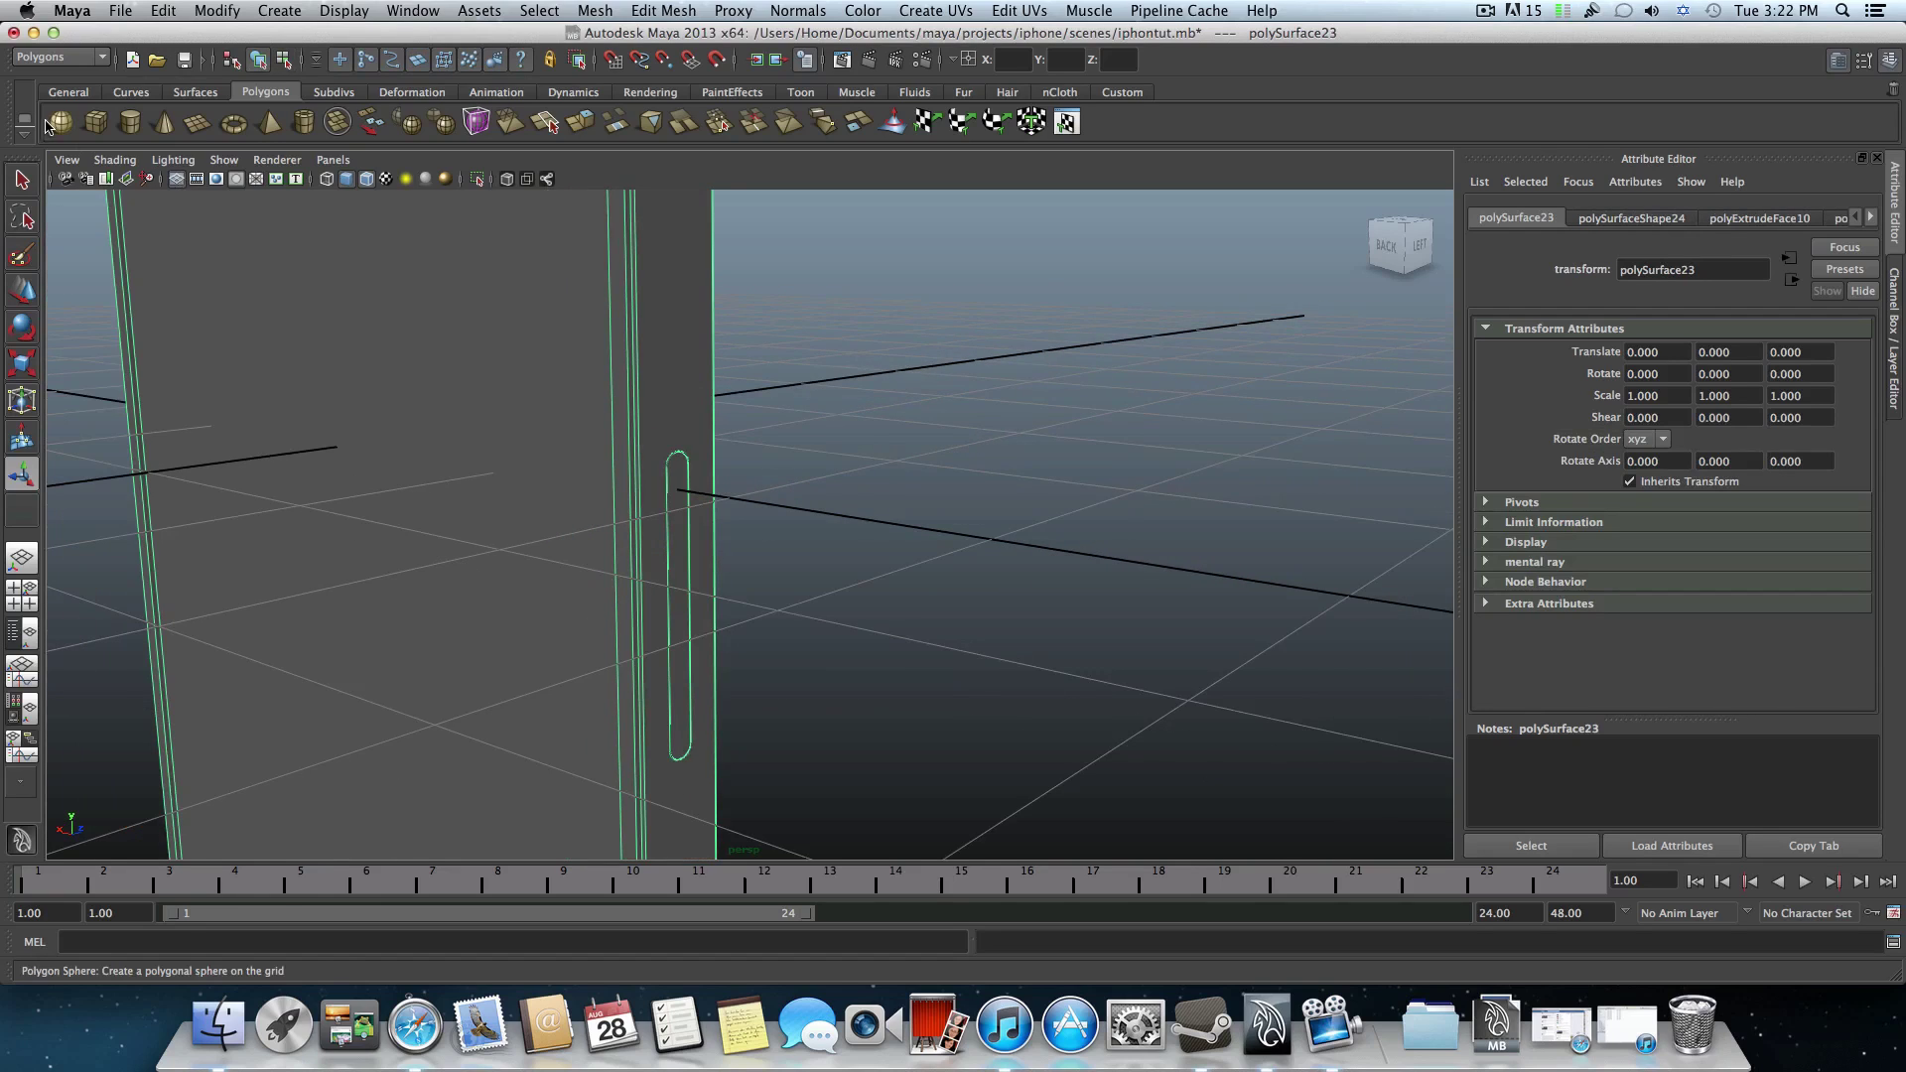
- Create a polygon cylinder and move it out beside the phone to a Translate X of -3.575
left_click(130, 123)
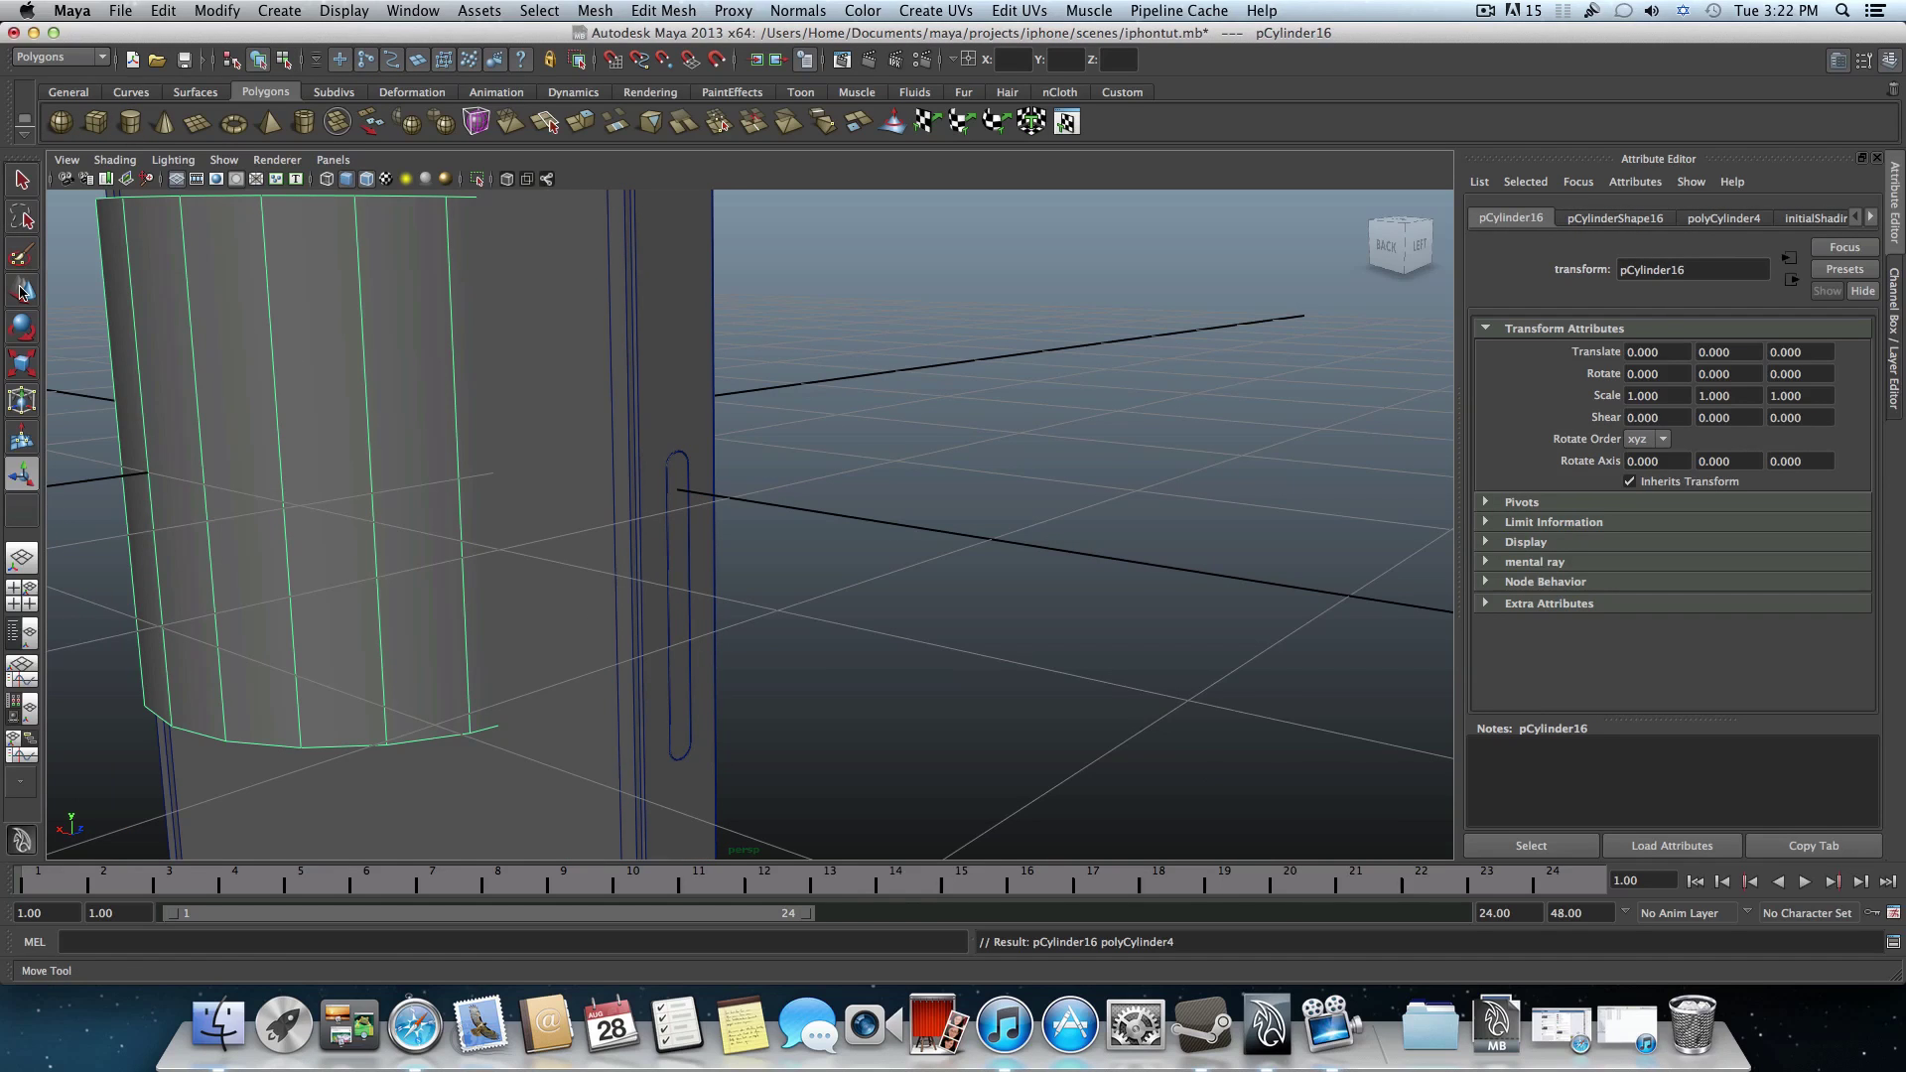
key("w")
left_click_drag(335, 432, 610, 553)
key("f")
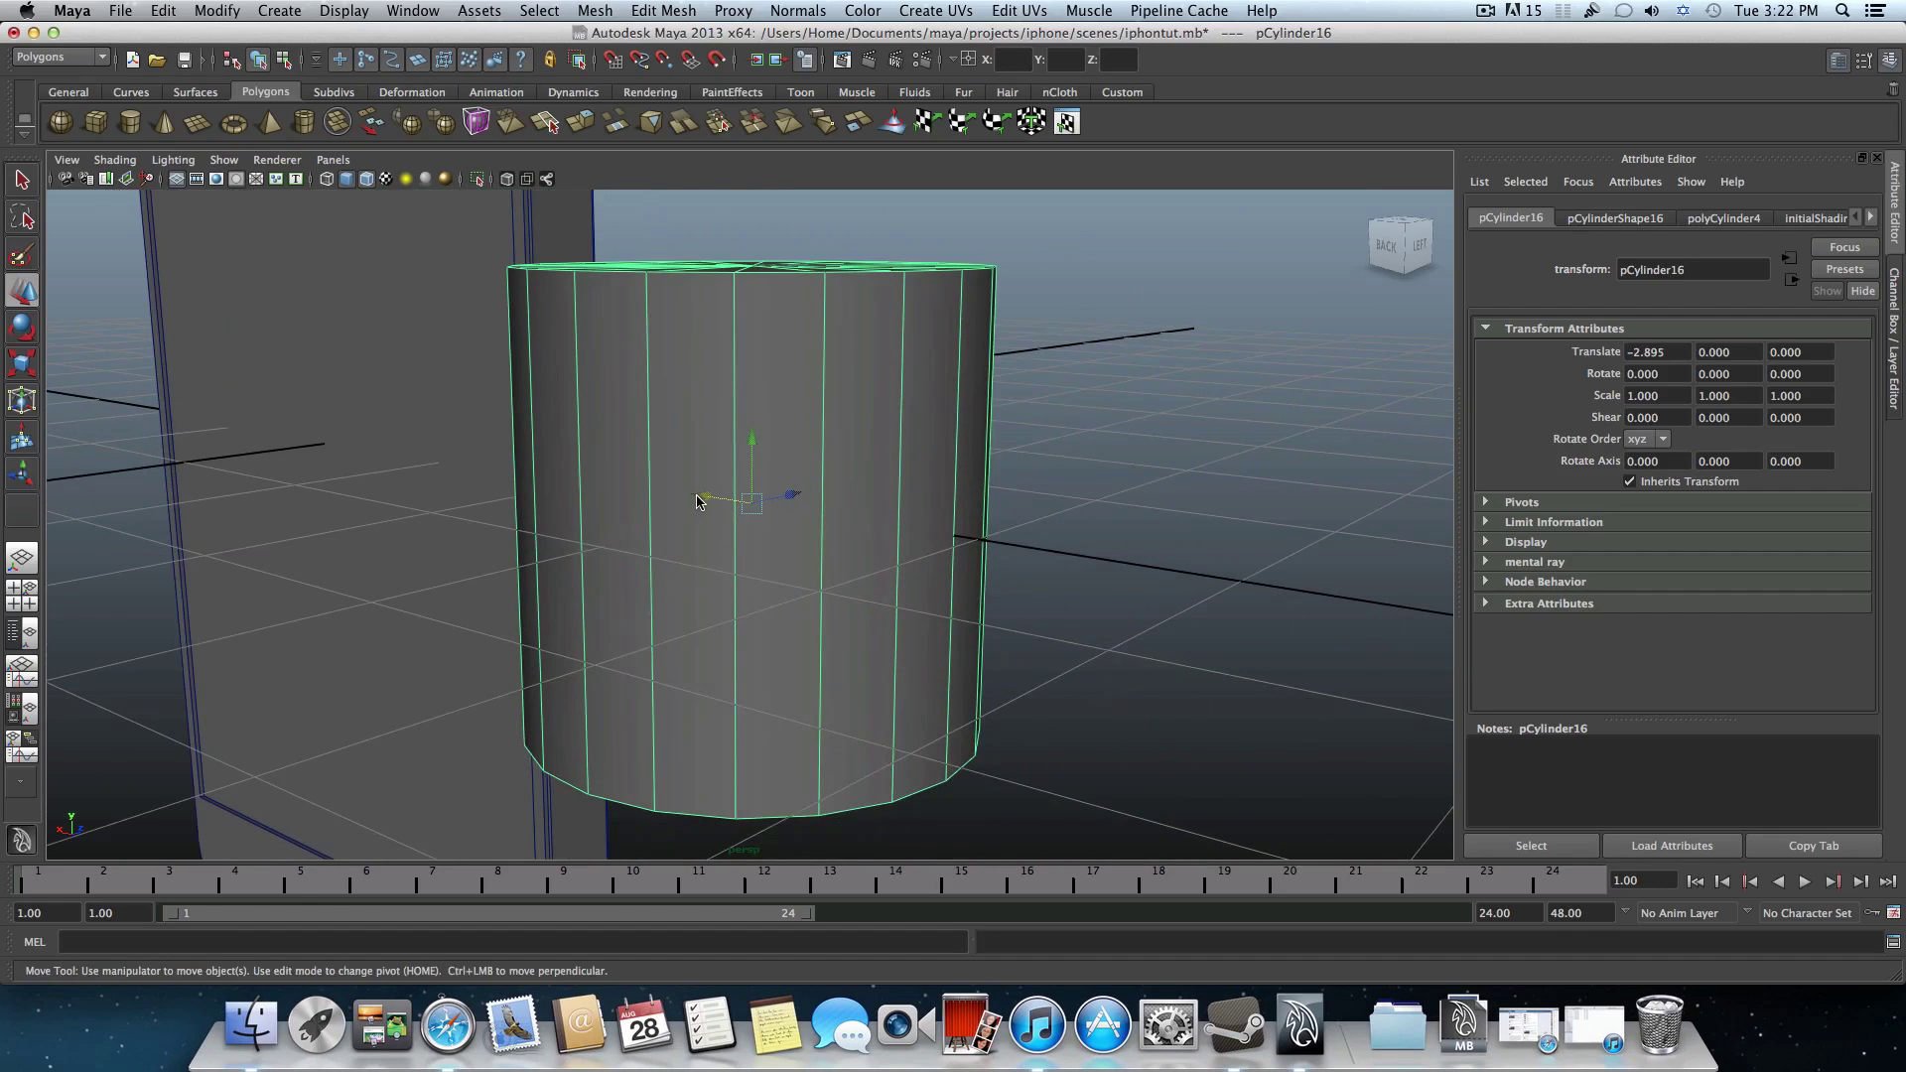
left_click_drag(696, 501, 823, 532)
- Raise the cylinder's axis subdivisions to 50 for a smoother round shape
scroll(823, 532, "down", 3)
left_click_drag(695, 417, 607, 539, "alt")
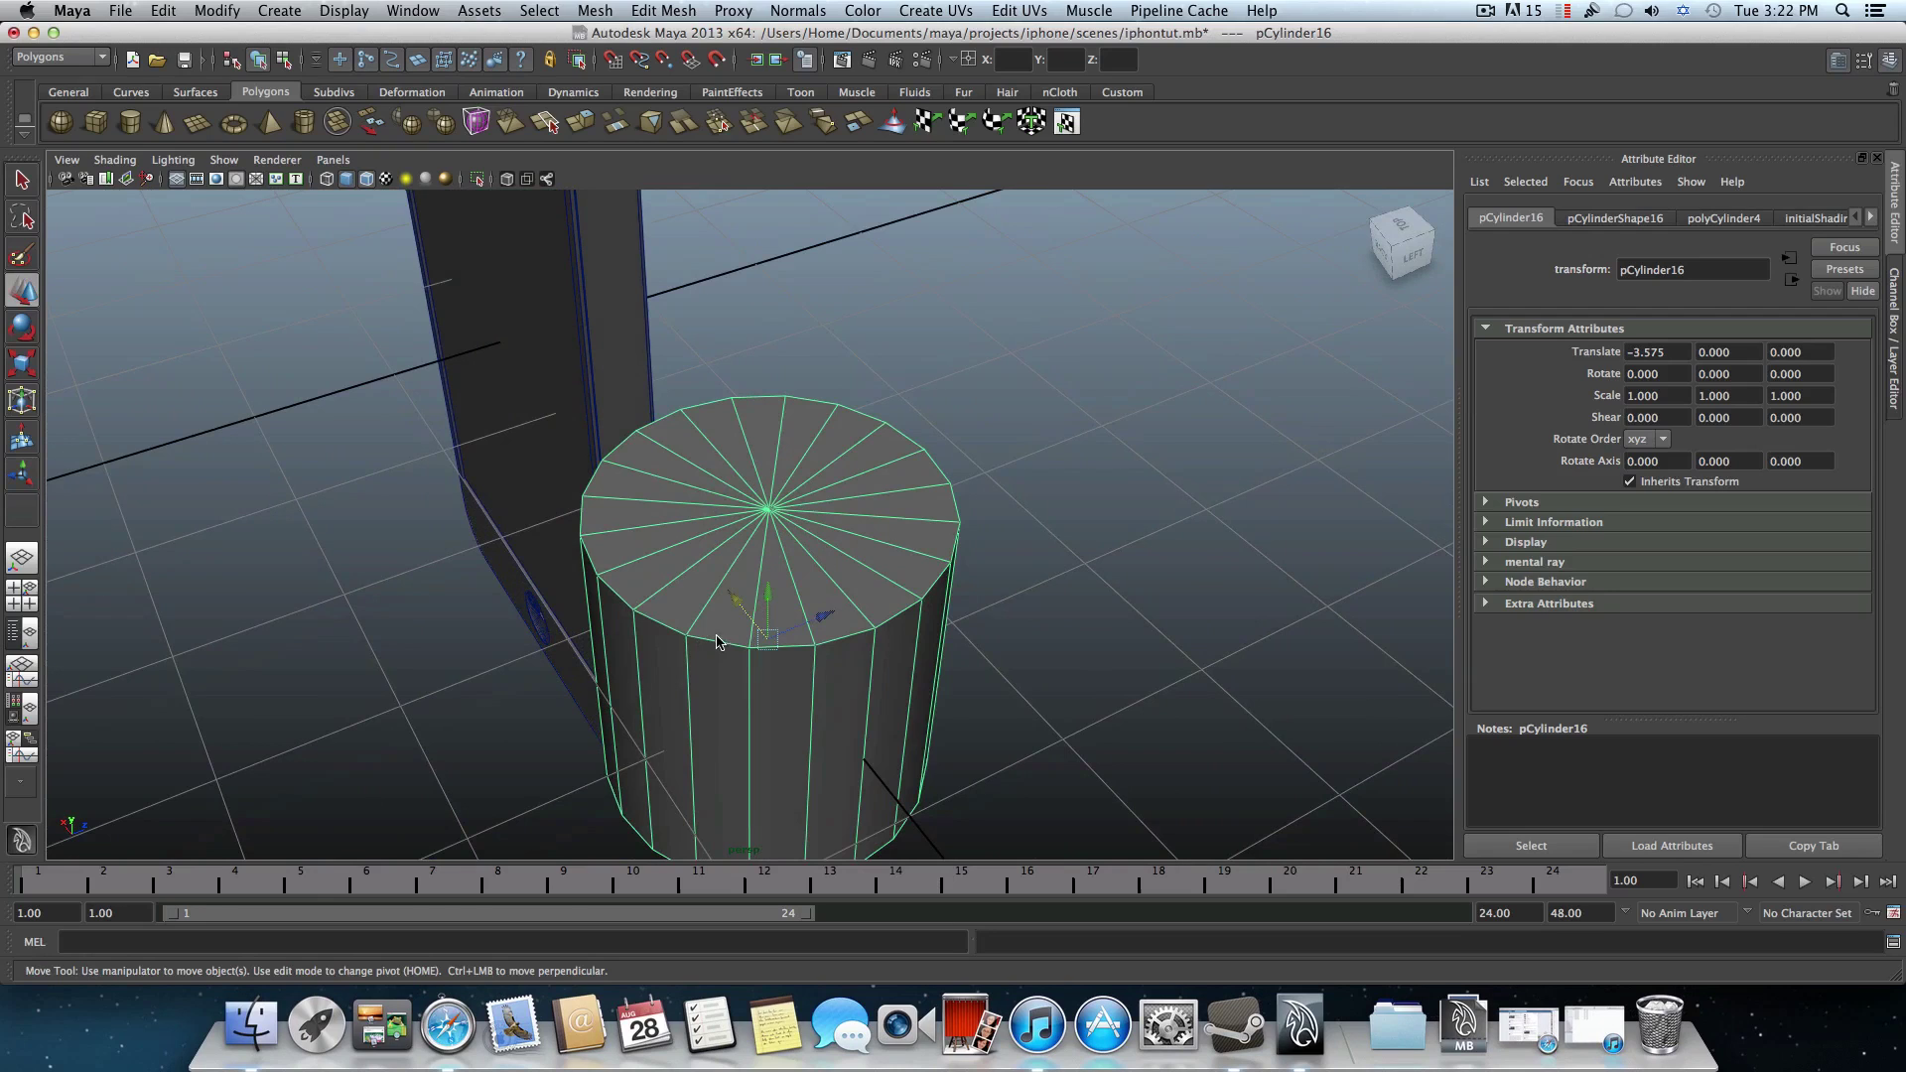
left_click(1703, 218)
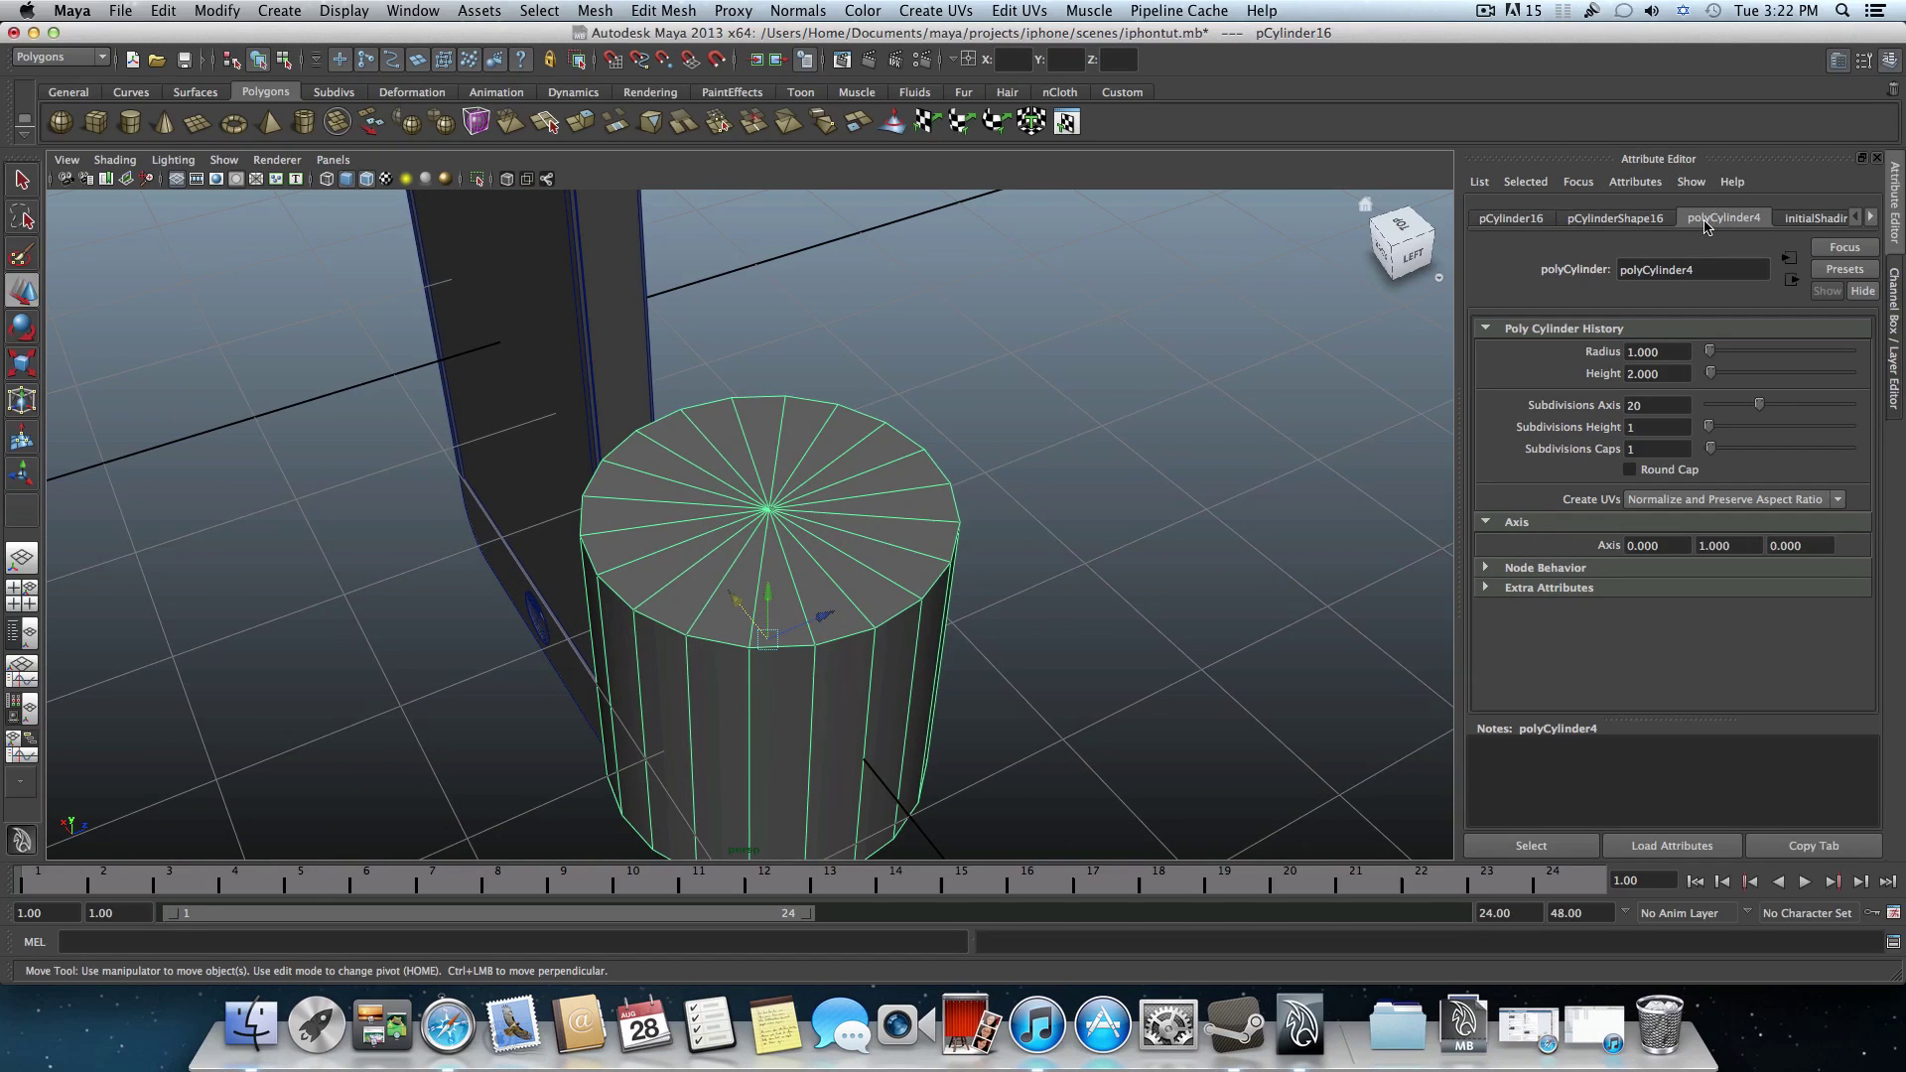
left_click_drag(1756, 409, 1889, 410)
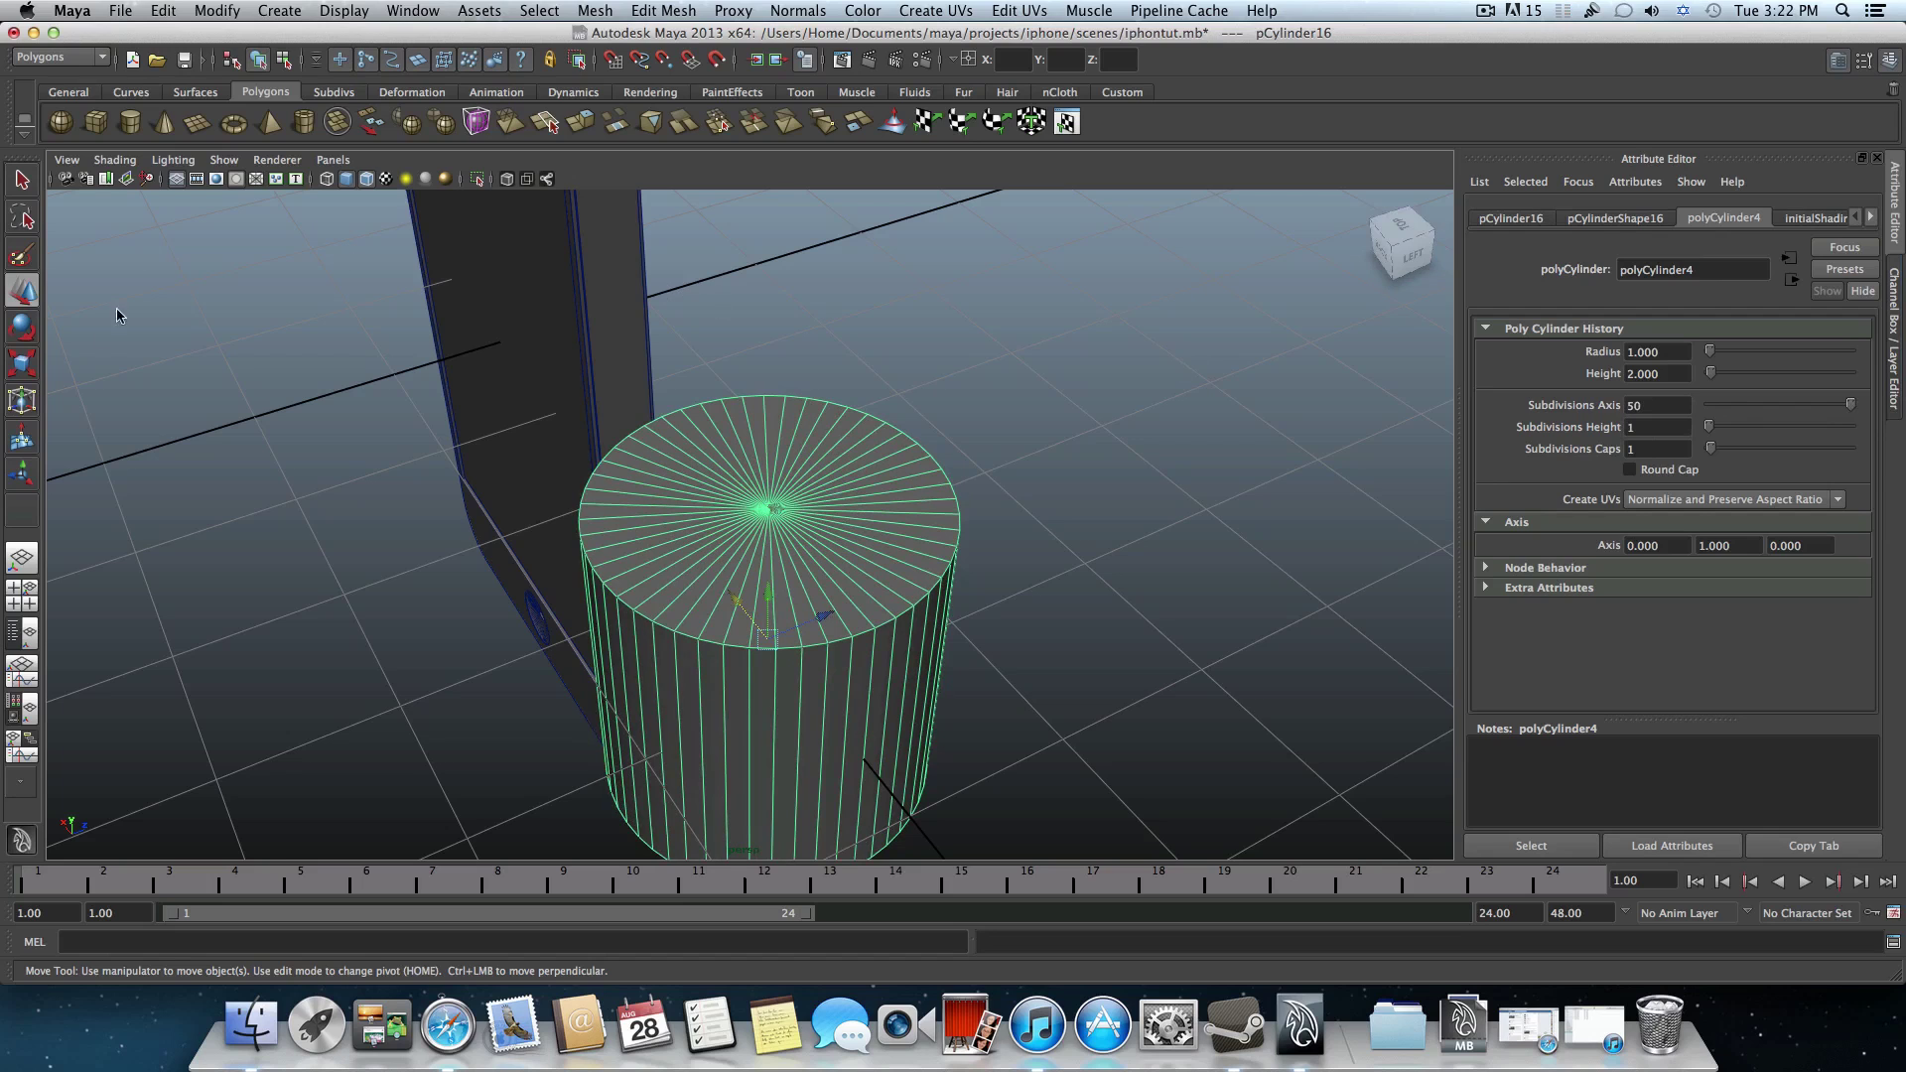
- Rotate the cylinder onto its side with a Rotate Z of exactly 90
key("e")
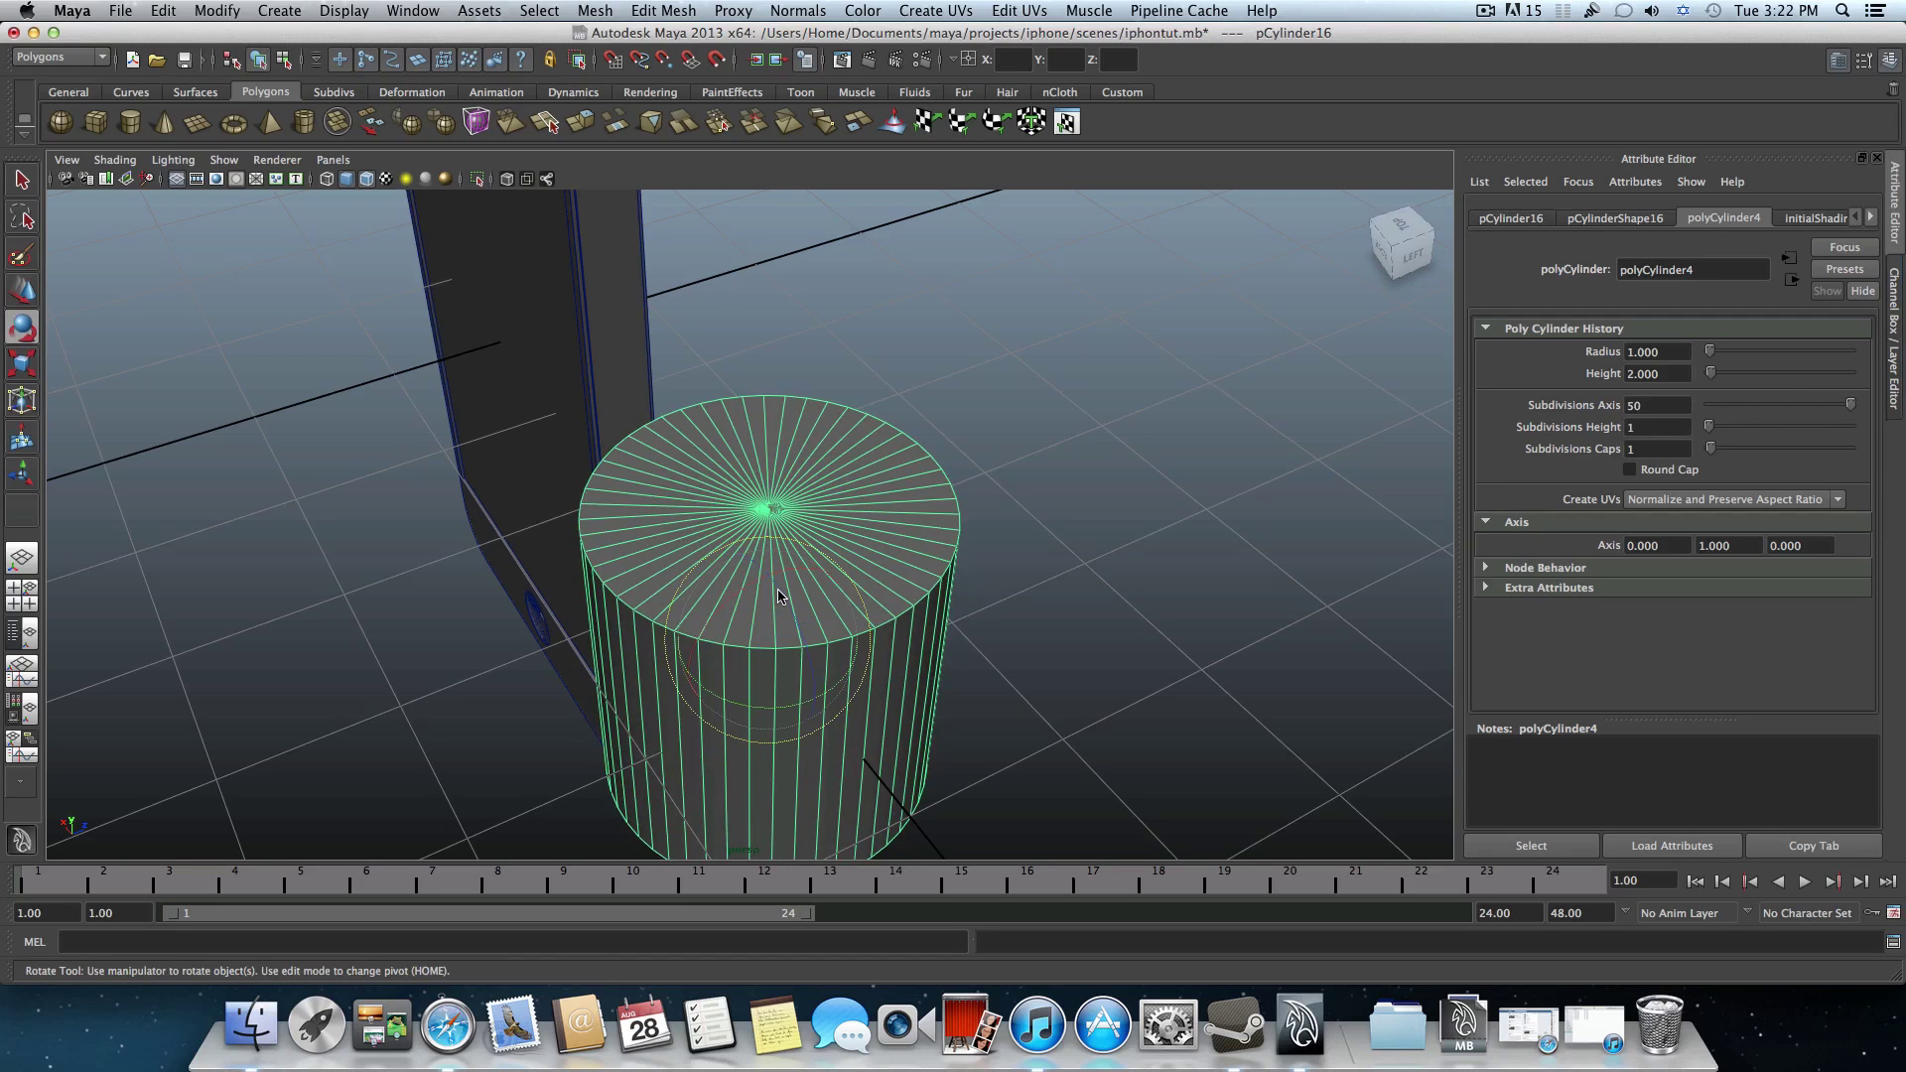
left_click_drag(780, 595, 806, 695)
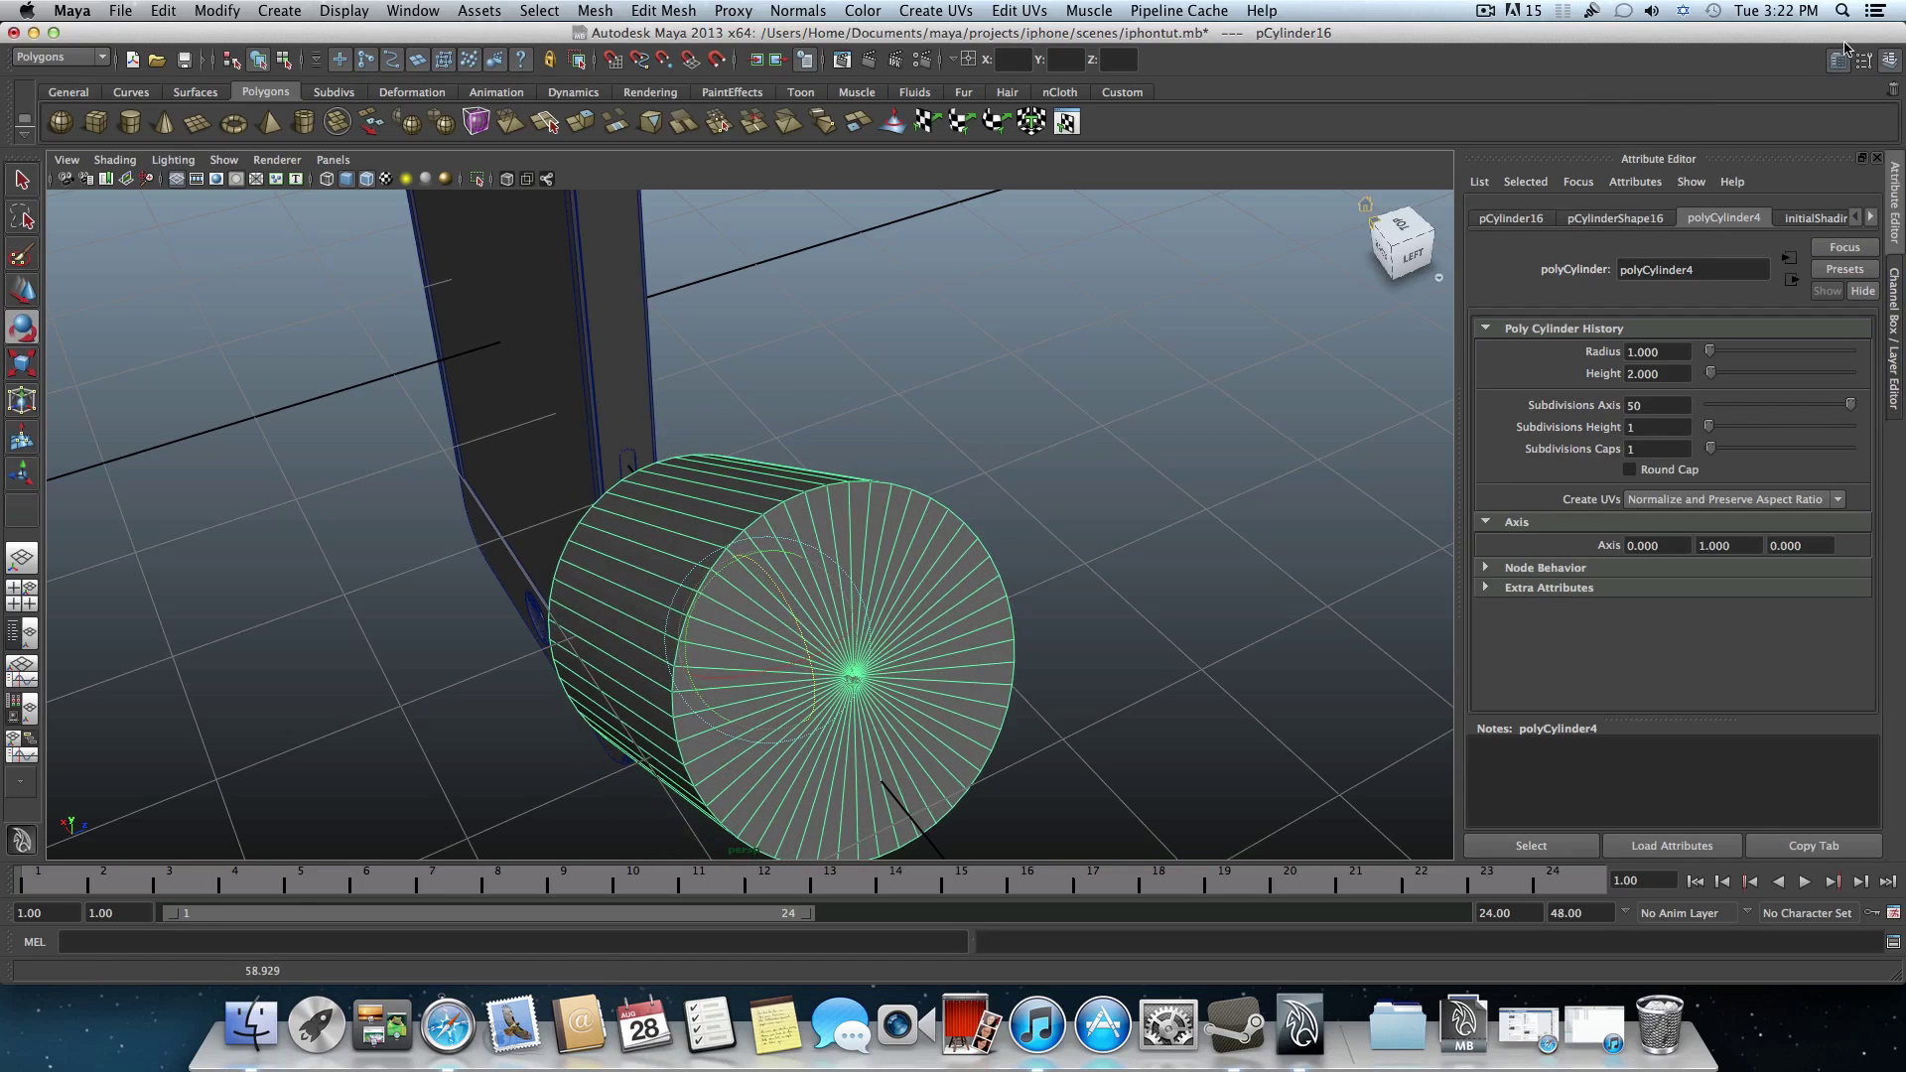
left_click(1889, 59)
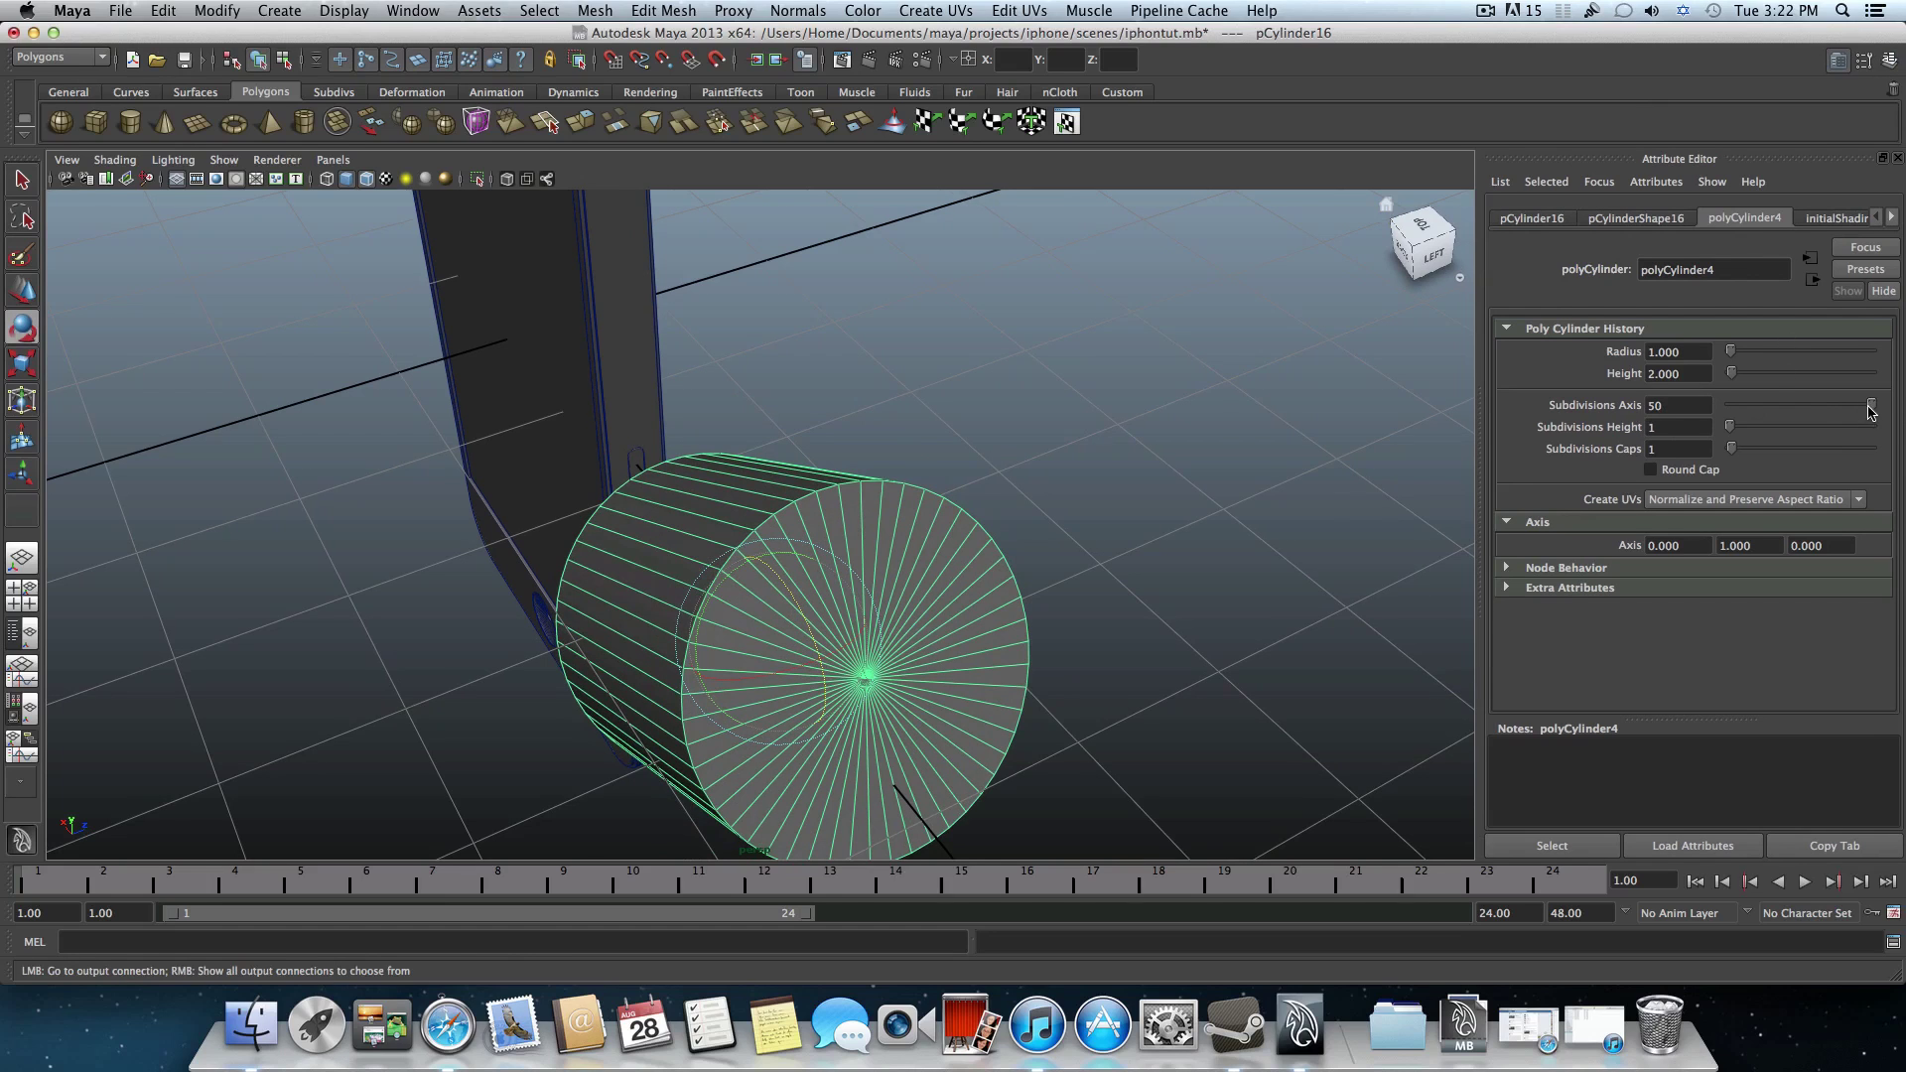
left_click(1887, 59)
left_click(1836, 317)
type("90")
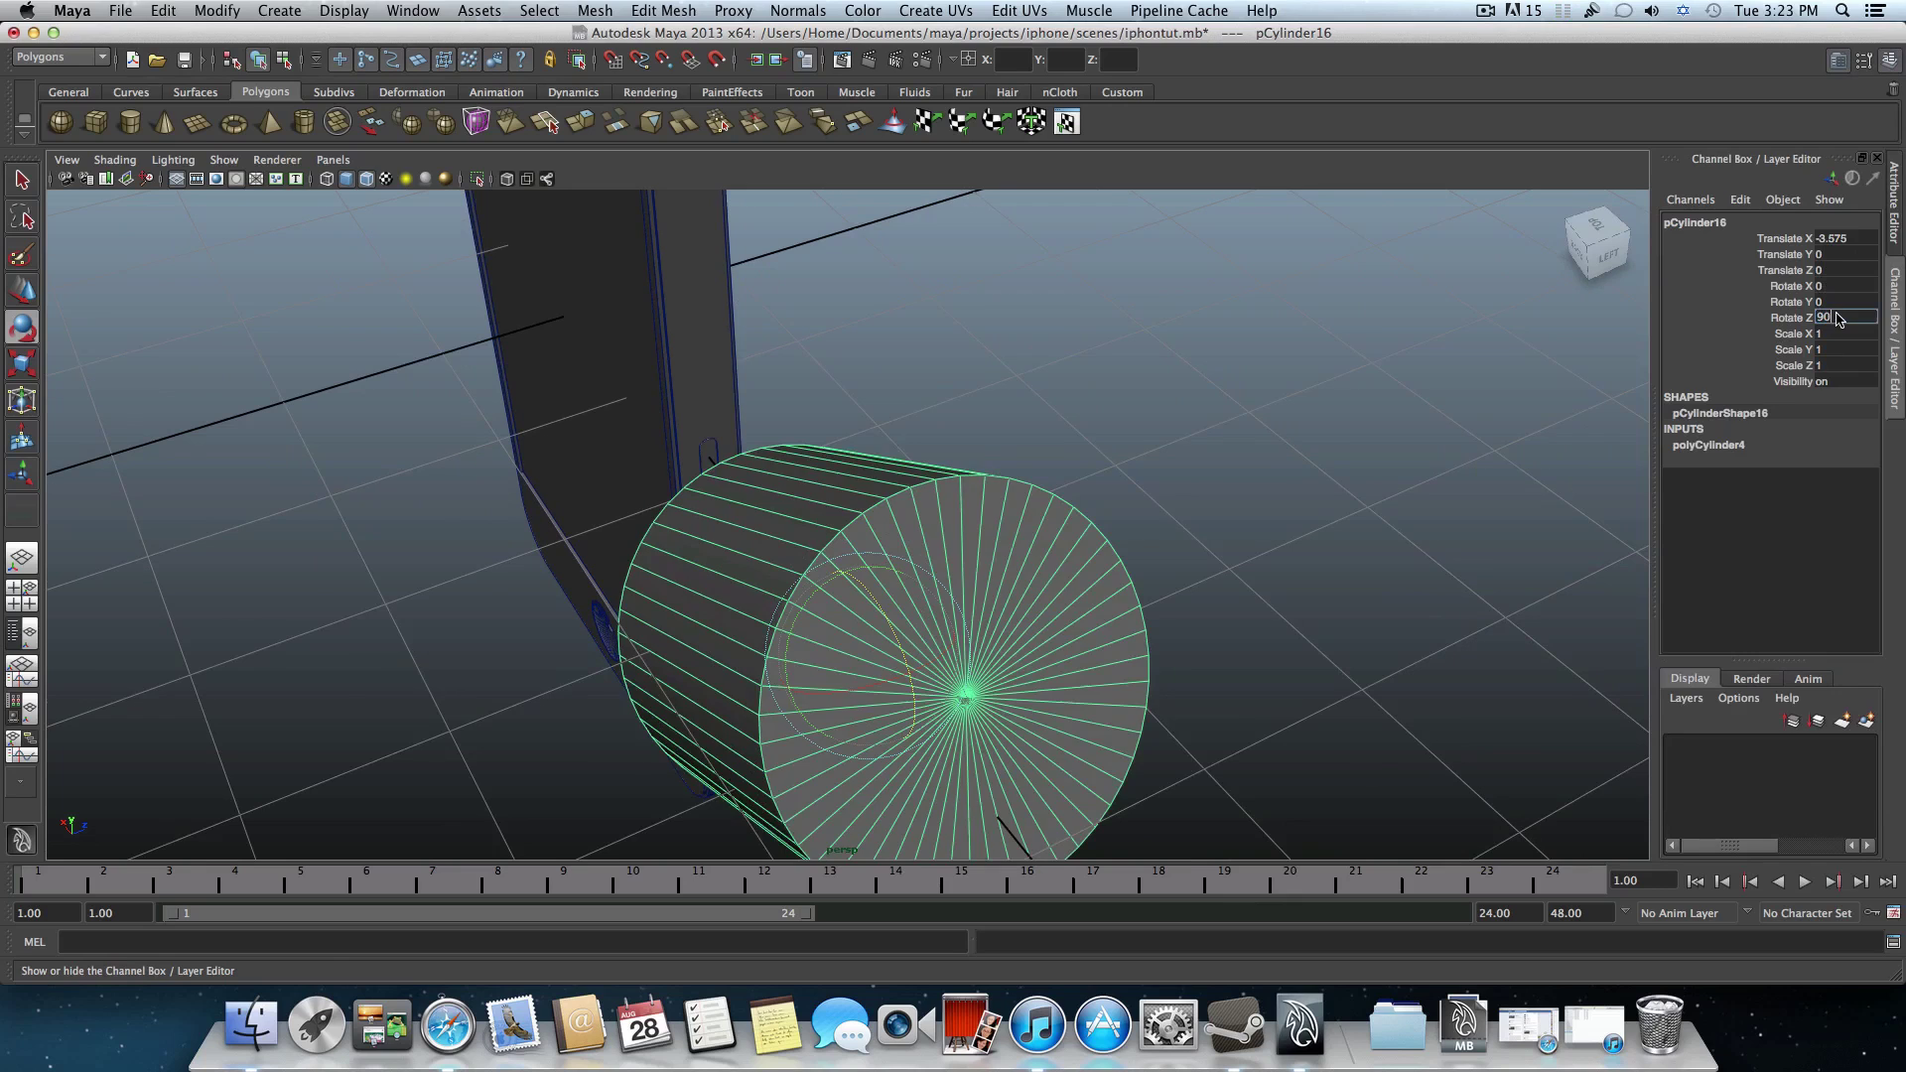
key("Return")
scroll(997, 565, "down", 2)
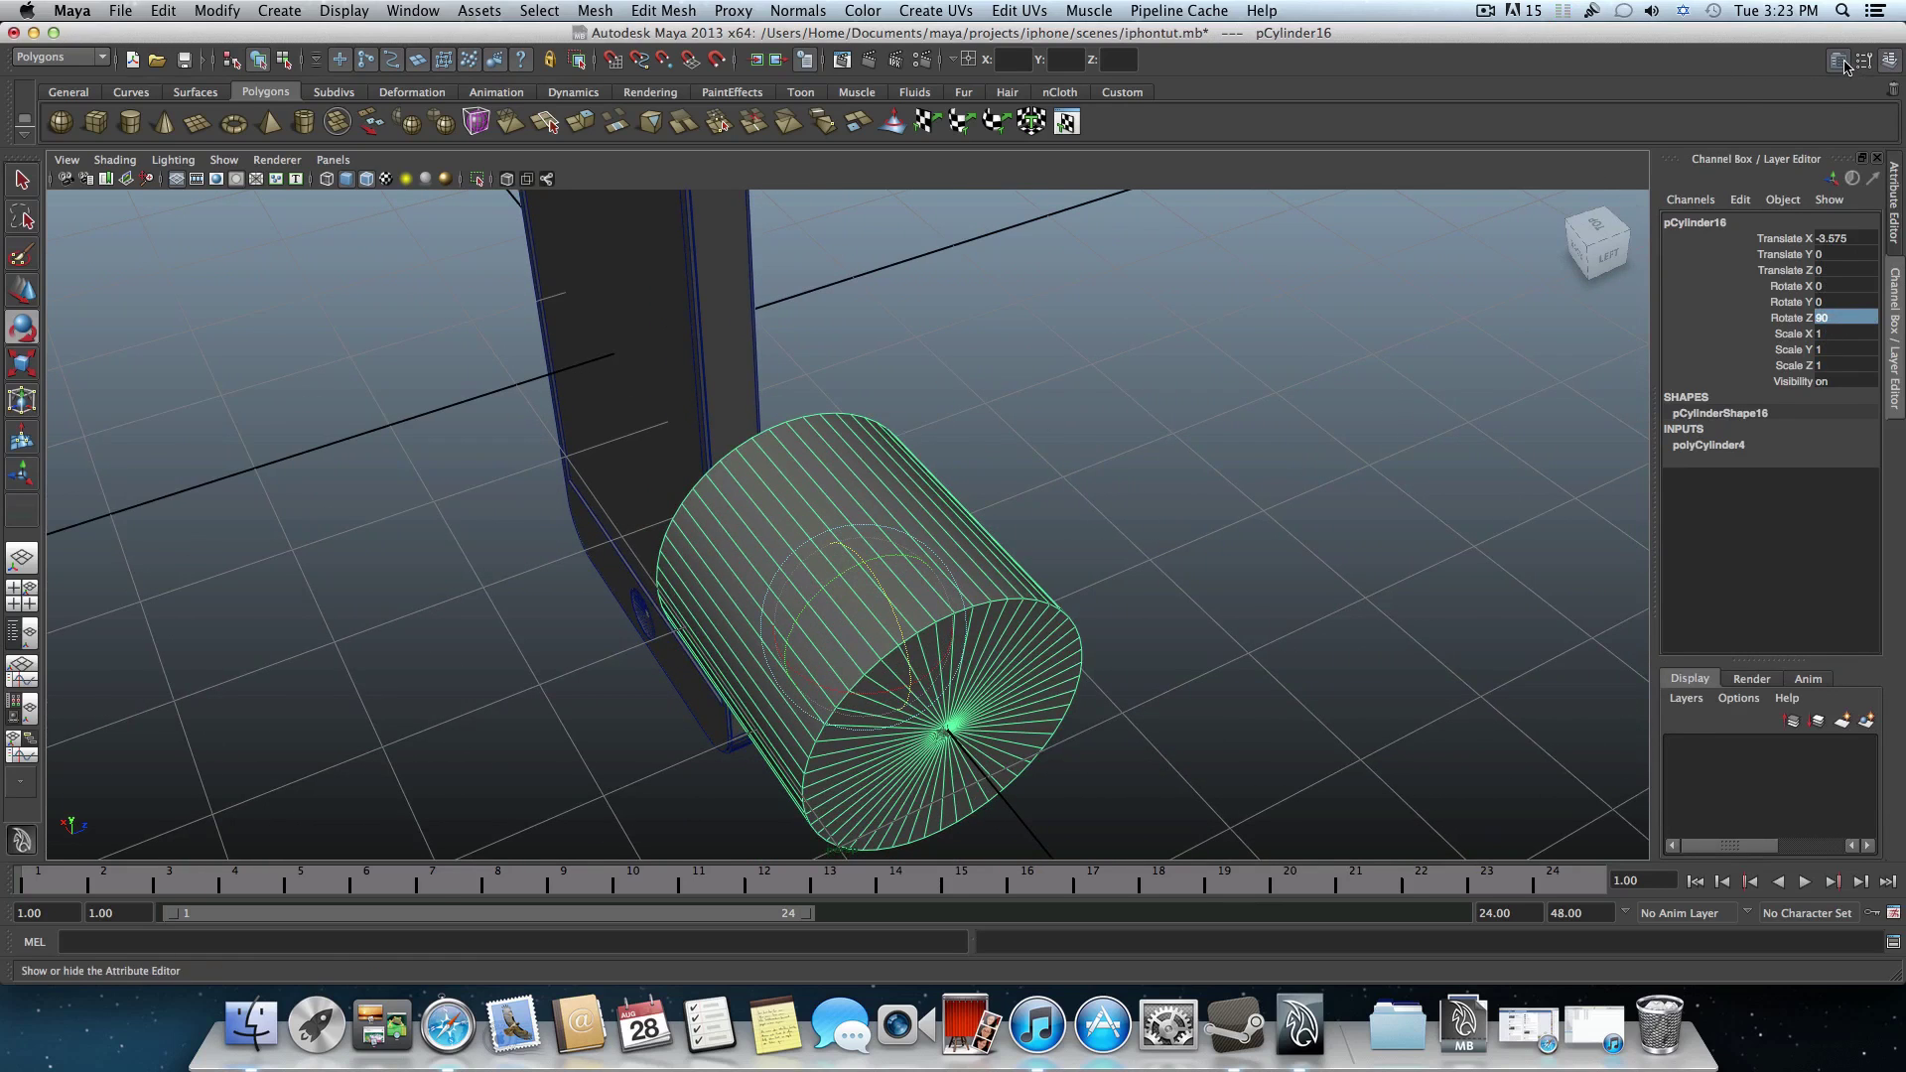
- Move the cylinder farther from the phone to a Translate X of -4.659 and set its cap subdivisions to 0
left_click(1838, 61)
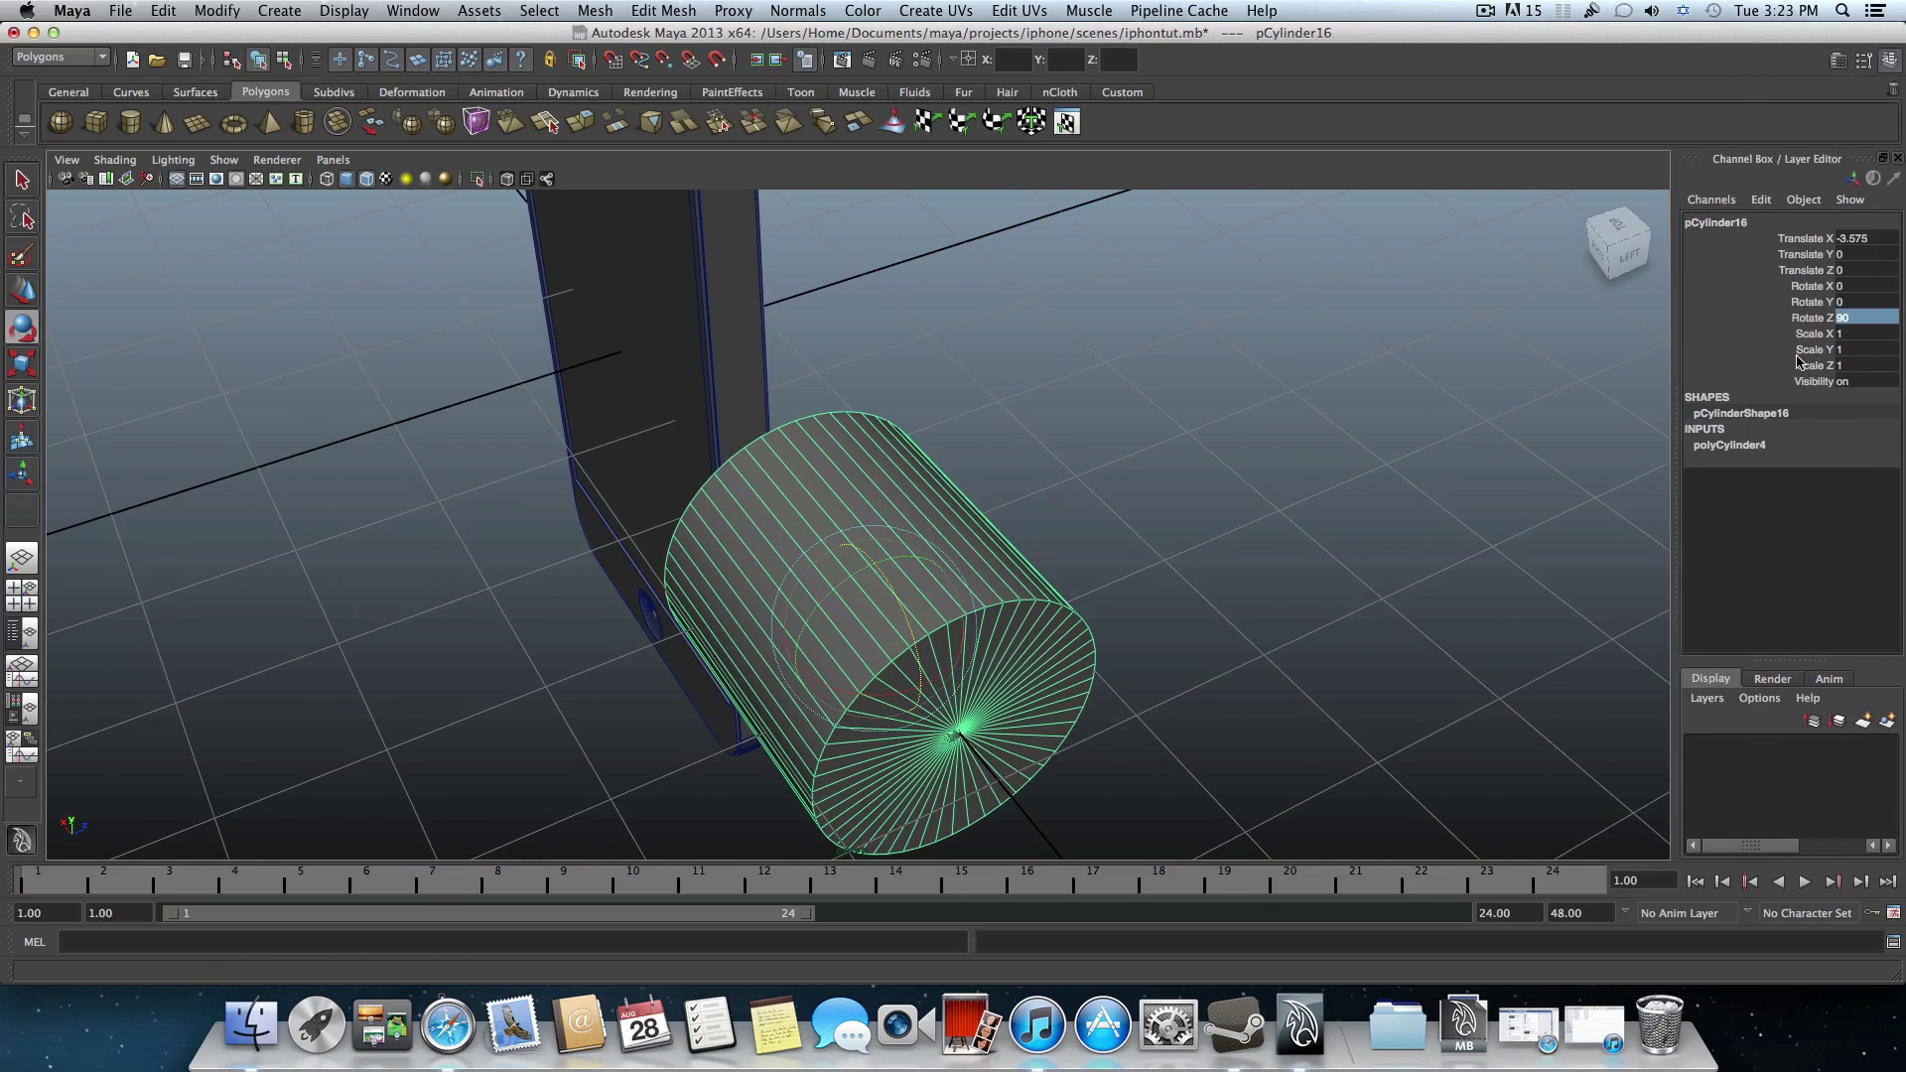
left_click(22, 290)
mouse_move(840, 593)
left_mouse_down()
mouse_move(968, 714)
mouse_move(987, 590)
mouse_move(1054, 594)
mouse_move(818, 586)
left_mouse_up()
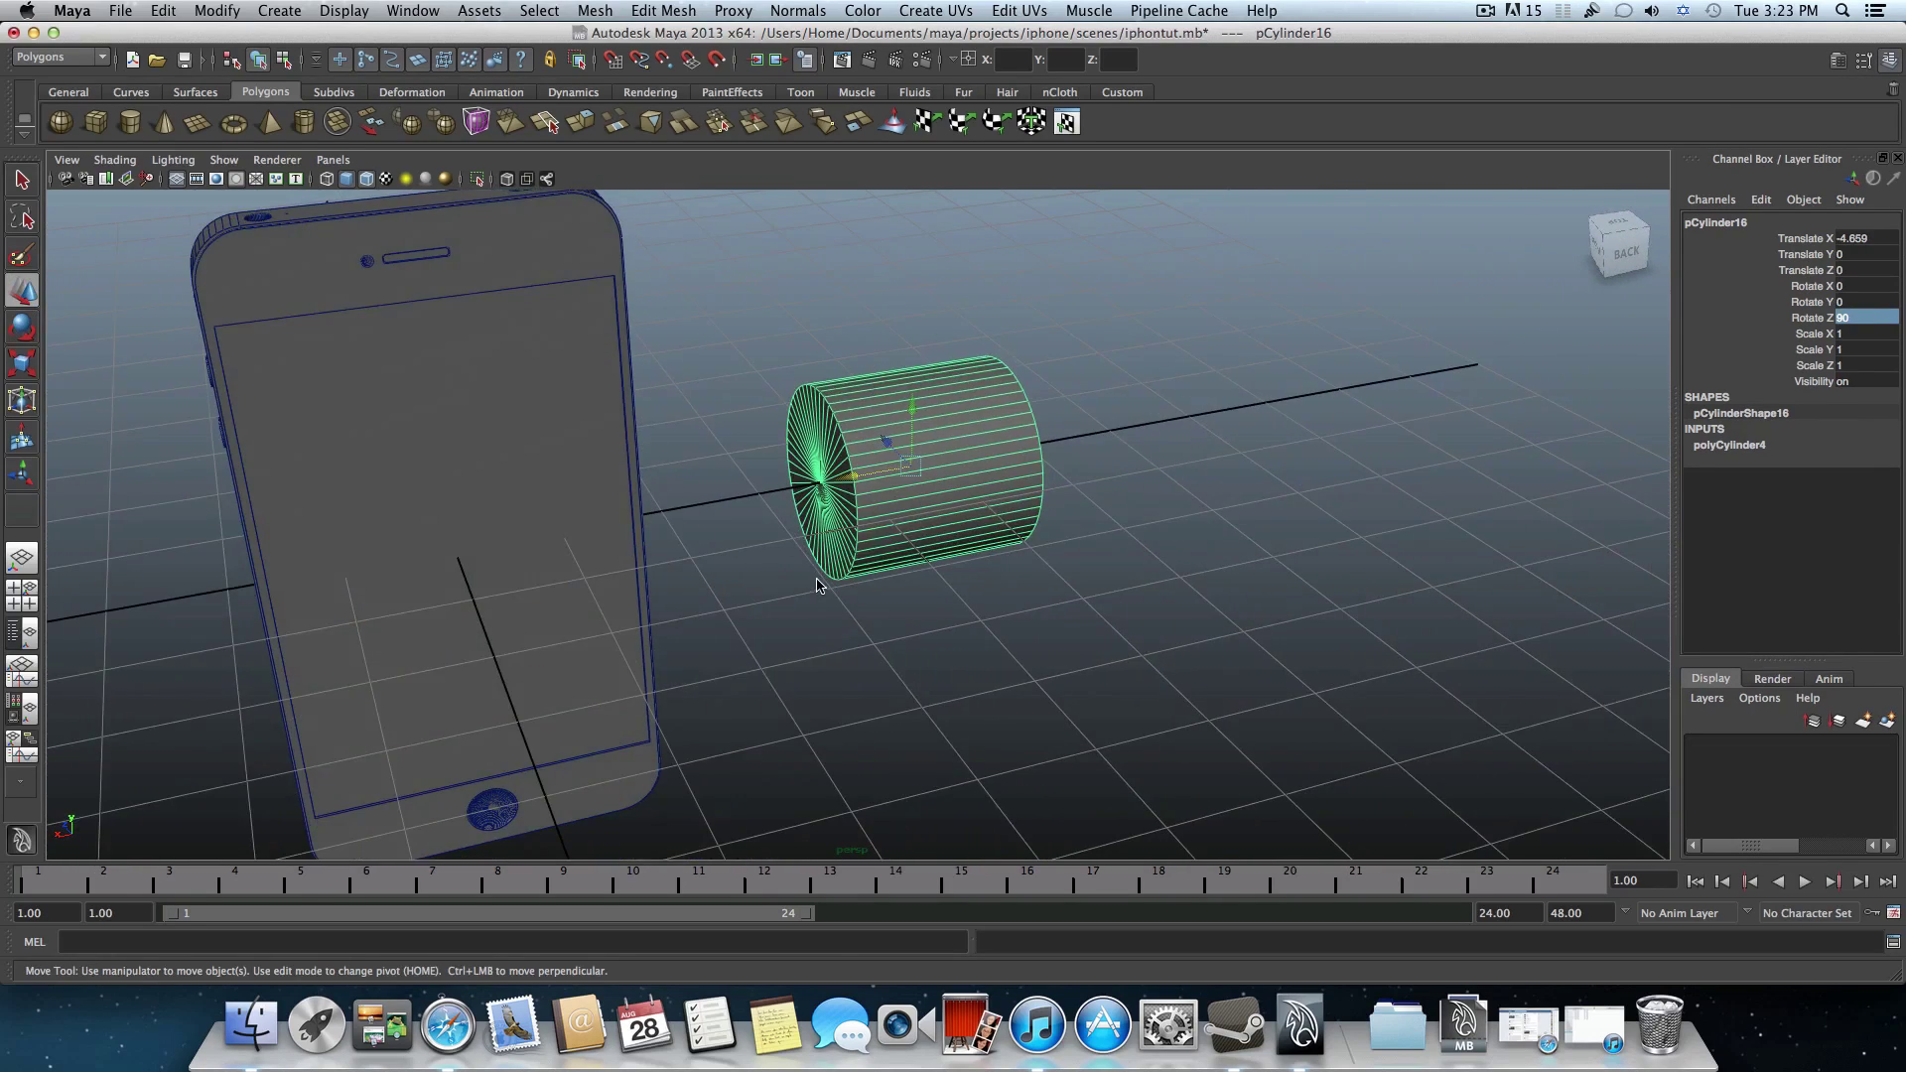
left_click(1837, 61)
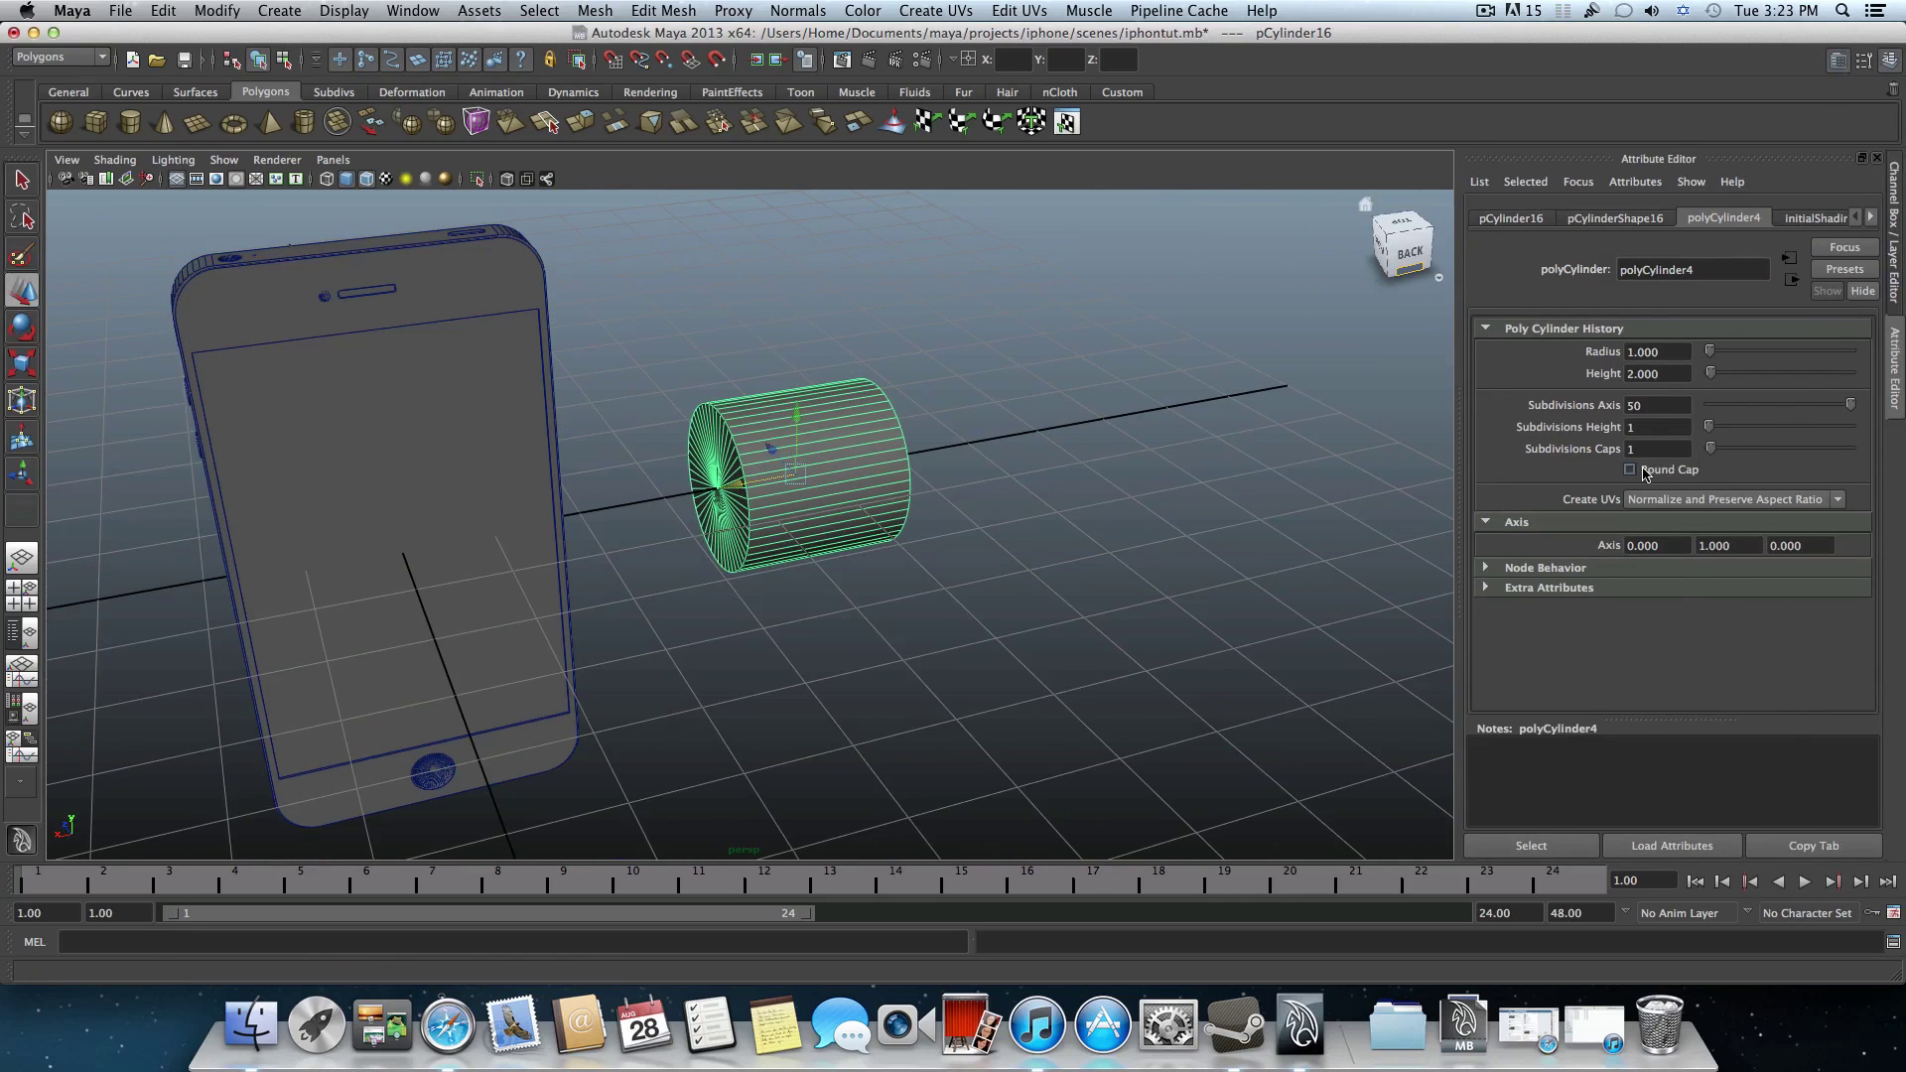
left_click_drag(1709, 448, 1700, 454)
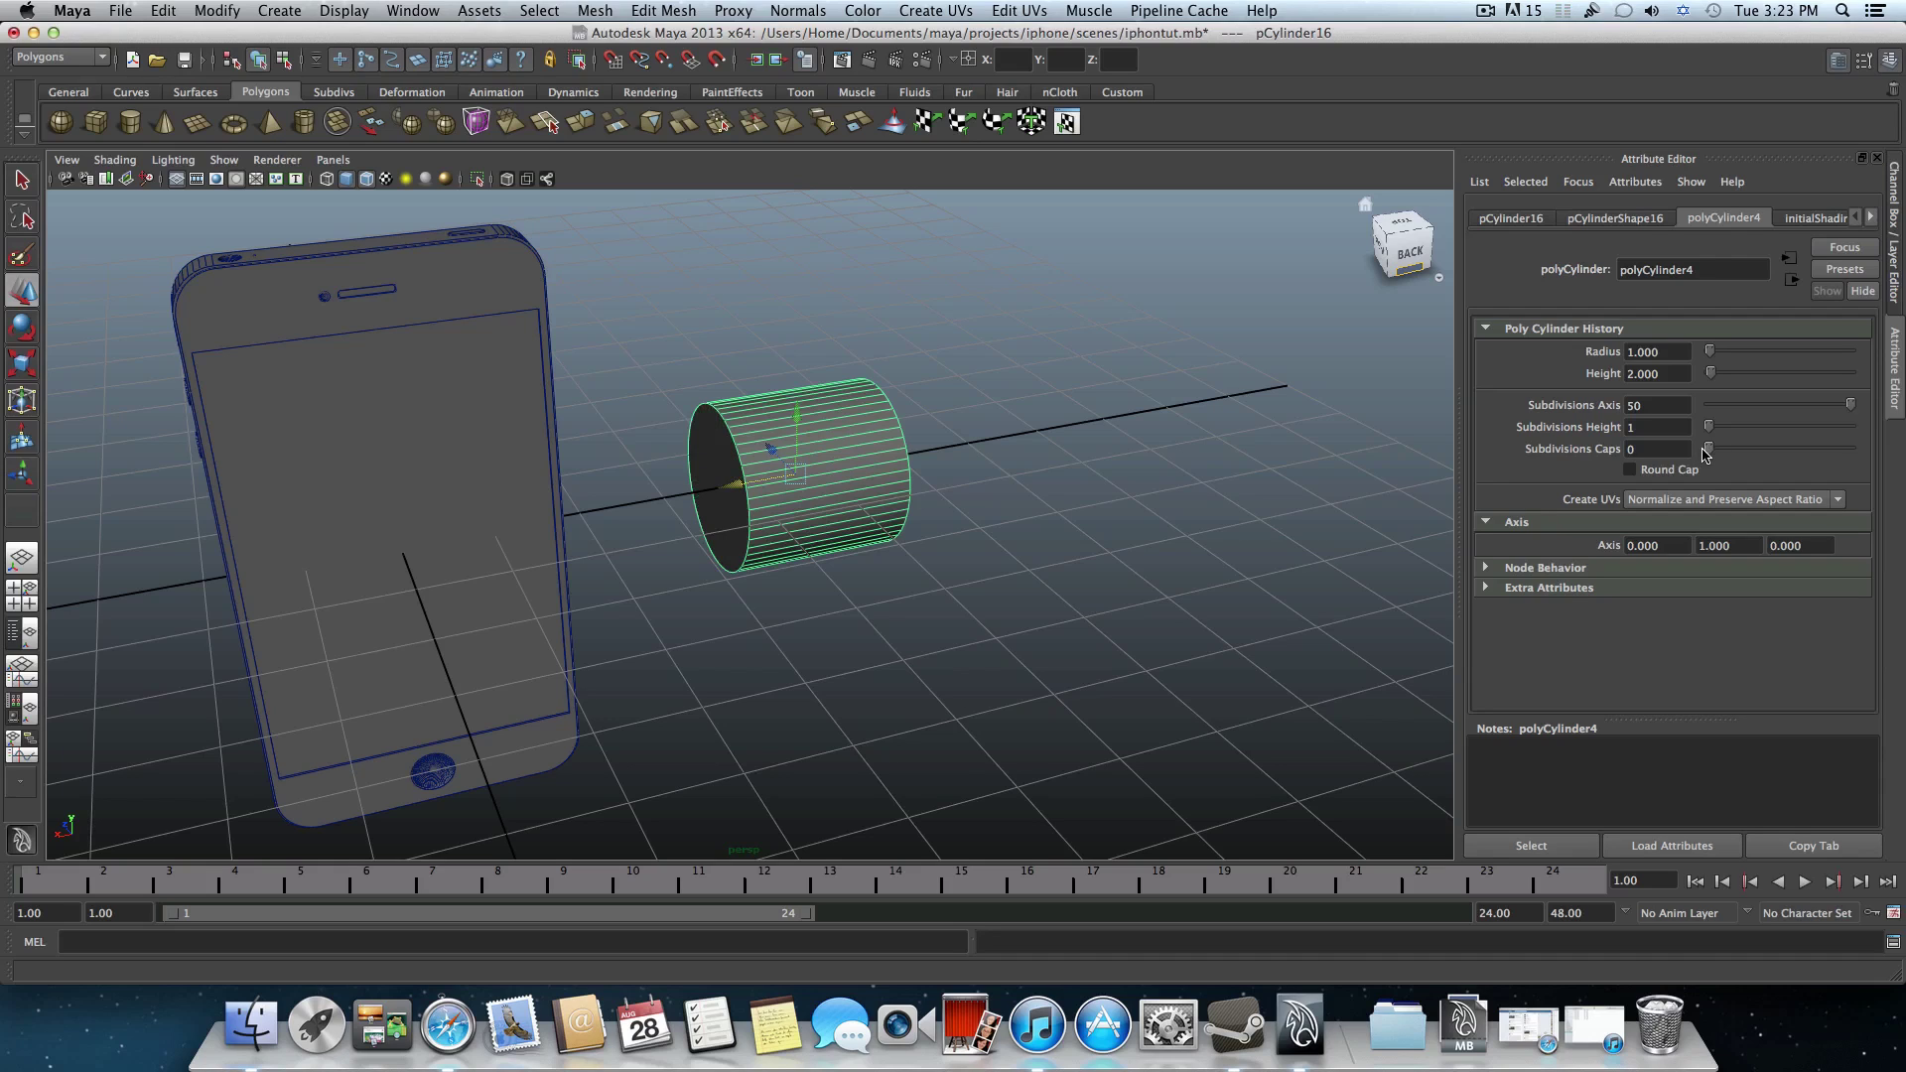
- Extrude the cylinder's phone-facing end cap outward by a local Z of 0.408 and taper it to a local scale of 0.883
right_click_drag(699, 495, 706, 551)
left_click(716, 542)
left_click(557, 123)
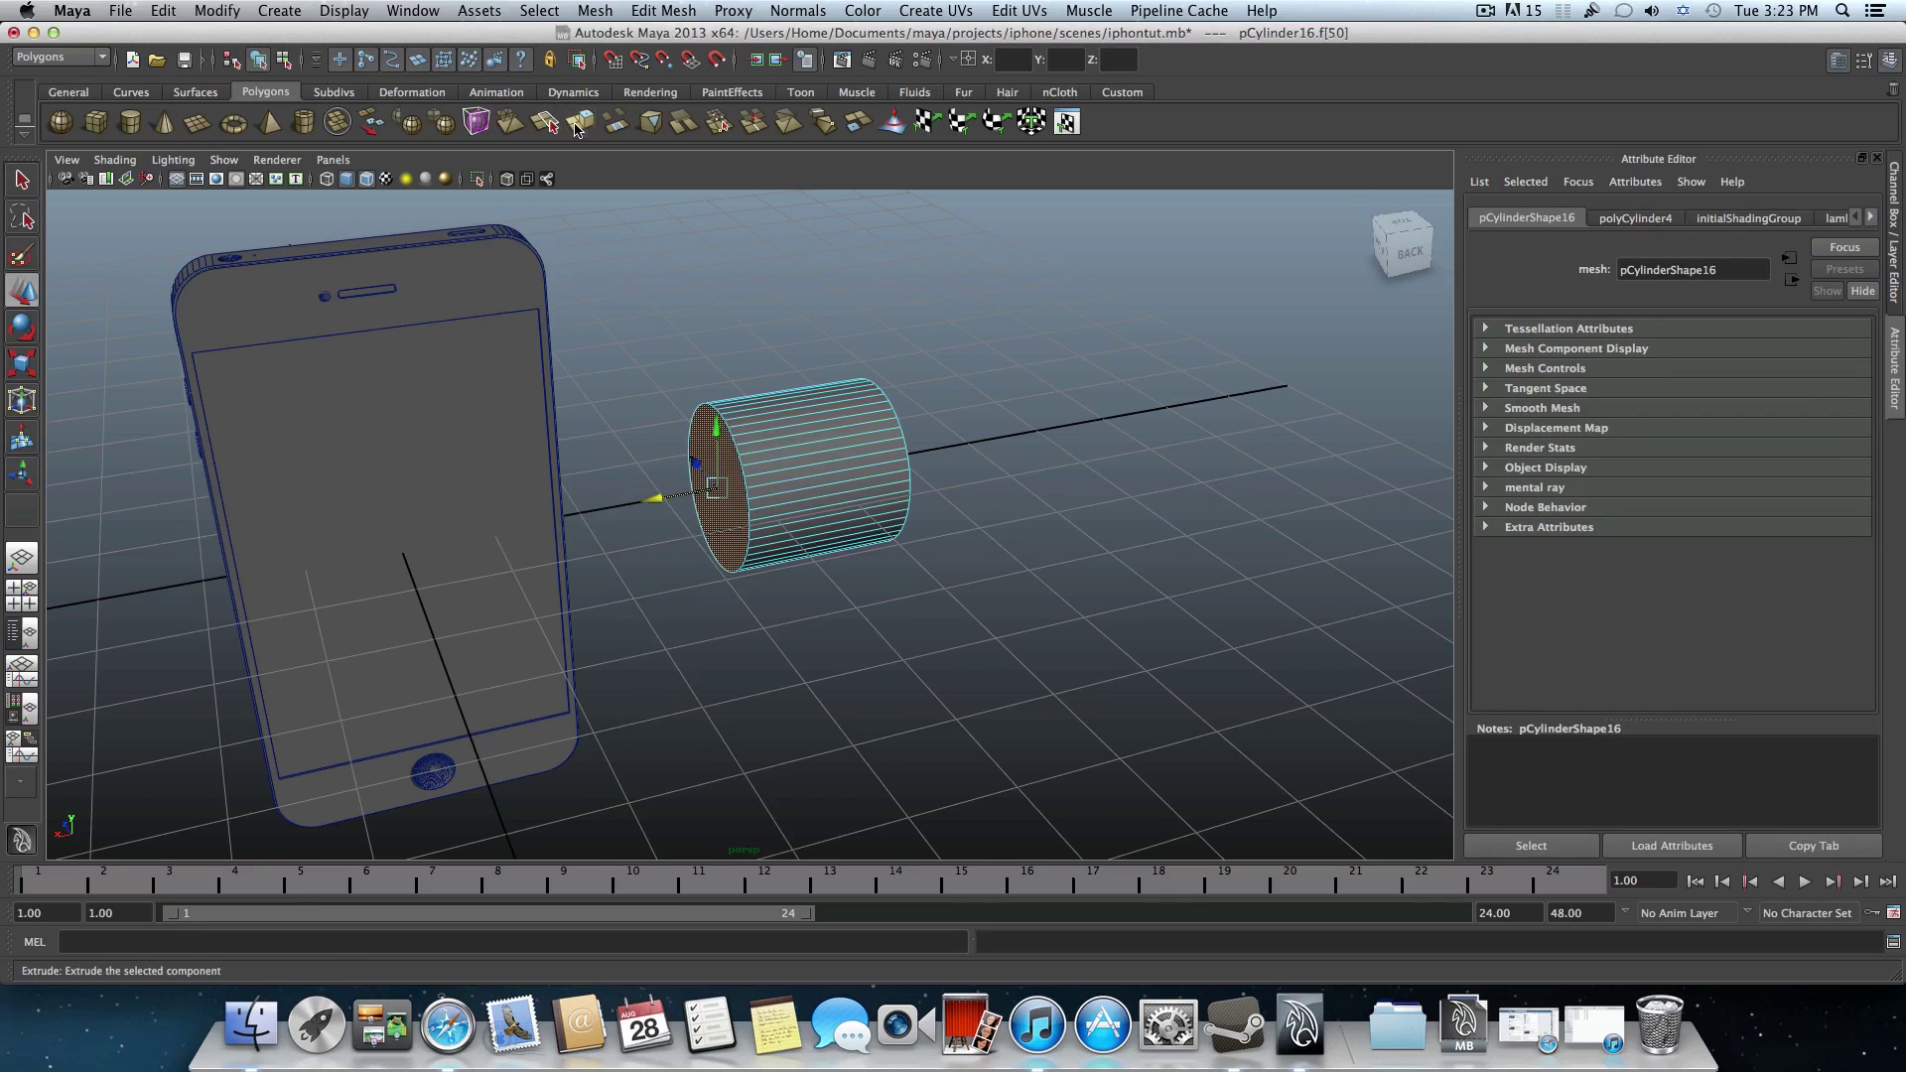
mouse_move(654, 508)
left_mouse_down()
mouse_move(629, 511)
mouse_move(724, 498)
mouse_move(708, 495)
mouse_move(633, 506)
mouse_move(750, 512)
mouse_move(691, 508)
left_mouse_up()
left_click(682, 410)
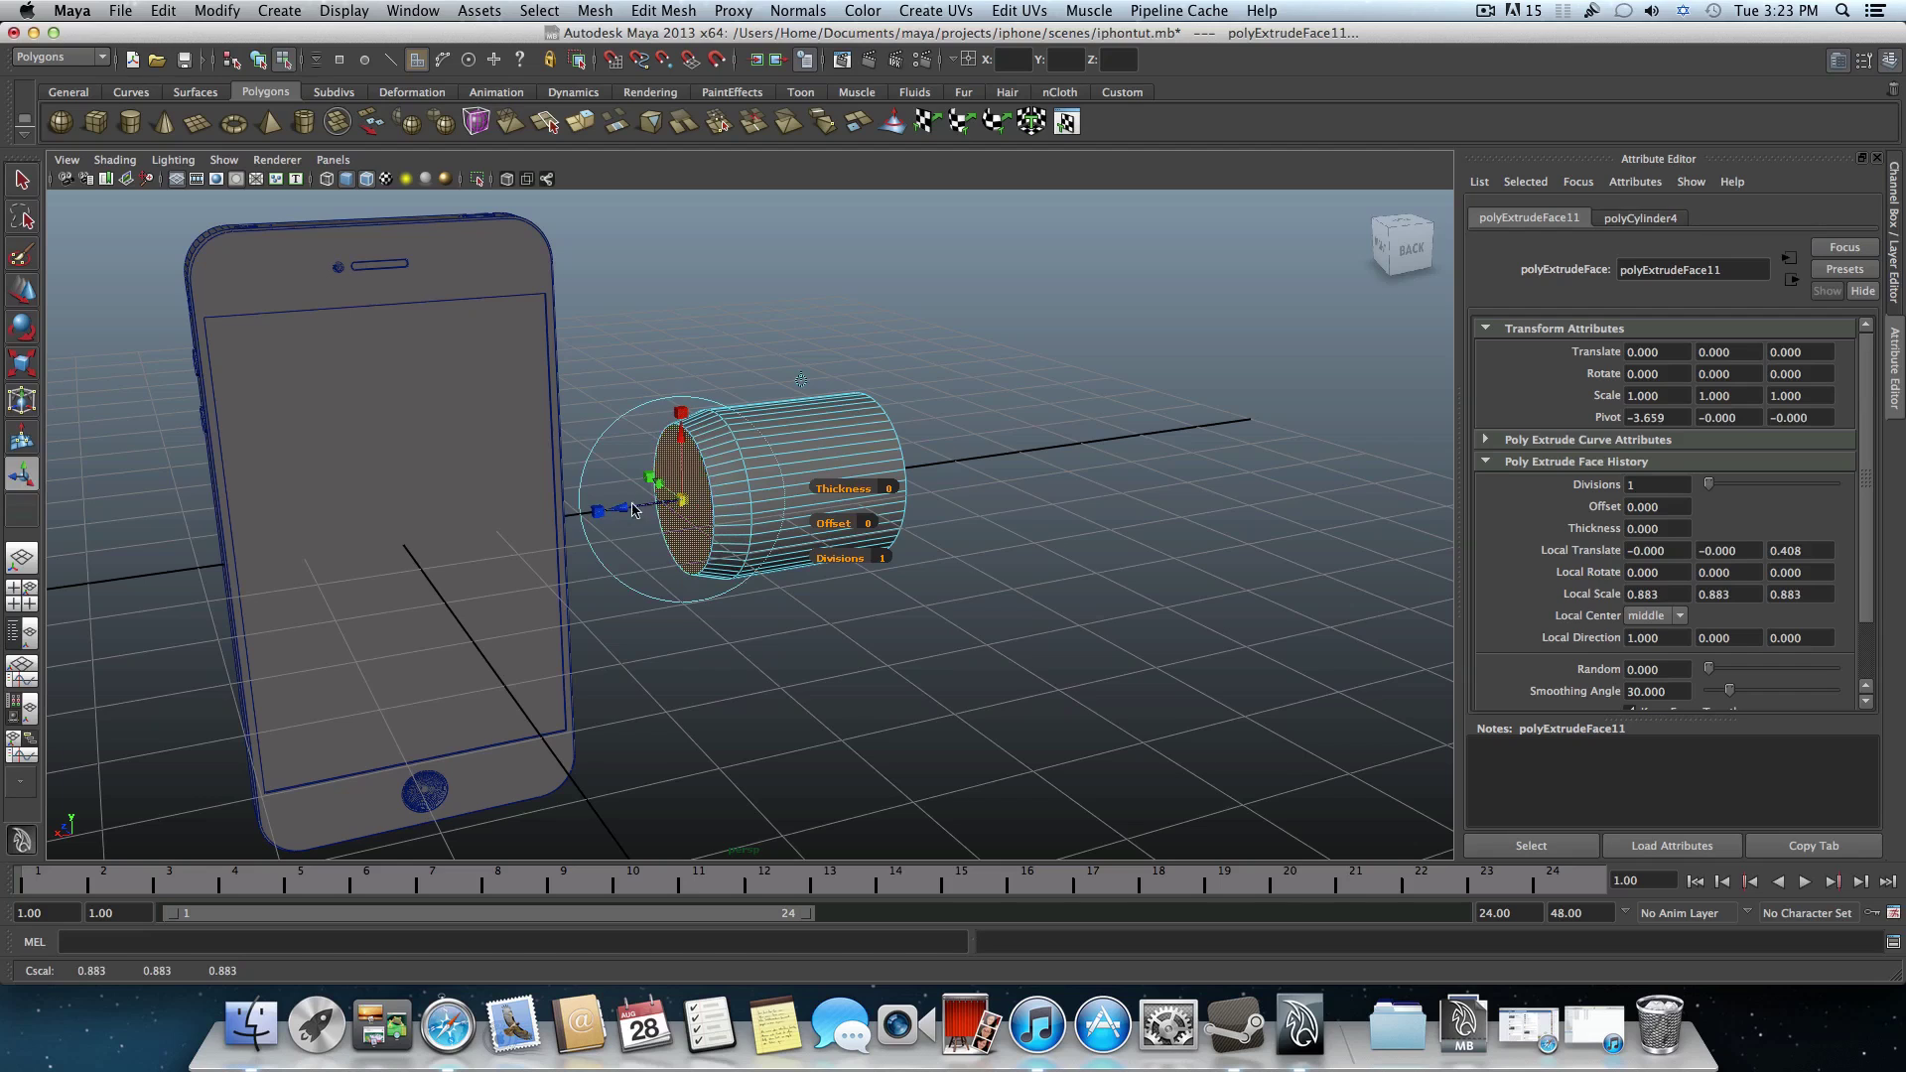
left_click_drag(637, 429, 614, 437, "alt")
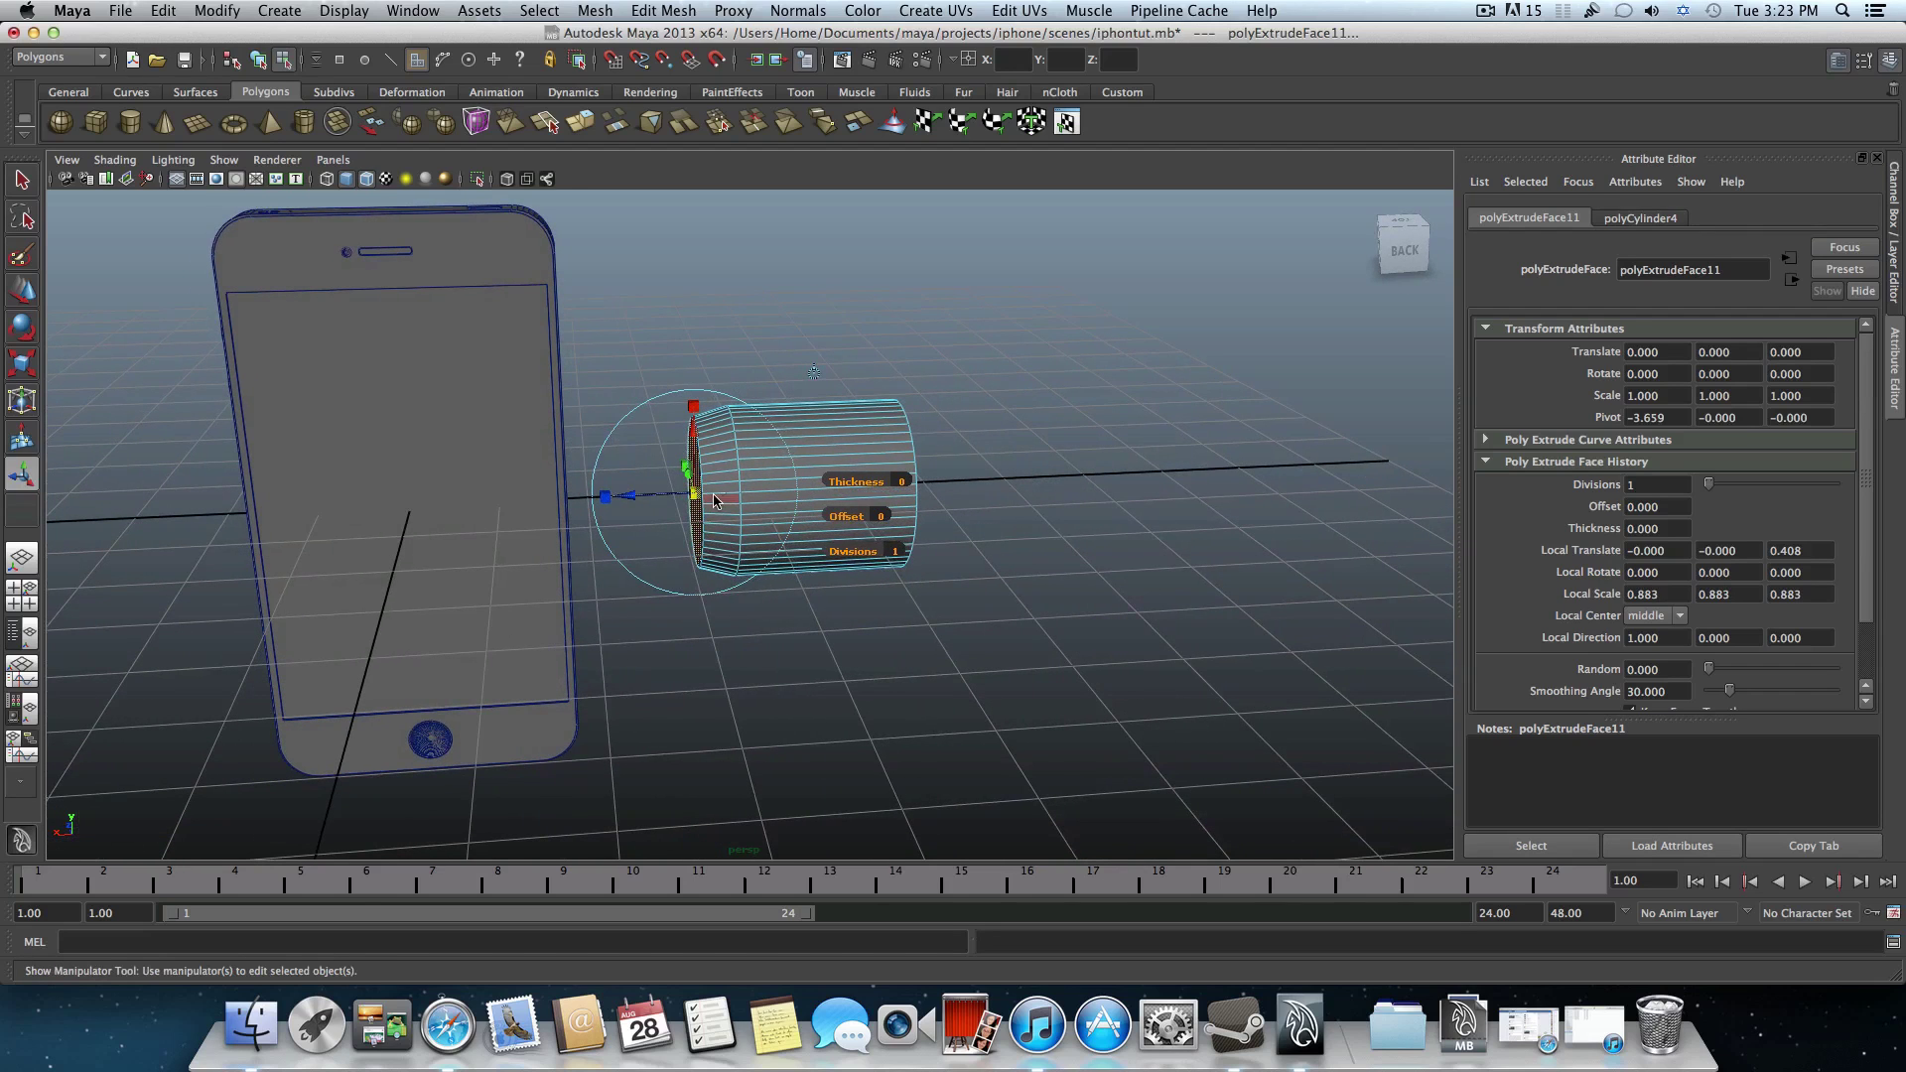
- Return to object mode and scale the whole cylinder down uniformly to a small button-sized piece
key("F8")
left_click(22, 363)
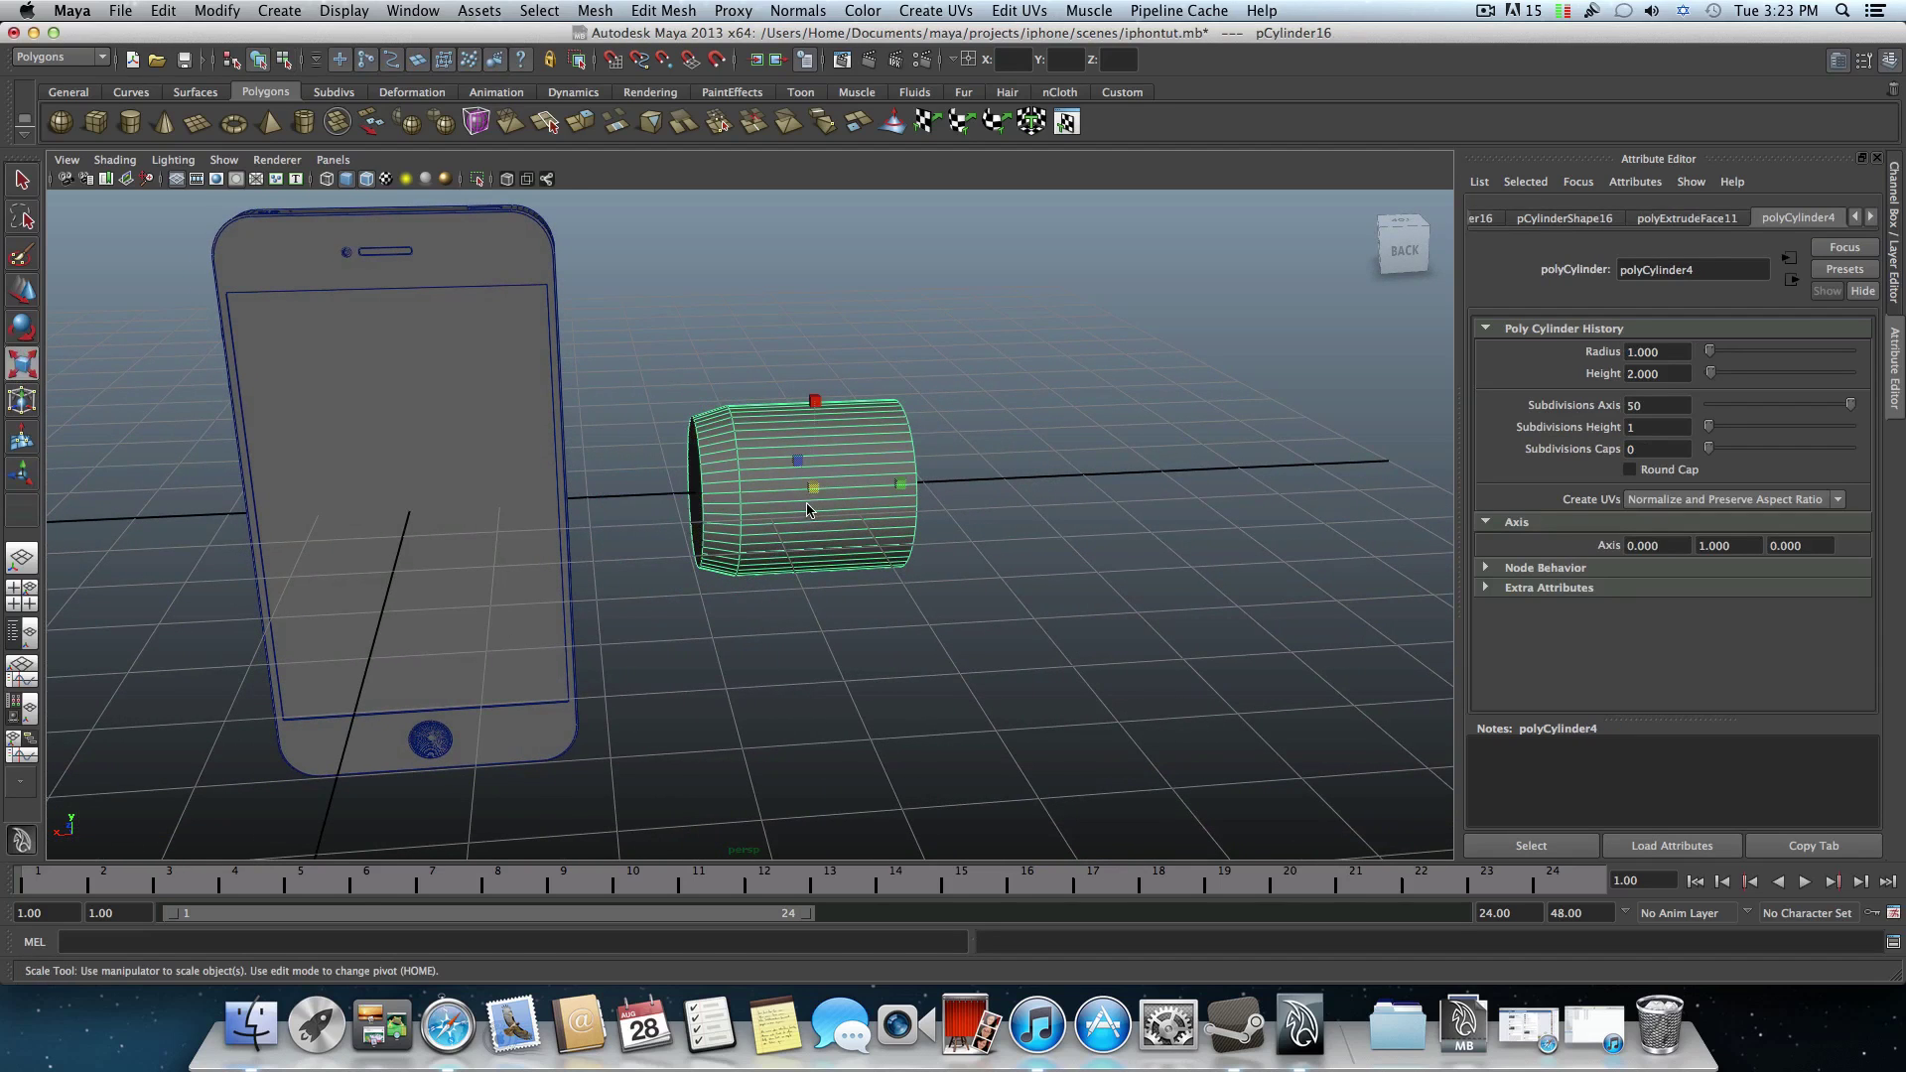
left_click_drag(818, 498, 661, 555)
right_click_drag(661, 555, 1016, 578, "alt")
left_click_drag(1016, 578, 910, 579, "alt")
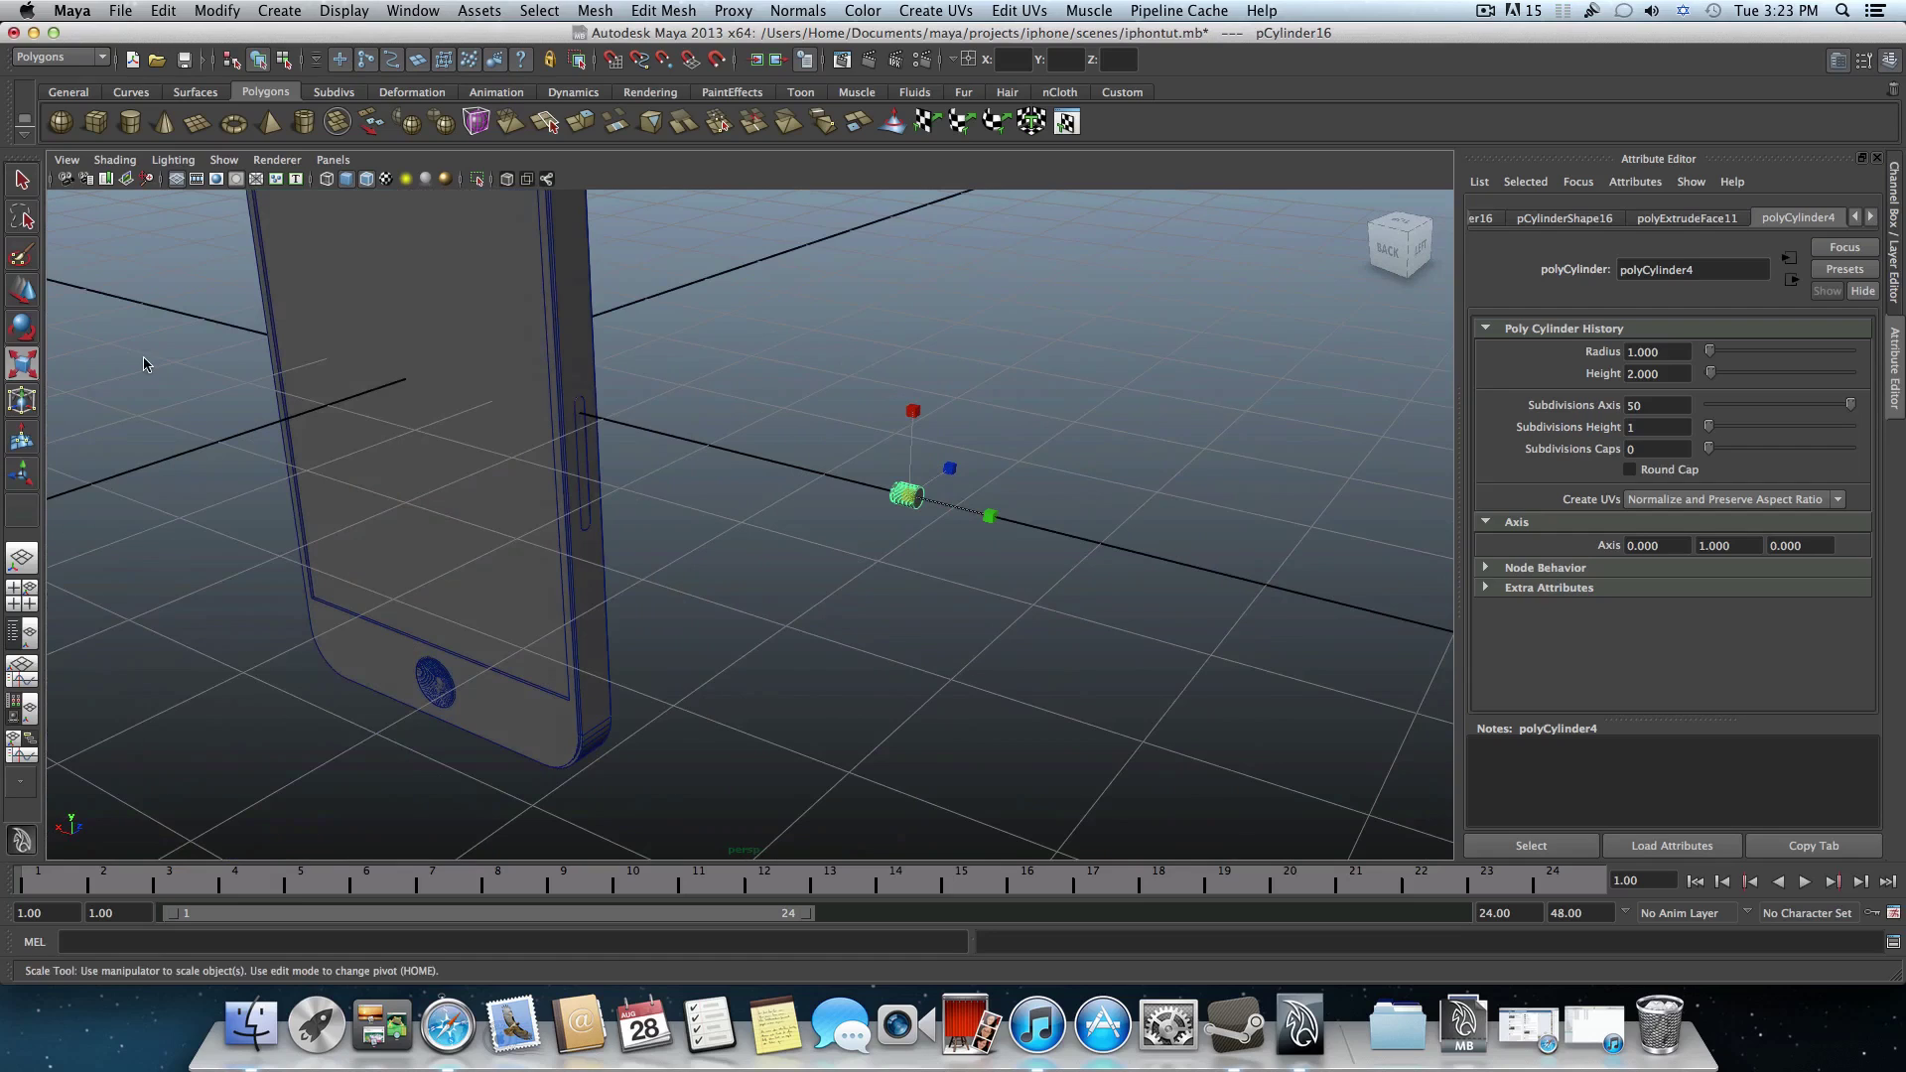
- Move the small cylinder onto the phone's side edge, over the lower part of the rounded slot
left_click(25, 296)
left_click_drag(867, 491, 586, 453)
right_click_drag(596, 496, 847, 548, "alt")
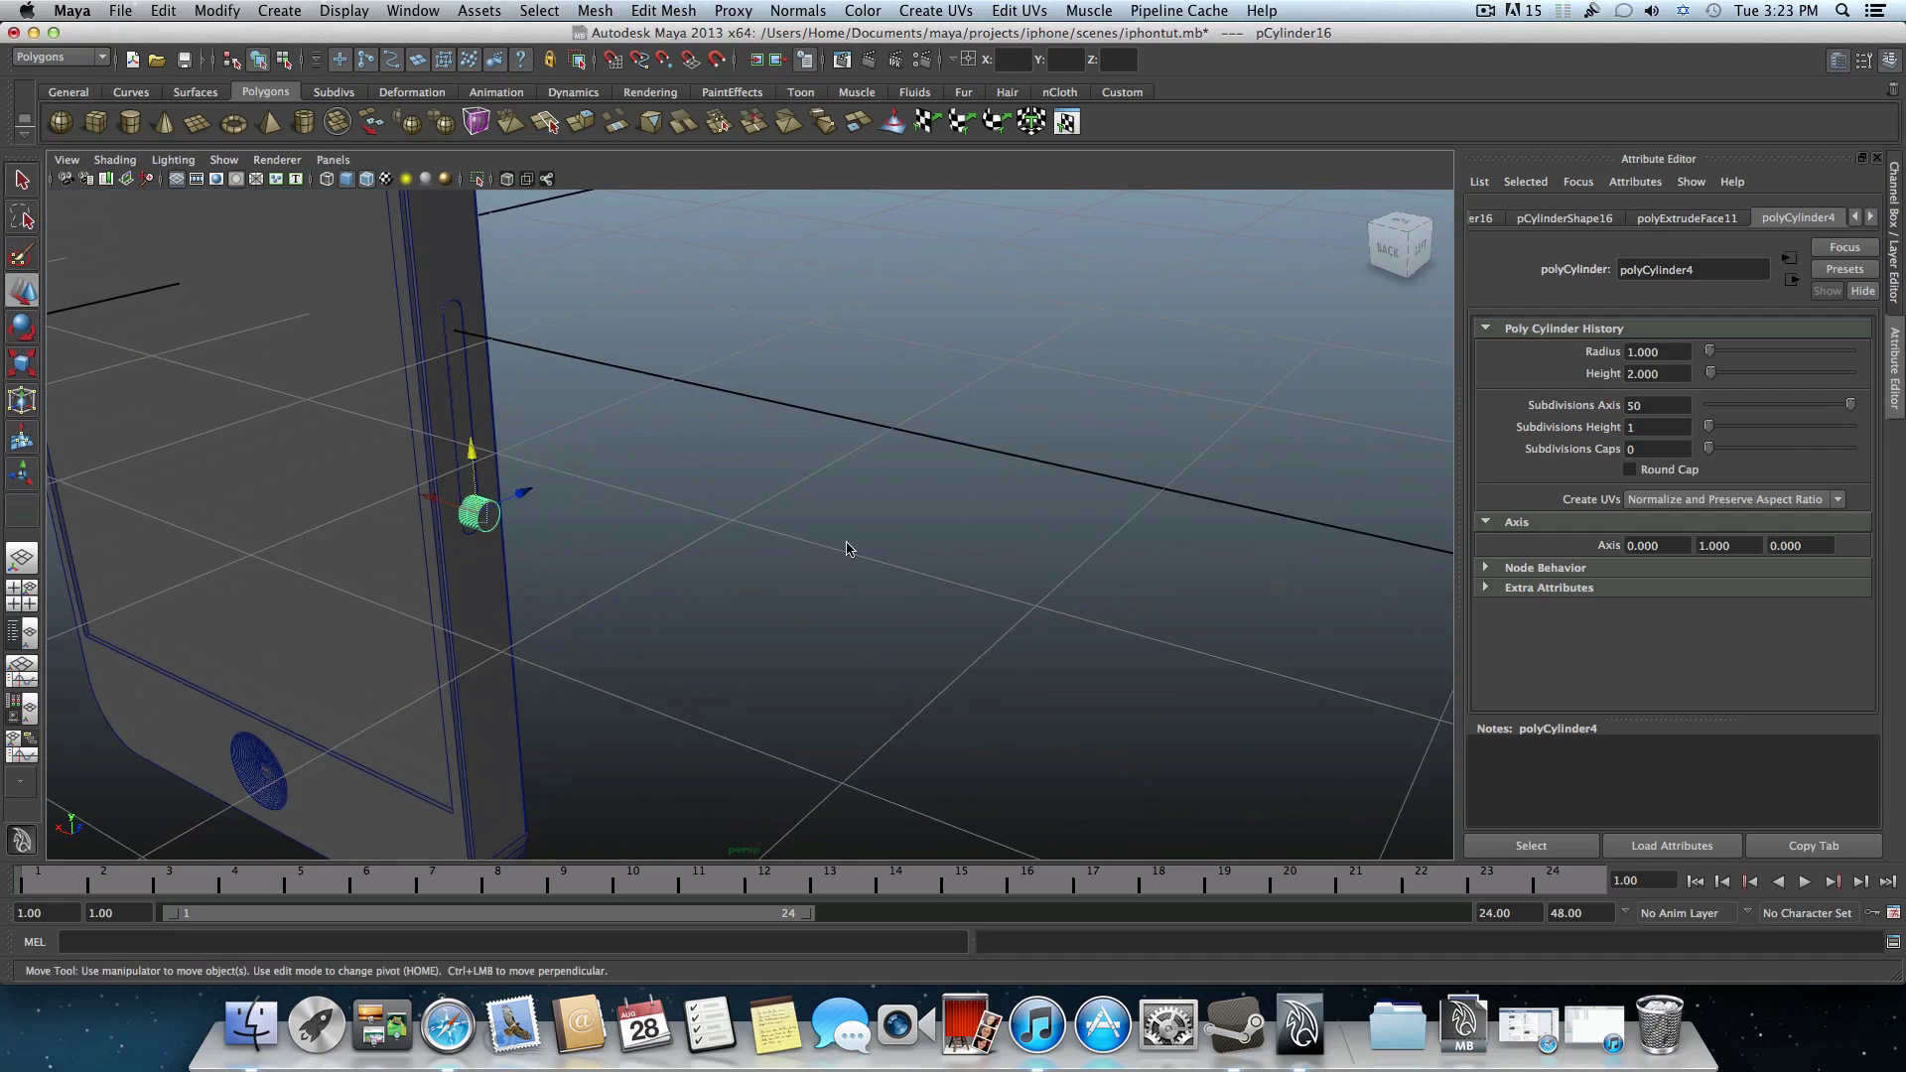
right_click_drag(479, 492, 695, 544, "alt")
middle_click_drag(510, 502, 752, 482, "alt")
right_click_drag(459, 485, 895, 543, "alt")
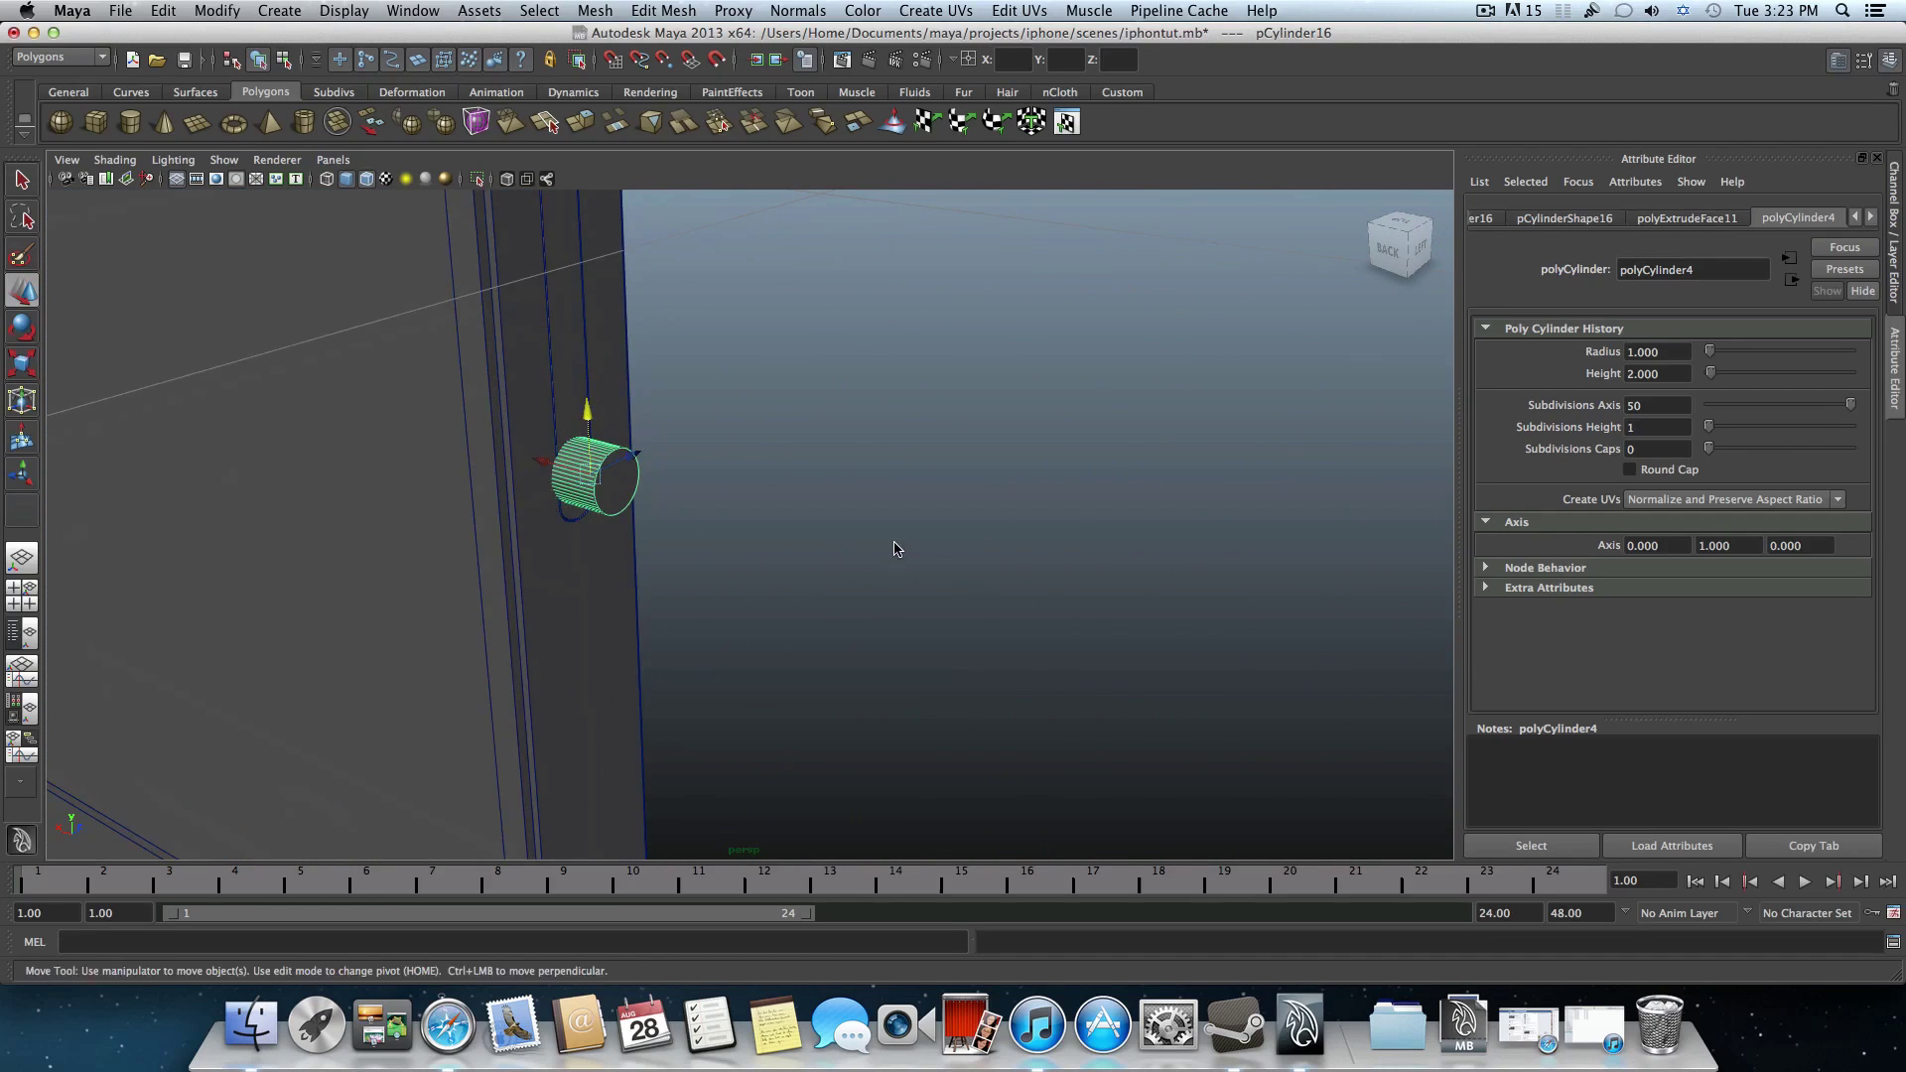
left_click_drag(895, 549, 415, 437, "alt")
- Scale the cylinder down uniformly until its diameter roughly matches the slot's width
left_click(22, 362)
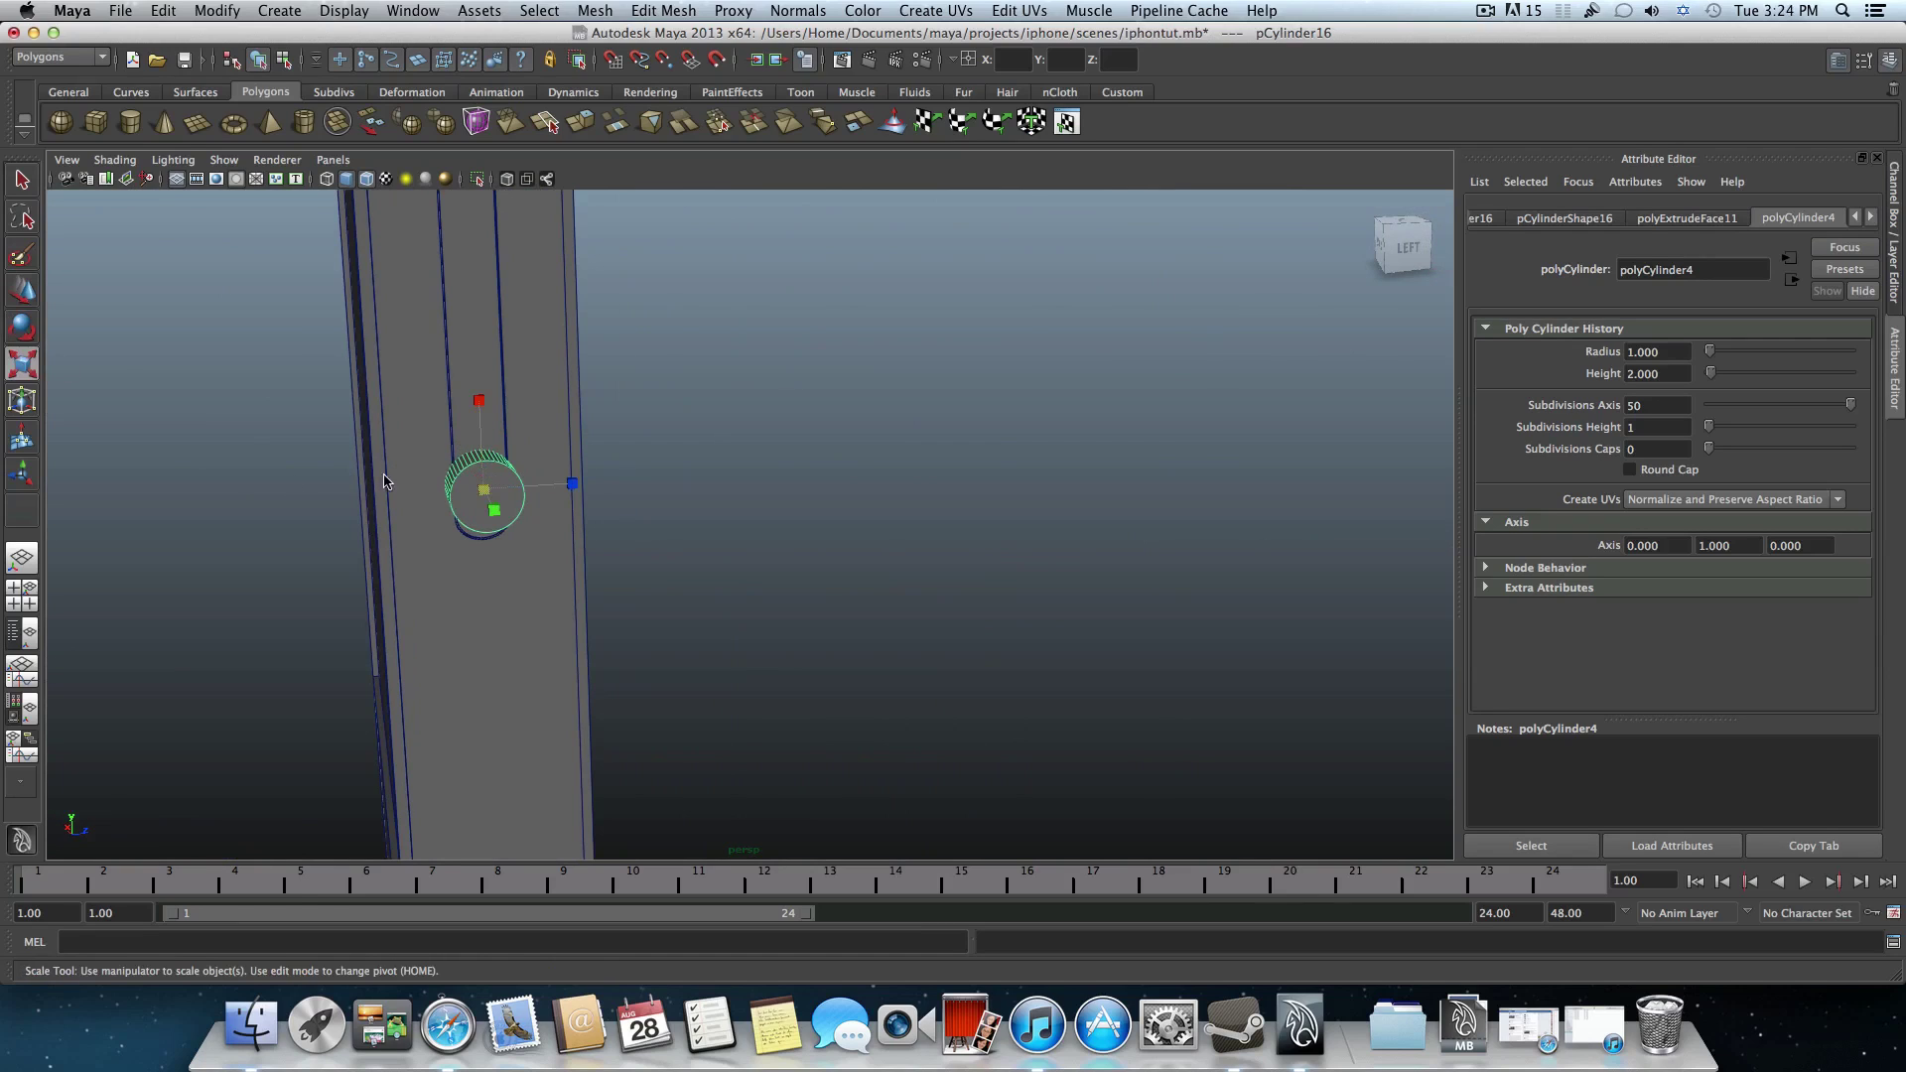
left_click_drag(490, 507, 344, 545)
mouse_move(344, 545)
right_mouse_down("alt")
mouse_move(583, 507)
mouse_move(353, 518)
right_mouse_up("alt")
middle_click_drag(354, 517, 754, 443, "alt")
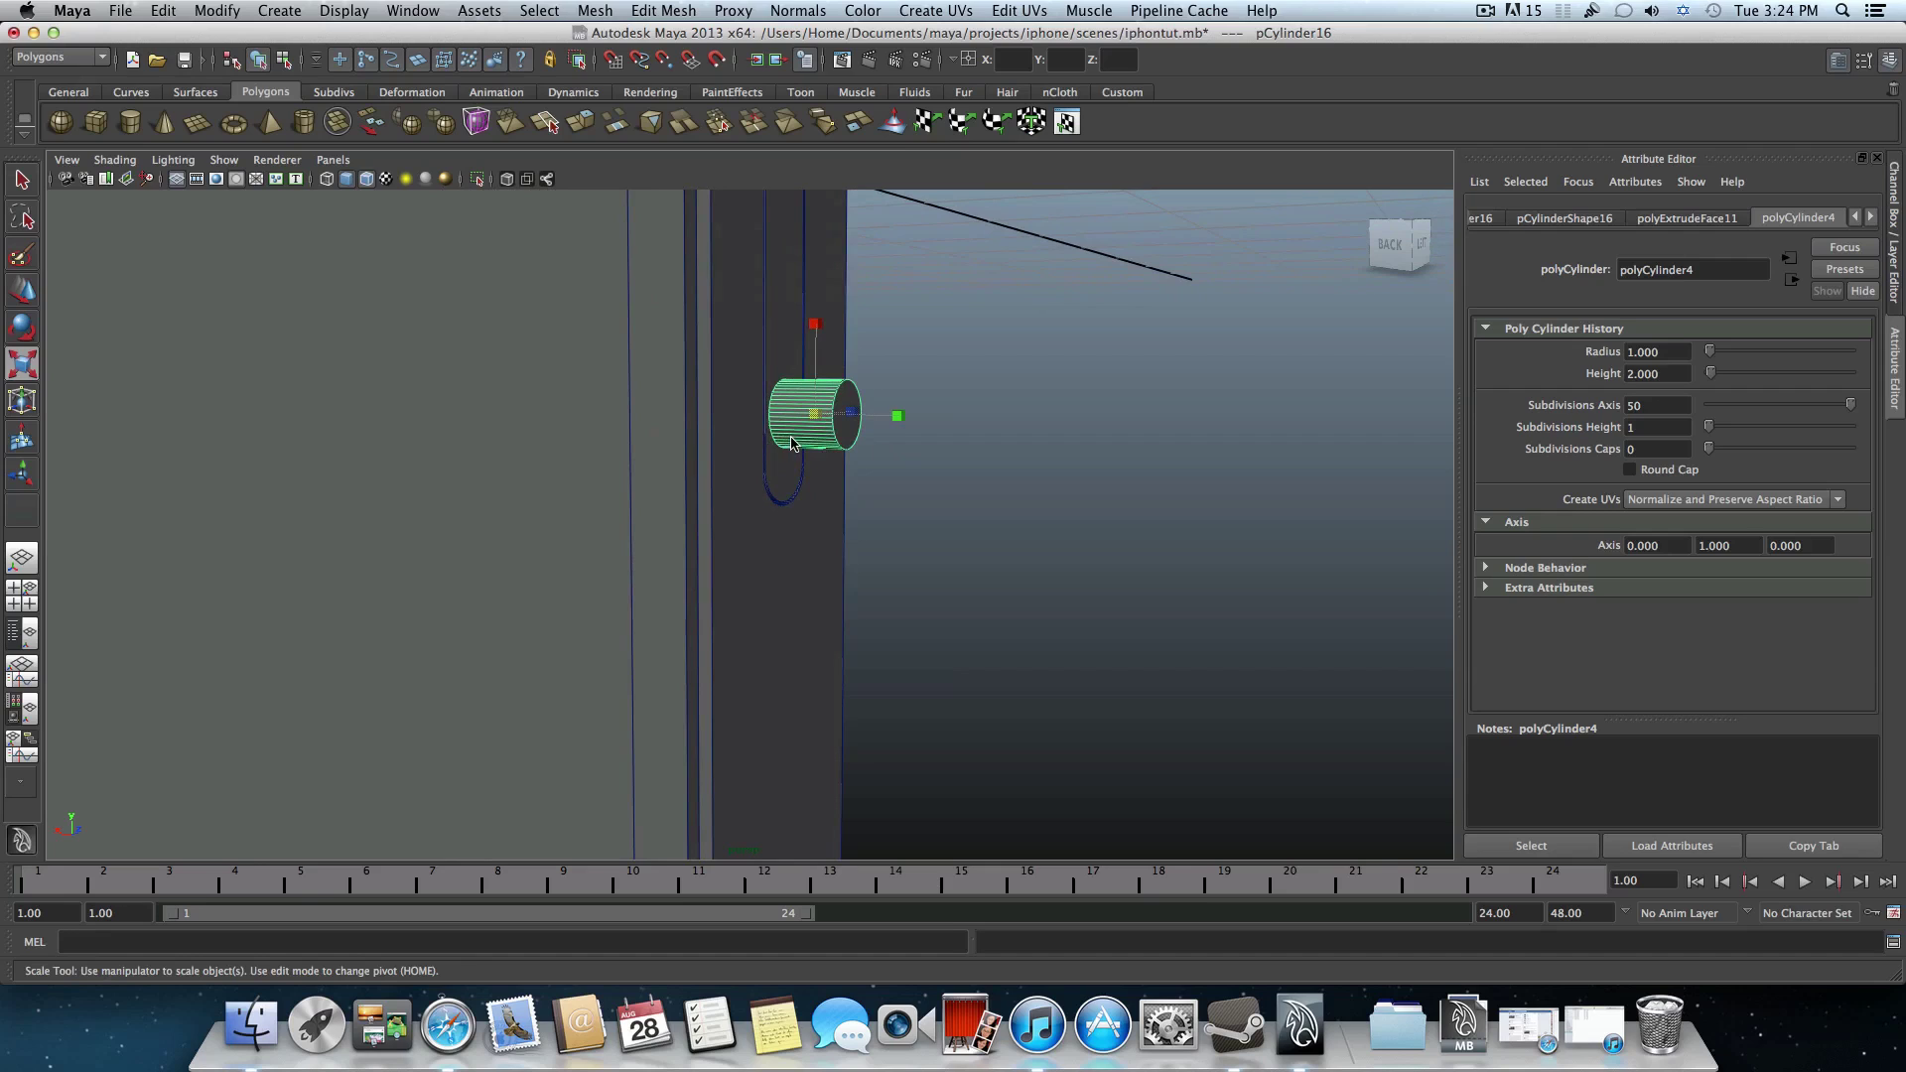
- Lower the cylinder along the slot so it sits just inside the slot's rounded lower end
left_click_drag(789, 435, 759, 544, "alt")
key("w")
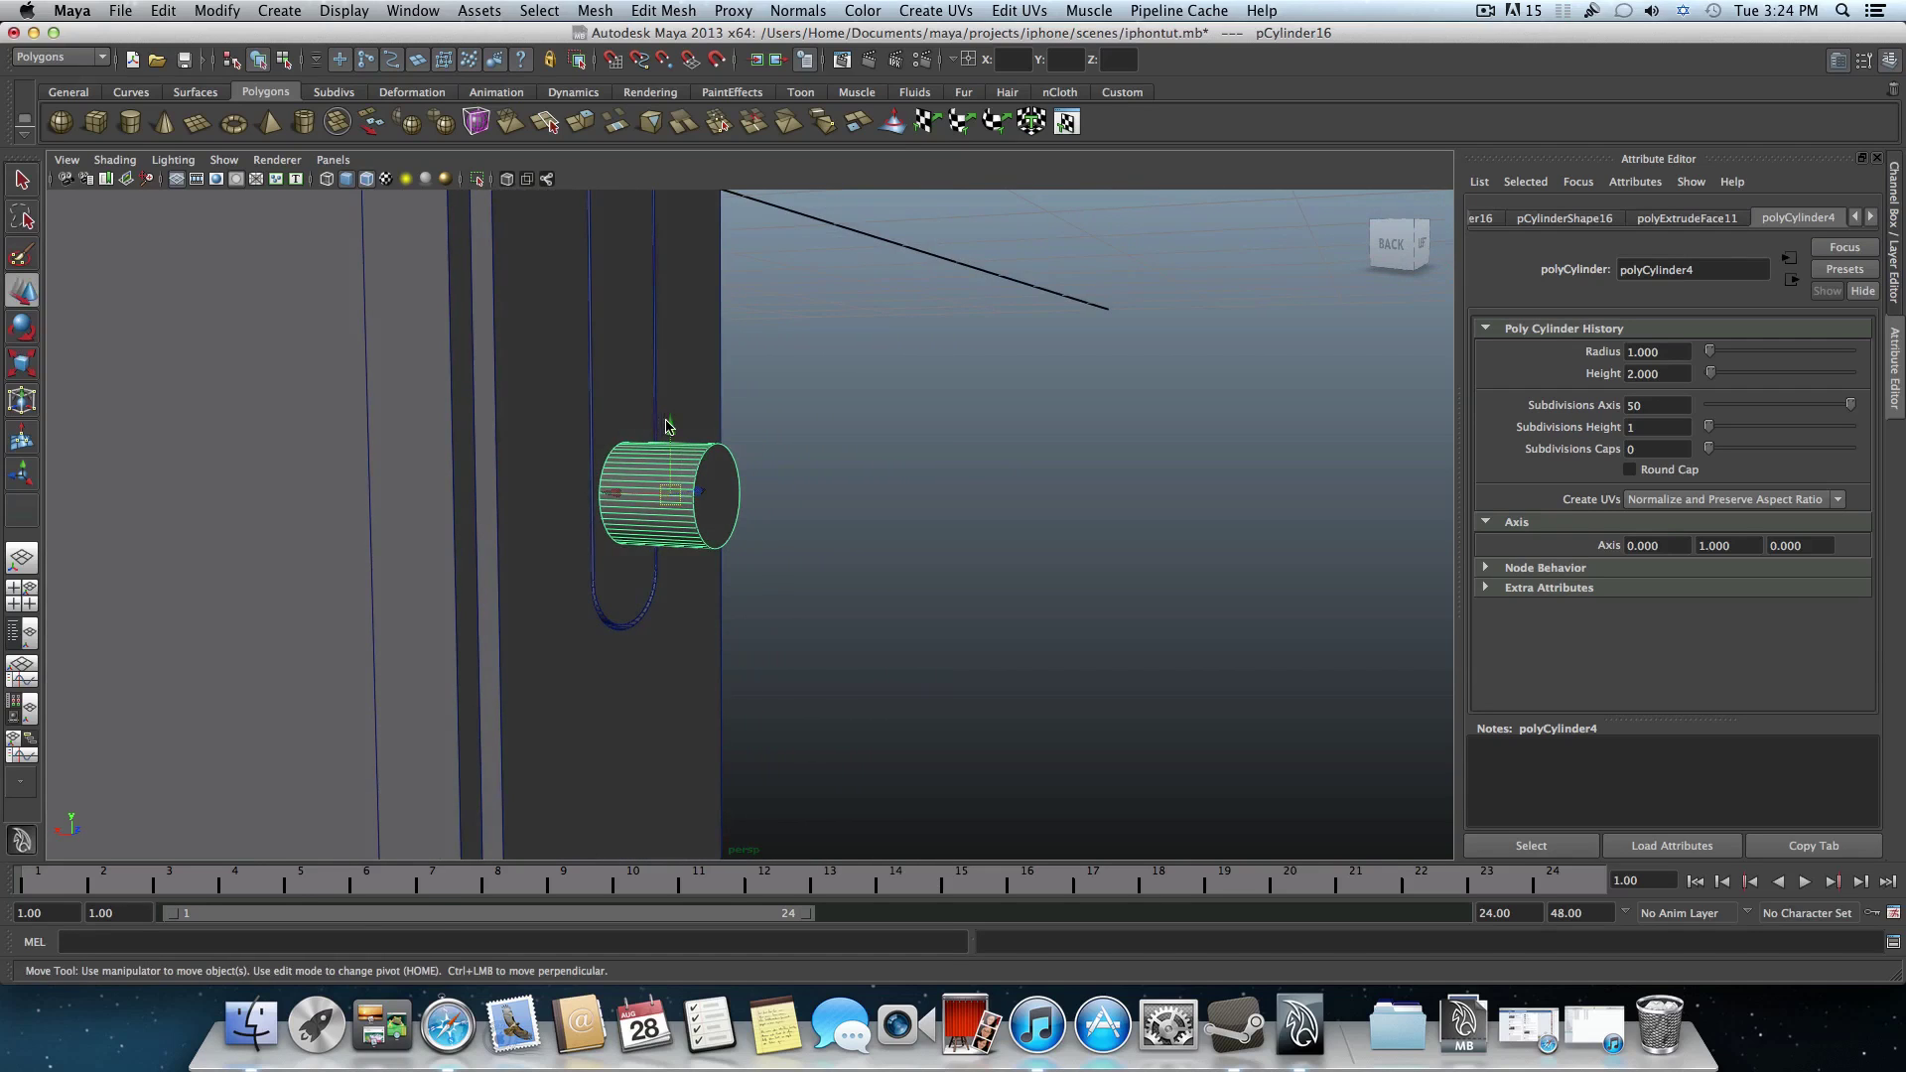
left_click_drag(666, 427, 671, 503)
left_click_drag(456, 496, 621, 502, "alt")
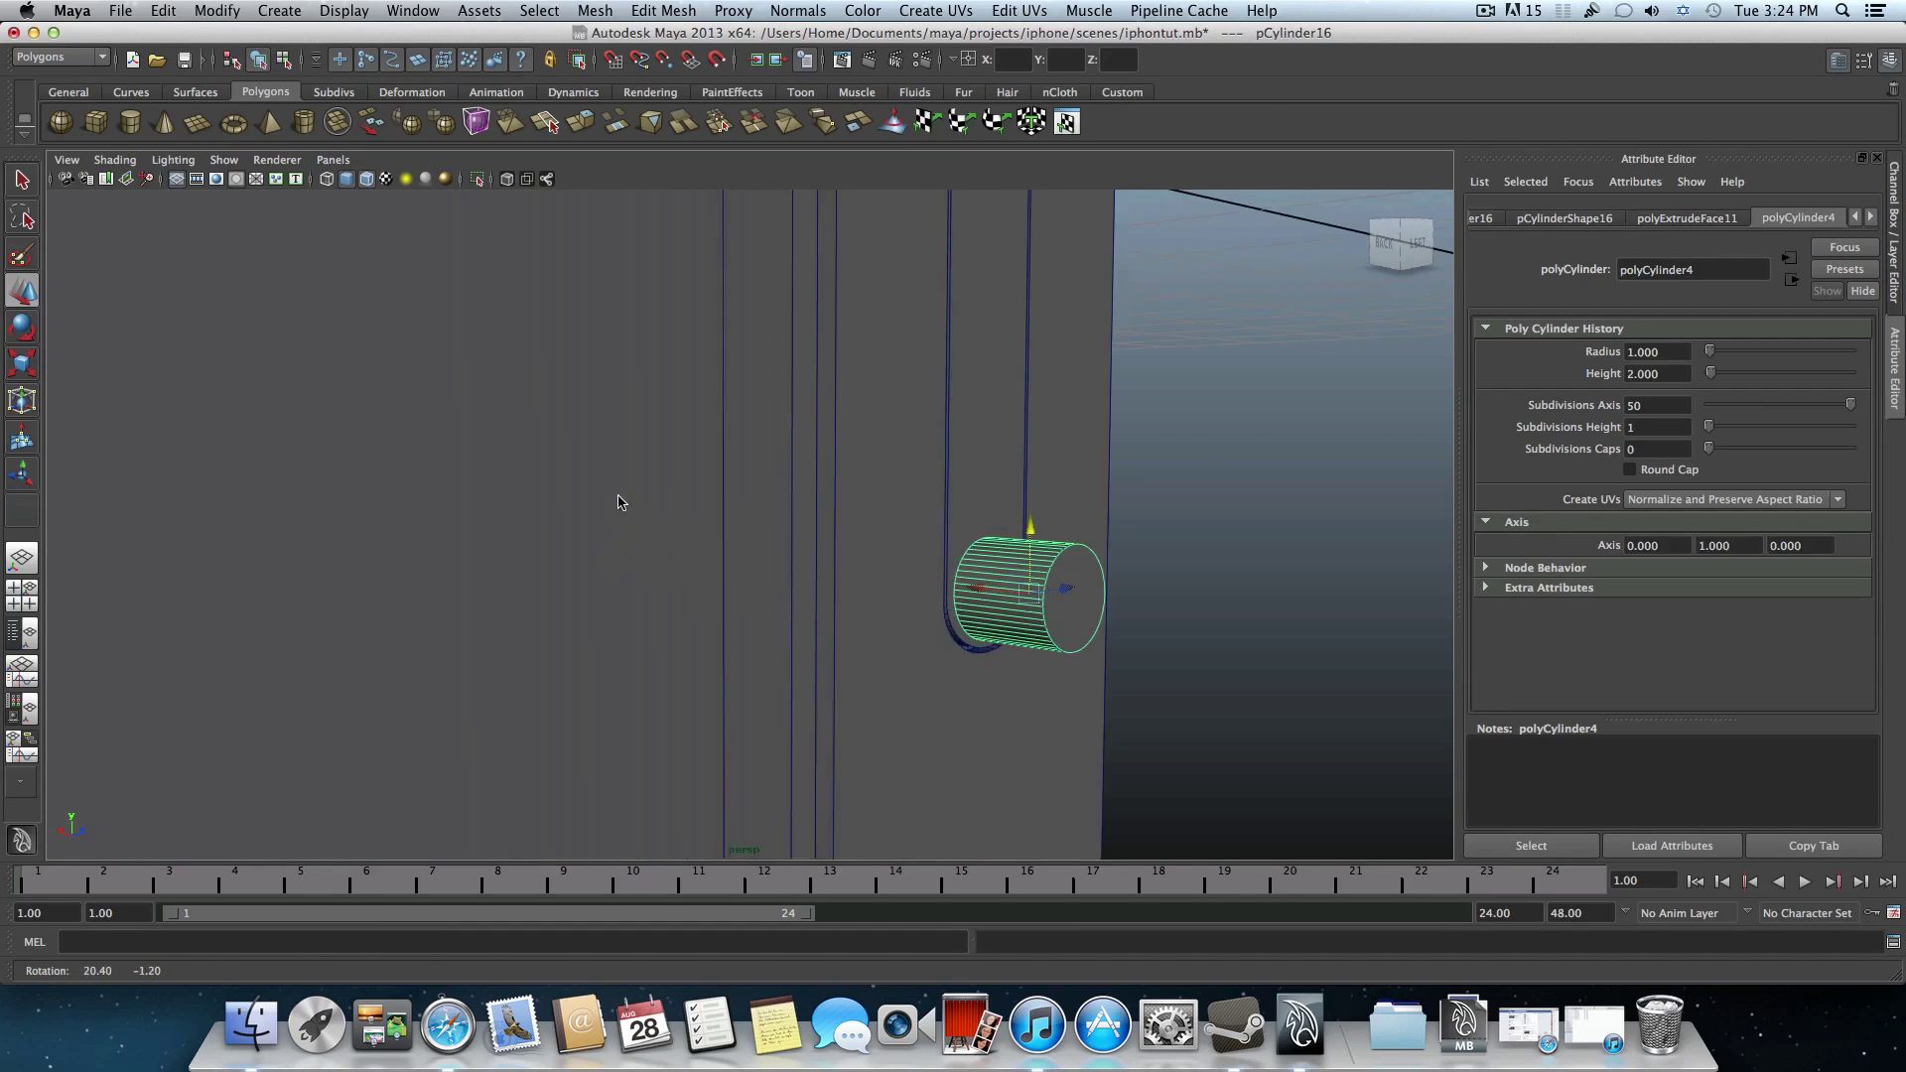
middle_click_drag(622, 502, 328, 344, "alt")
left_click_drag(510, 438, 383, 442, "alt")
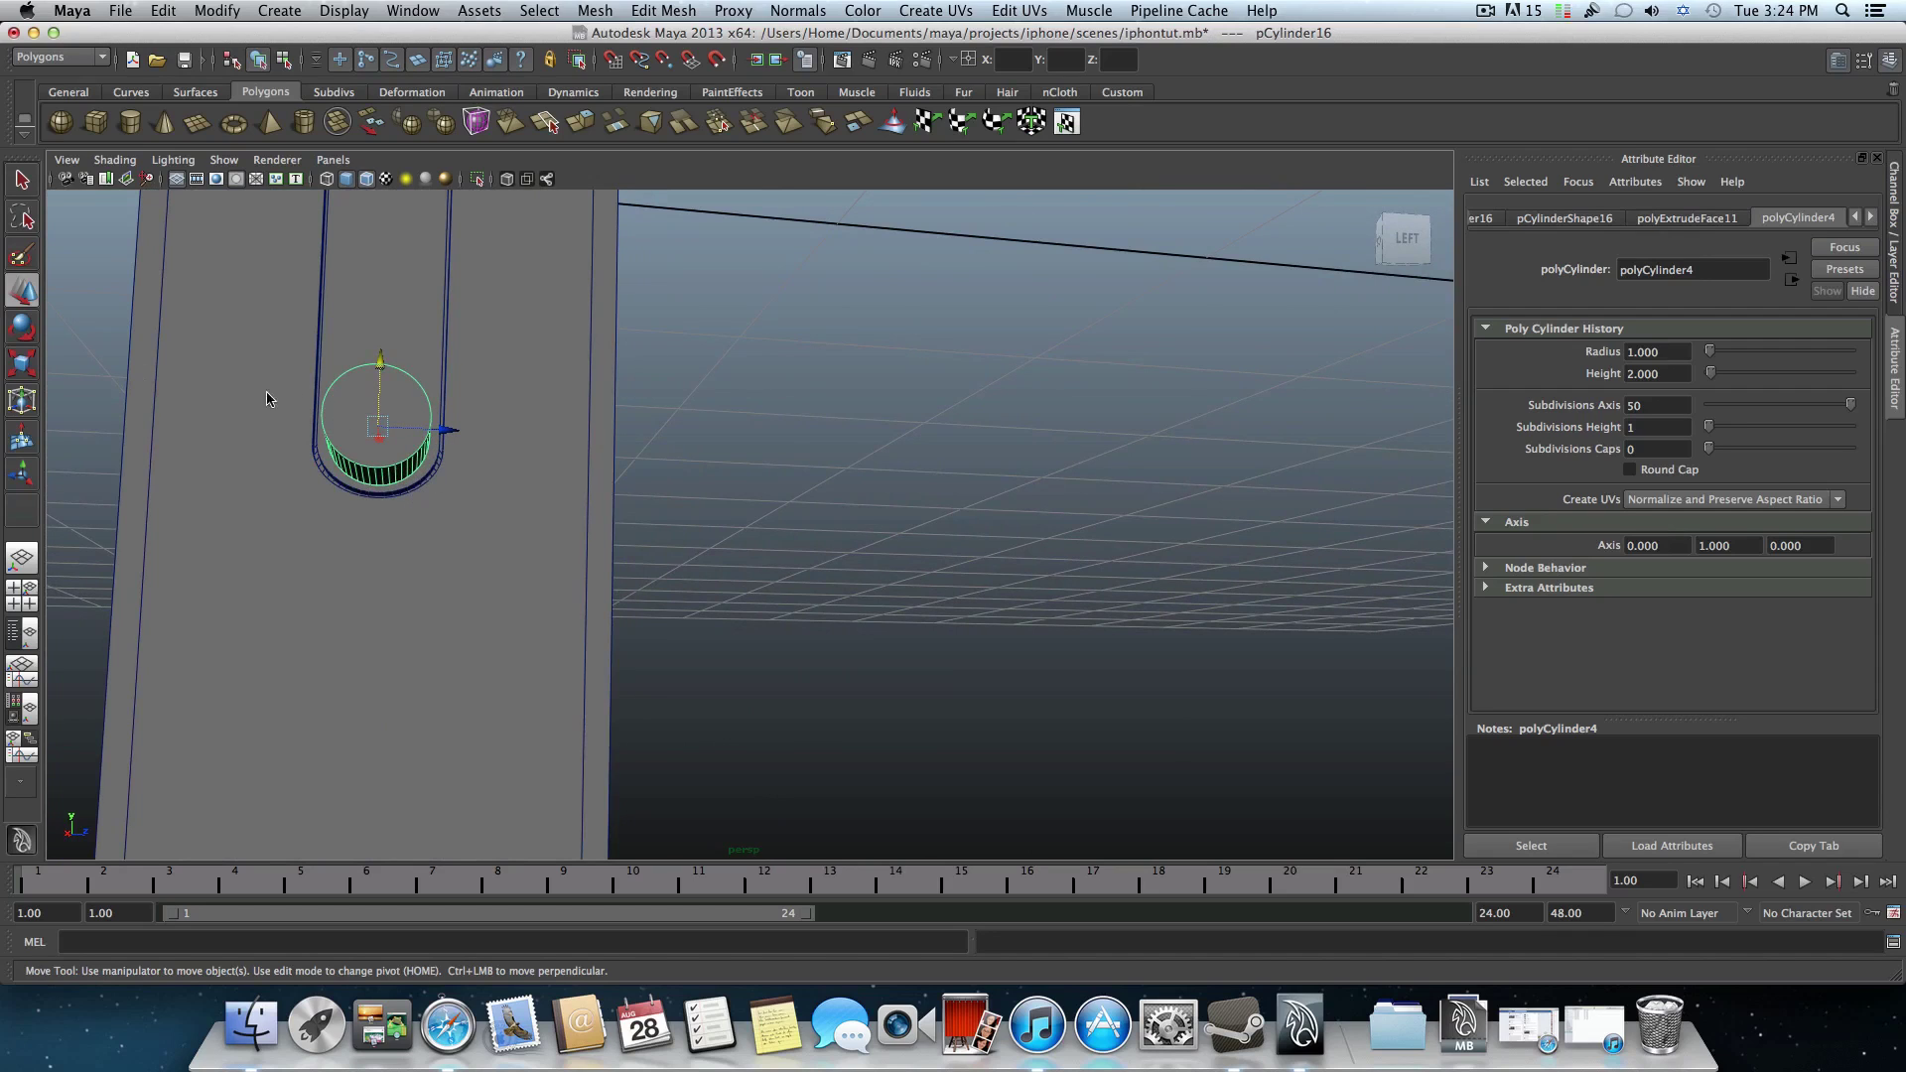
left_click_drag(369, 362, 404, 374)
middle_click_drag(404, 374, 503, 524, "alt")
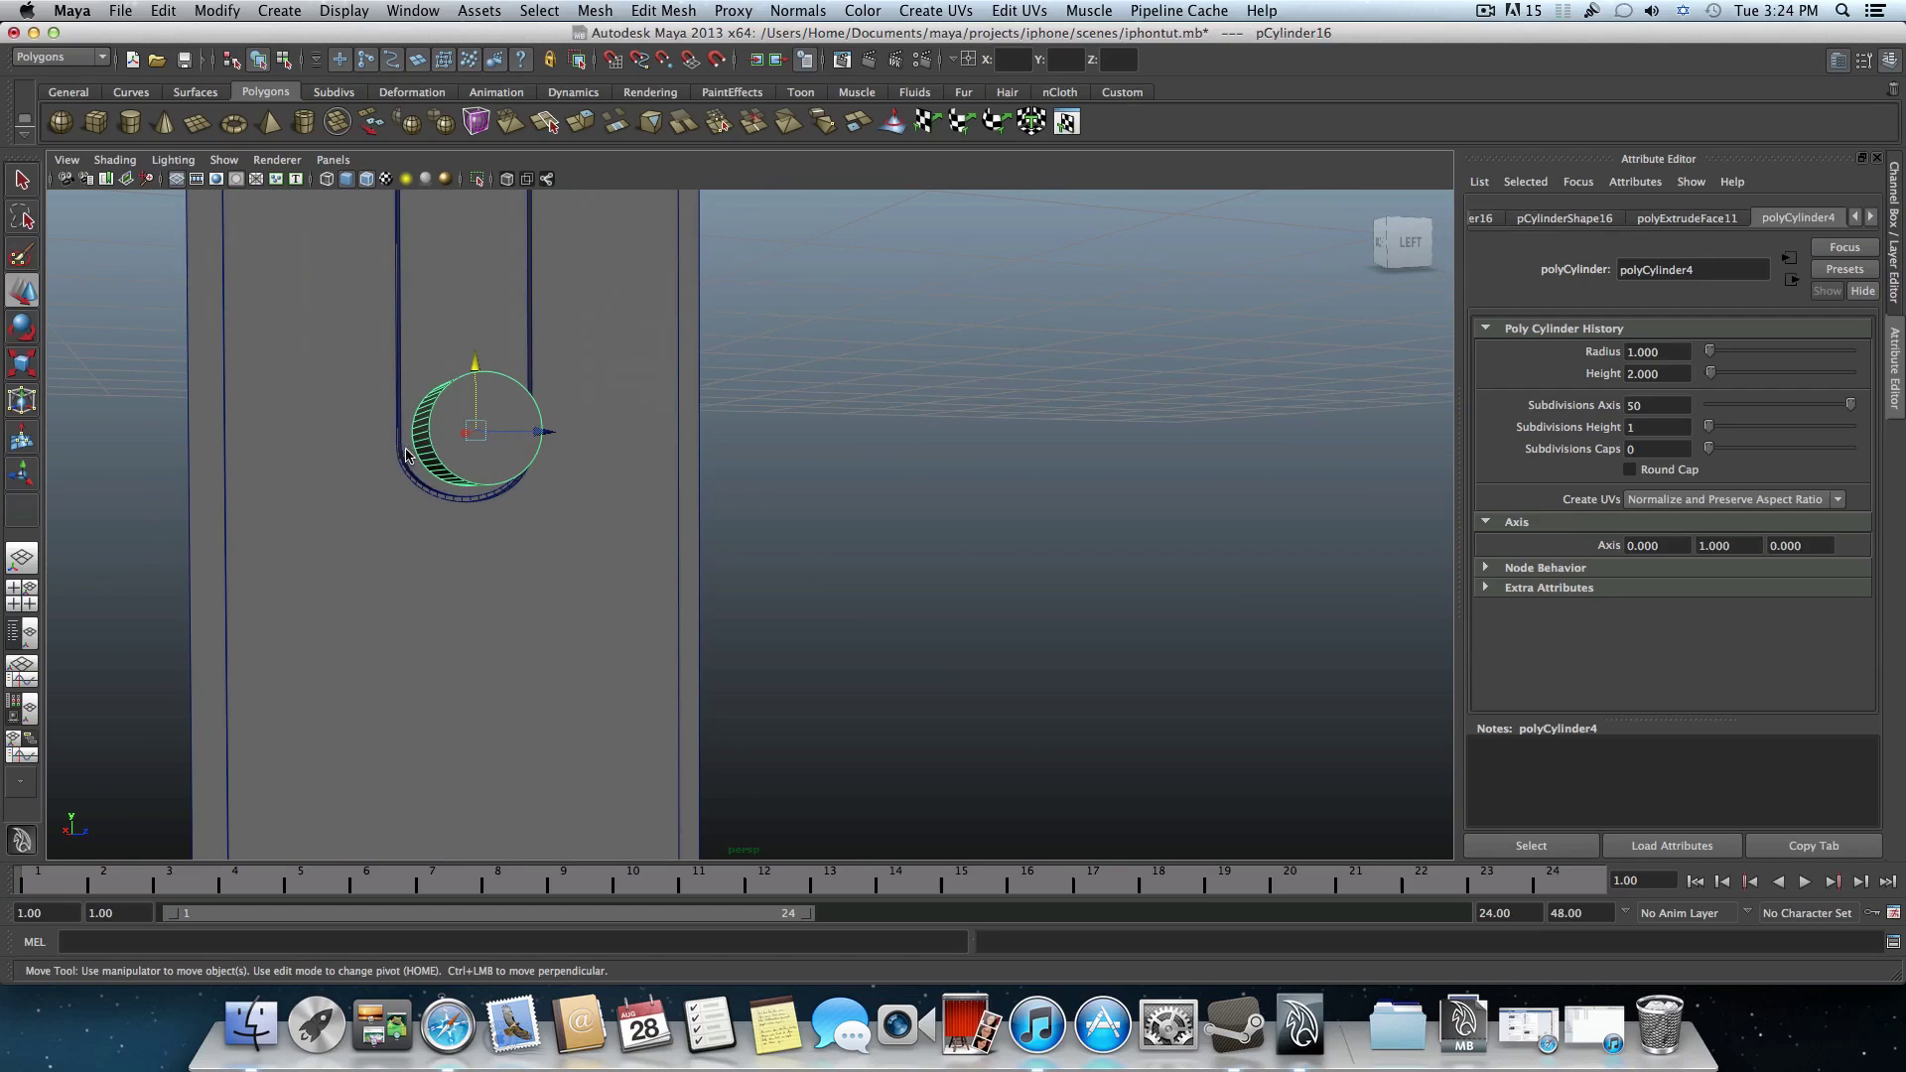
- Fine-tune the cylinder's uniform scale to 0.046 and check its fit in the slot from the straight left view
key("r")
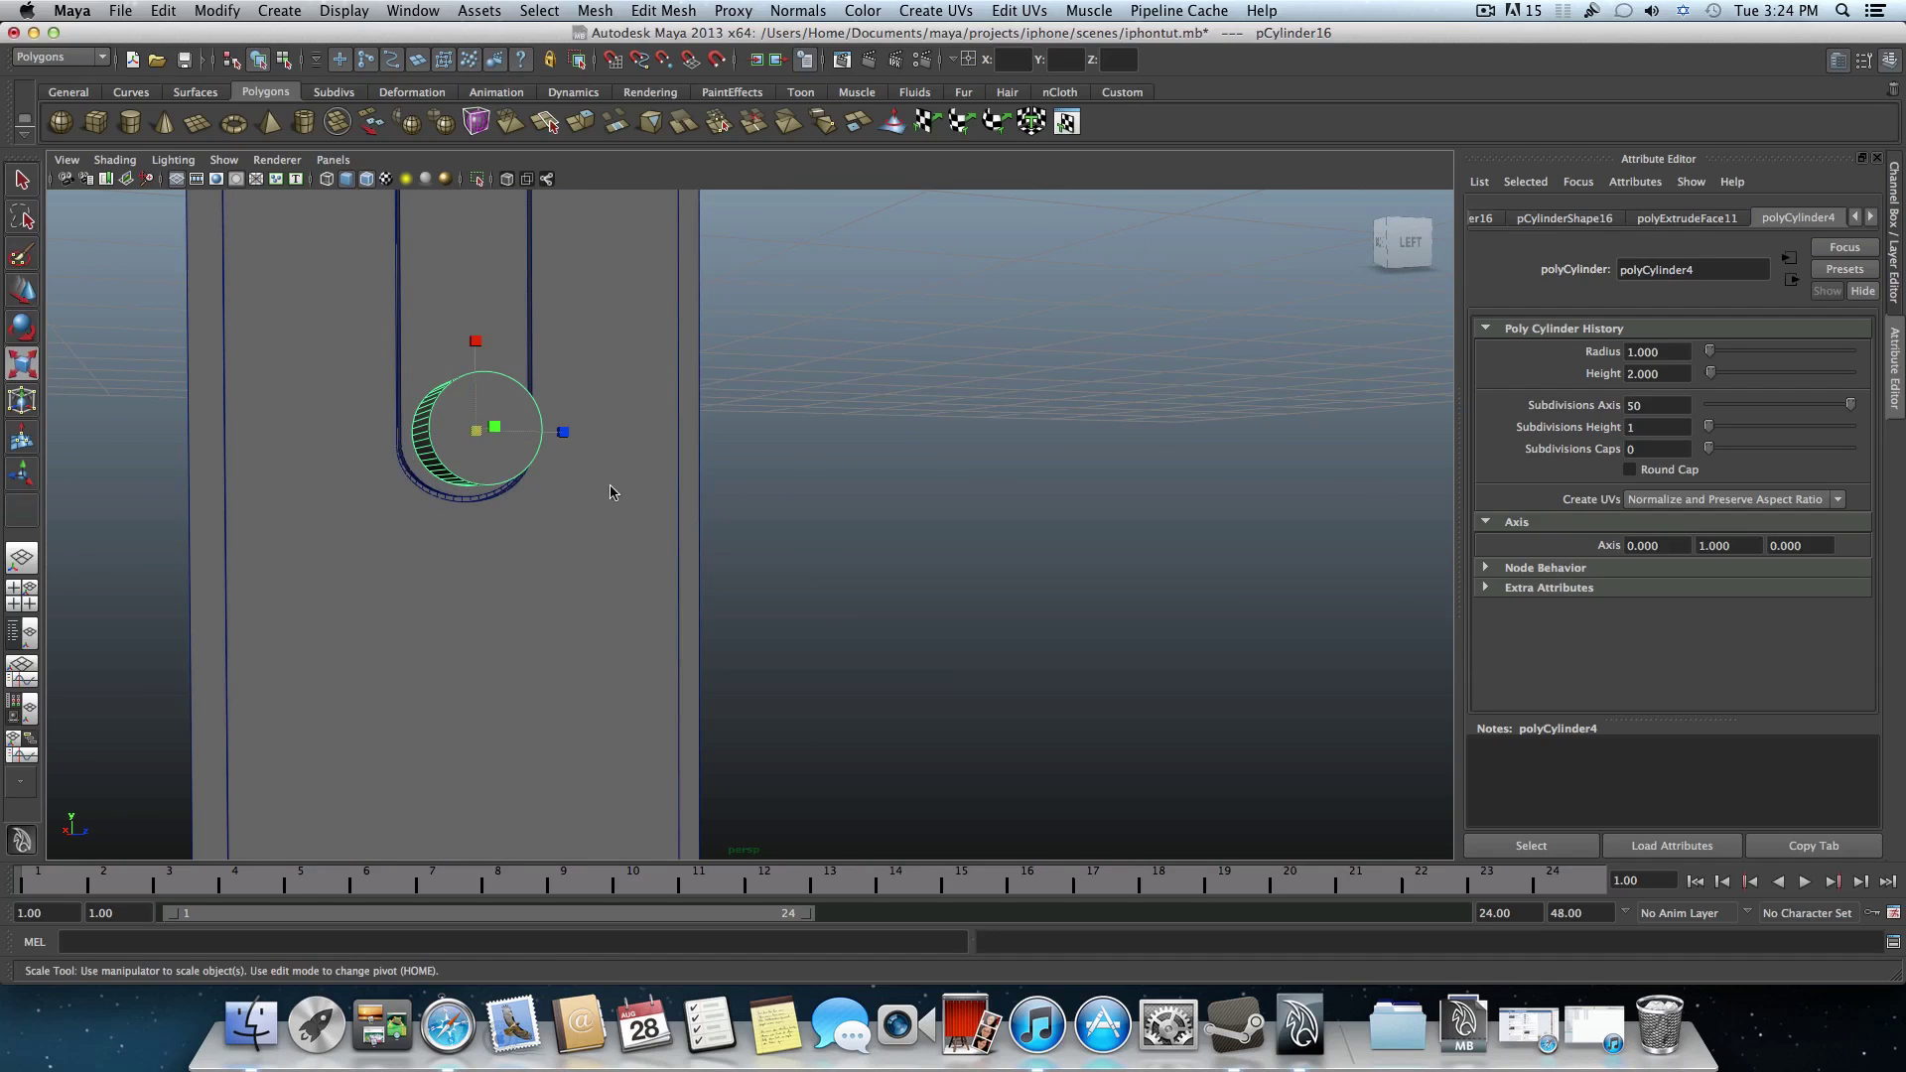
left_click_drag(478, 441, 480, 442)
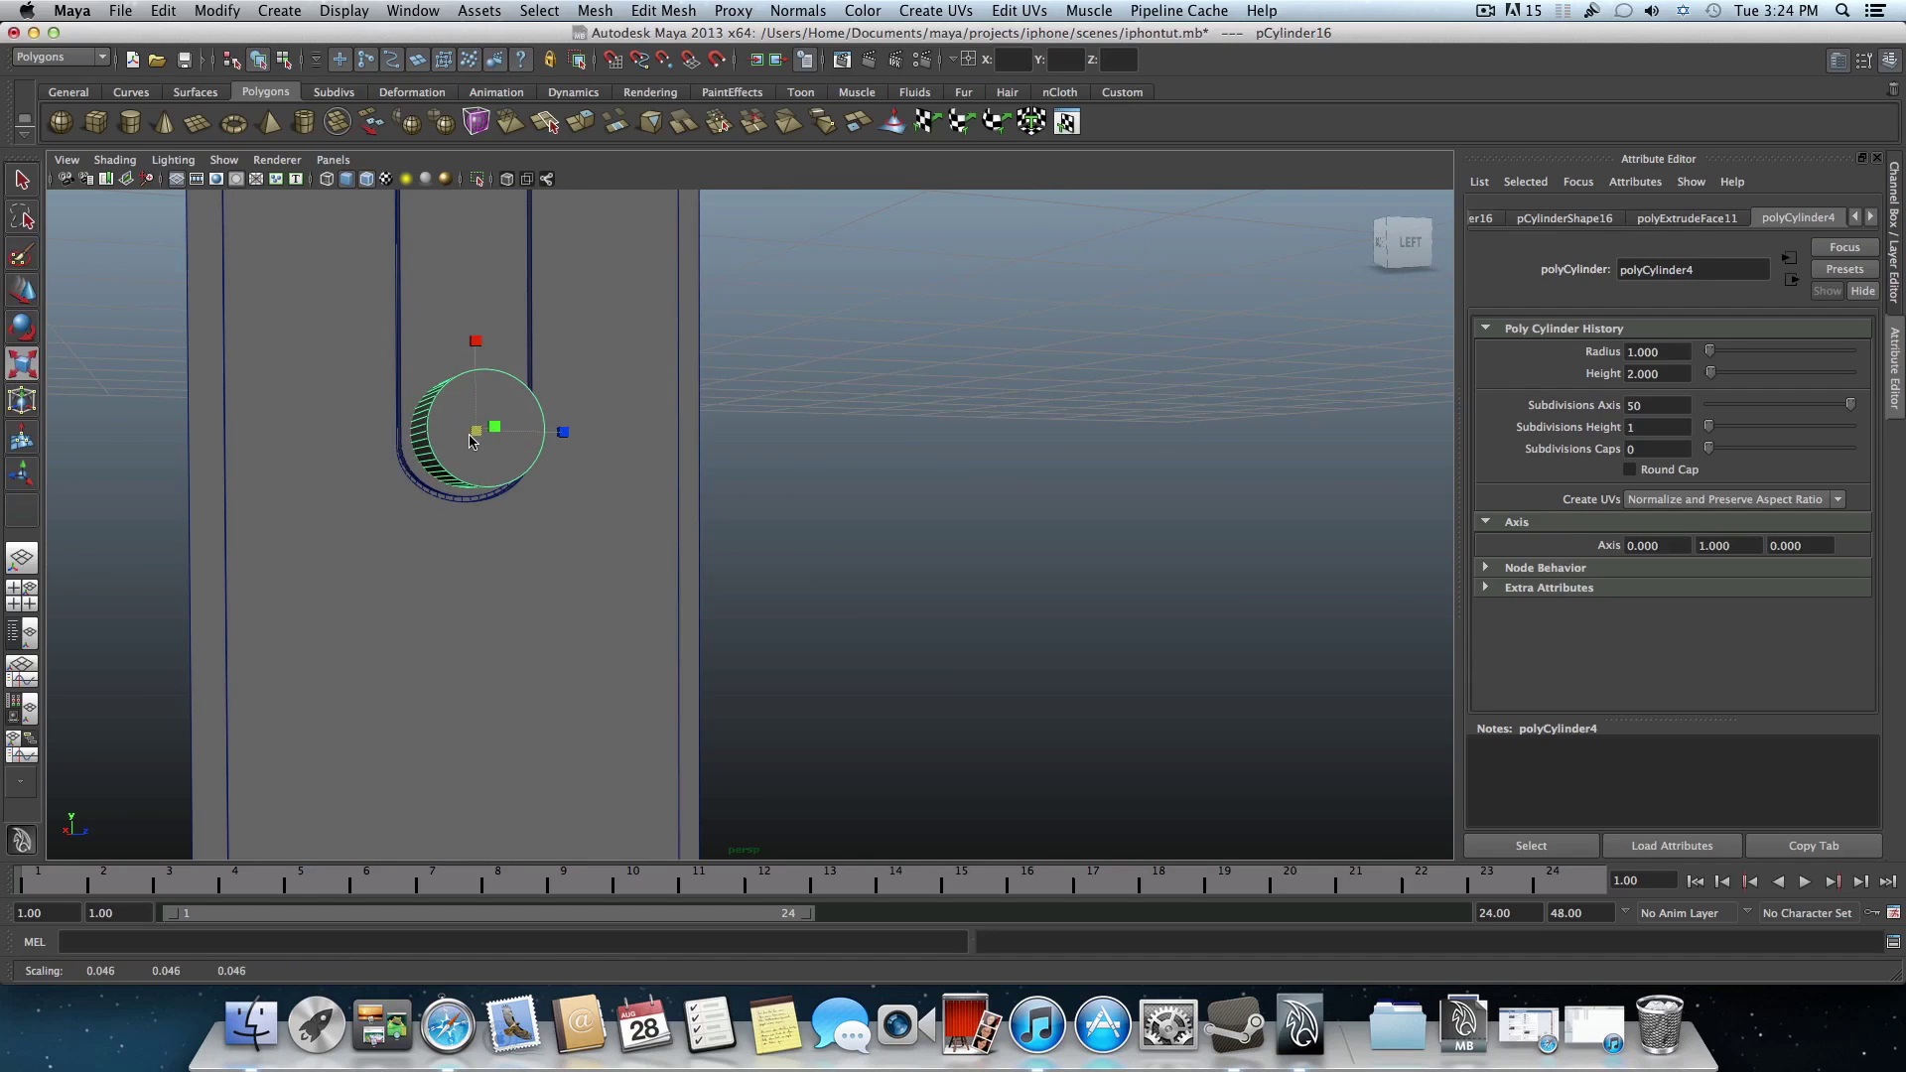
left_click_drag(568, 513, 532, 497, "alt")
left_click(1399, 245)
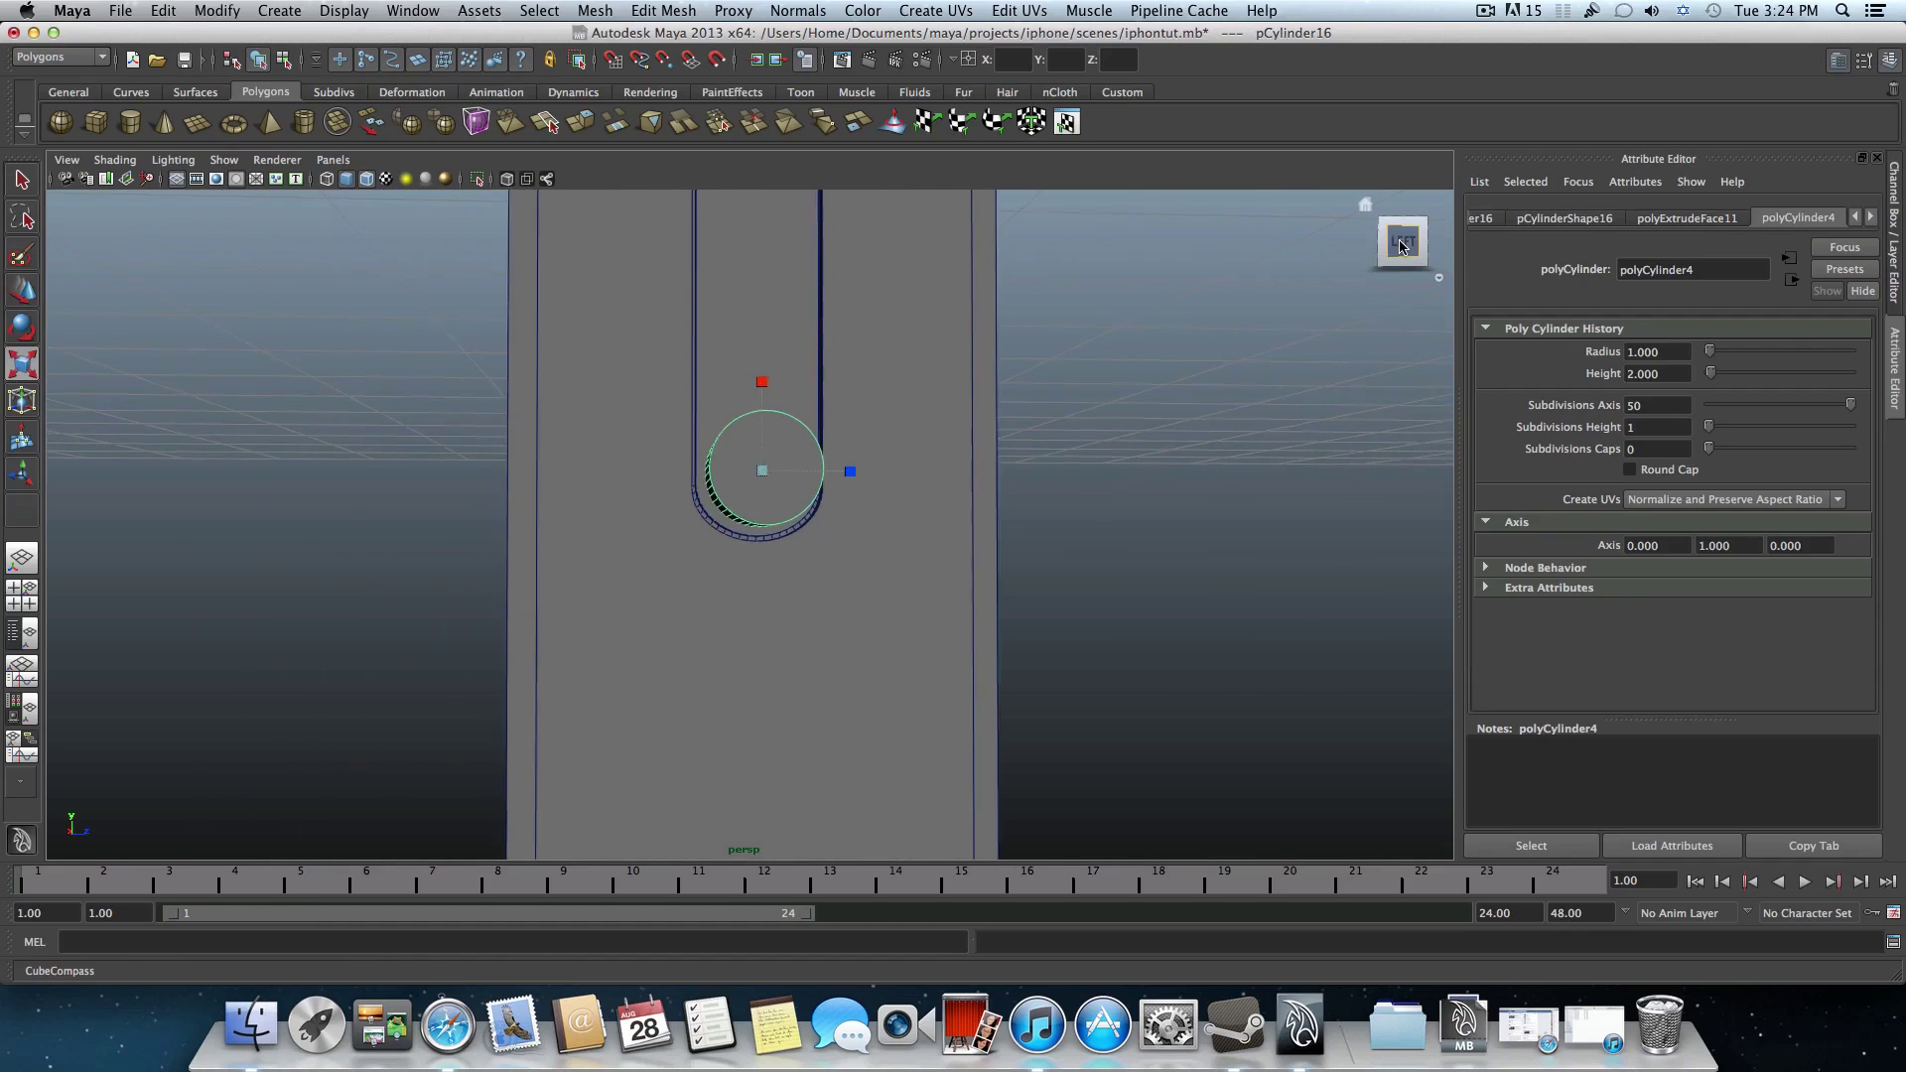
left_click(1401, 244)
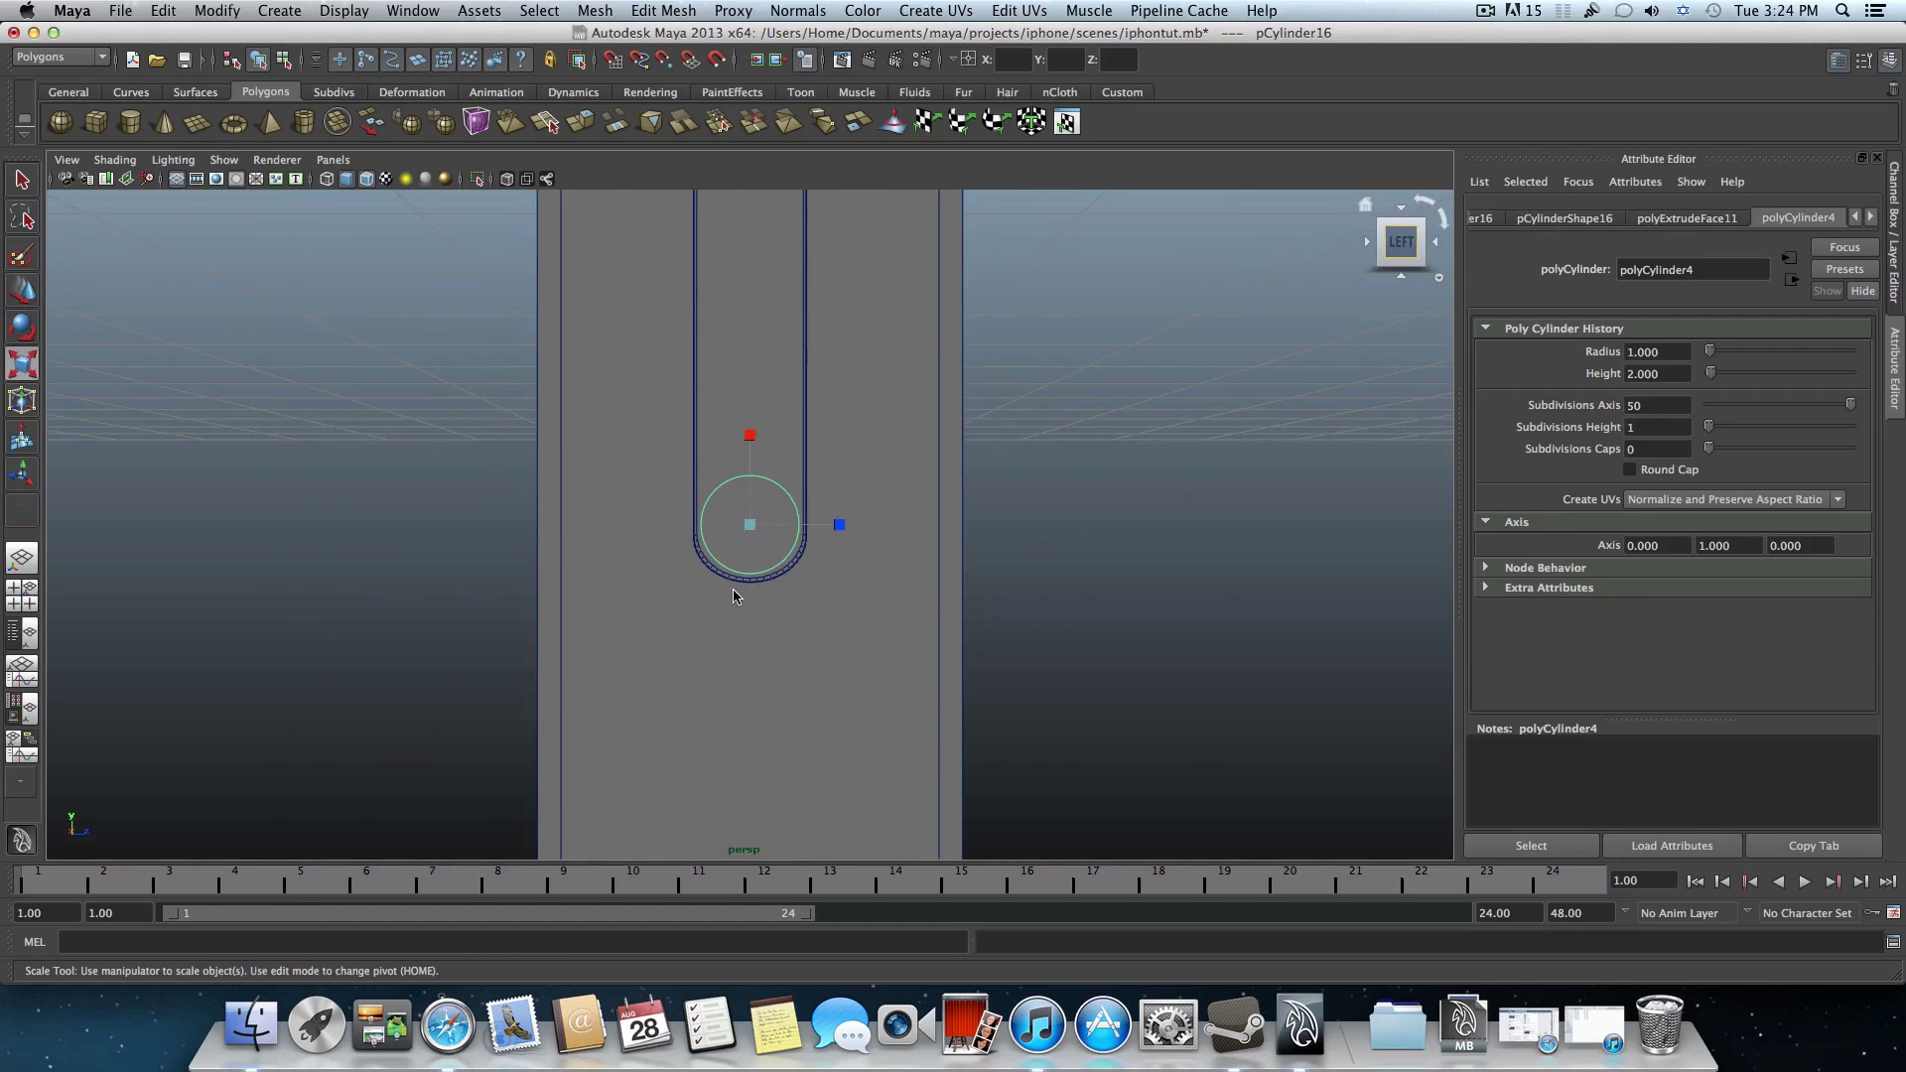
scroll(709, 576, "up", 2)
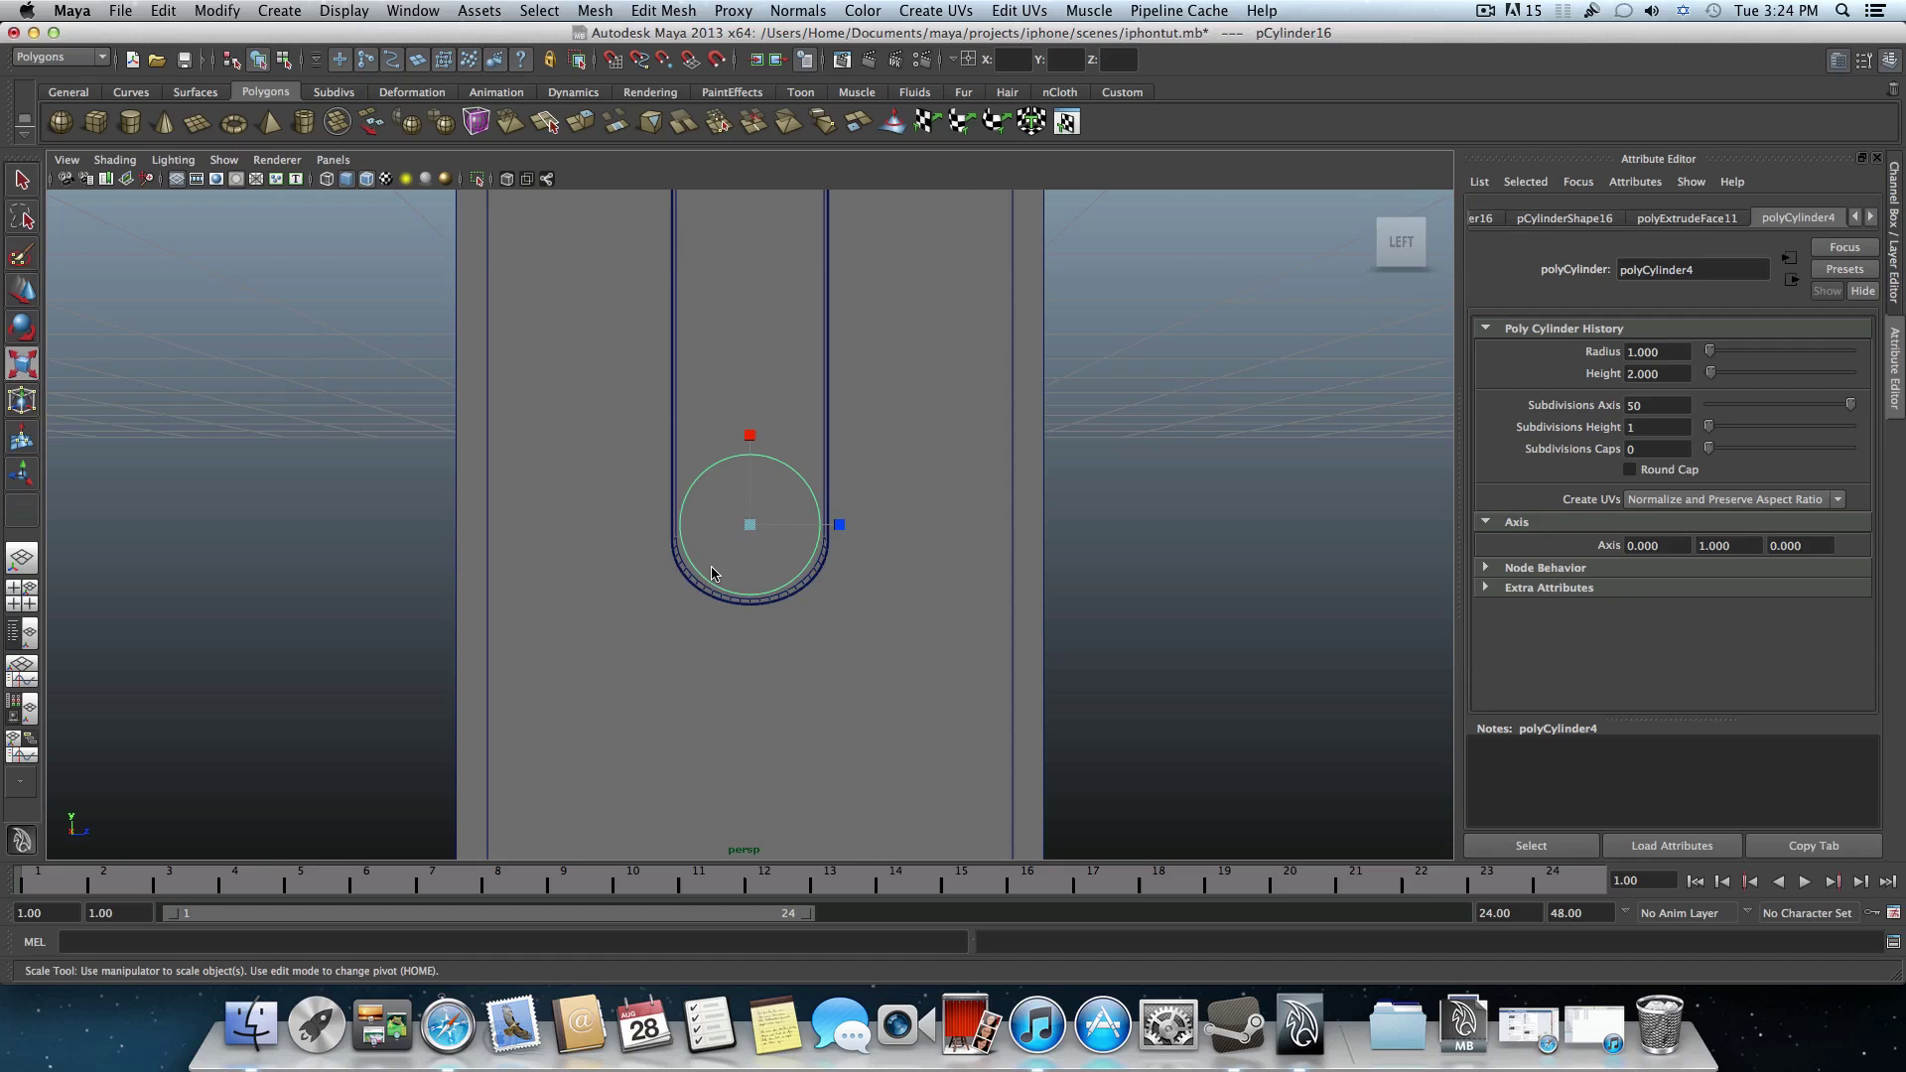
- Push the small cylinder sideways into the phone's edge so it sits within the slot's rounded lower end
left_click_drag(692, 567, 849, 581, "alt")
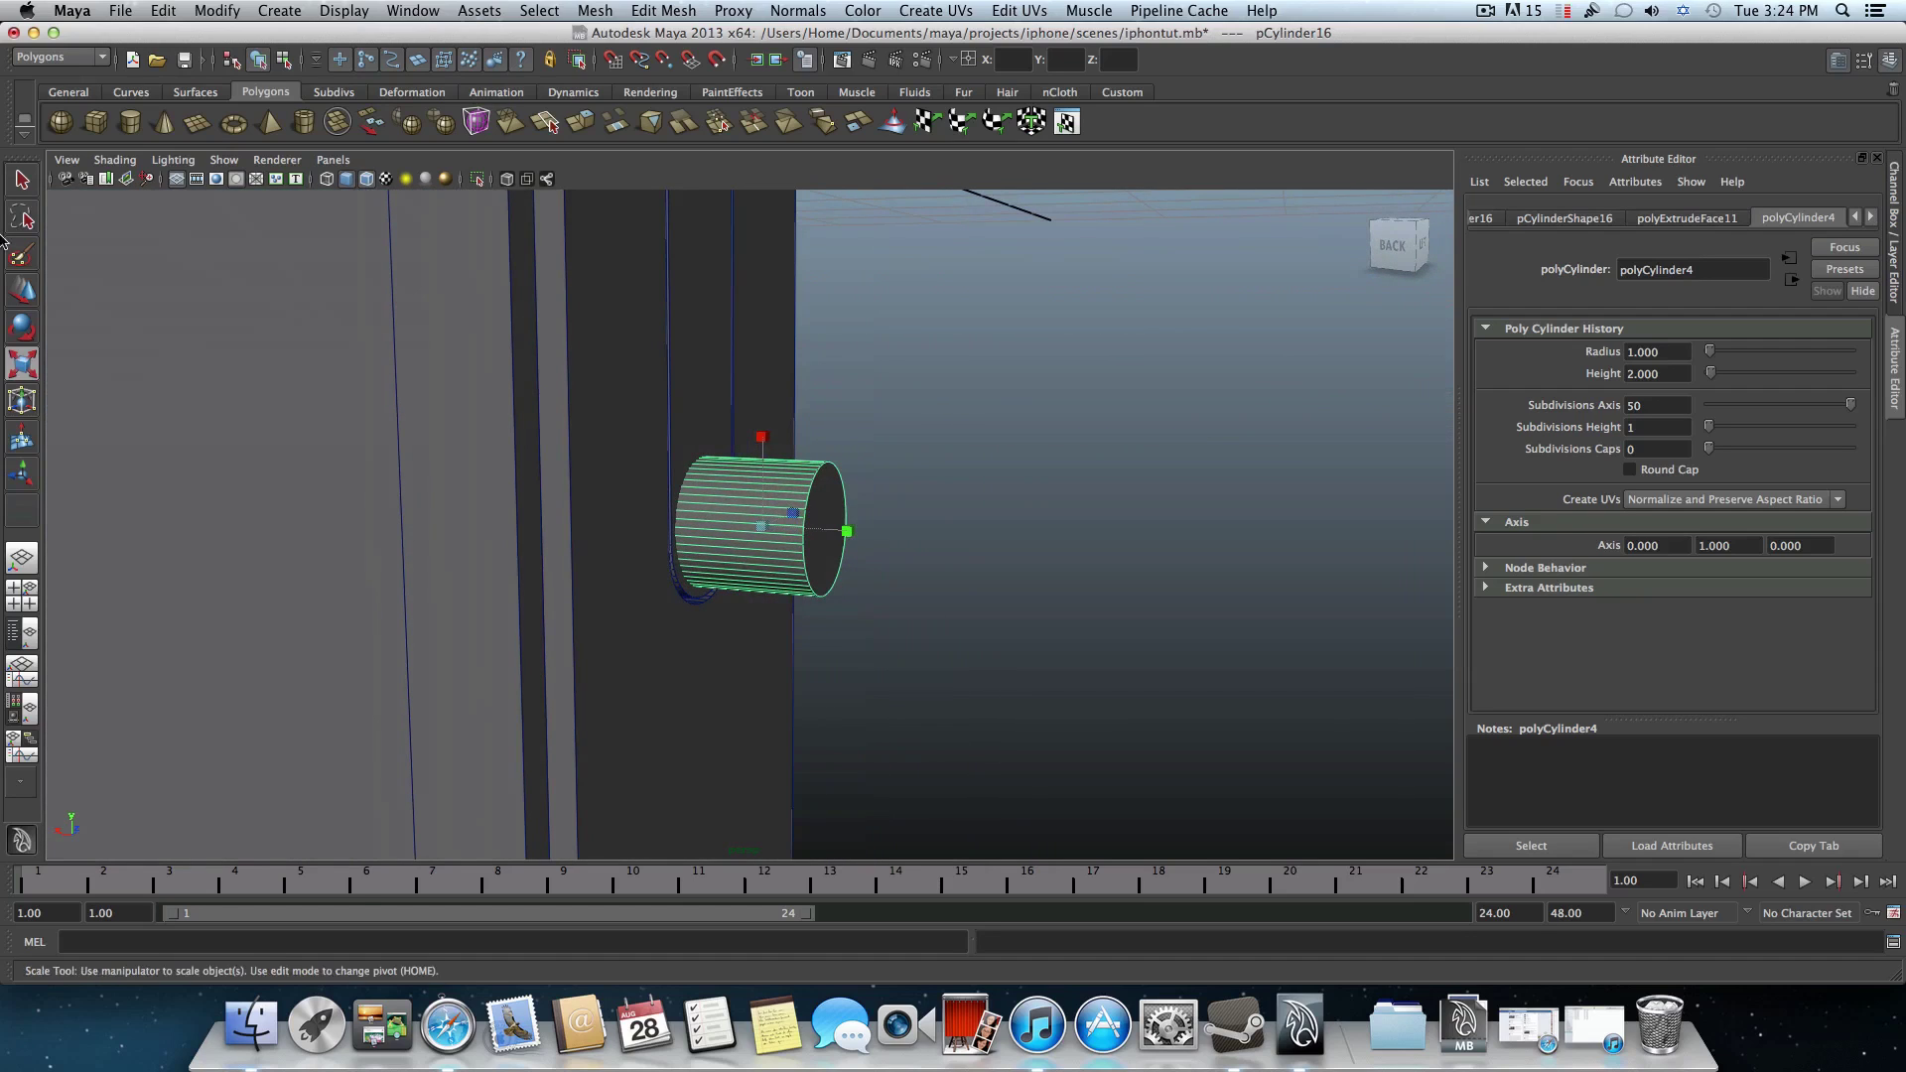
left_click(28, 287)
left_click_drag(716, 519, 546, 509)
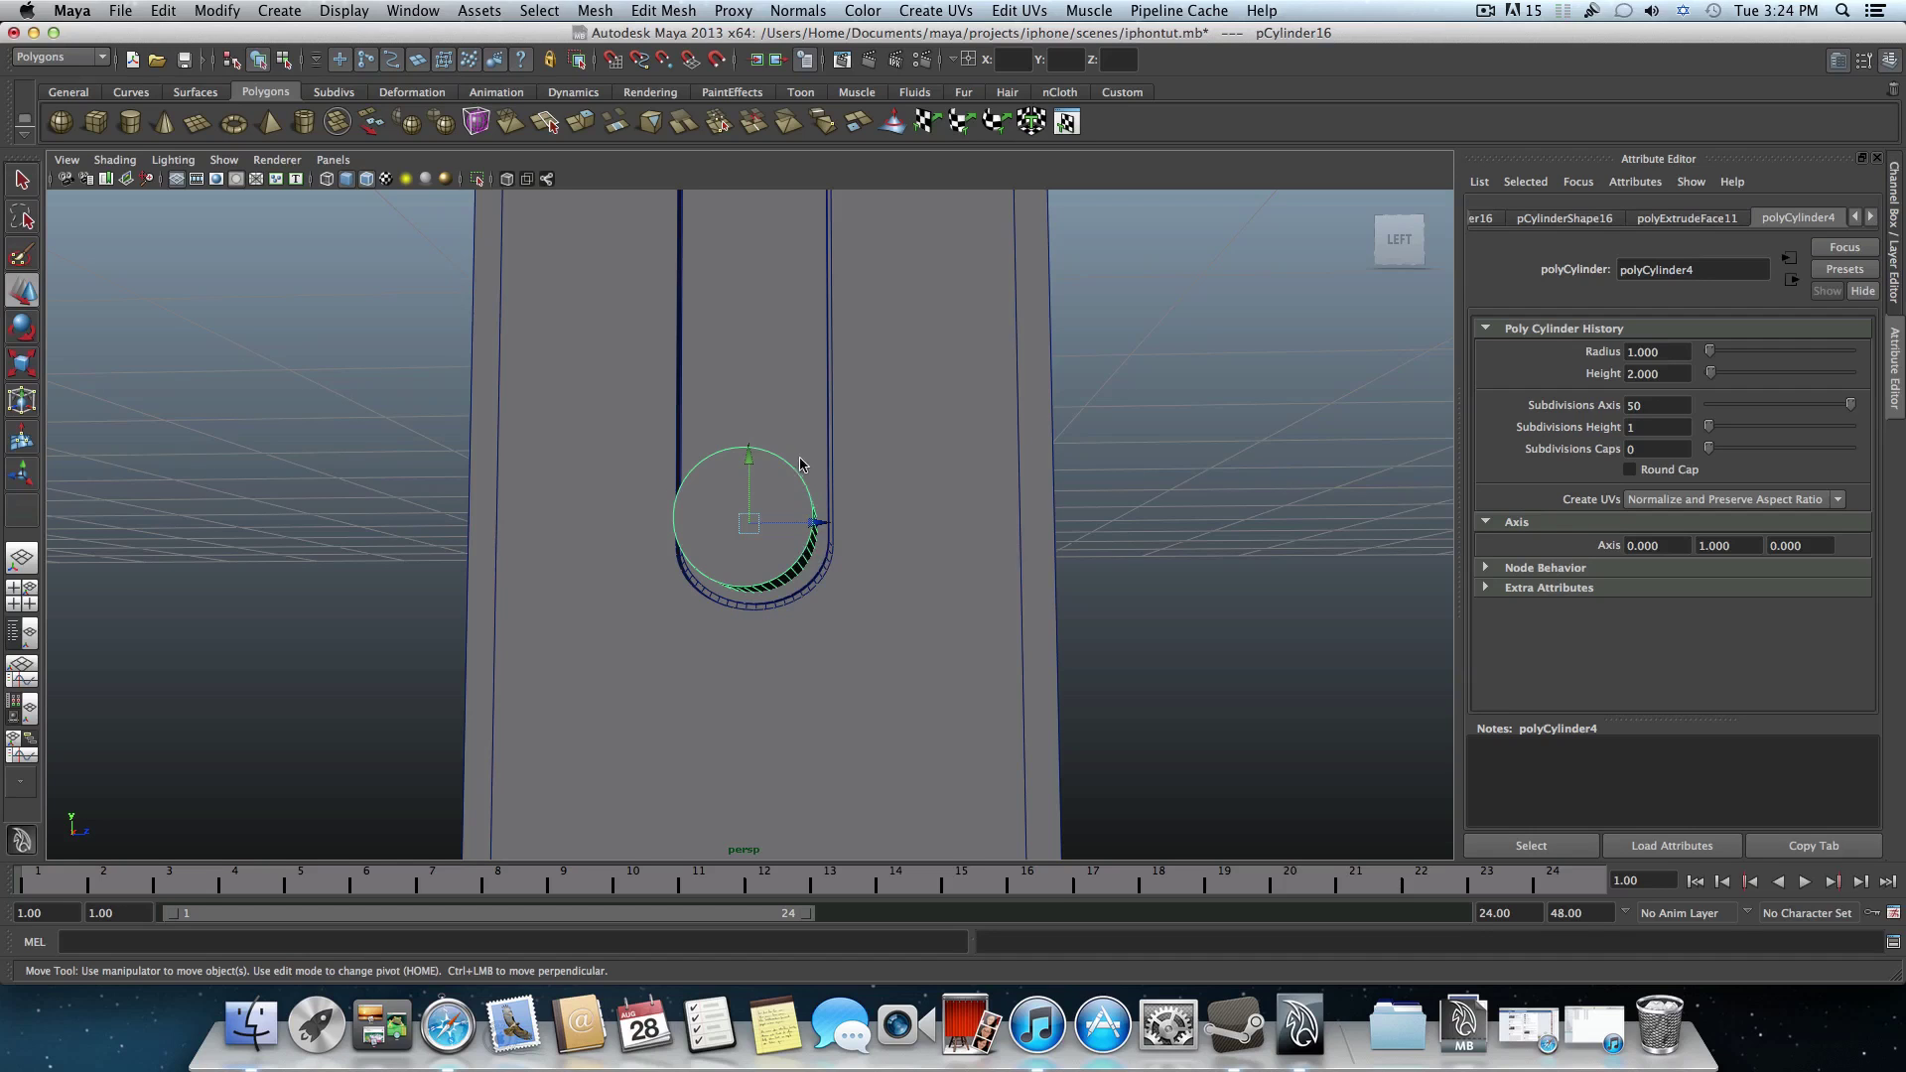
- Cut the cylinder out of the phone body at the slot's lower end with a Boolean difference
right_click_drag(896, 540, 797, 543, "alt")
middle_click_drag(784, 561, 778, 672, "alt")
middle_click_drag(783, 483, 830, 681, "alt")
right_click_drag(830, 681, 732, 636, "alt")
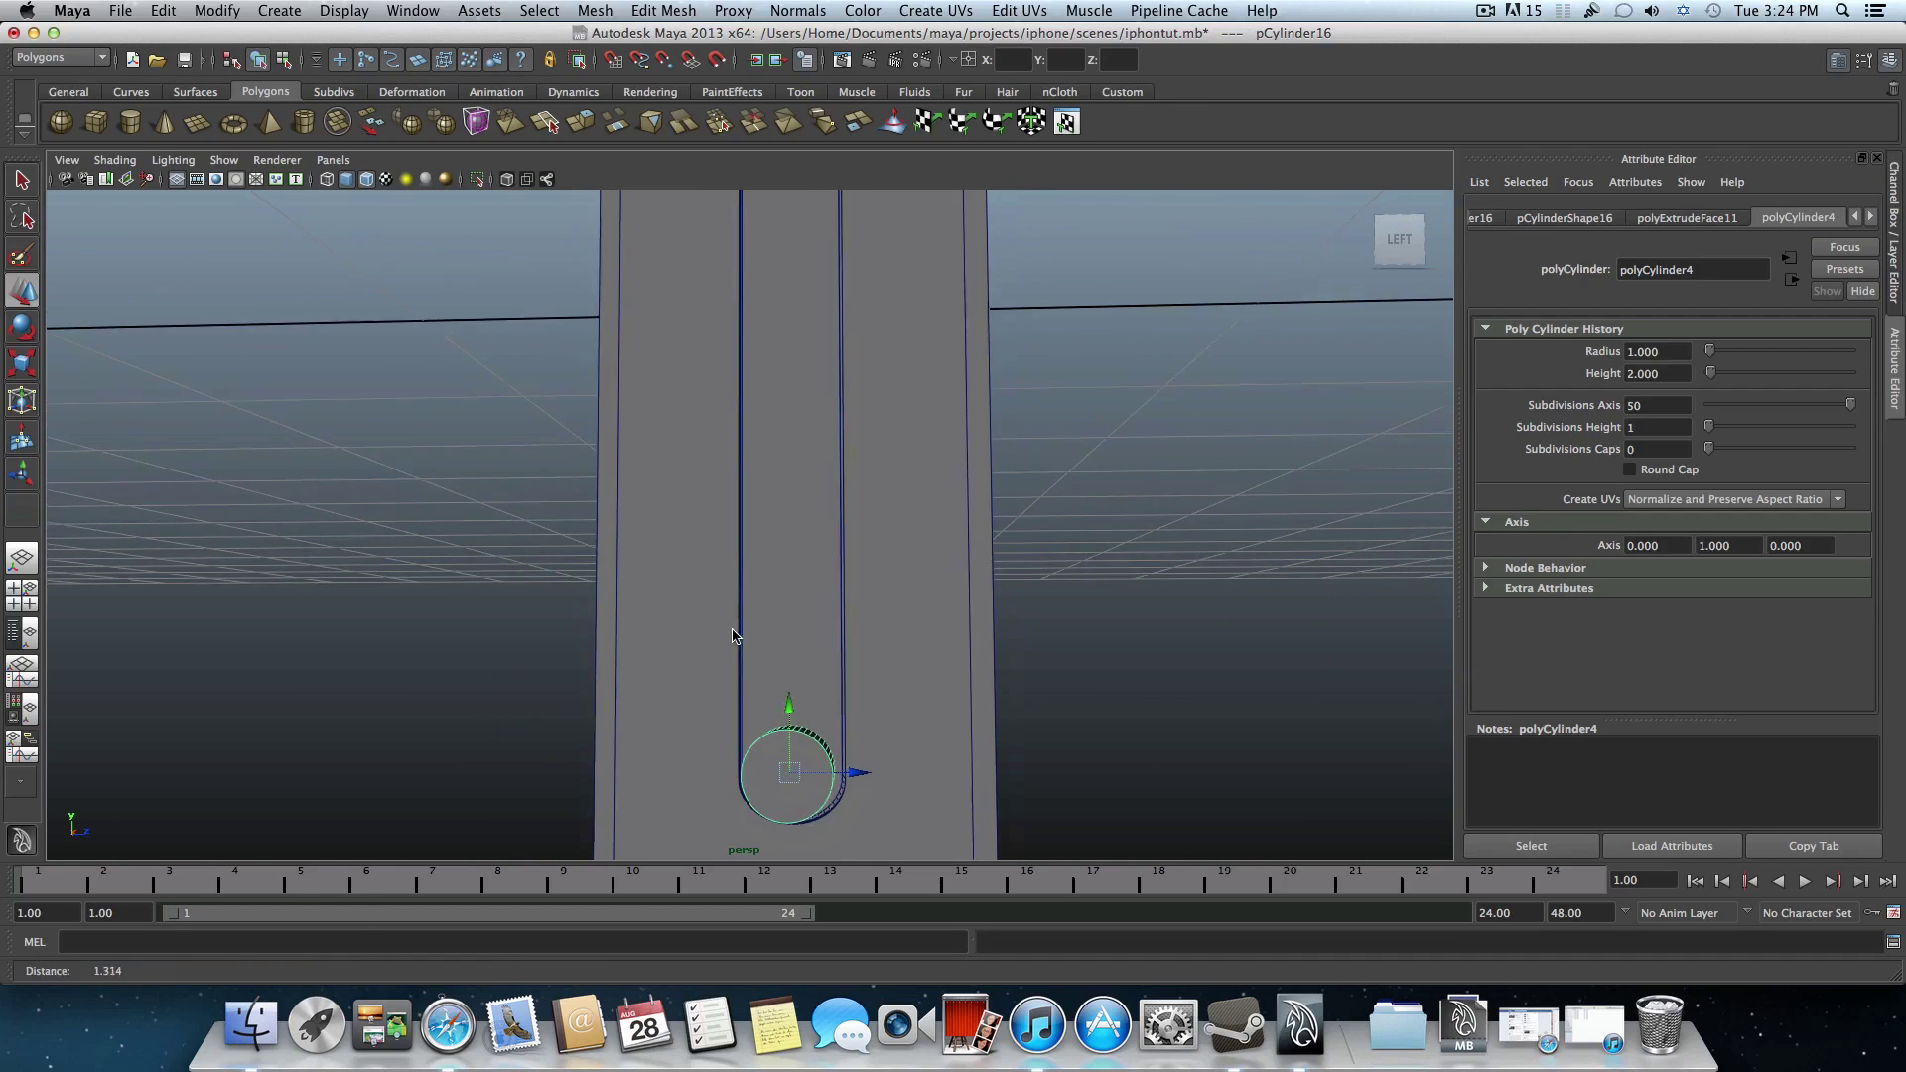
left_click_drag(732, 636, 705, 598, "alt")
scroll(694, 451, "down", 8)
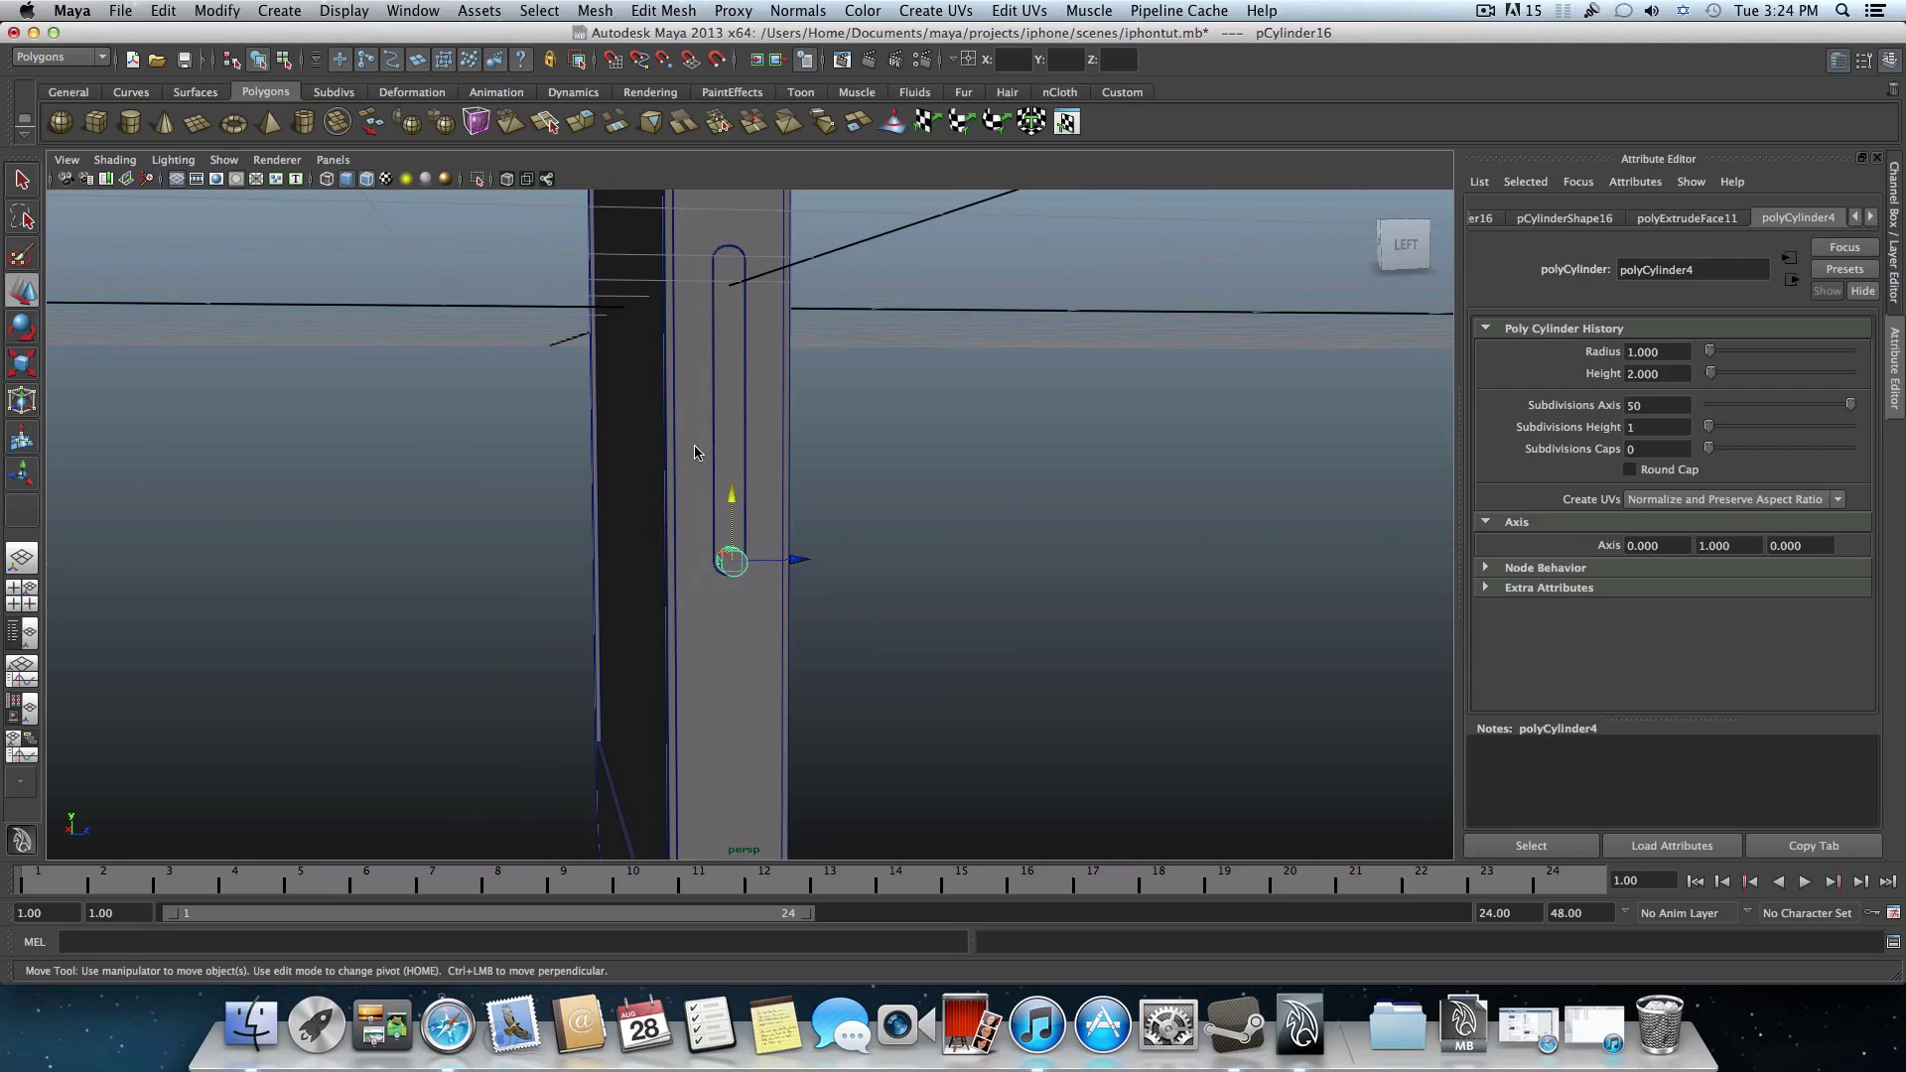
left_click(681, 358)
left_click(727, 553)
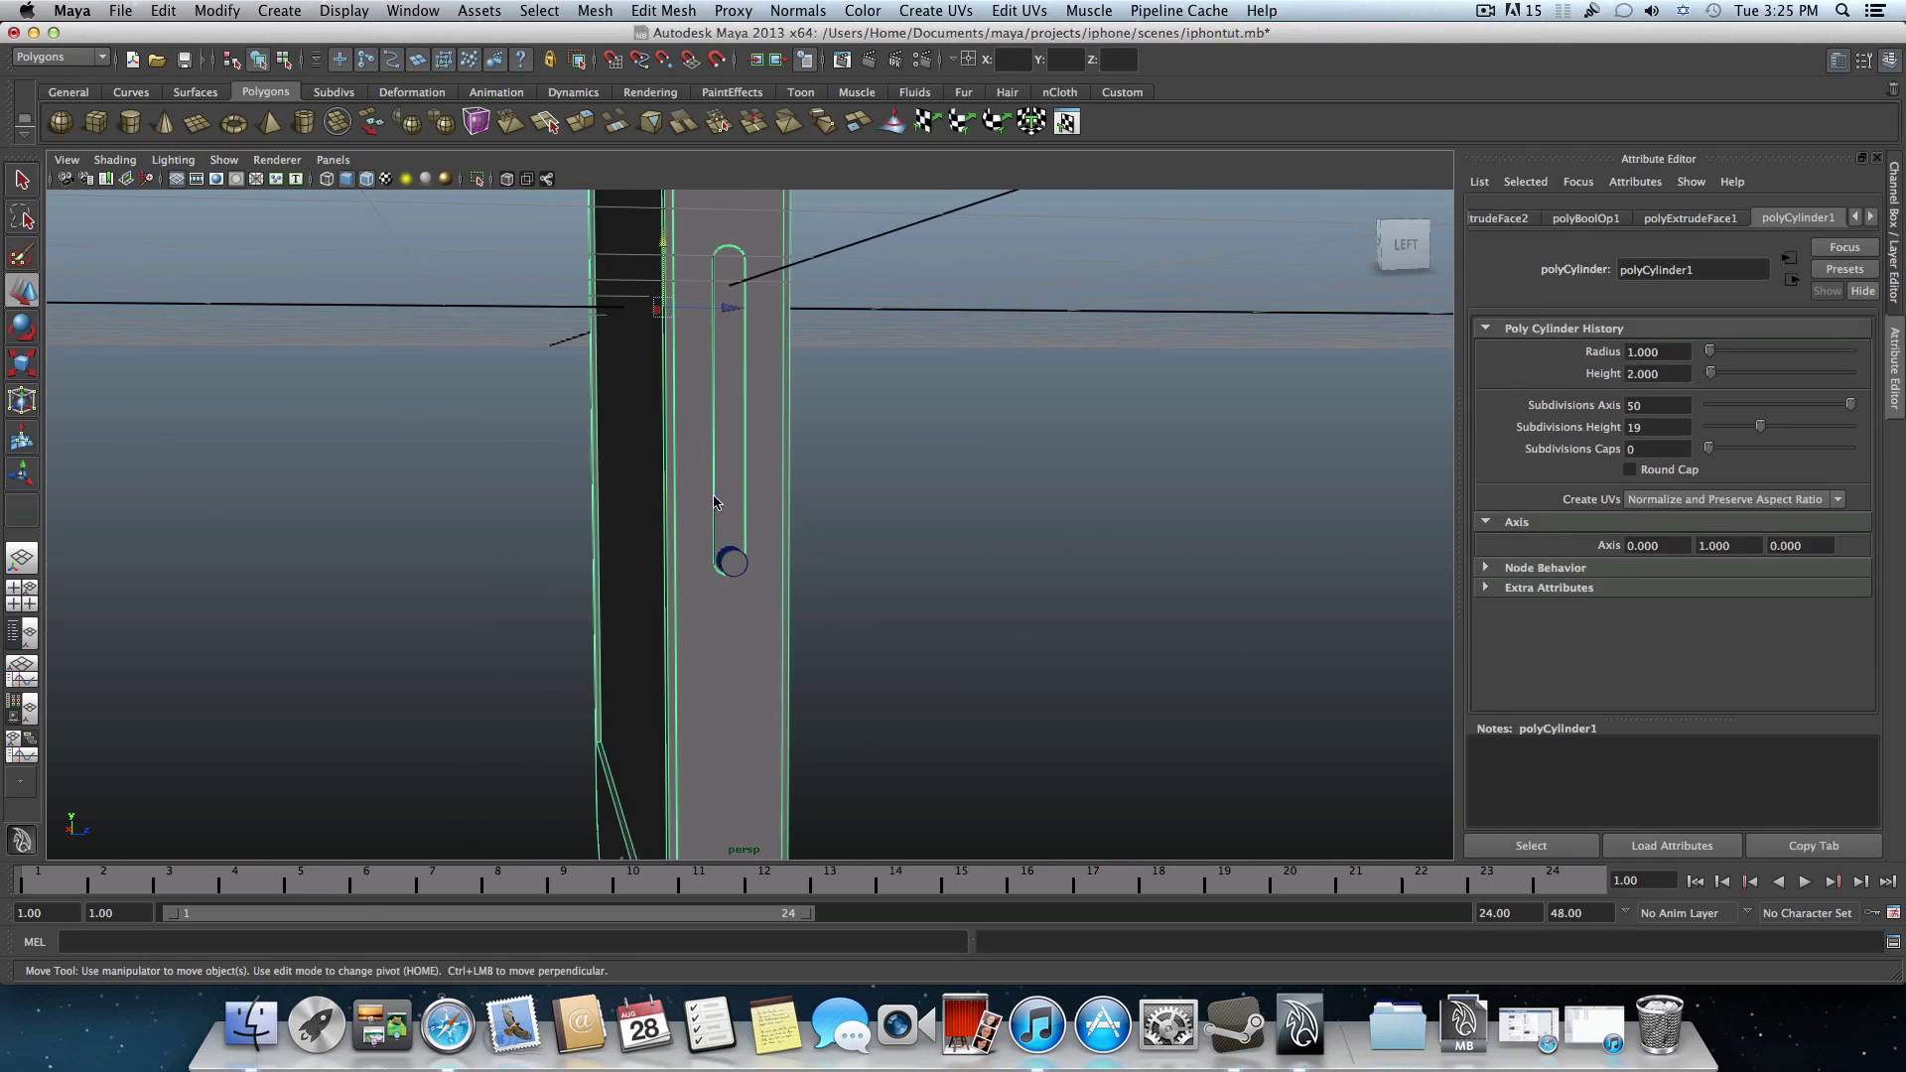
left_click(728, 562)
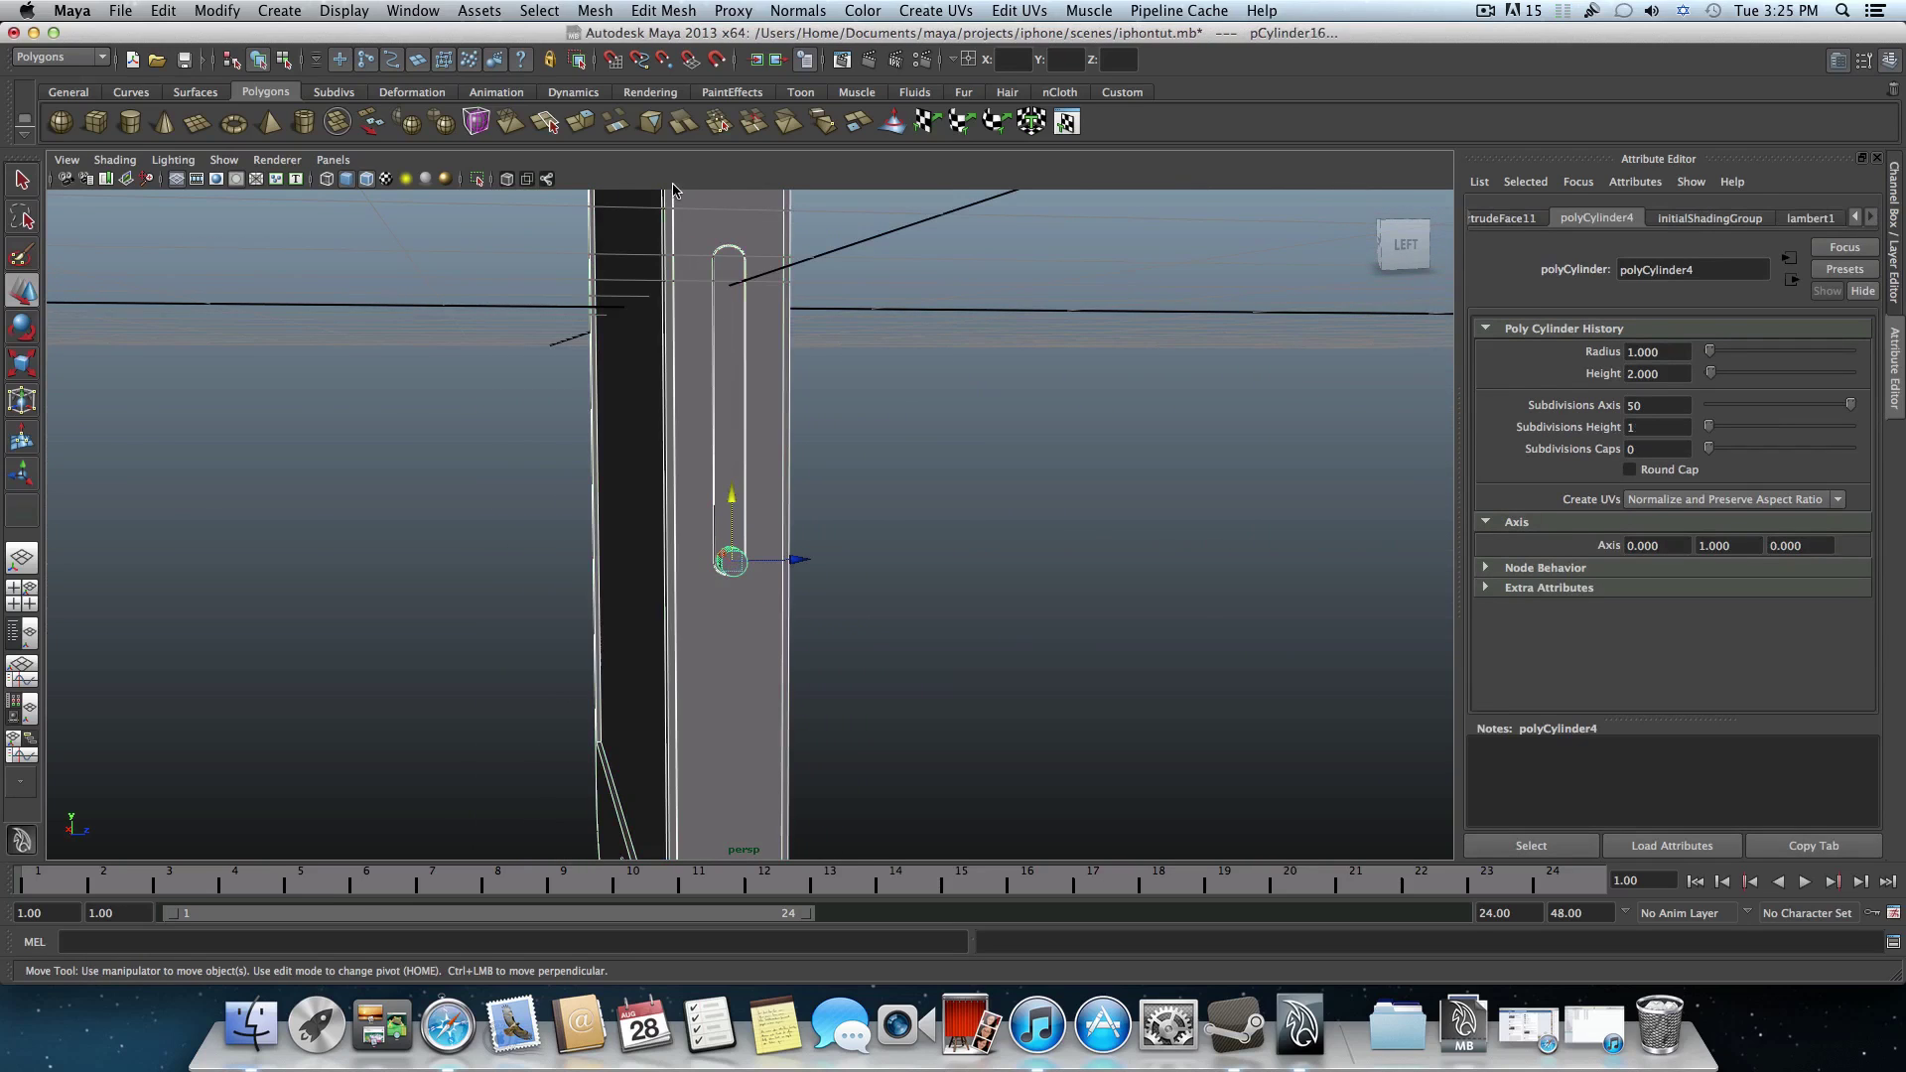
left_click(595, 11)
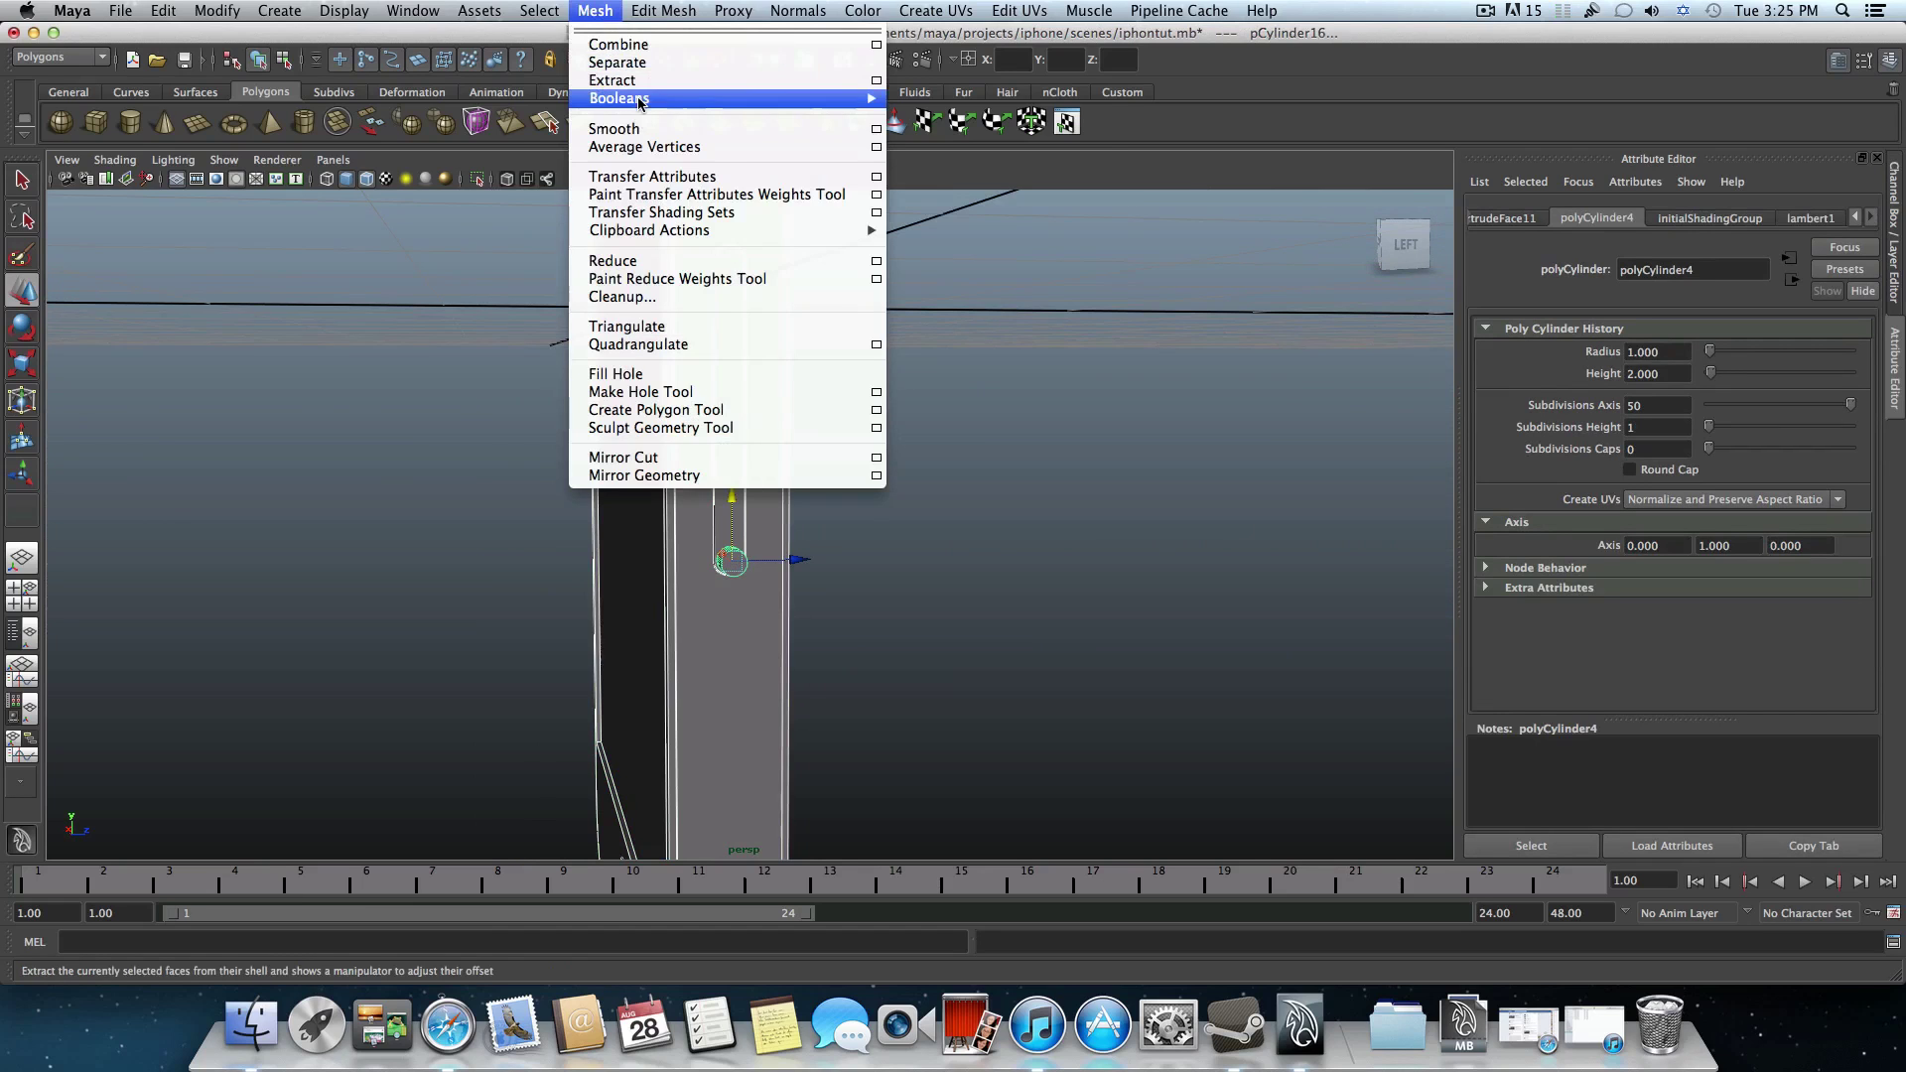
mouse_move(638, 99)
left_click(972, 131)
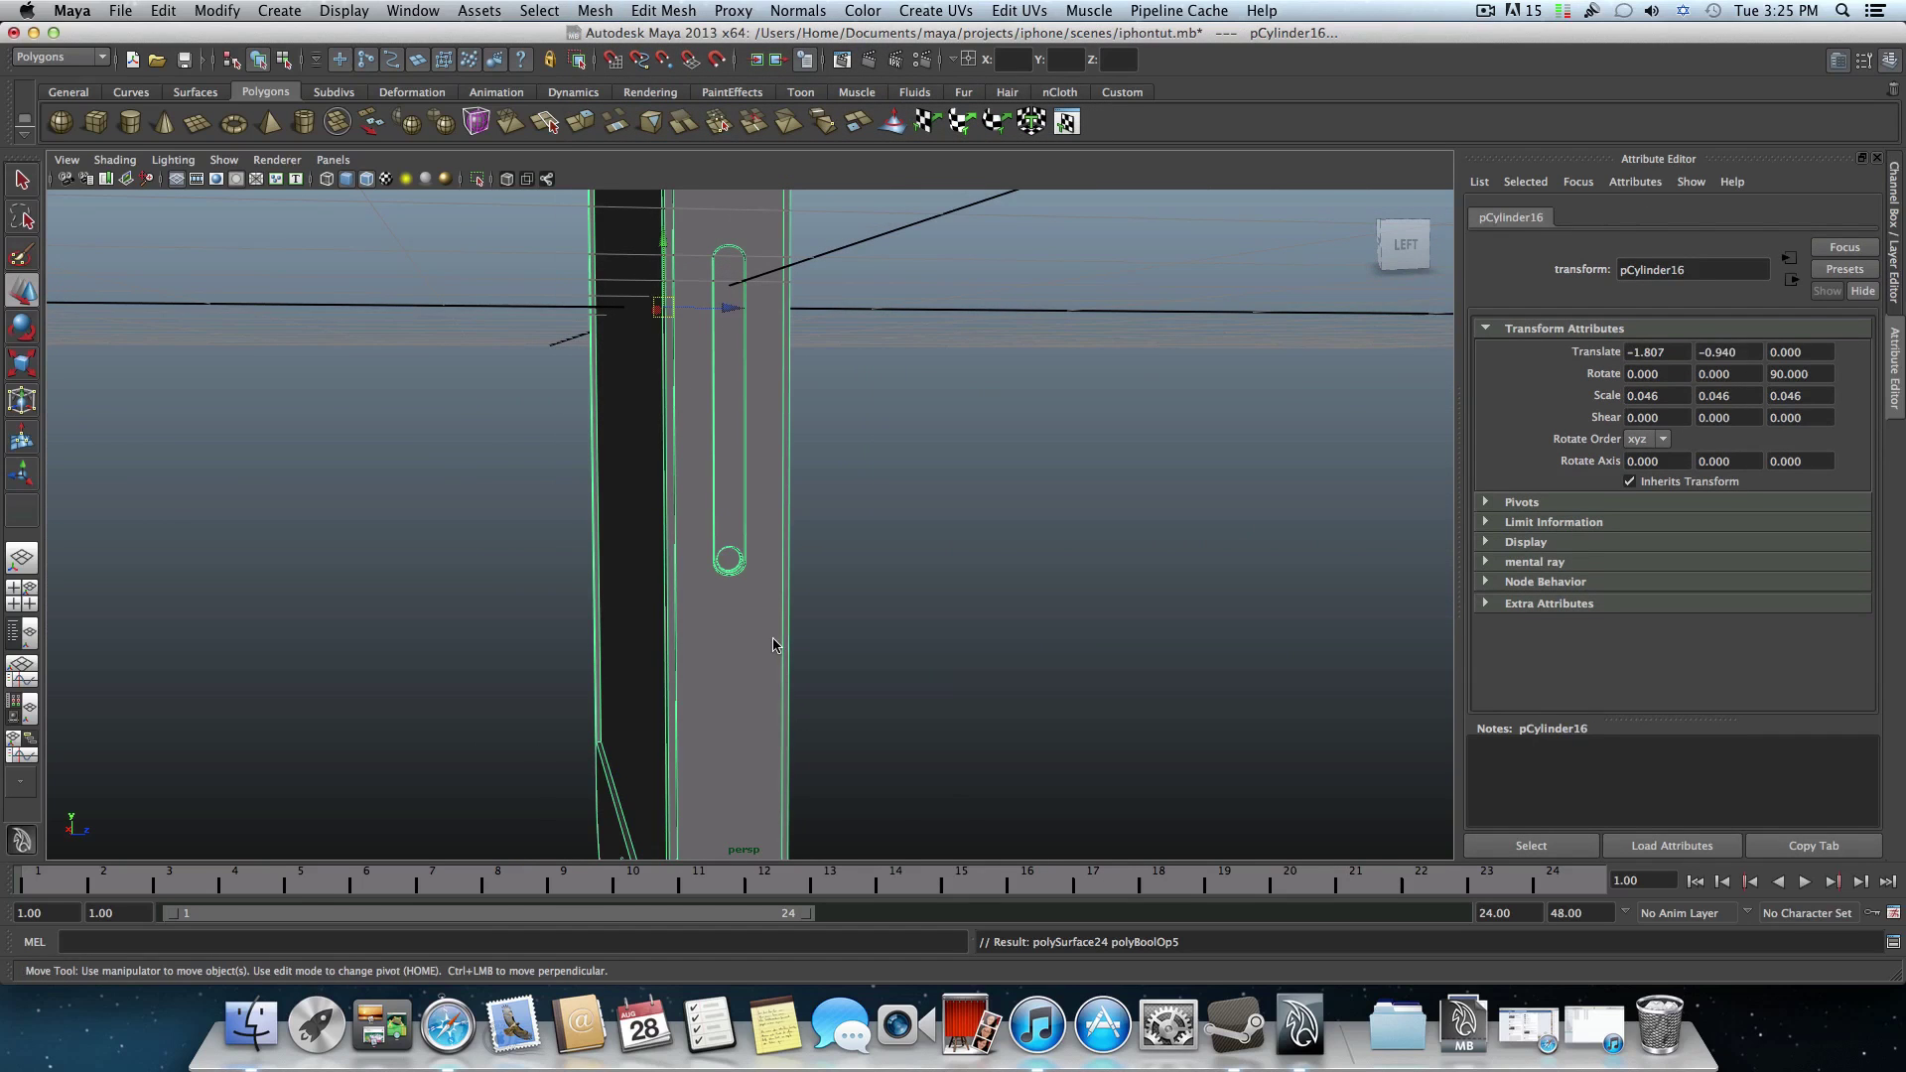
- Duplicate the small lens disc in the round hole beside the earpiece and move the copy along Z to about 2.226, behind the phone
left_click_drag(697, 577, 799, 612, "alt")
right_click_drag(800, 613, 593, 539, "alt")
middle_click_drag(593, 538, 603, 714, "alt")
middle_click_drag(758, 514, 784, 644, "alt")
middle_click_drag(619, 440, 693, 708, "alt")
left_click_drag(695, 708, 879, 648, "alt")
scroll(804, 570, "up", 5)
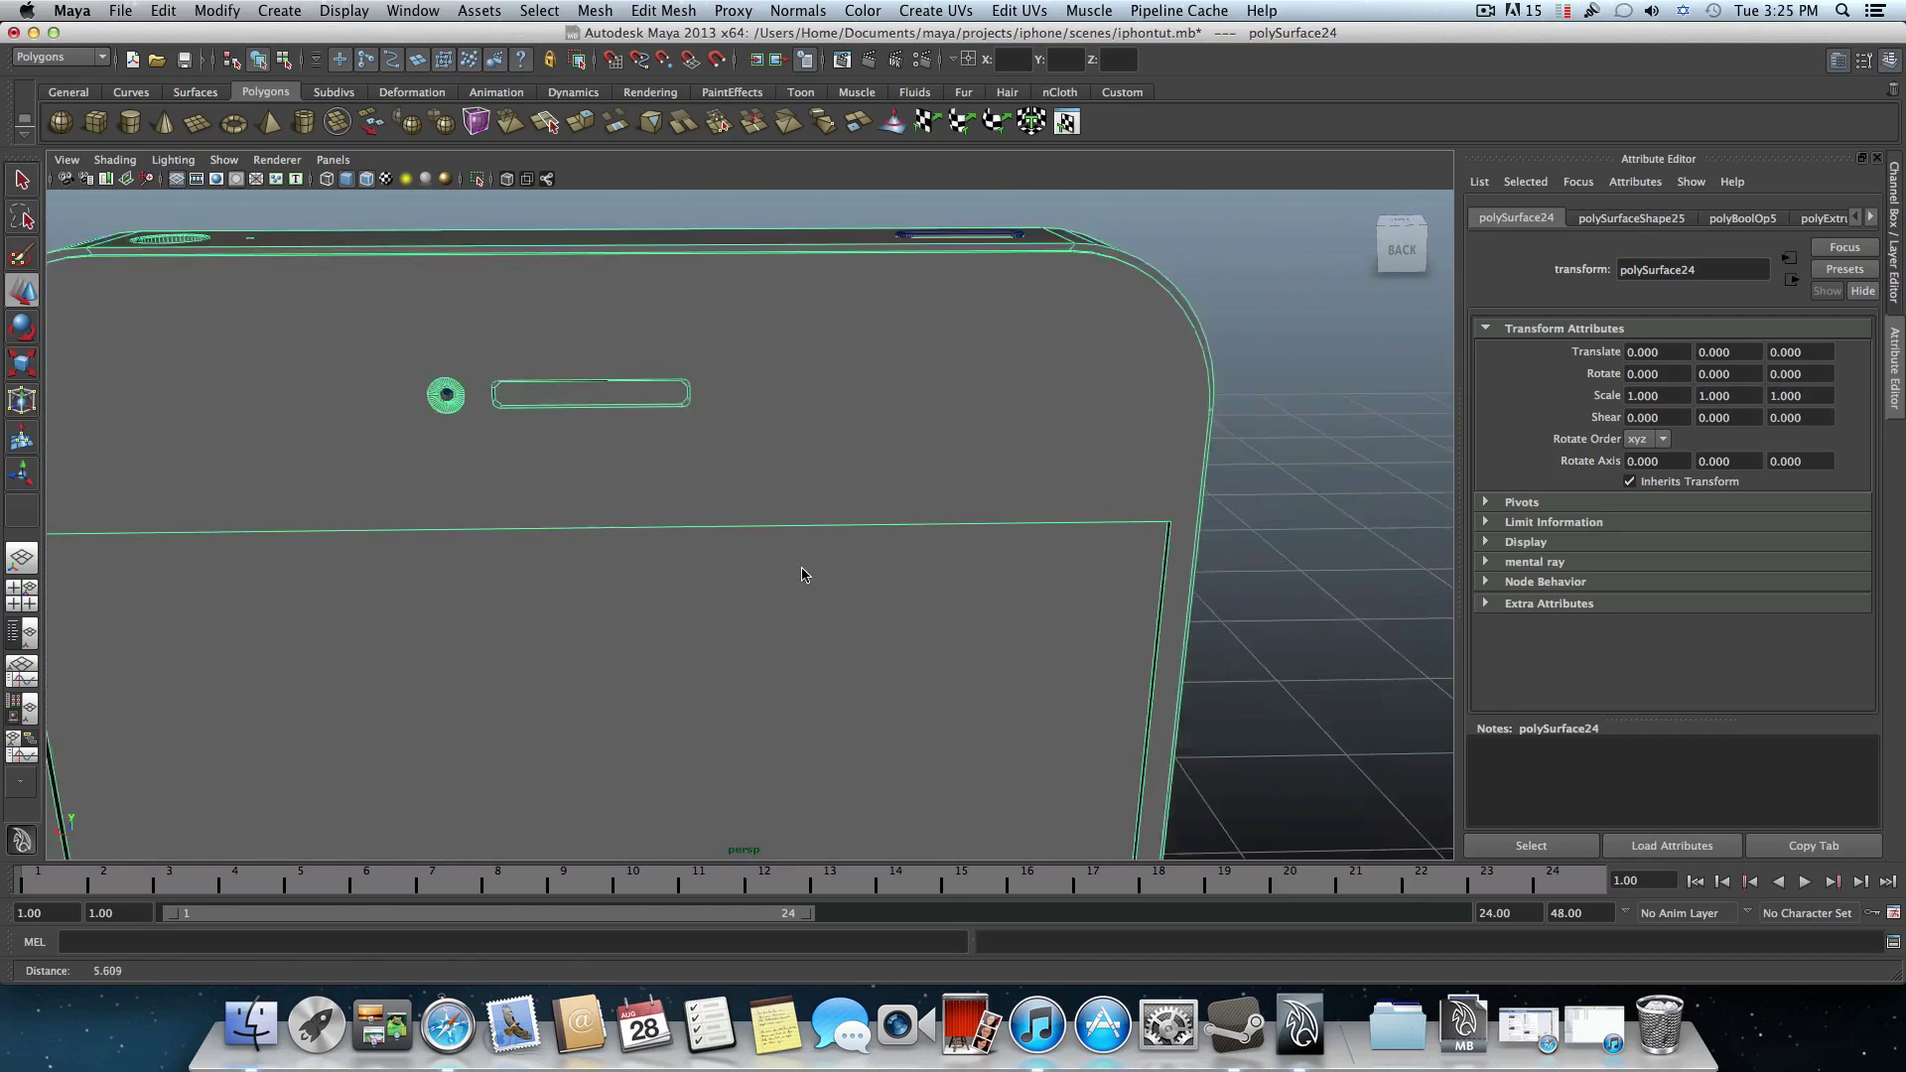
left_click_drag(447, 501, 474, 436, "alt")
middle_click_drag(484, 339, 523, 467, "alt")
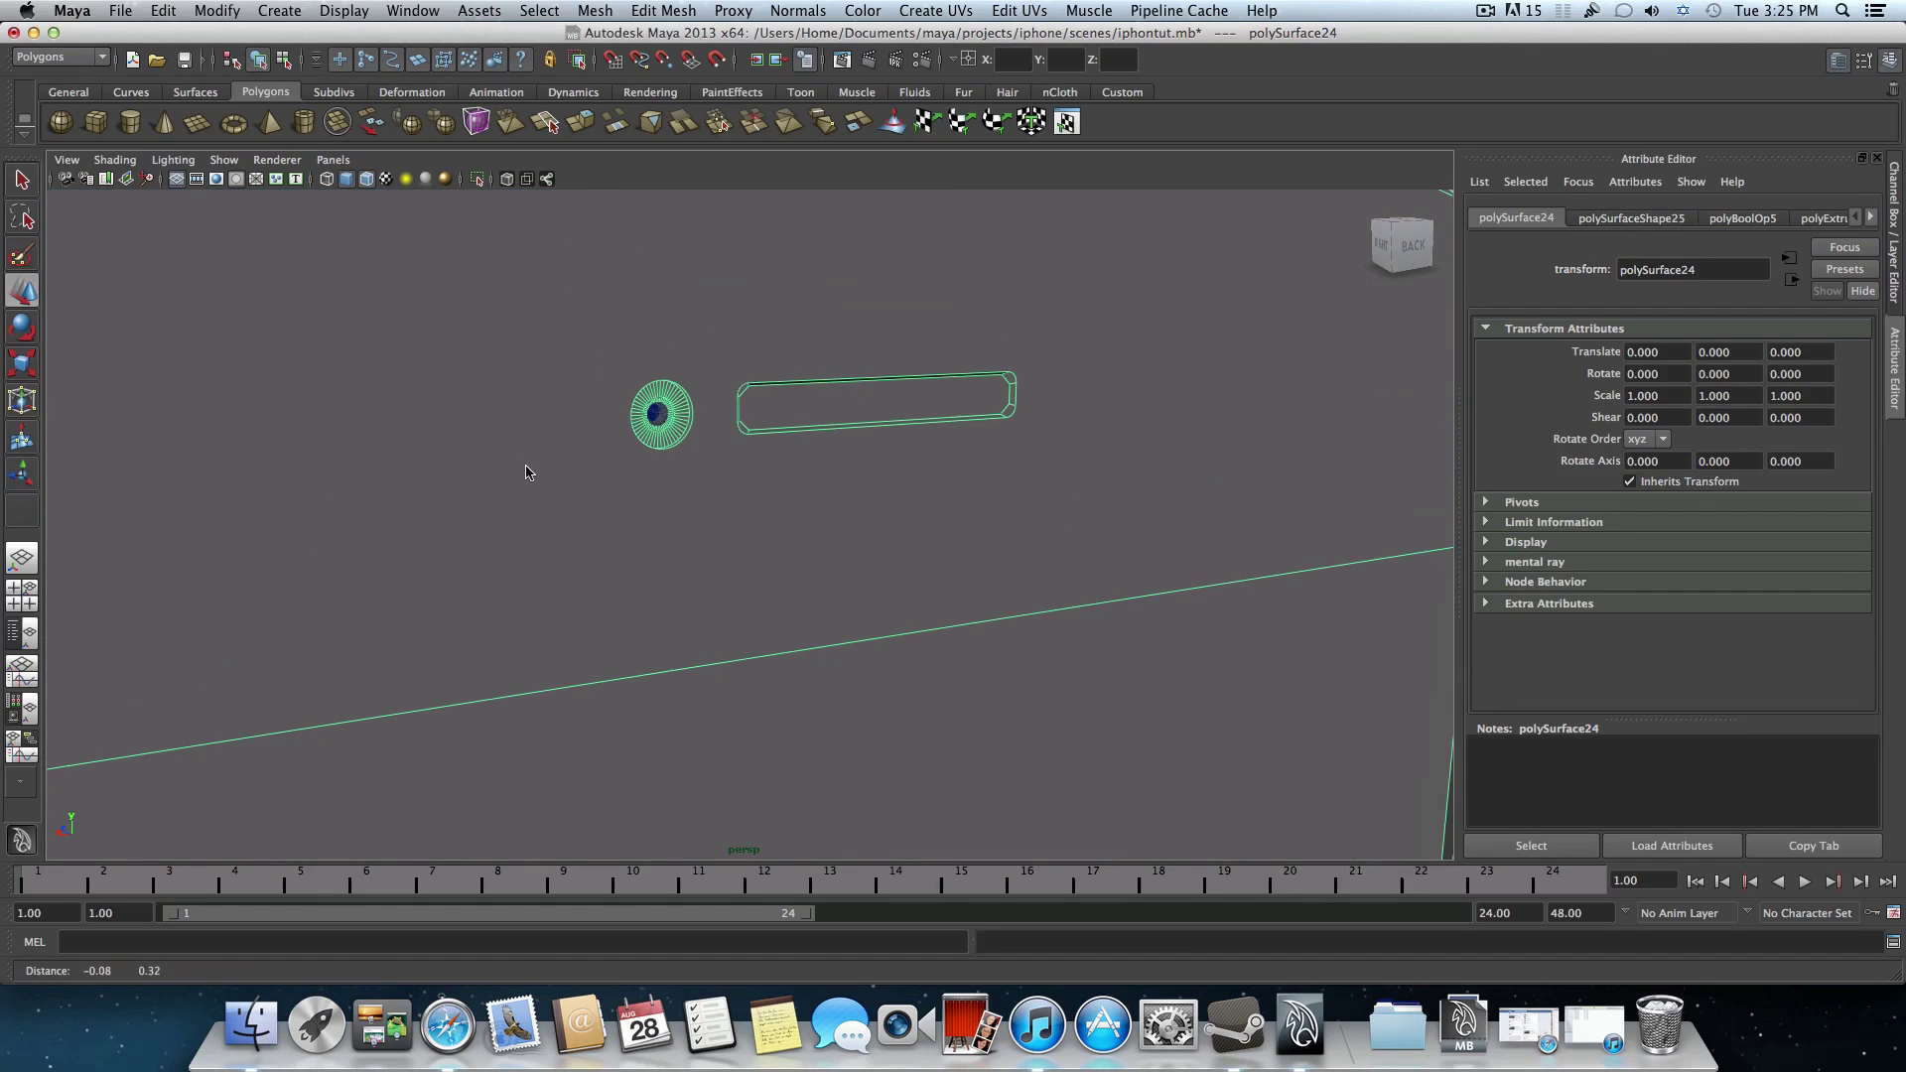
left_click(656, 417)
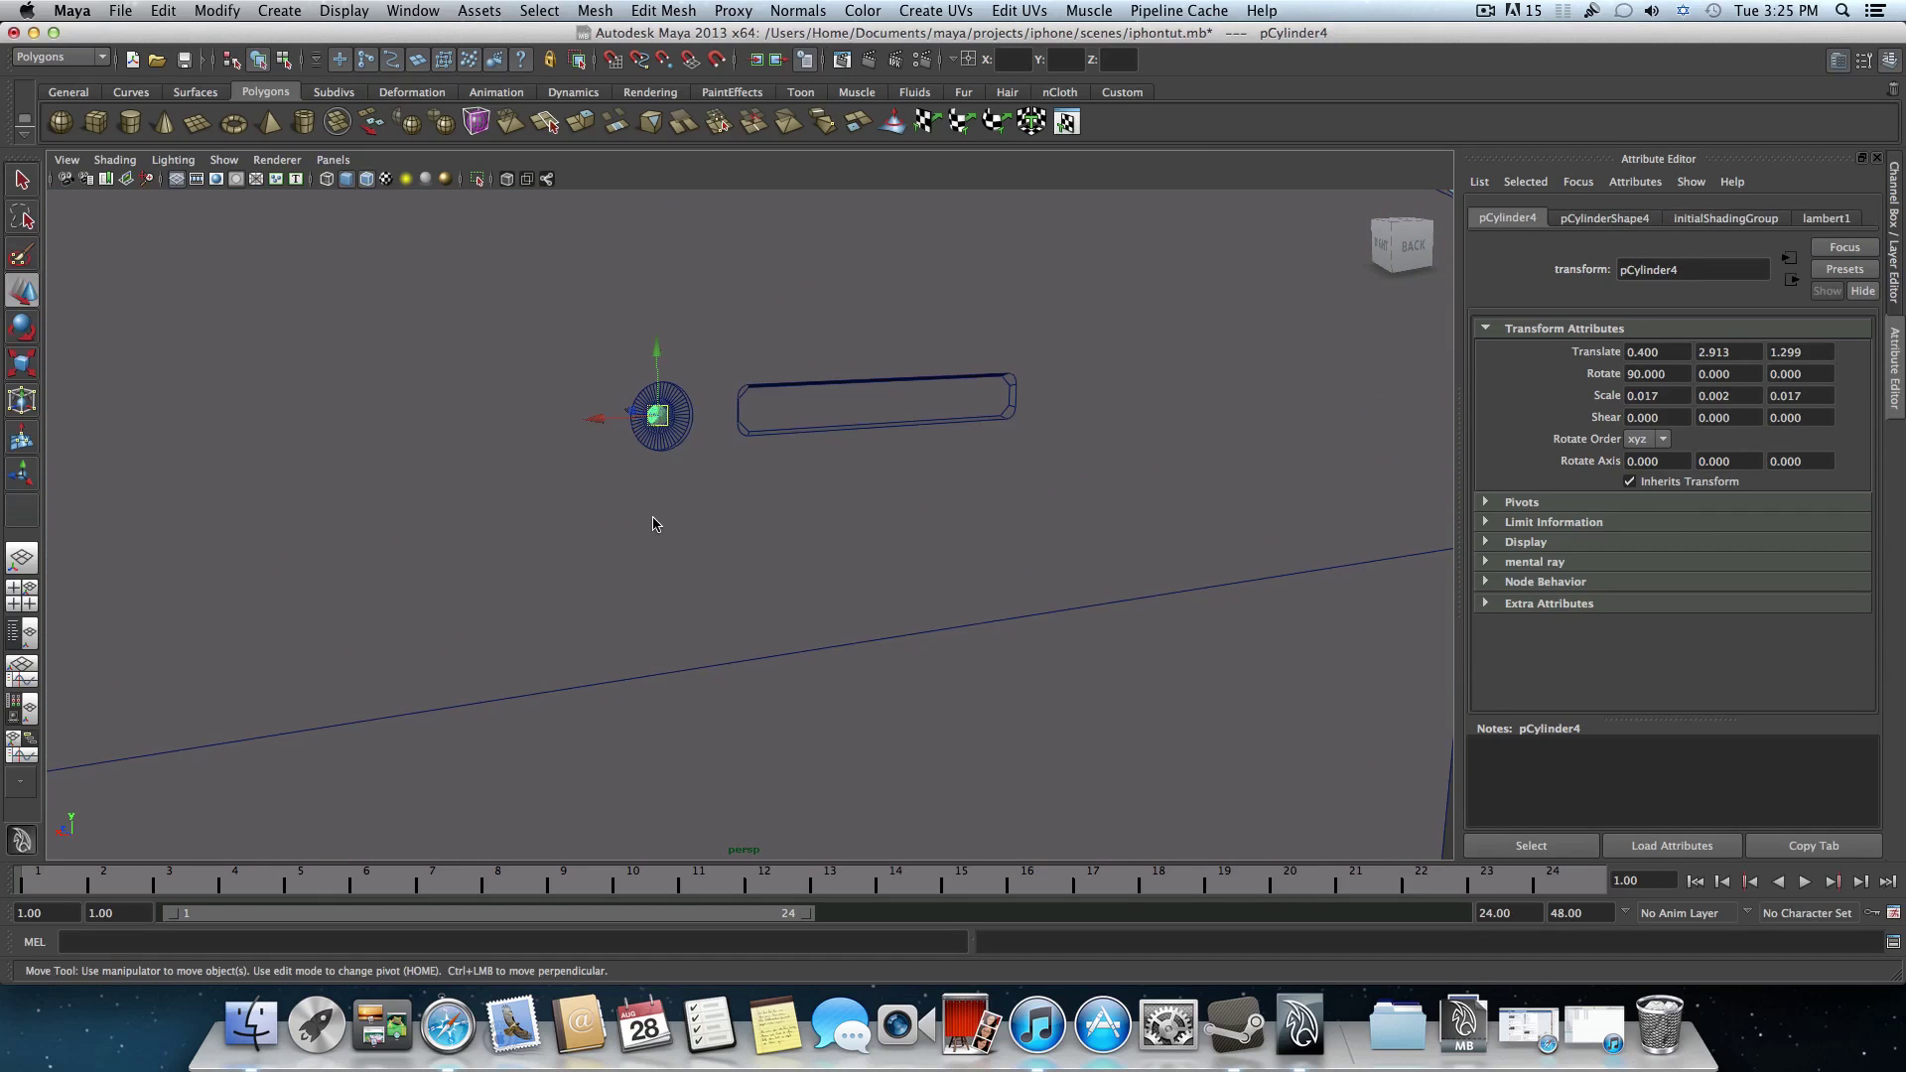
right_click_drag(809, 511, 446, 507, "alt")
left_click_drag(447, 508, 581, 509, "alt")
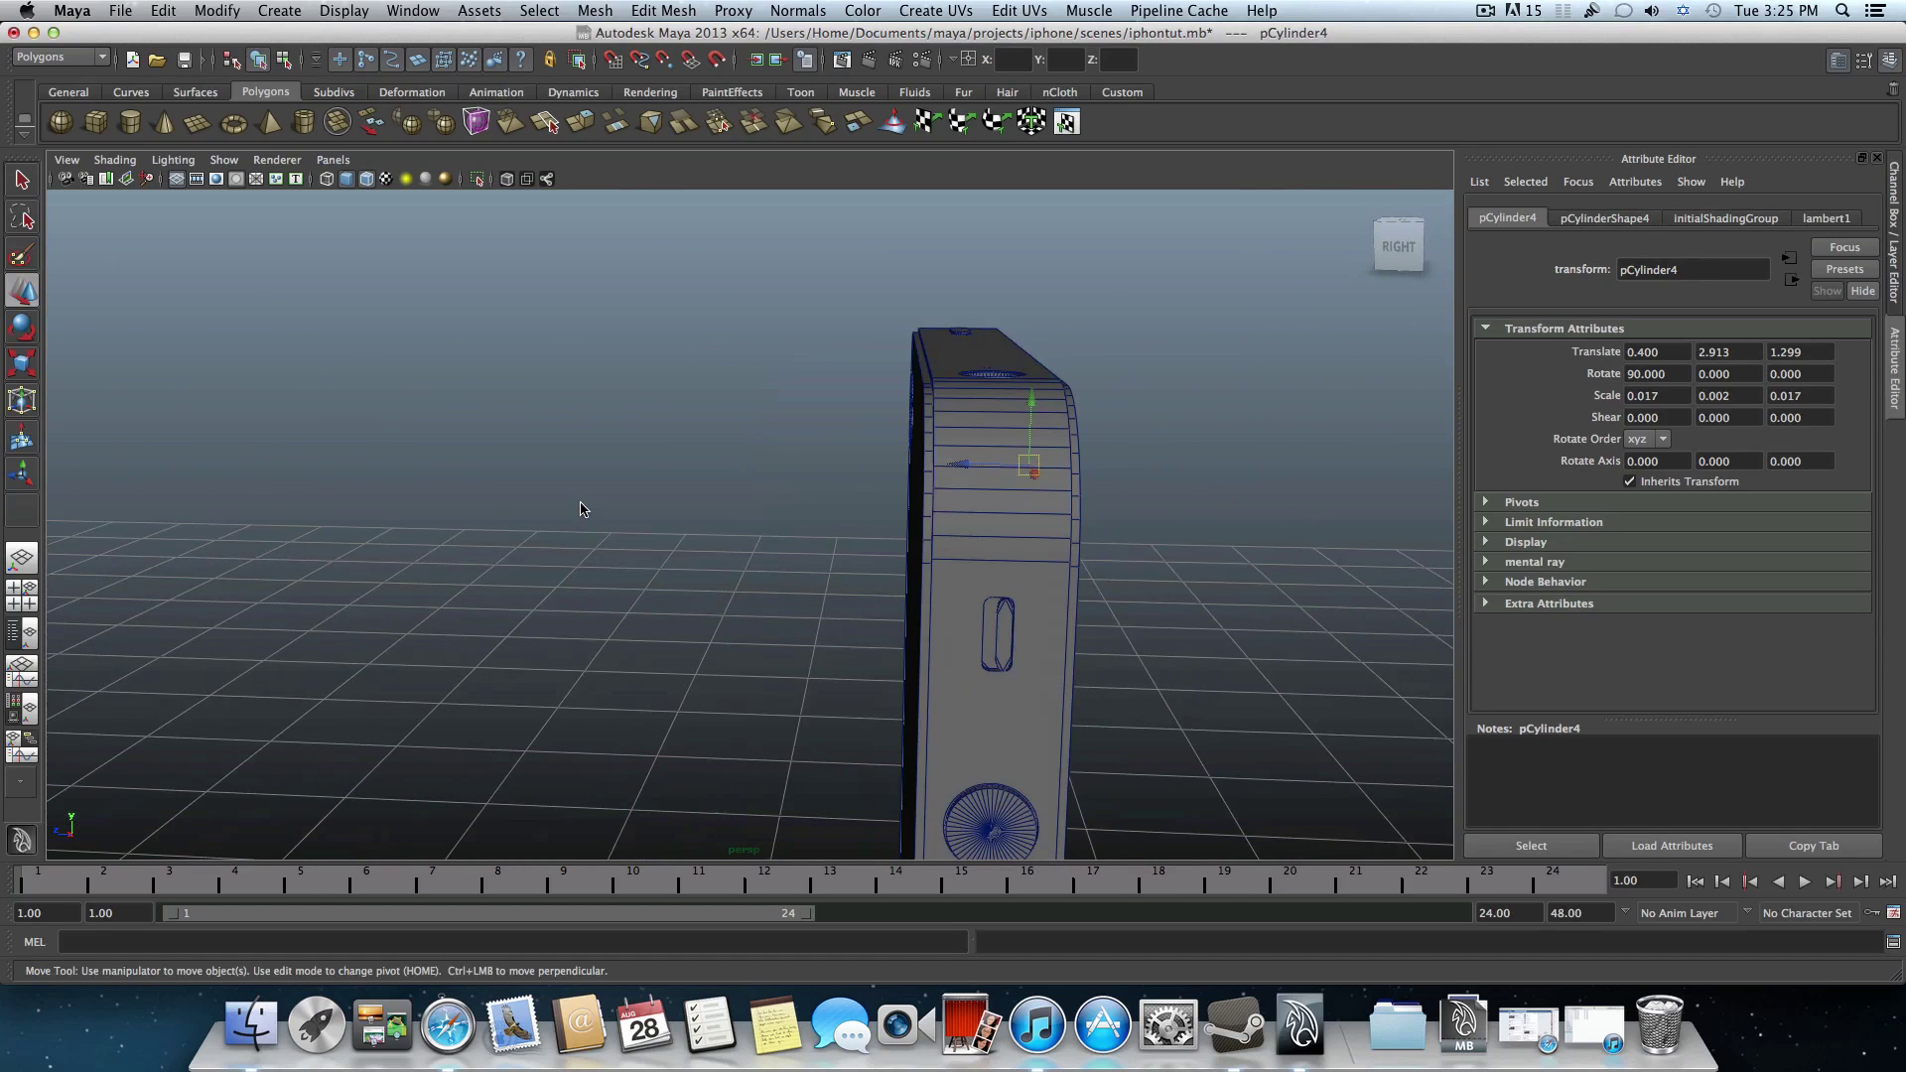
key("ctrl+d")
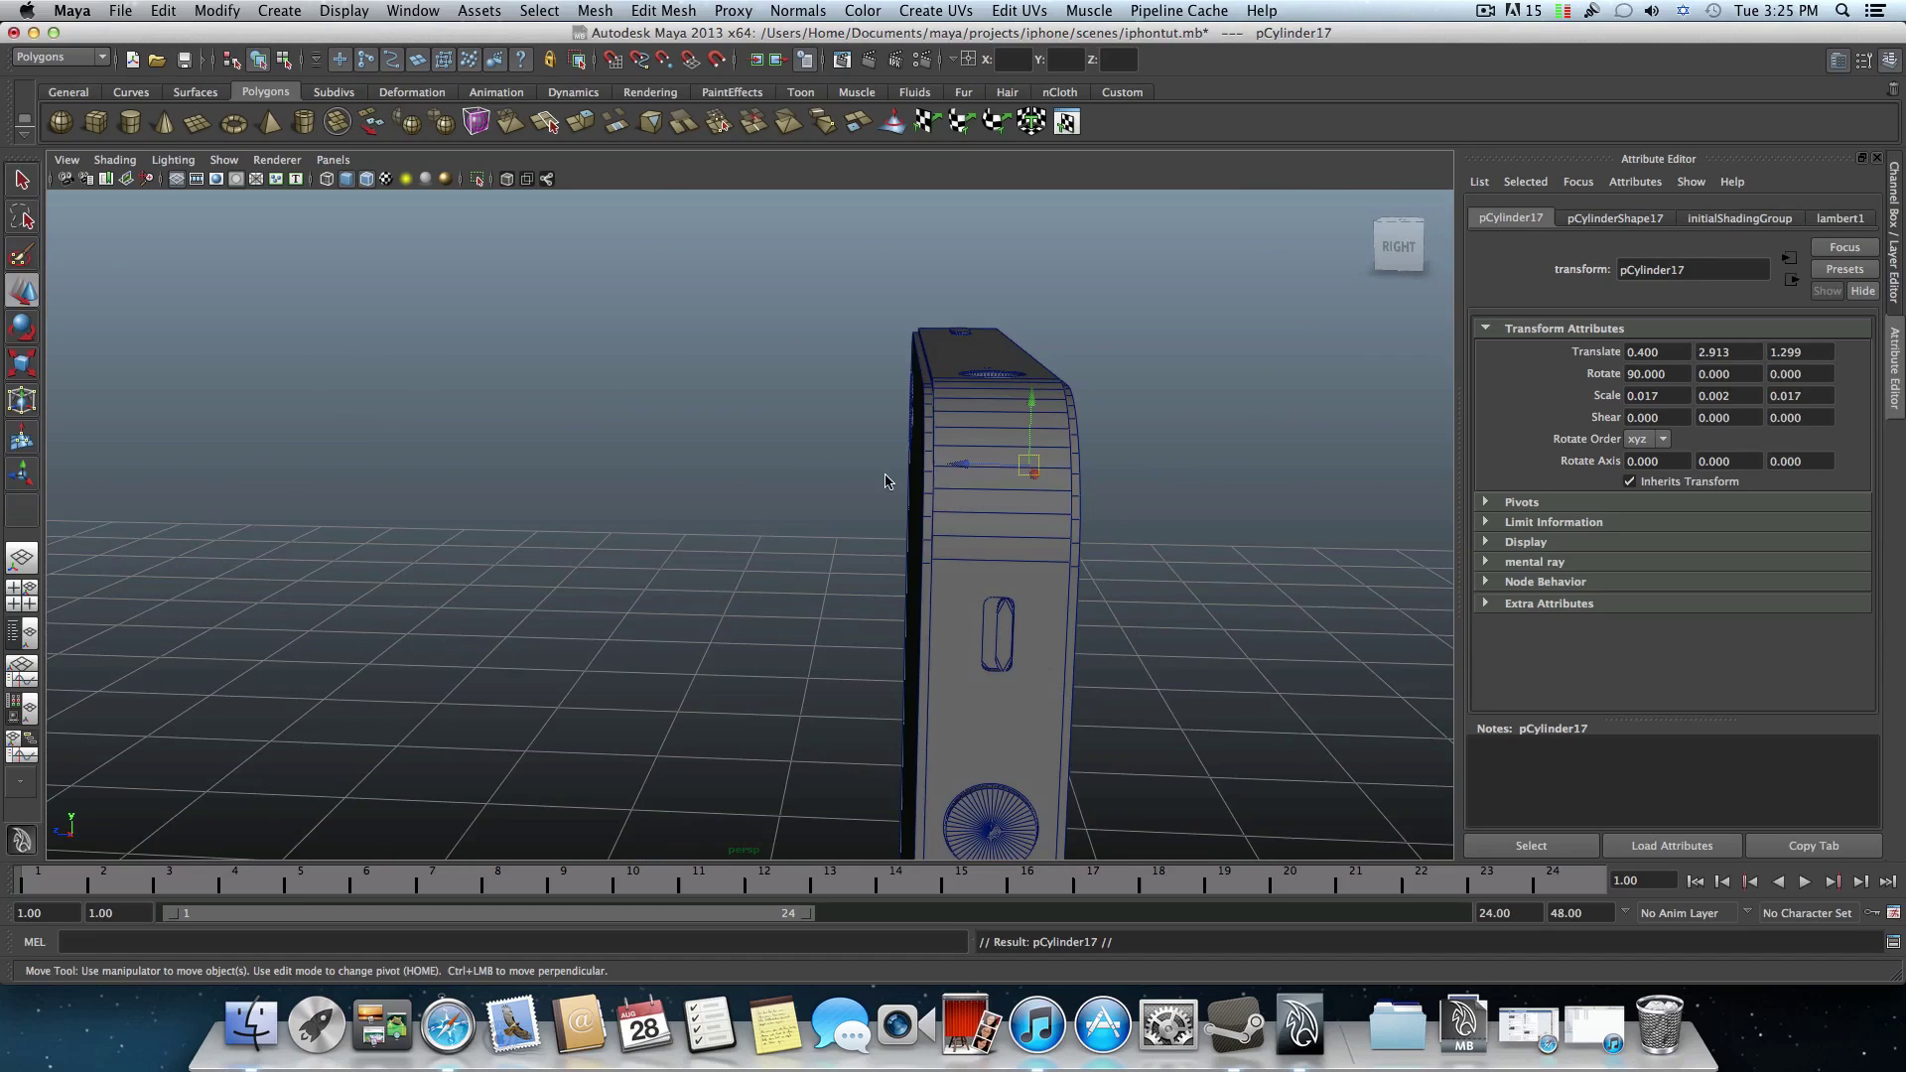
left_click_drag(952, 467, 704, 468)
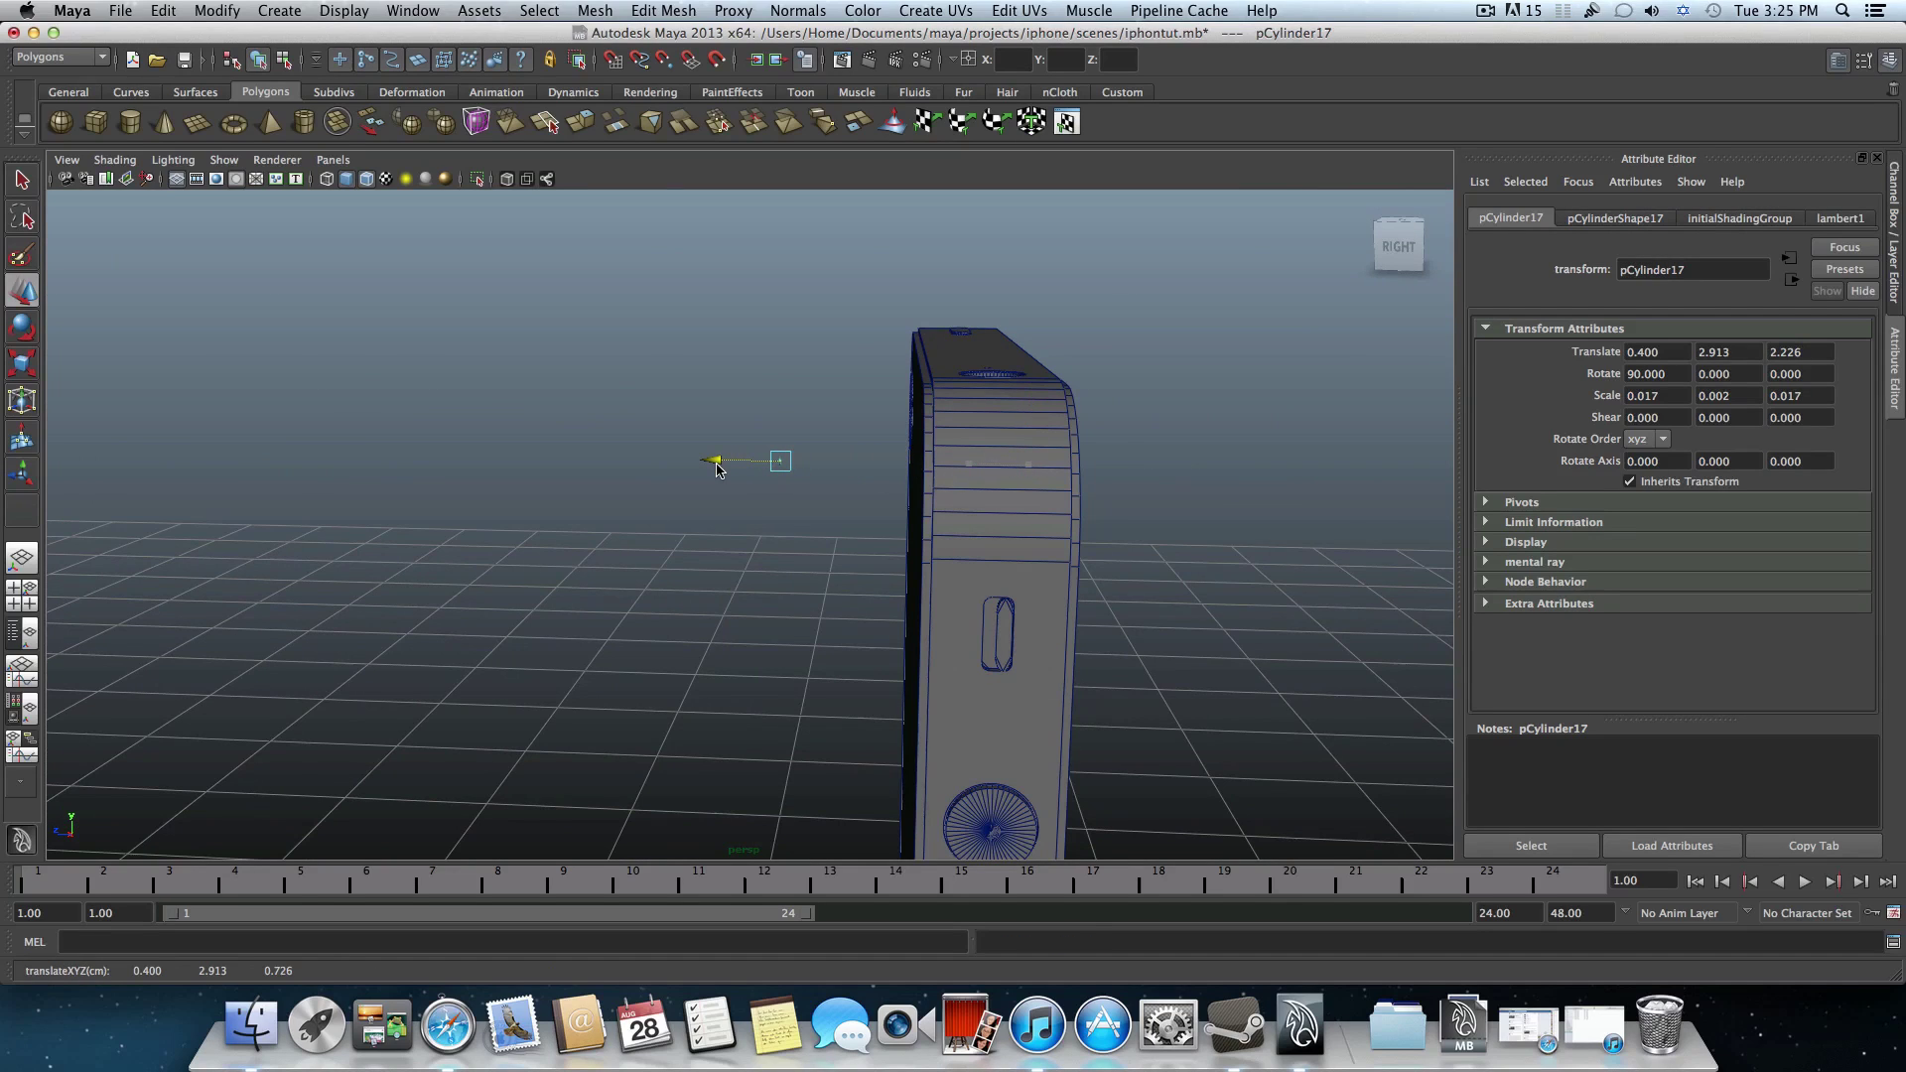
- Enlarge the copied lens disc uniformly to about 0.224, 0.033, 0.224 and set its X rotation to 270 degrees
key("r")
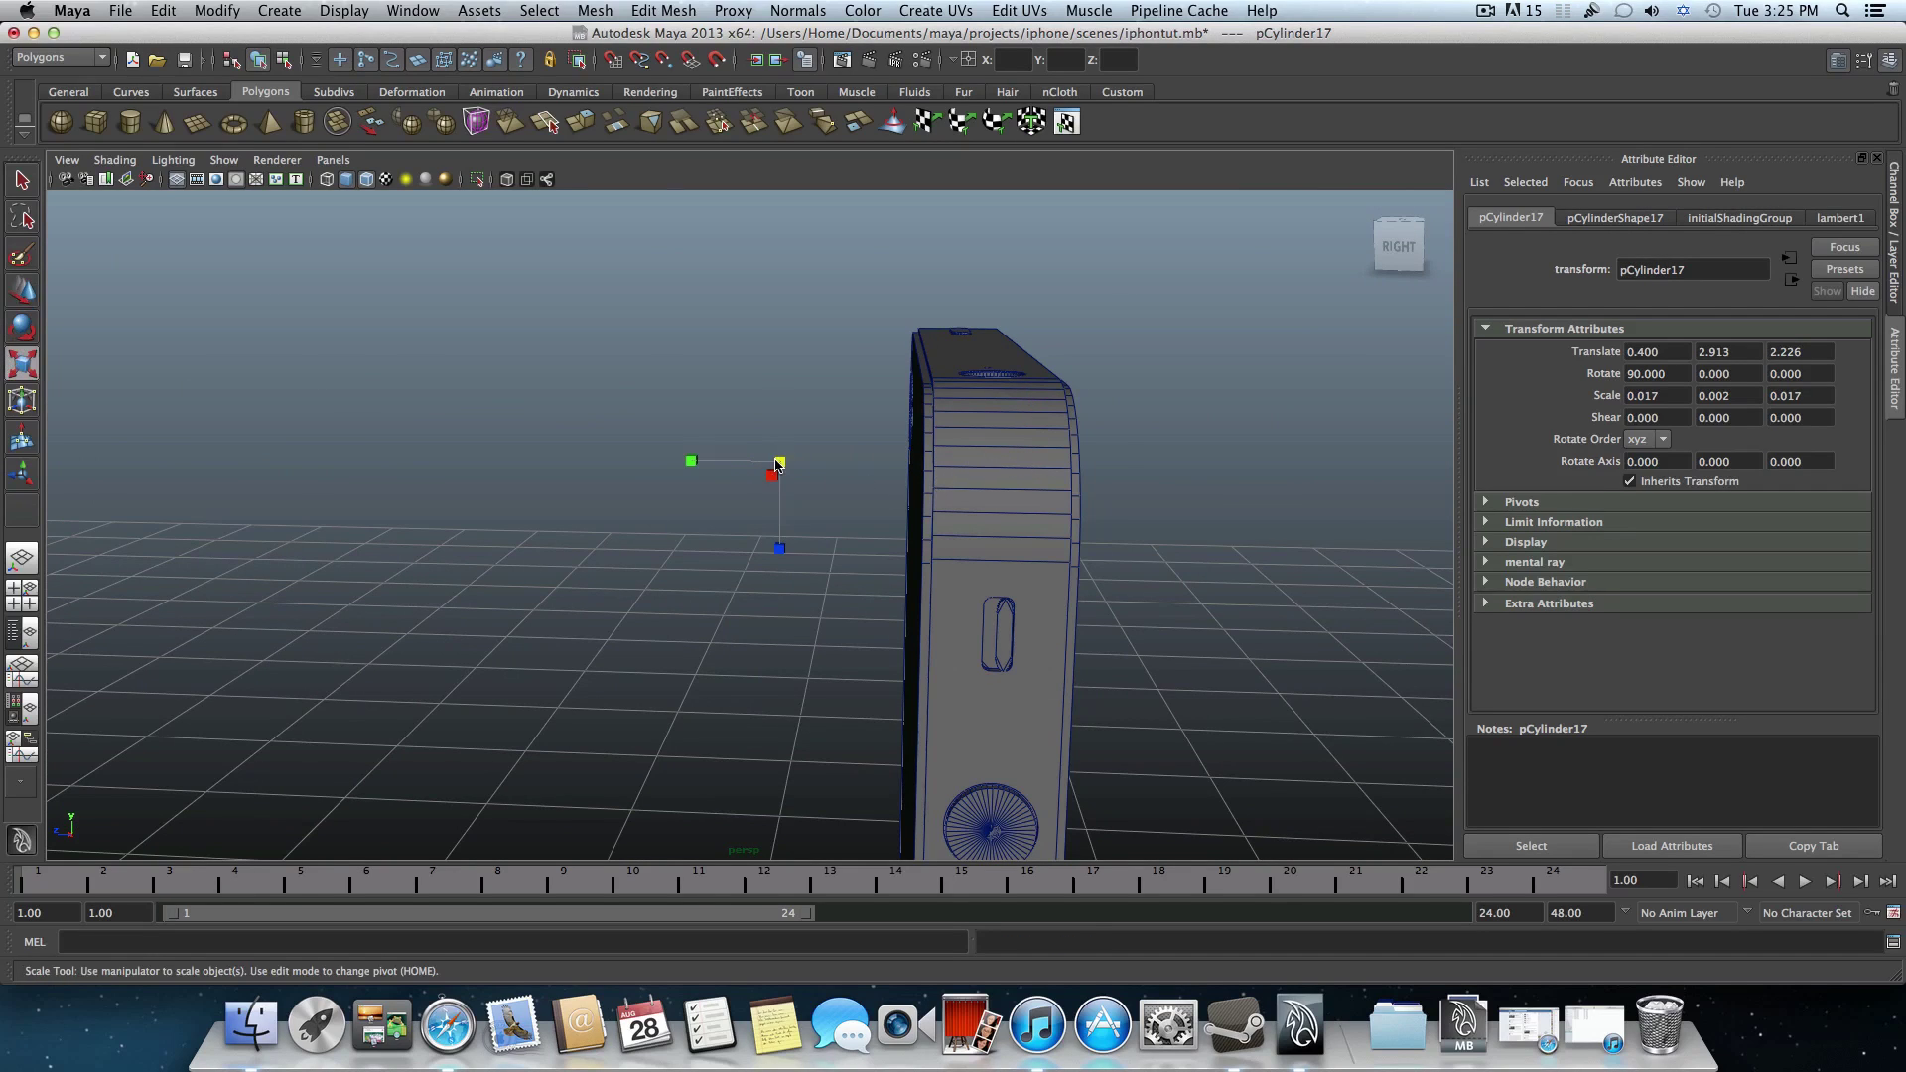
left_click_drag(777, 464, 608, 431)
double_click(22, 326)
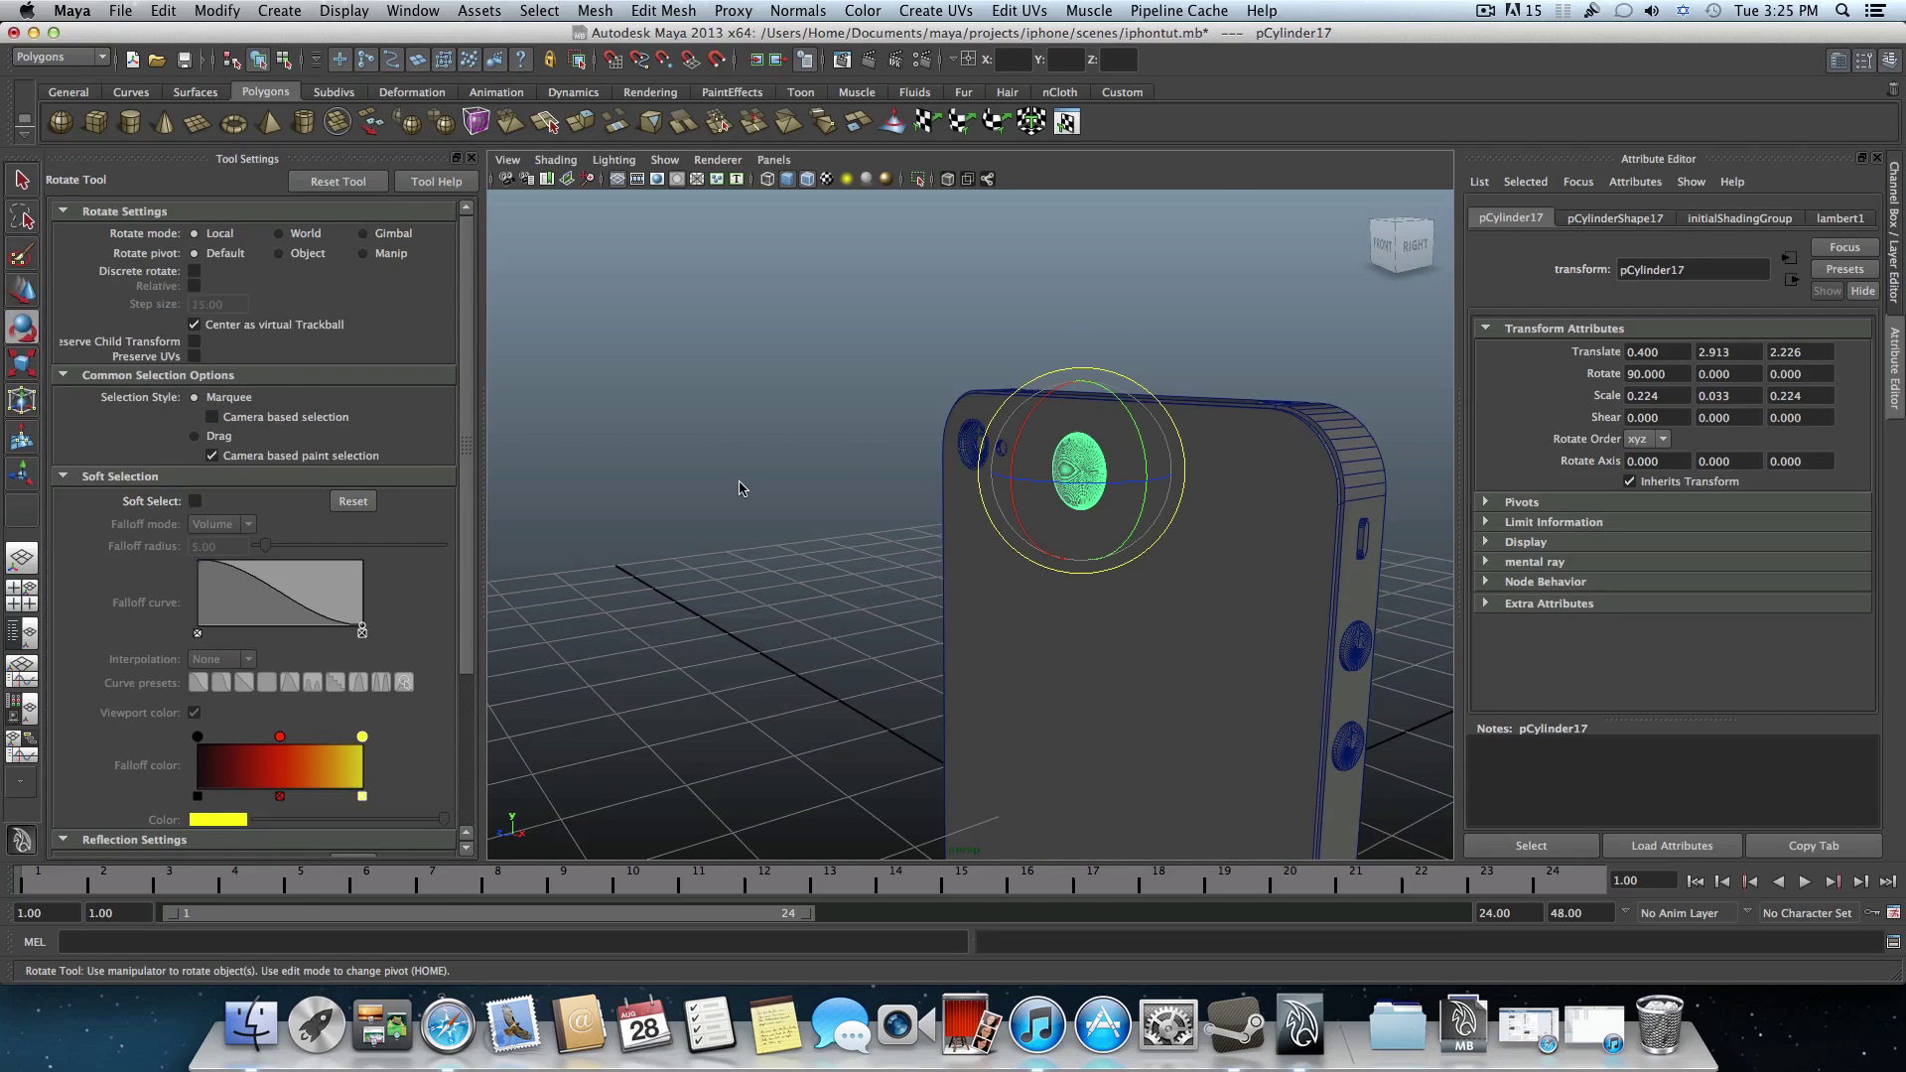
left_click(471, 158)
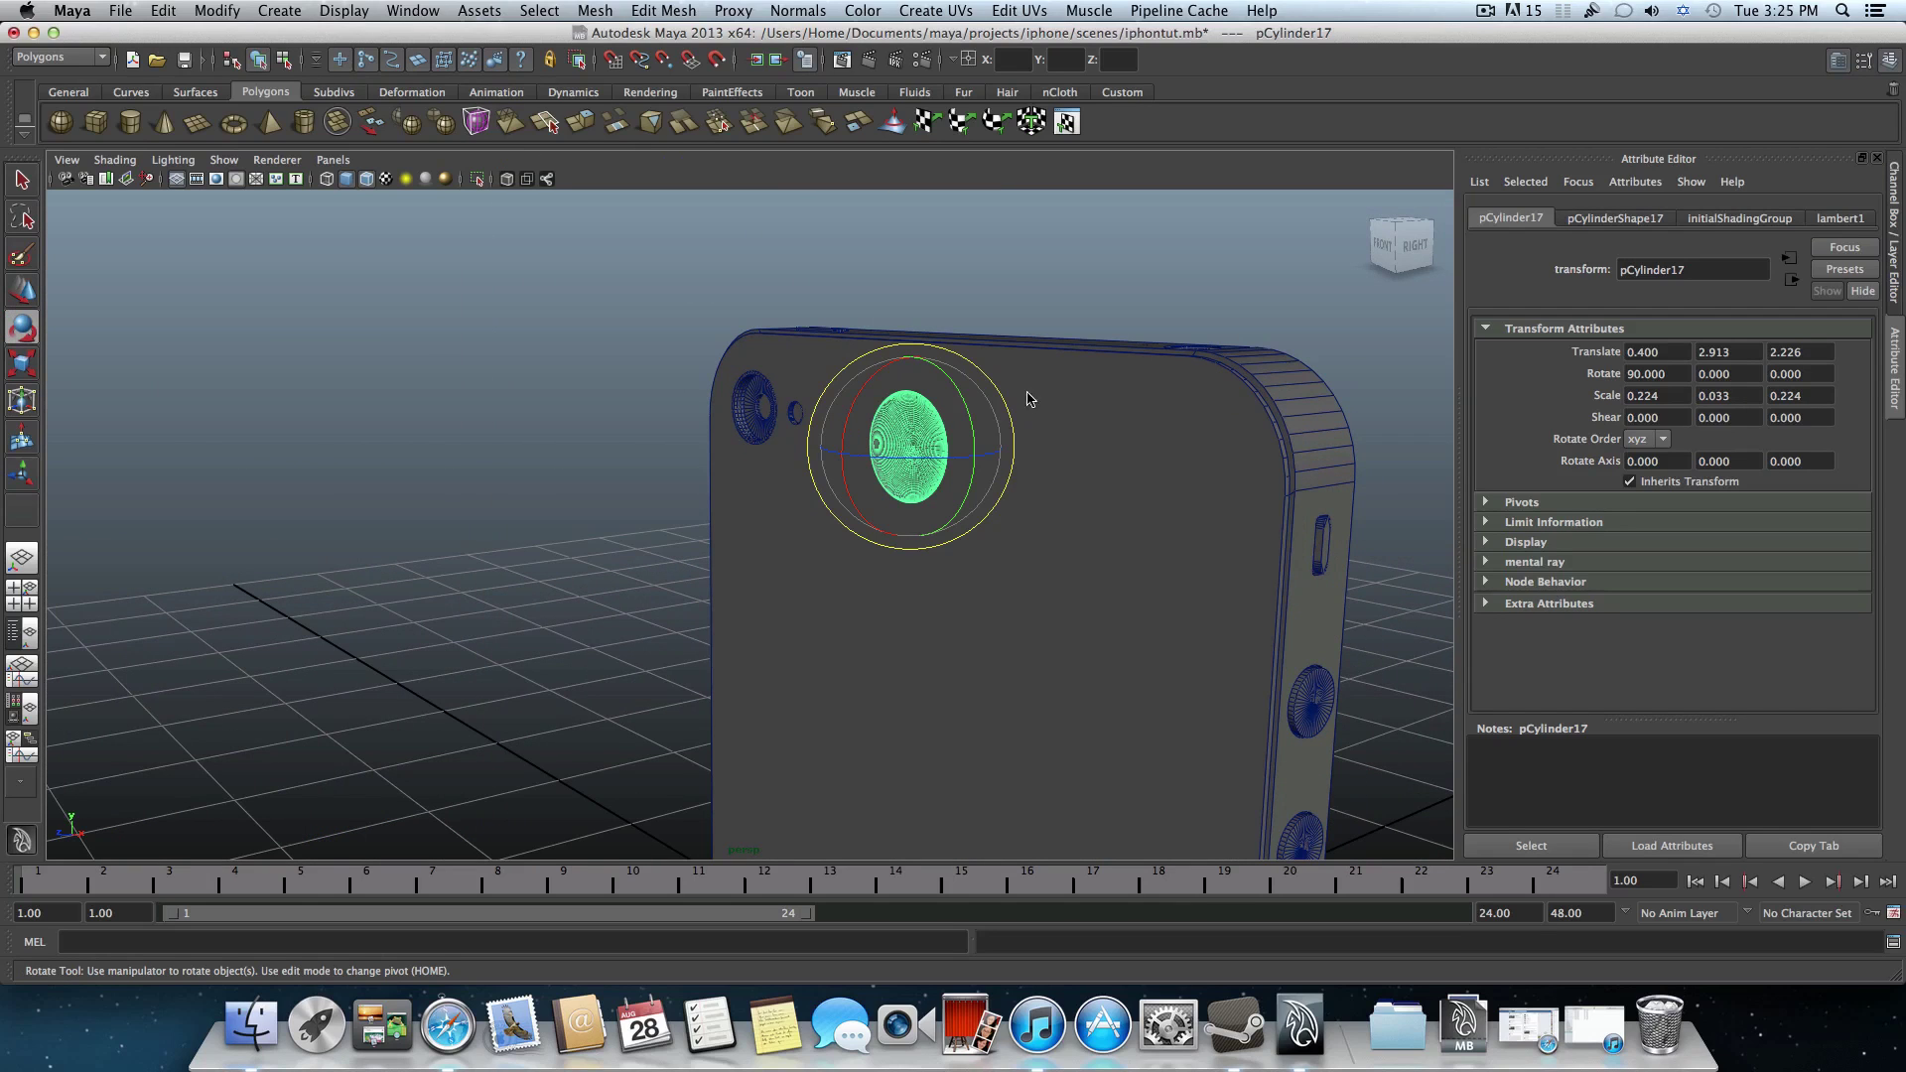
left_click_drag(851, 402, 862, 508)
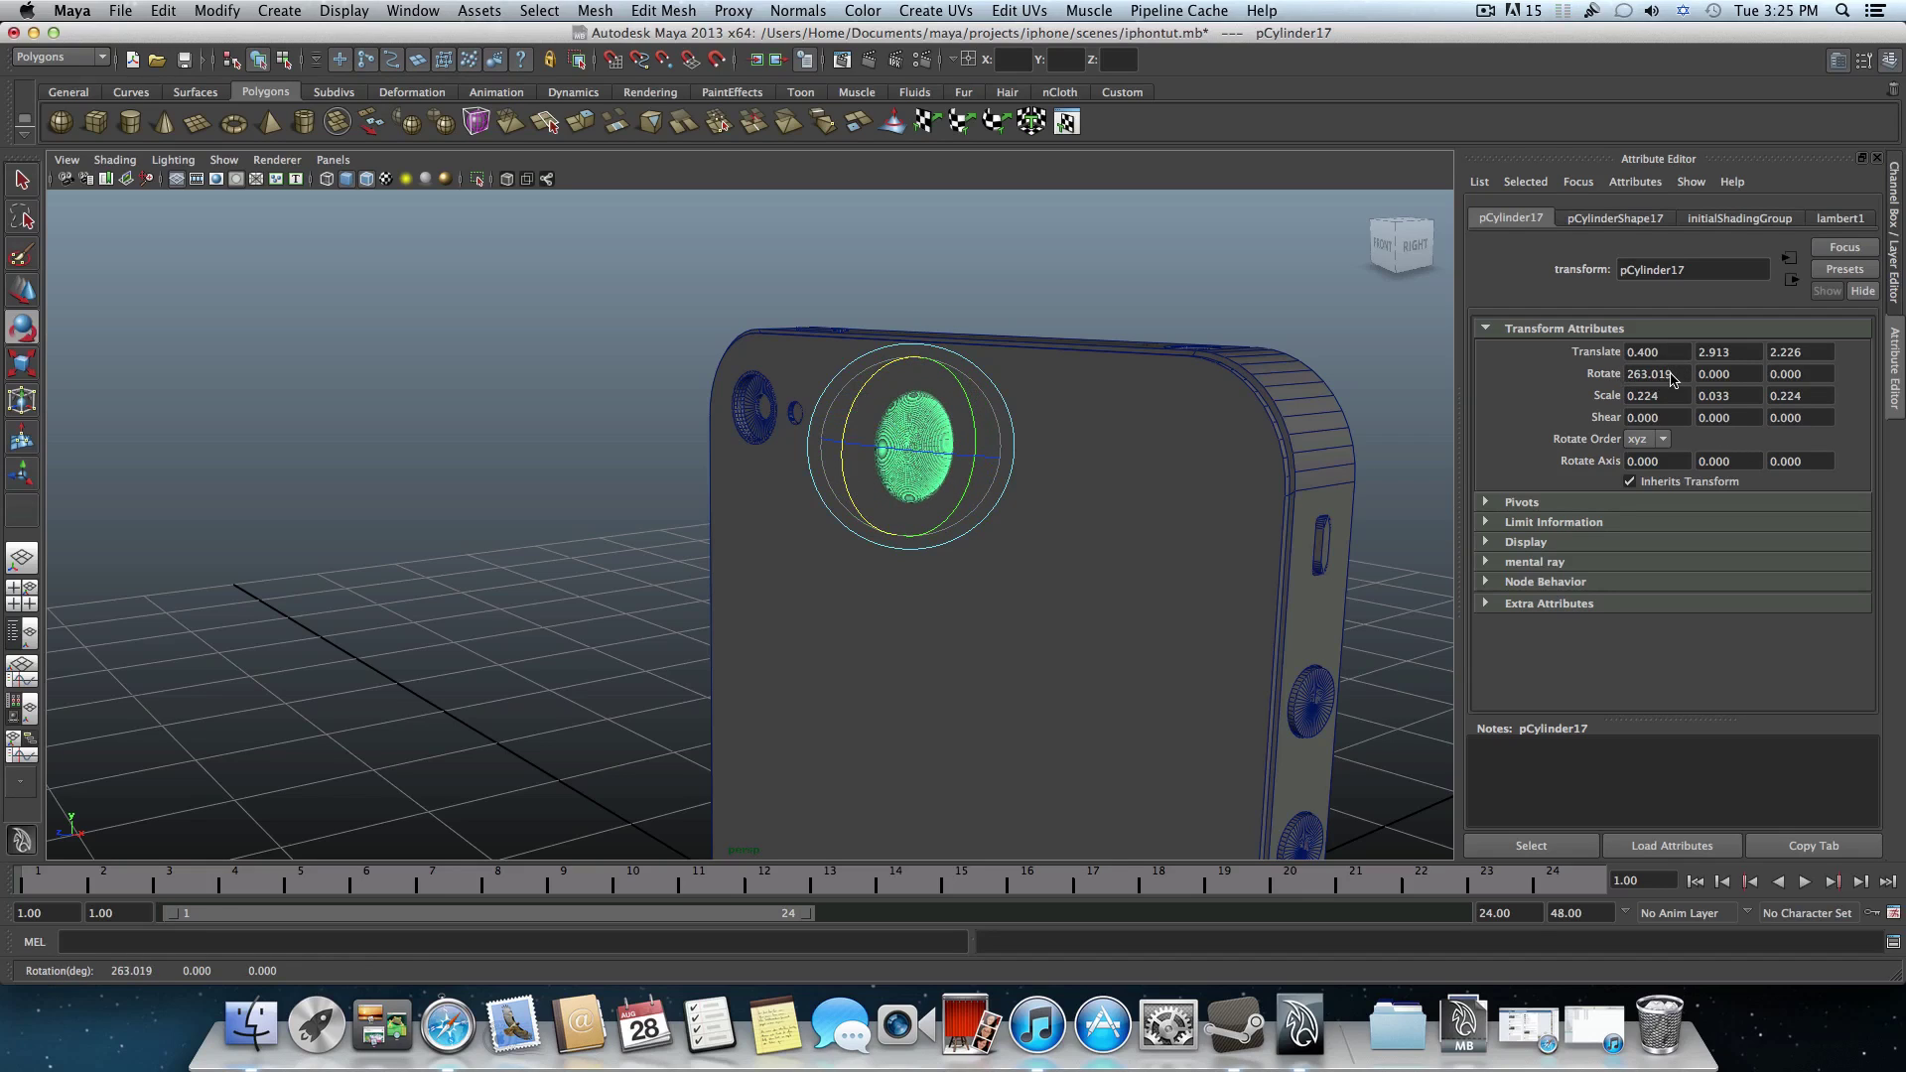
left_click(1667, 375)
type("270")
key("Return")
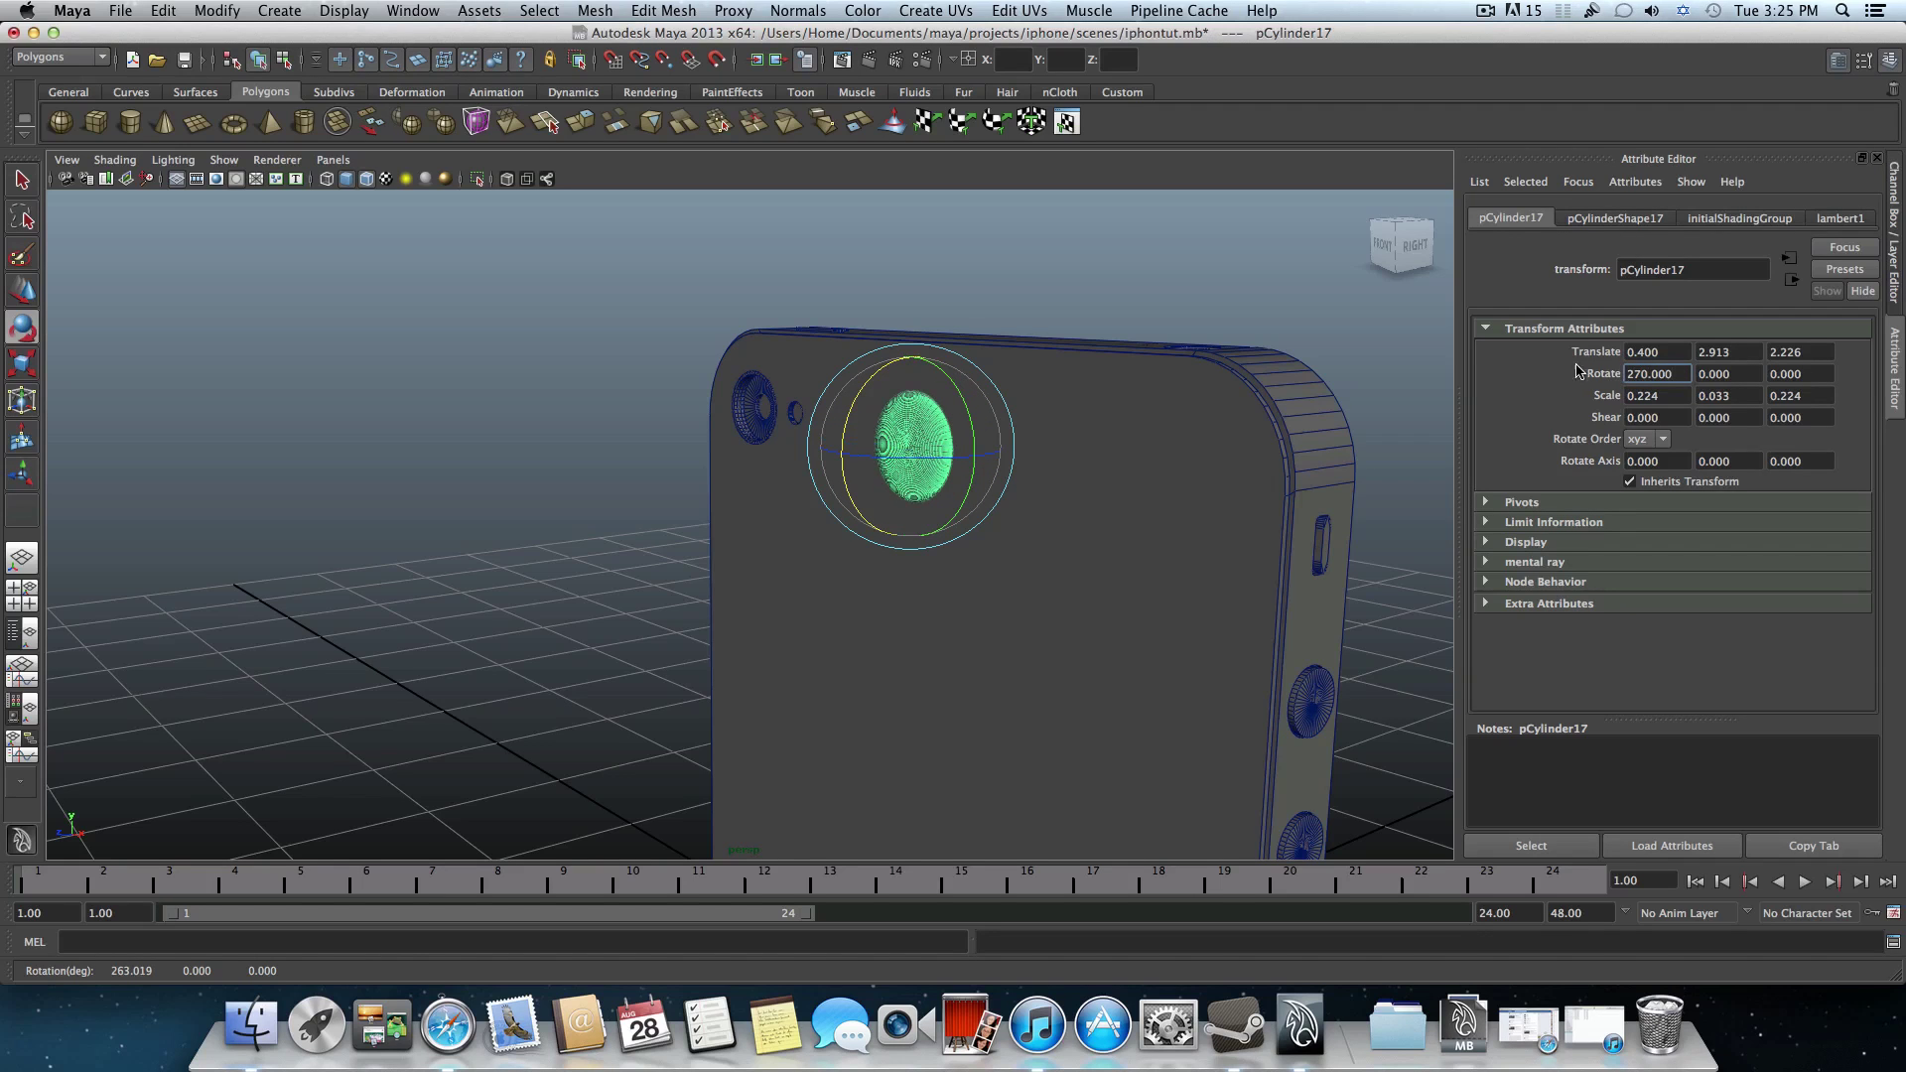
- Move the lens disc into the rear camera recess, centred at about X -1.335 and Z 1.689
left_click_drag(976, 508, 896, 508, "alt")
left_click_drag(745, 509, 399, 409, "alt")
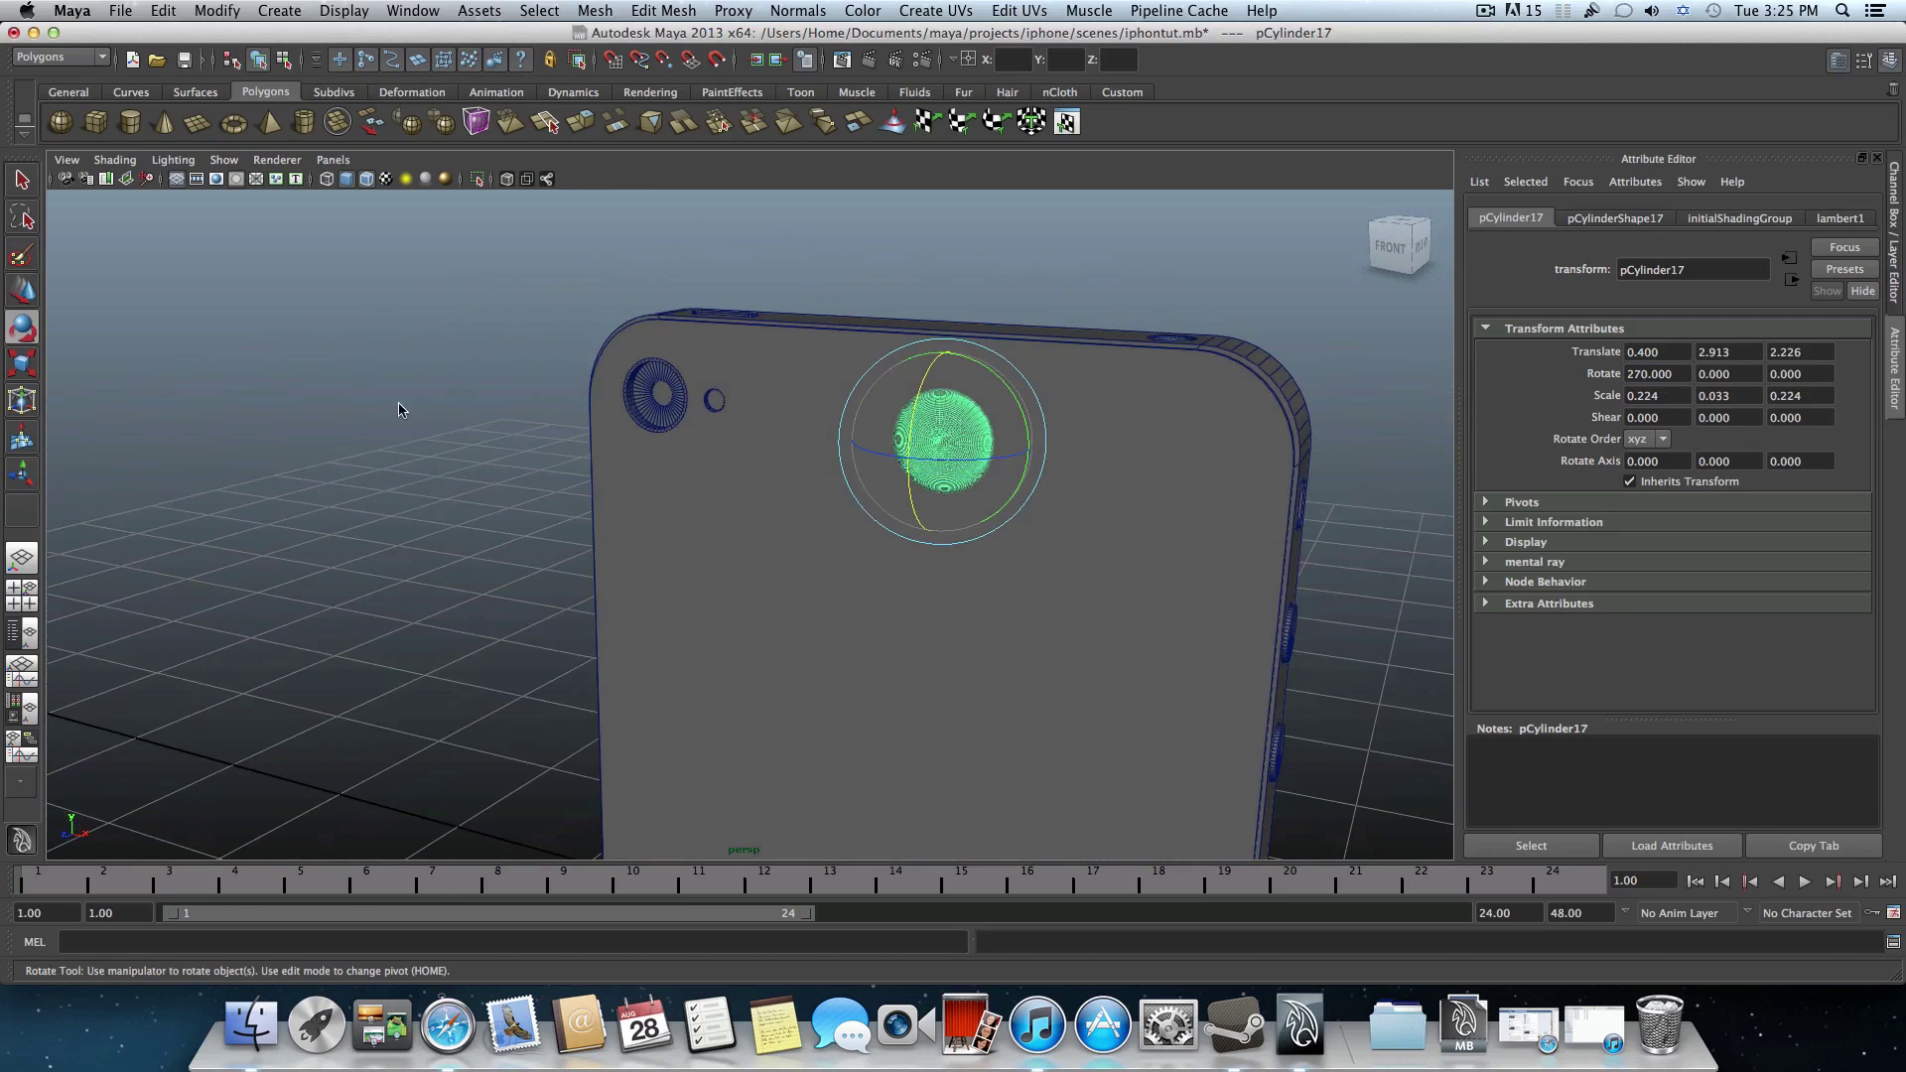
double_click(26, 291)
left_click_drag(1176, 484, 935, 455)
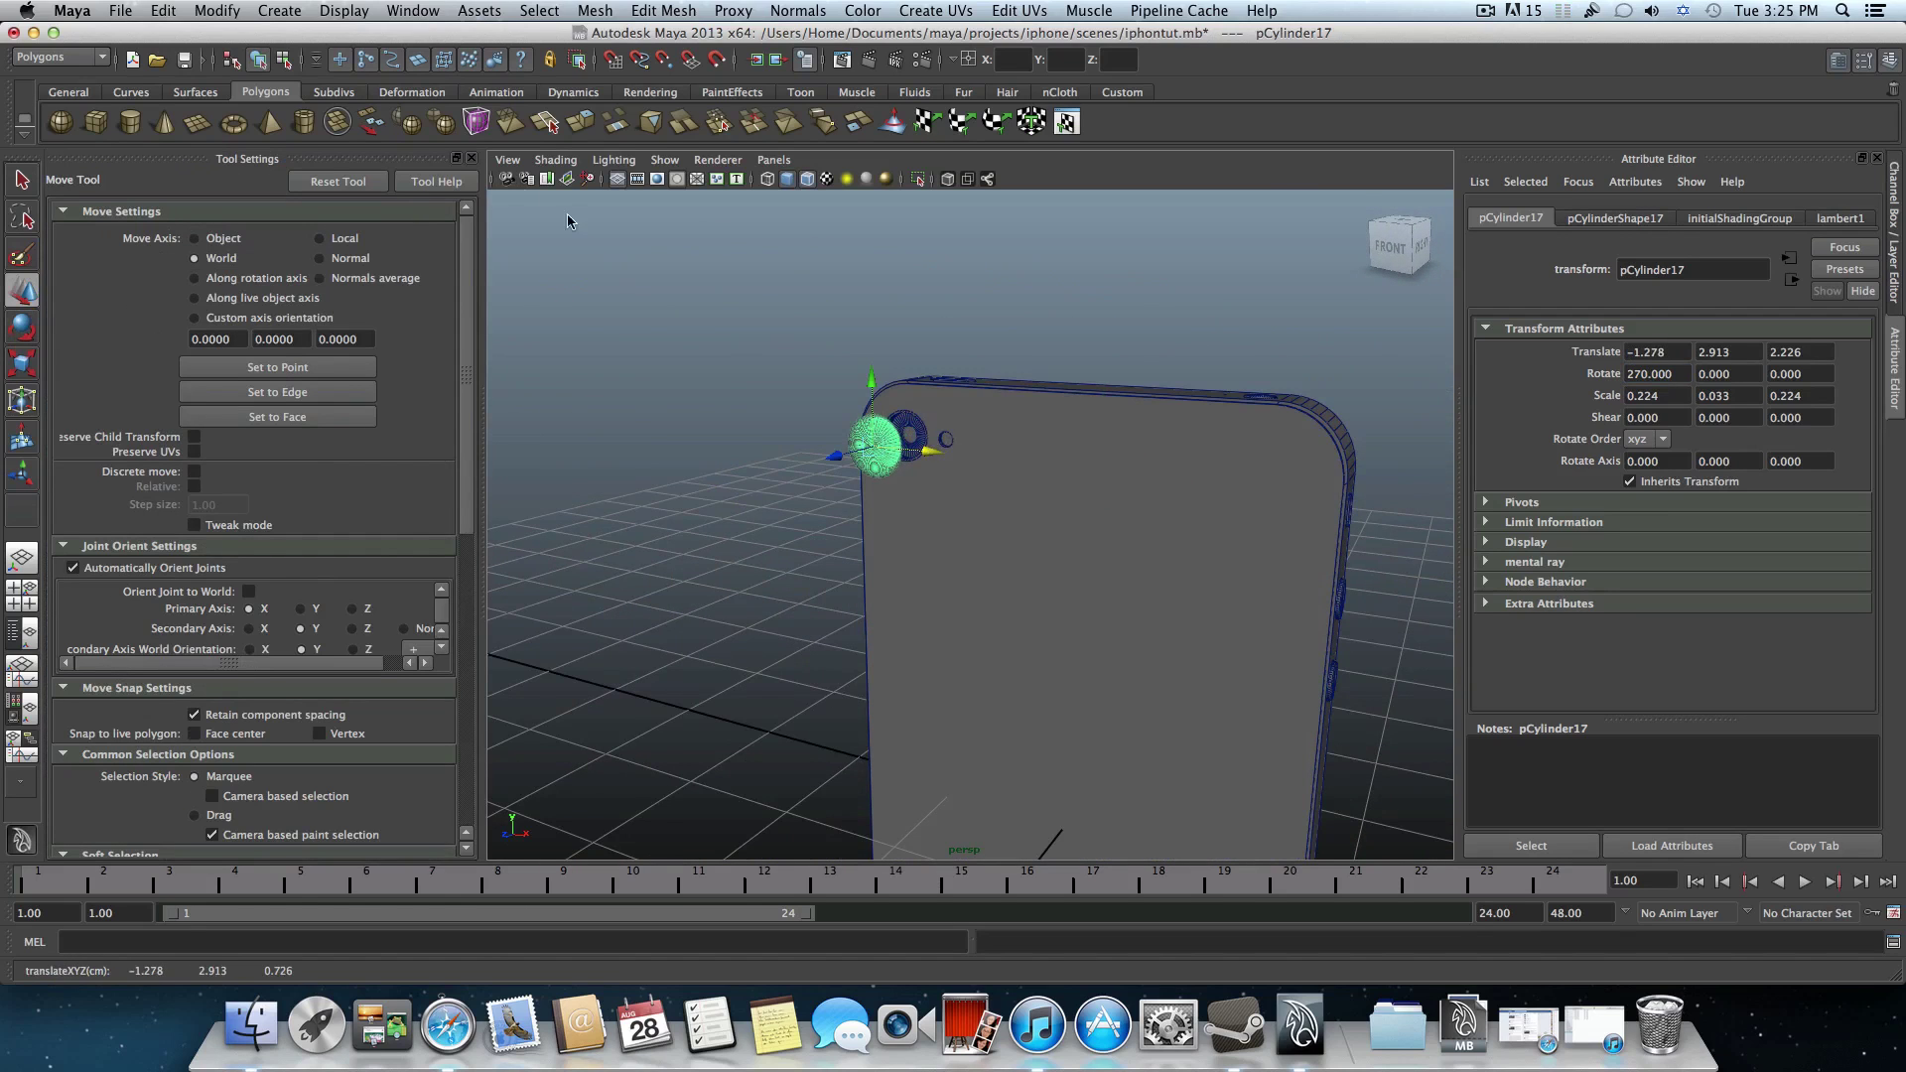
left_click(471, 158)
left_click_drag(595, 426, 968, 428, "alt")
middle_click_drag(623, 465, 826, 541, "alt")
right_click_drag(825, 541, 1111, 542, "alt")
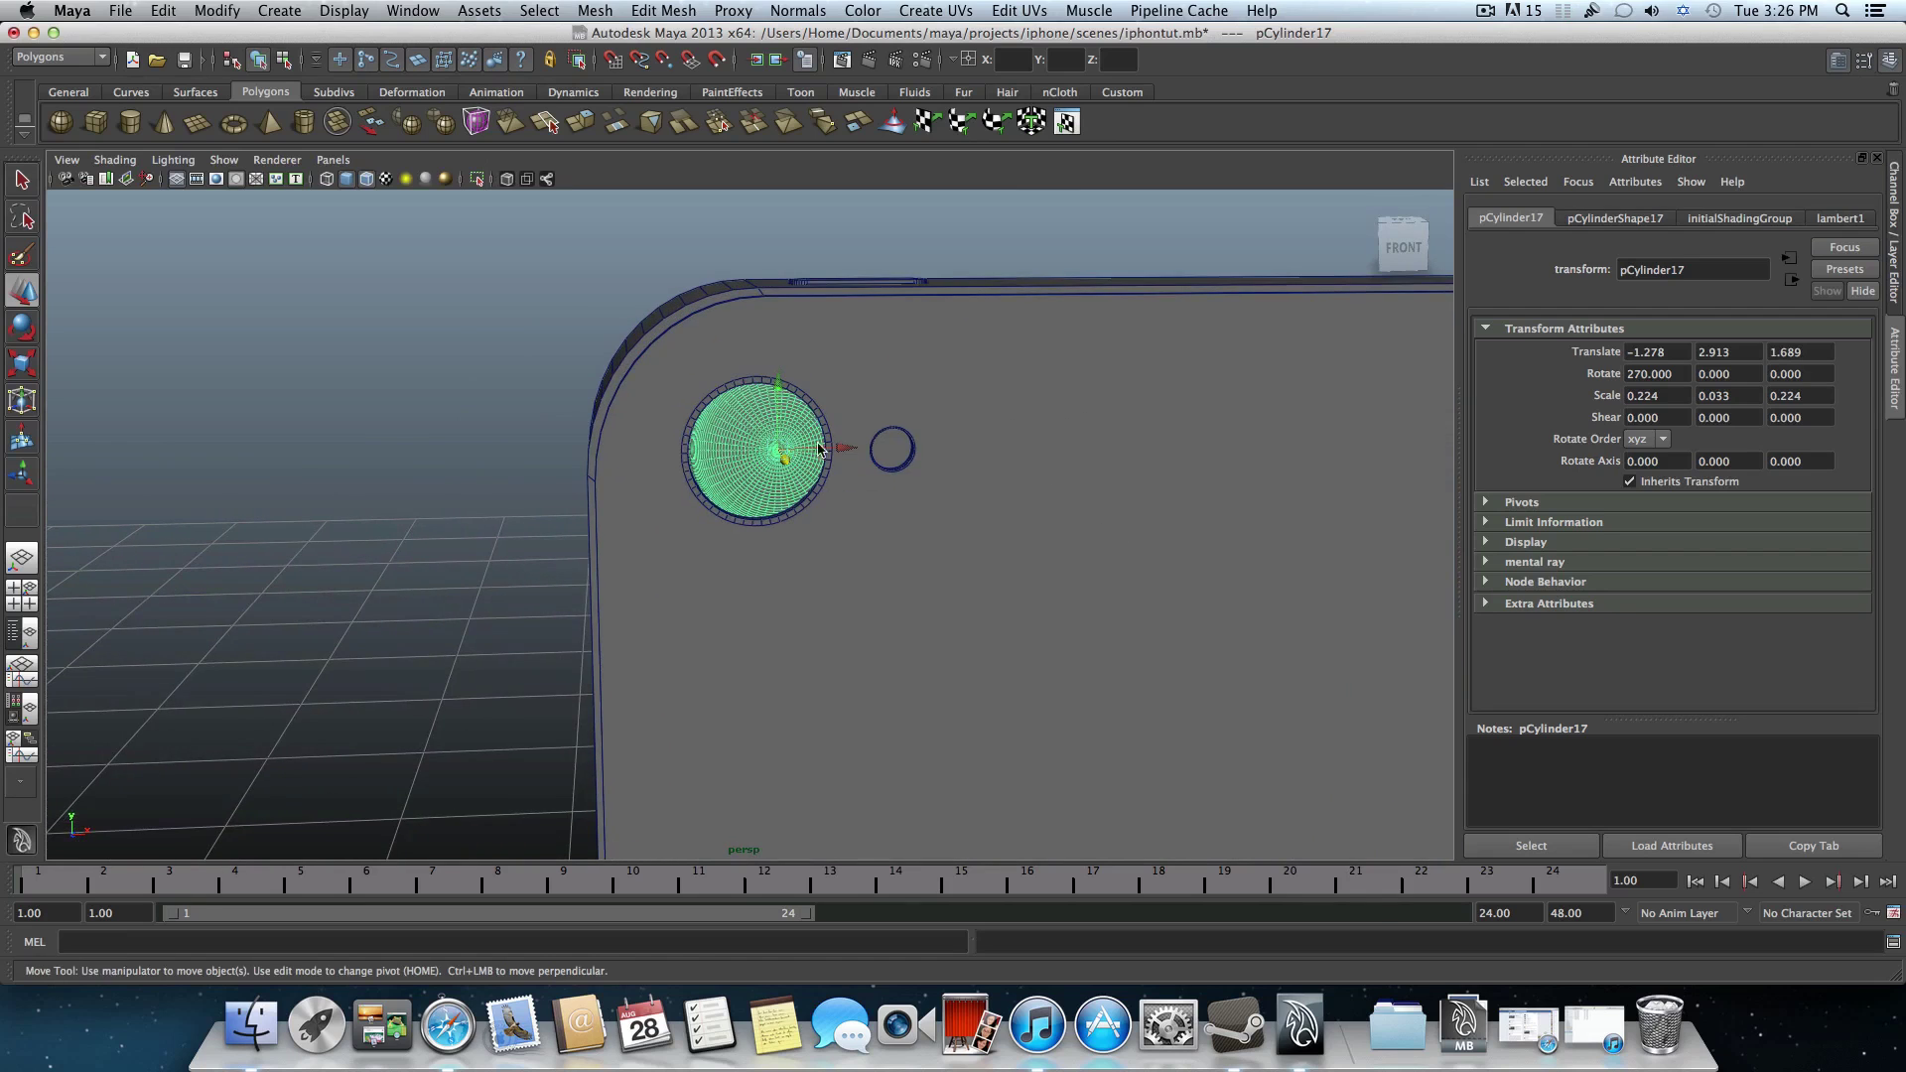
left_click_drag(843, 443, 780, 503)
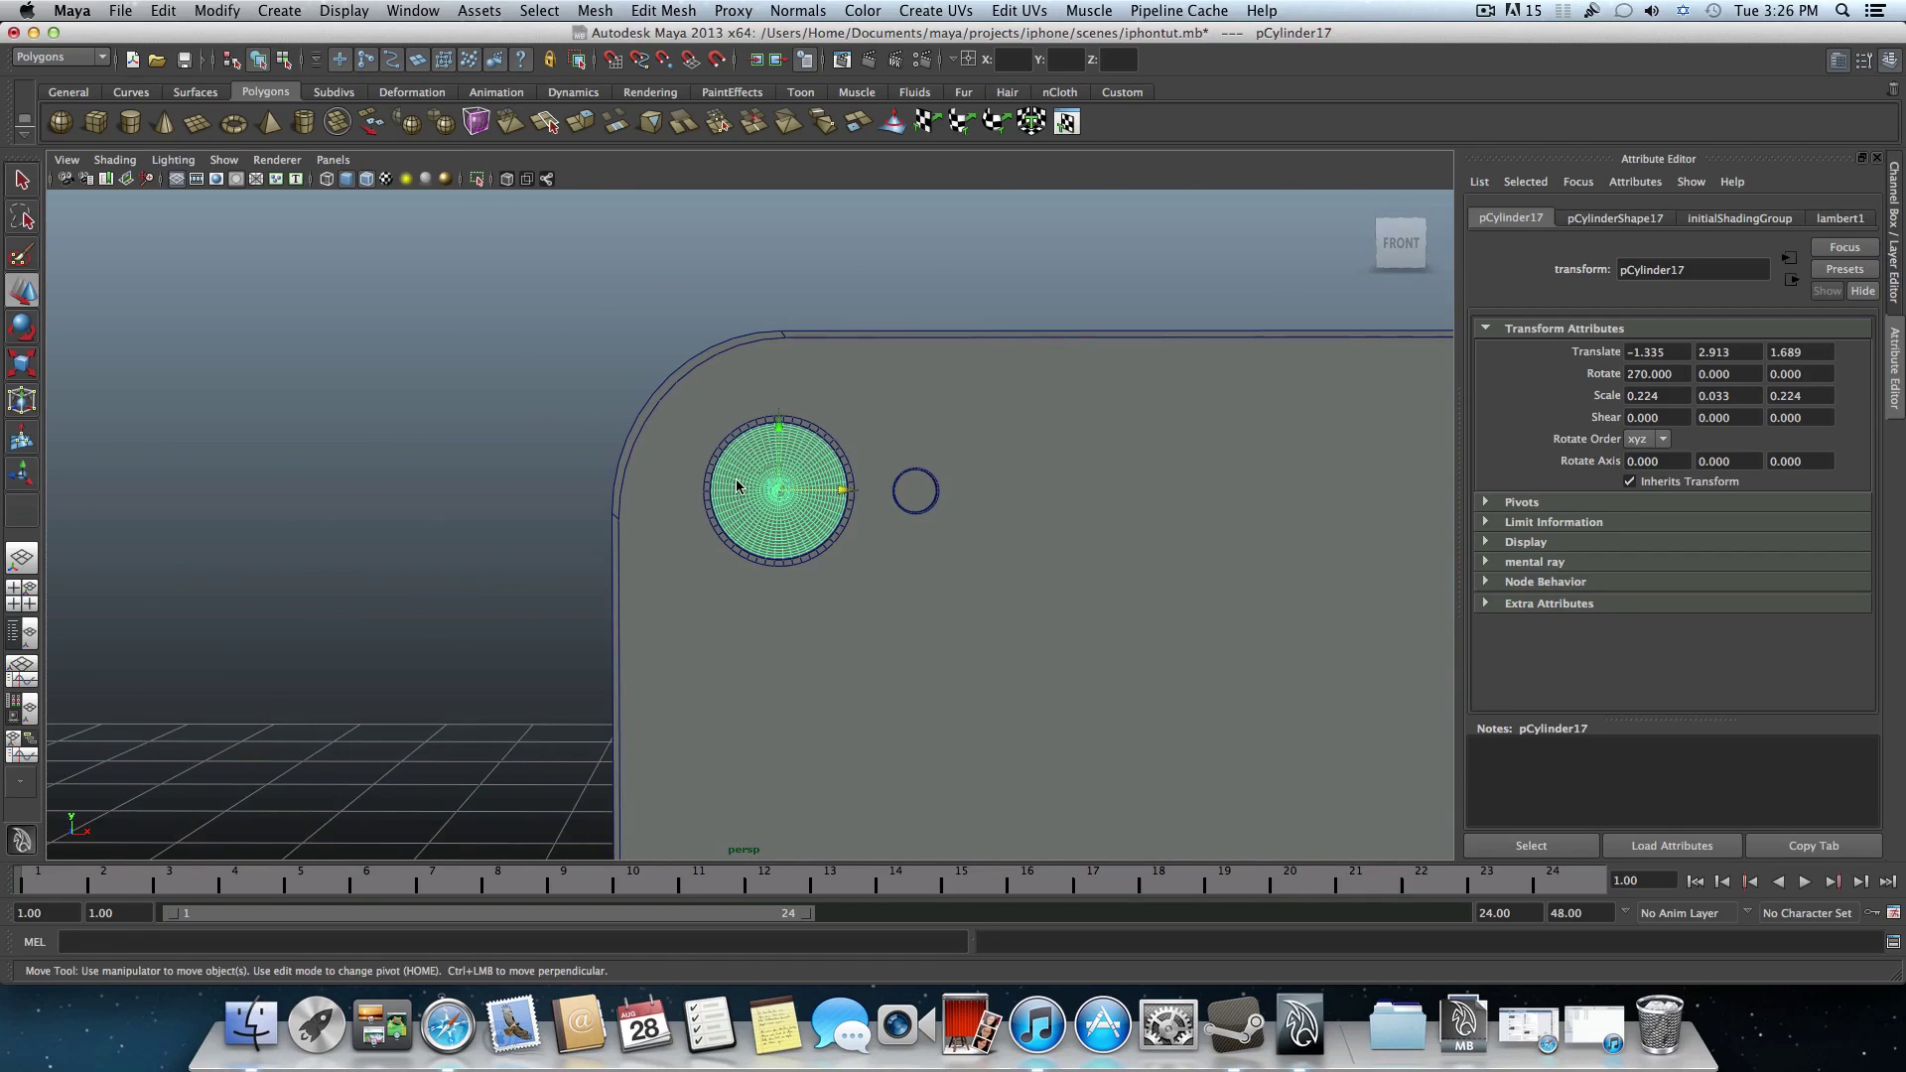
- Scale the lens disc down uniformly to about 0.068, 0.010, 0.068 to fit the small central opening of the rear camera
right_click_drag(735, 487, 765, 577, "alt")
middle_click_drag(831, 546, 700, 586, "alt")
left_click(19, 367)
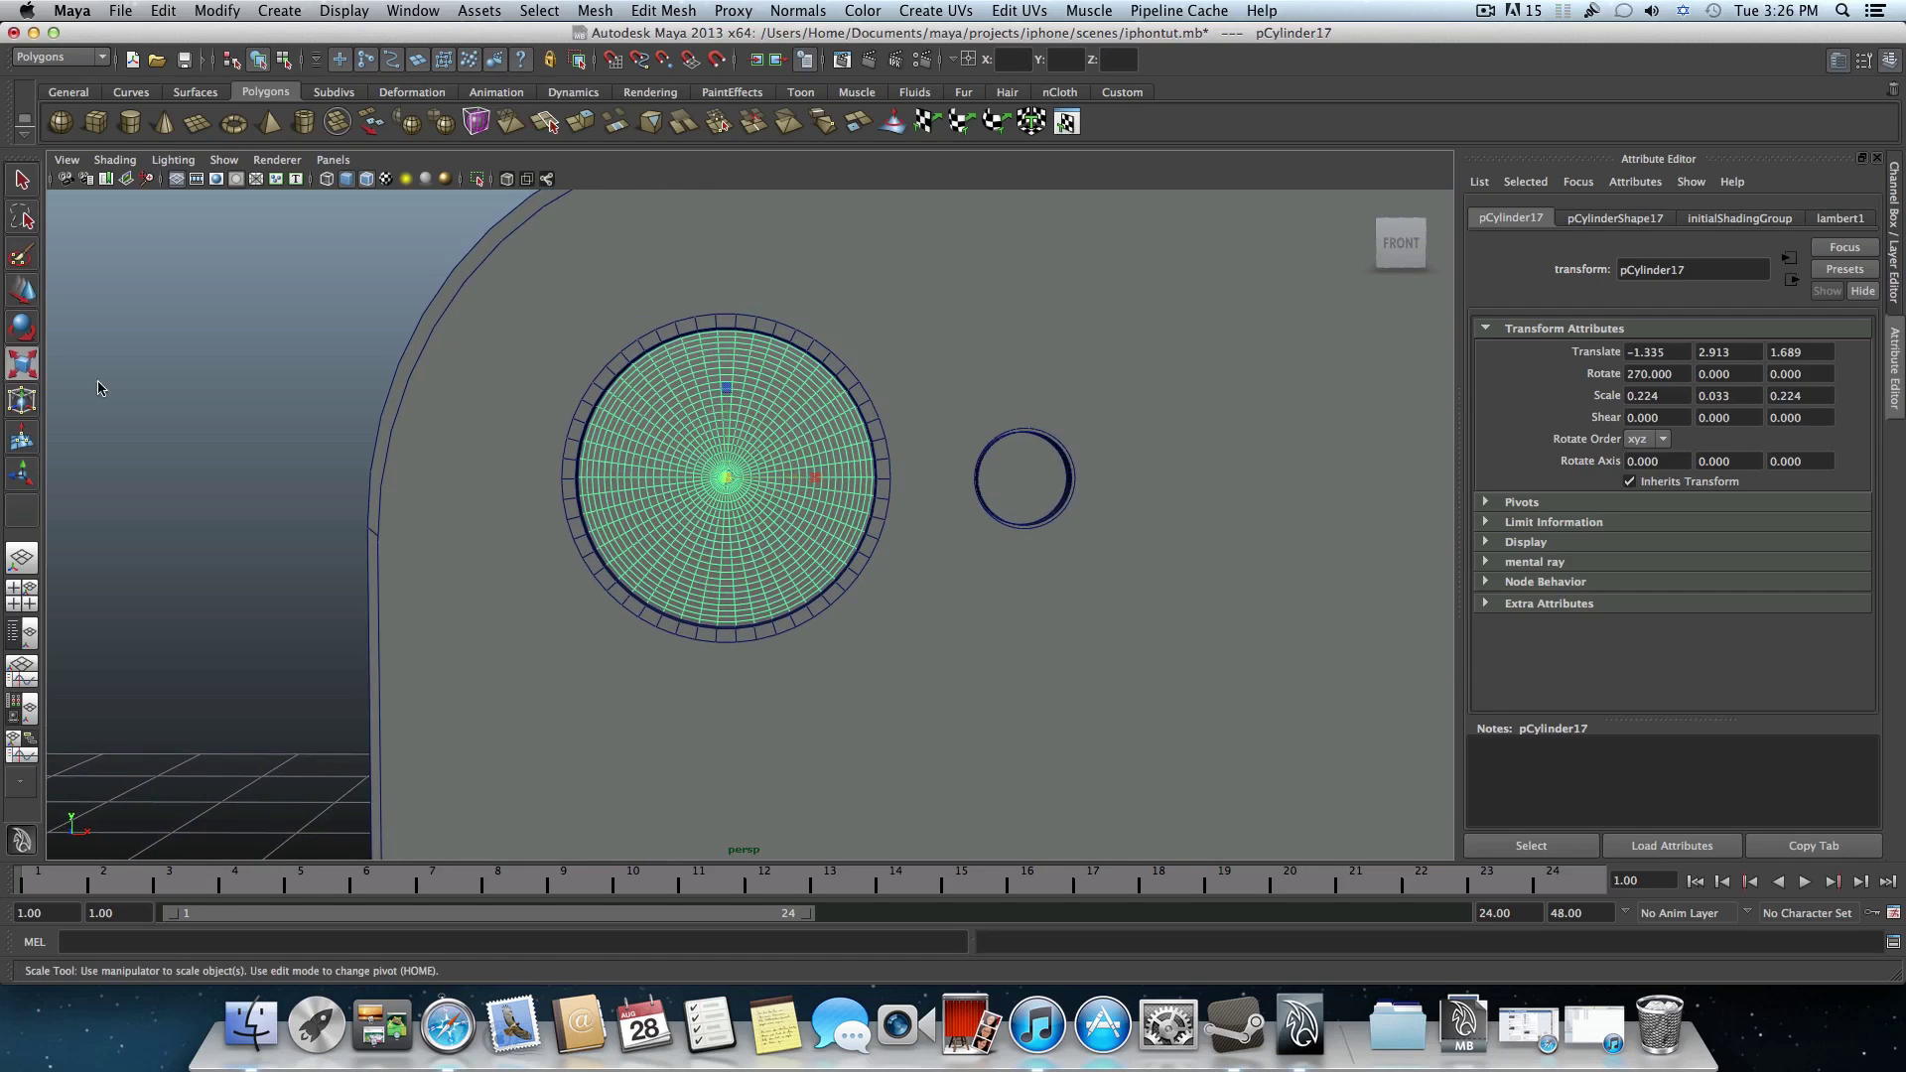
left_click_drag(719, 479, 508, 475)
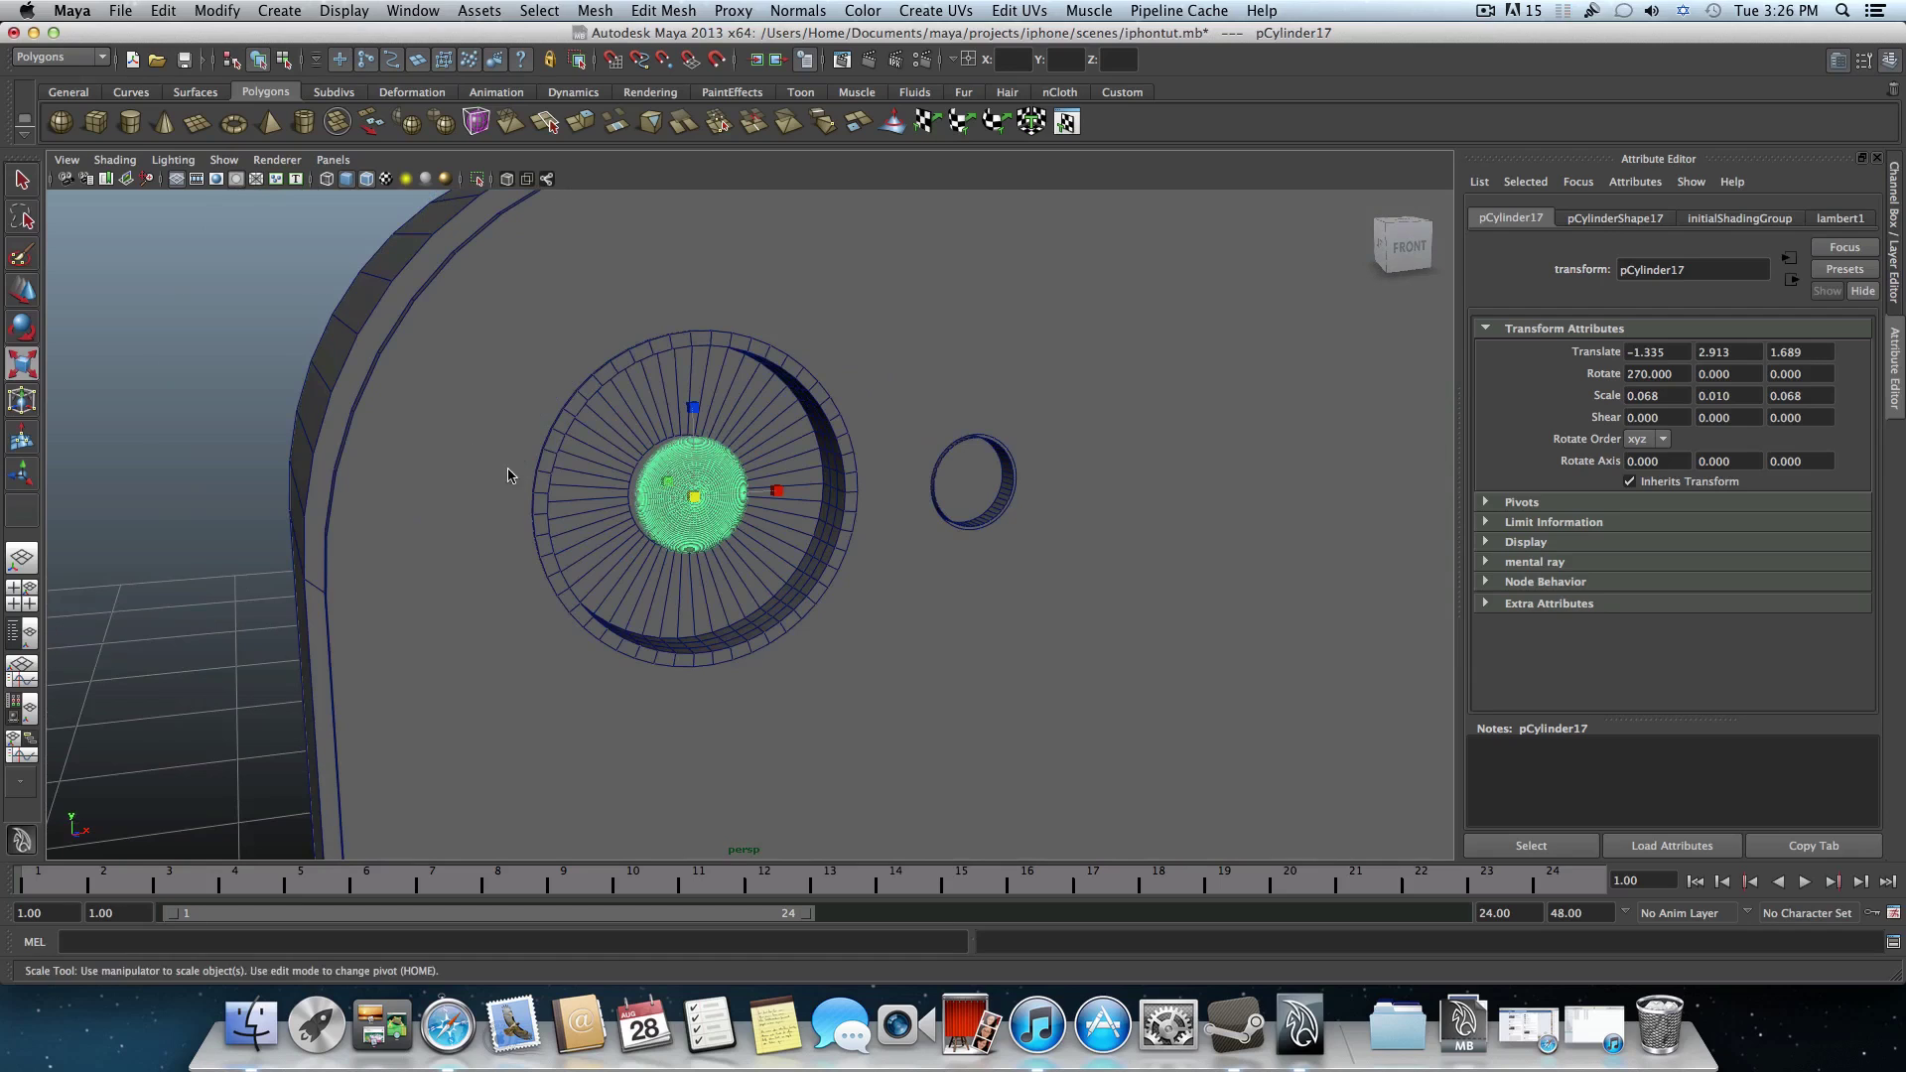
- Push the lens disc deeper into the rear camera recess, to about Z 1.658
left_click(20, 290)
left_click_drag(747, 600, 618, 590, "alt")
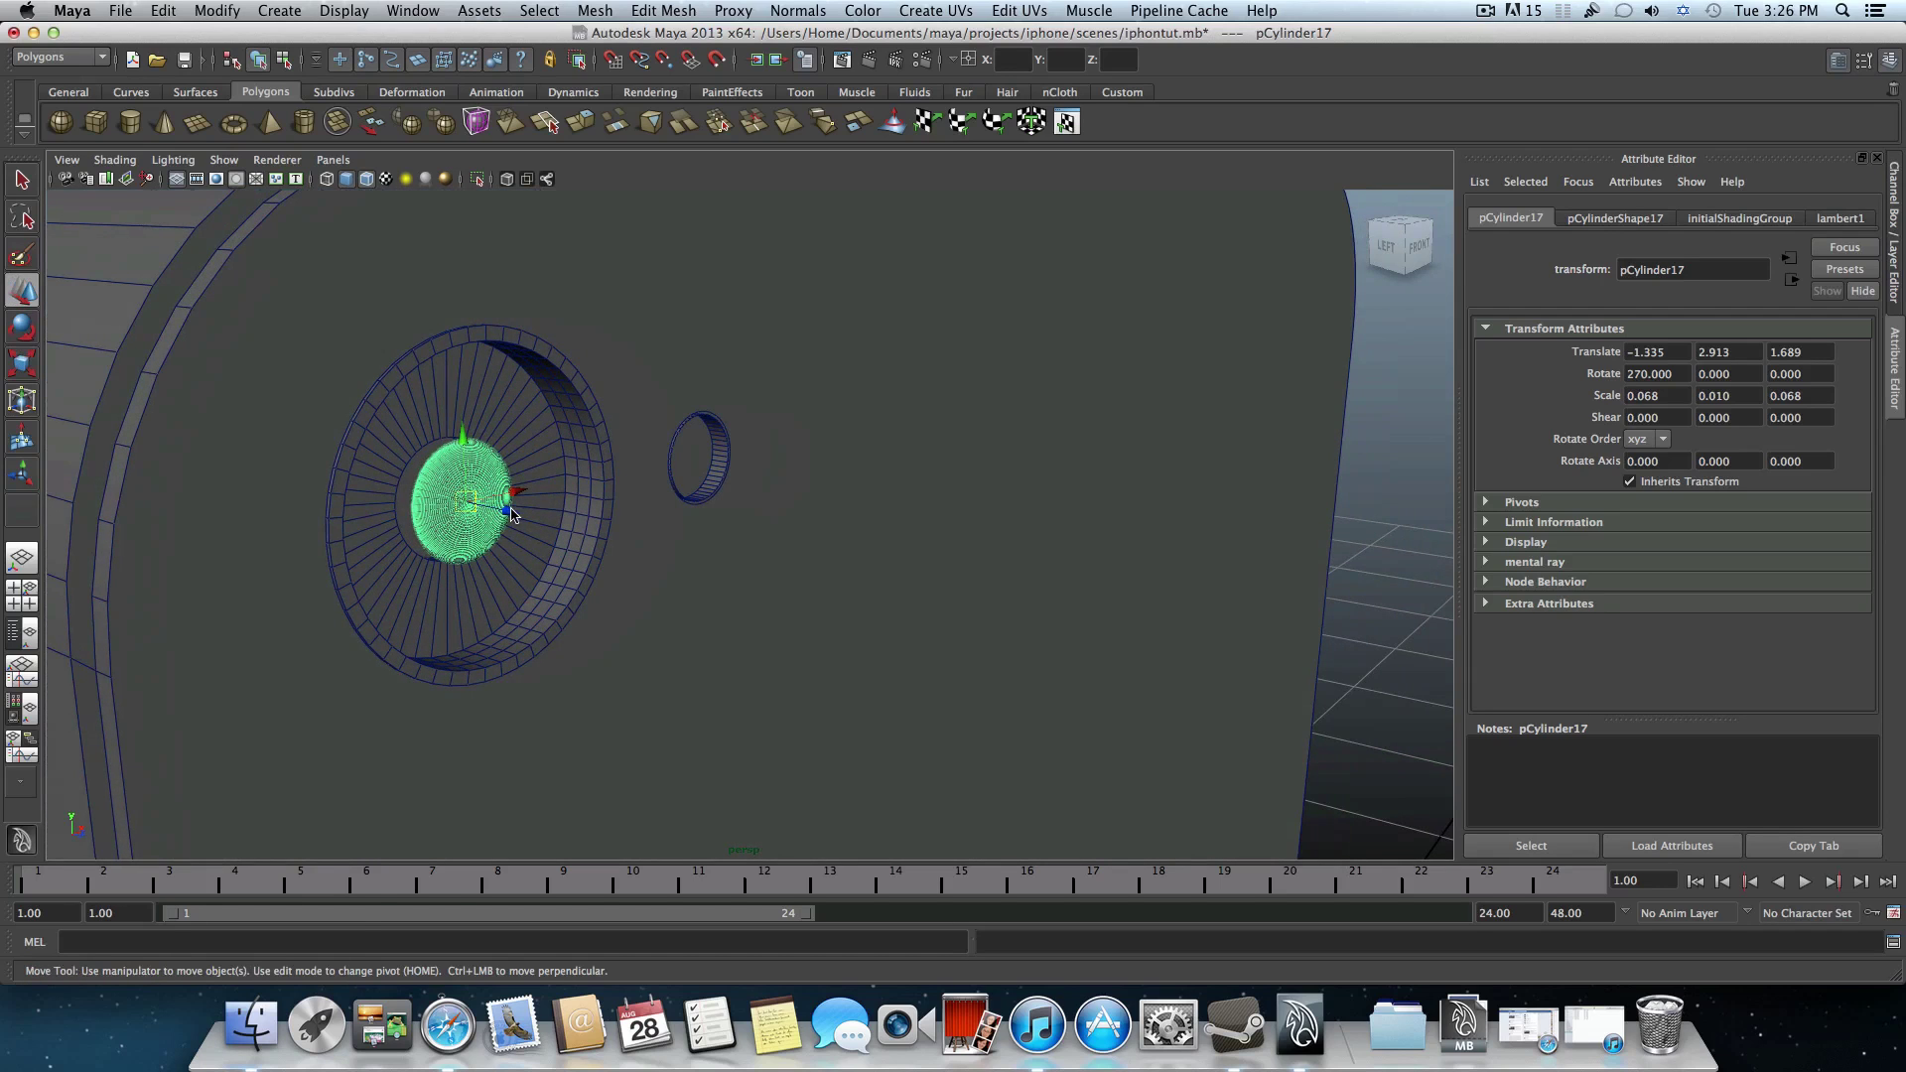
left_click_drag(510, 513, 404, 487)
middle_click_drag(690, 618, 379, 519, "alt")
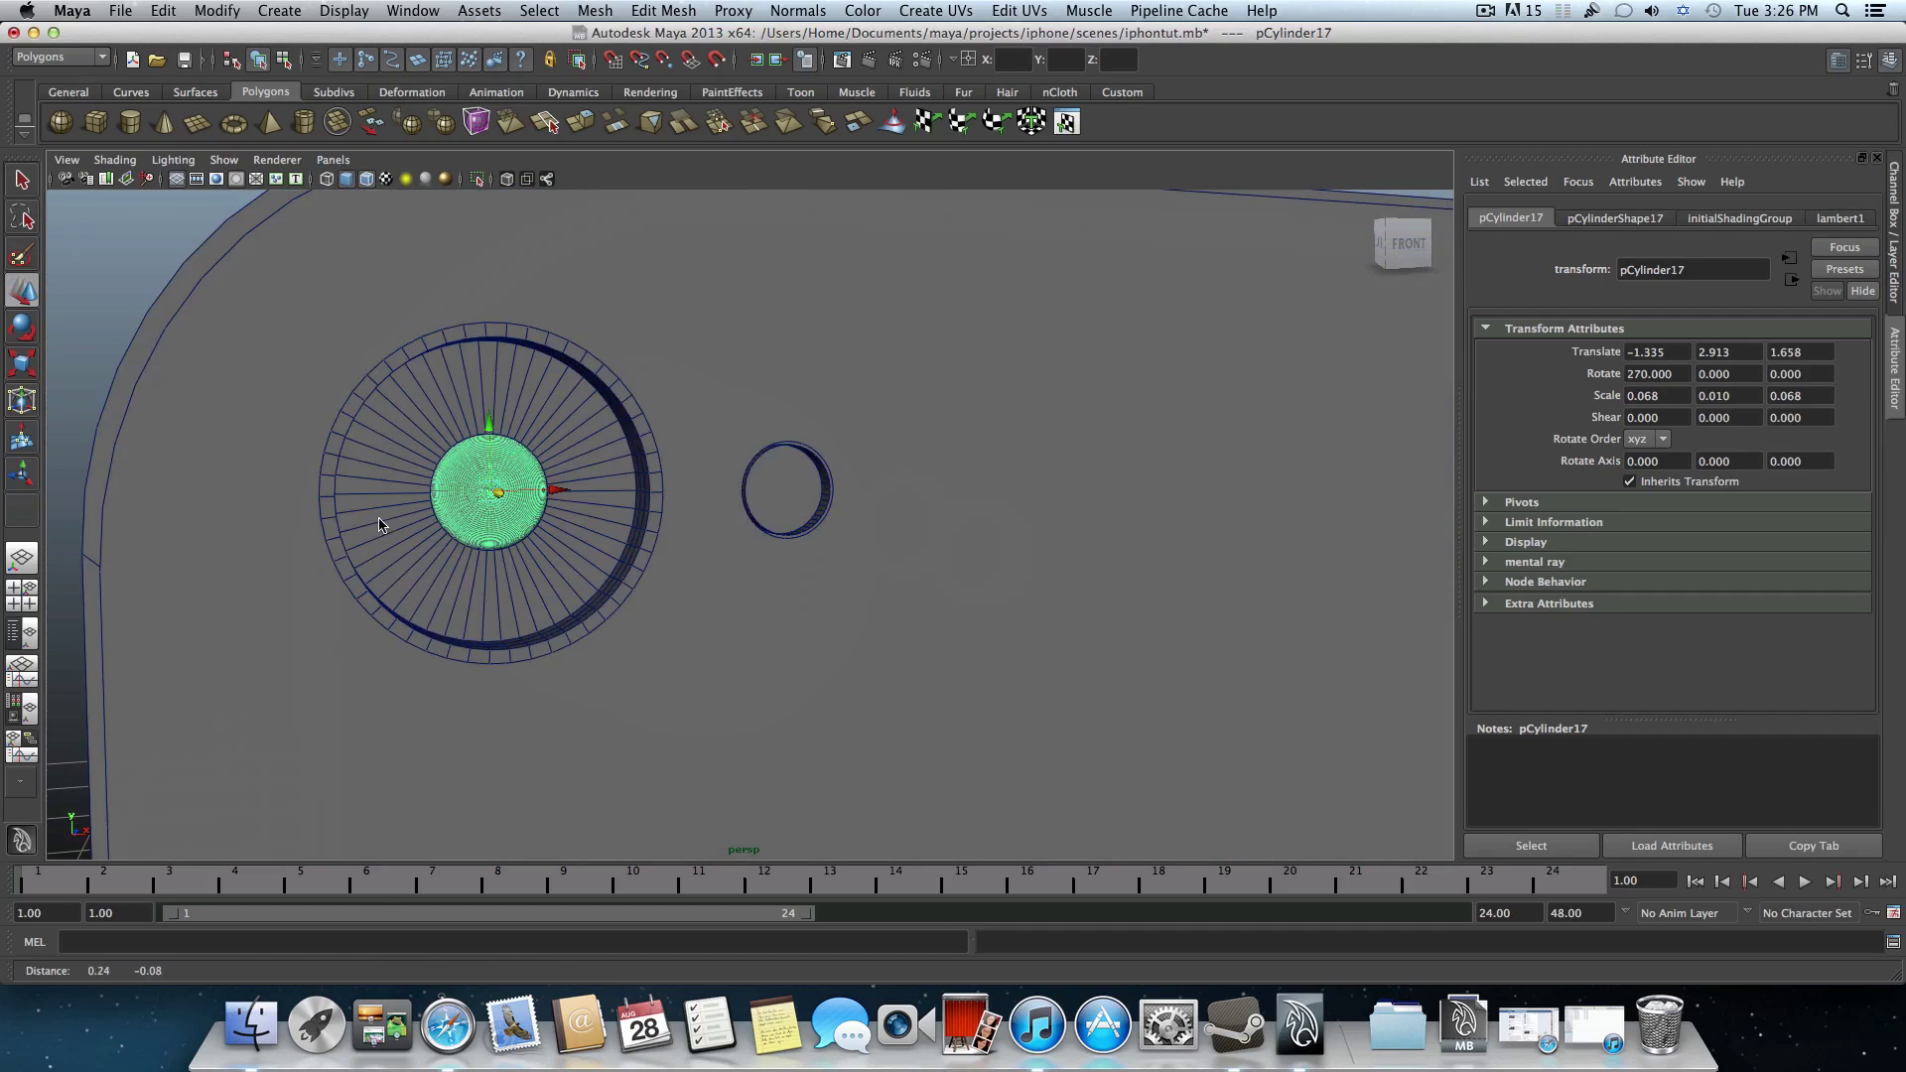
- Lower the lens disc slightly to about Y 2.911 and check its centring from the straight front view
left_click_drag(536, 562, 467, 561, "alt")
middle_click_drag(695, 588, 651, 536, "alt")
scroll(601, 568, "up", 3)
right_click_drag(555, 453, 552, 536, "alt")
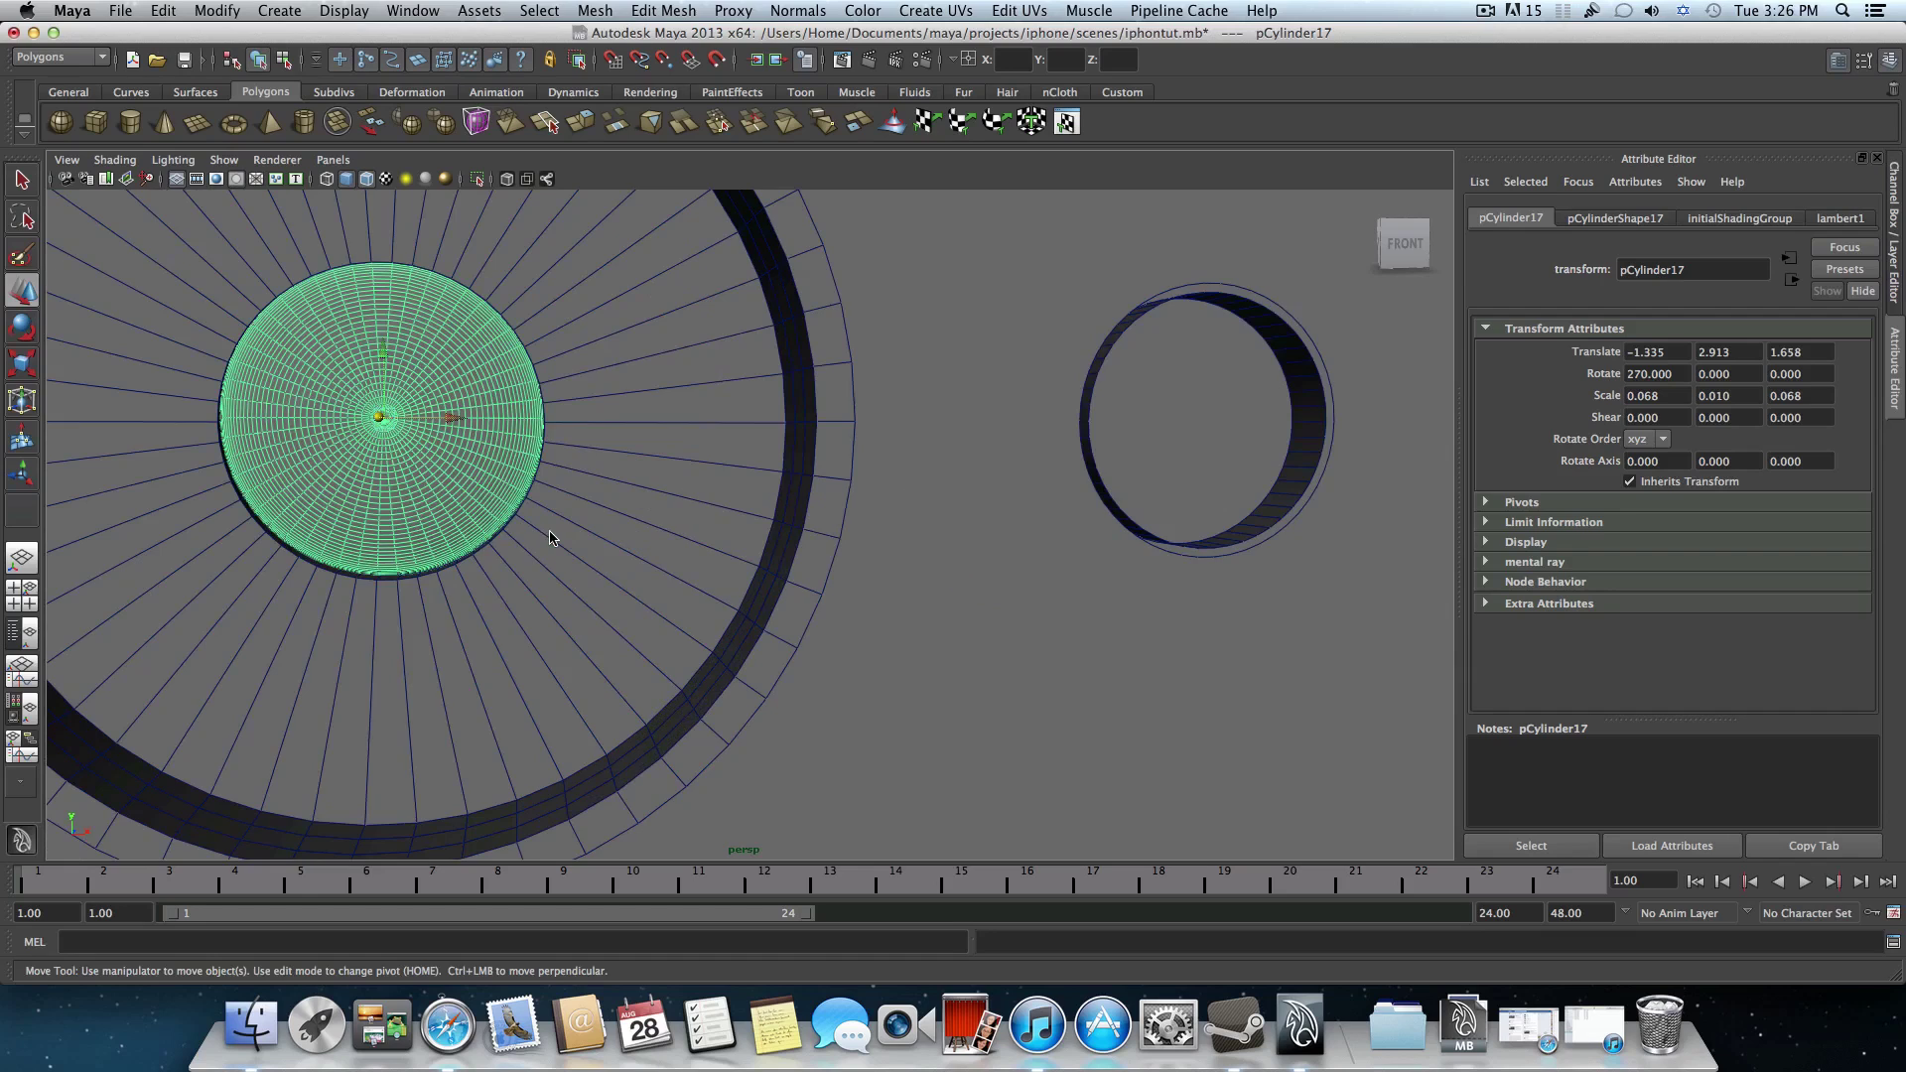
middle_click_drag(552, 535, 704, 544, "alt")
middle_click_drag(533, 338, 533, 343)
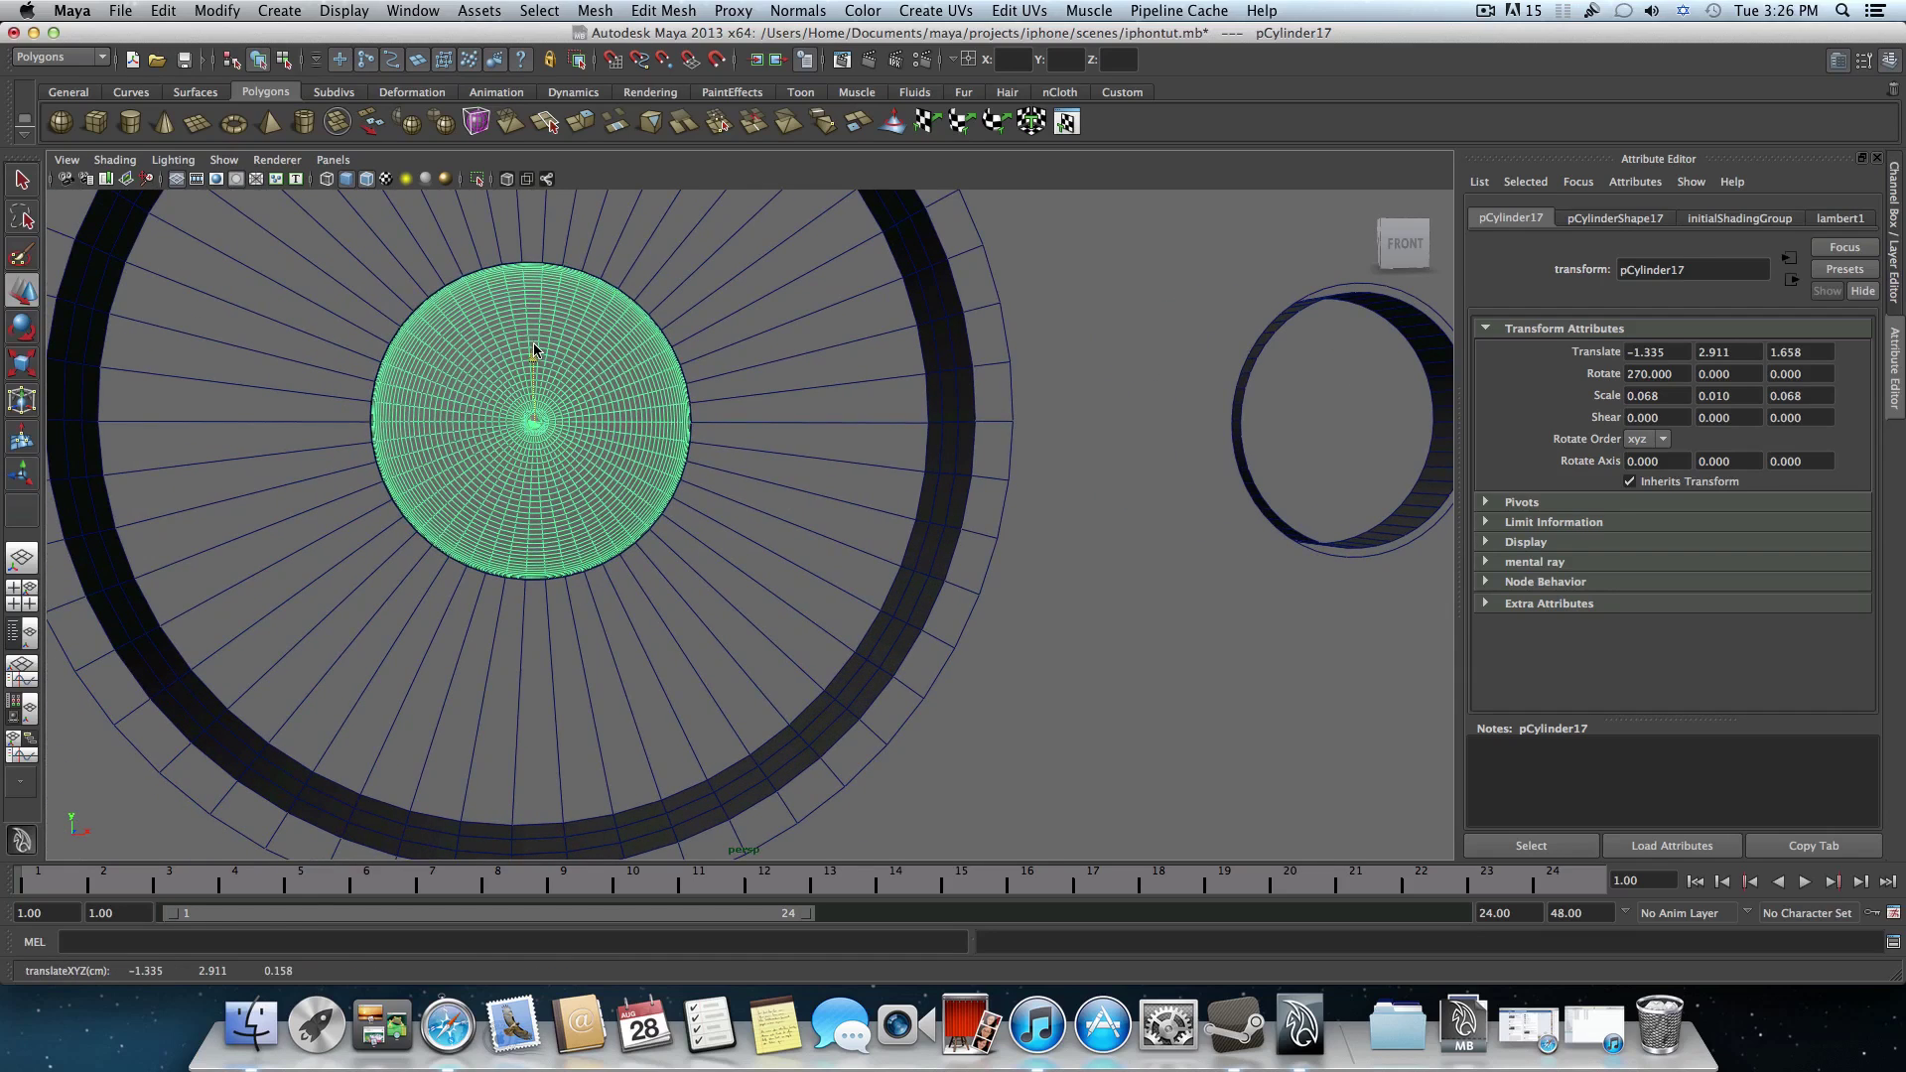
scroll(575, 443, "up", 4)
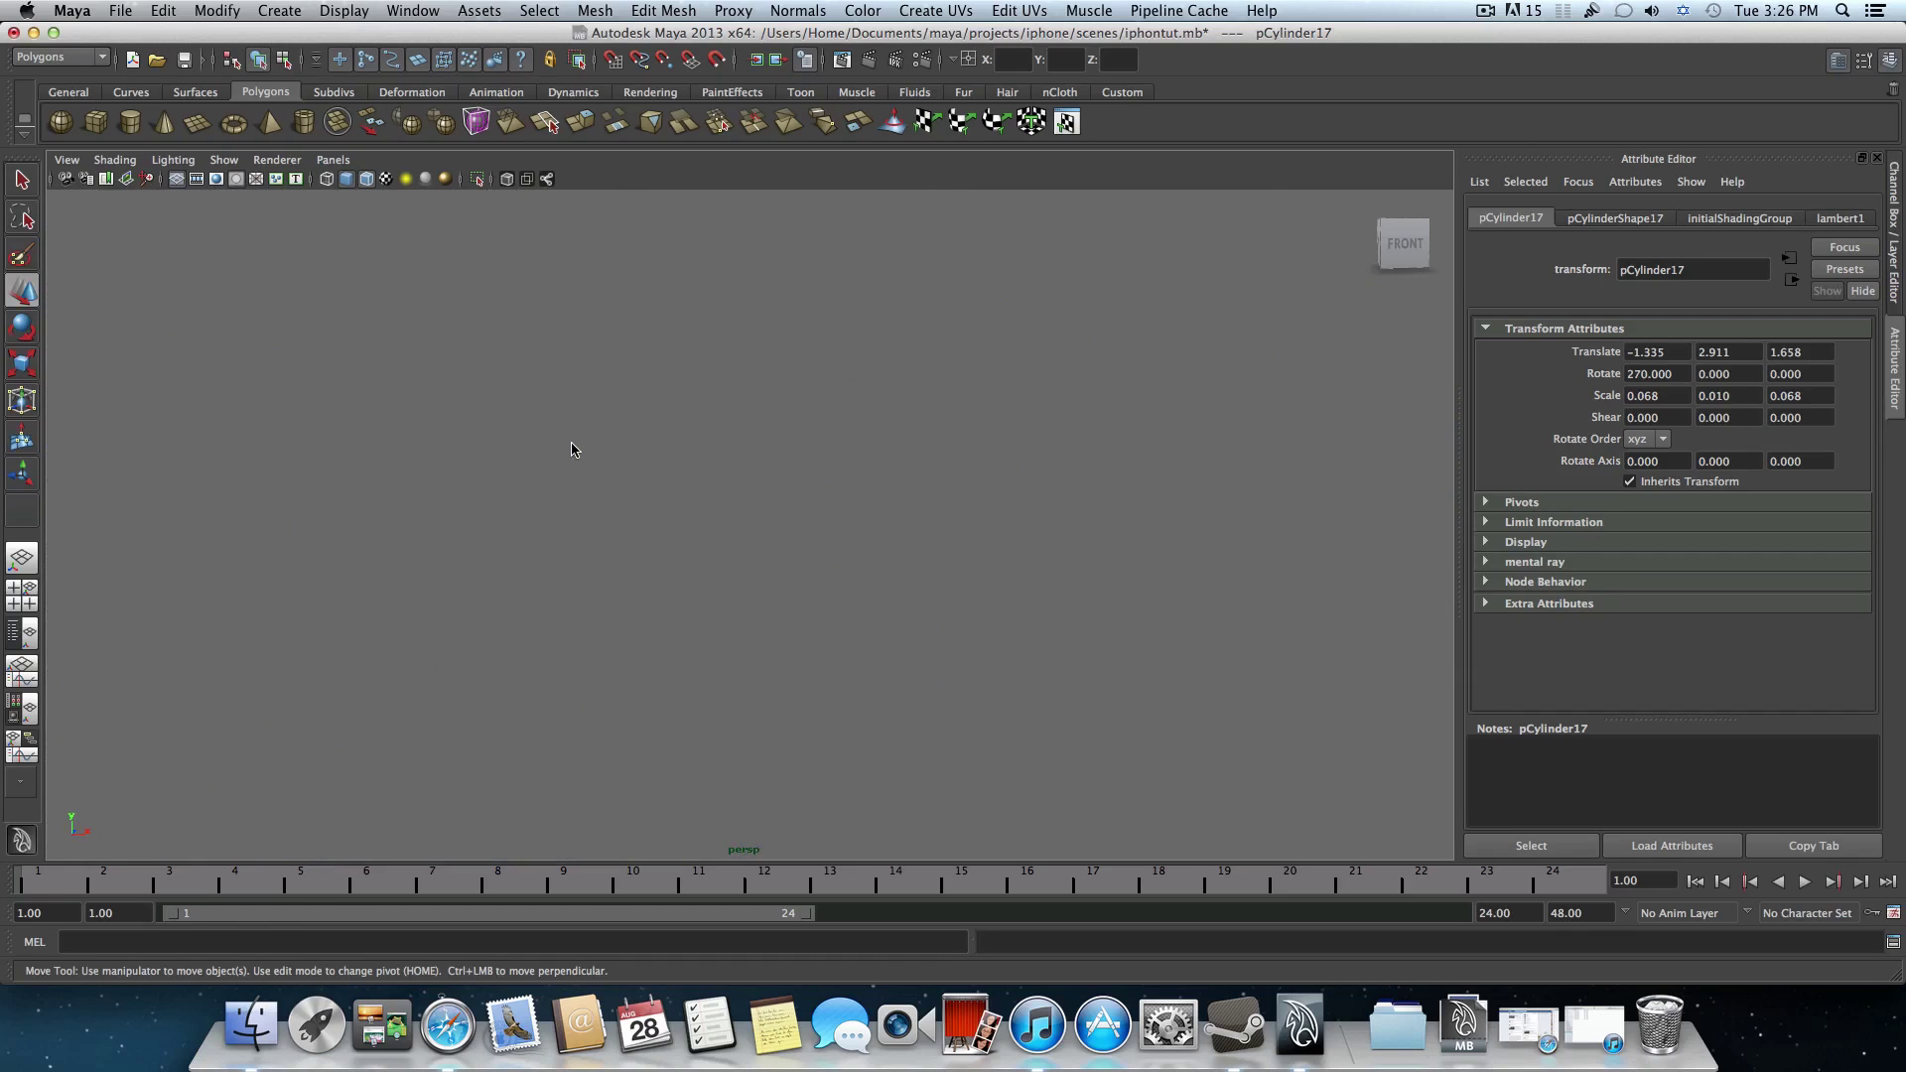
left_click(1397, 250)
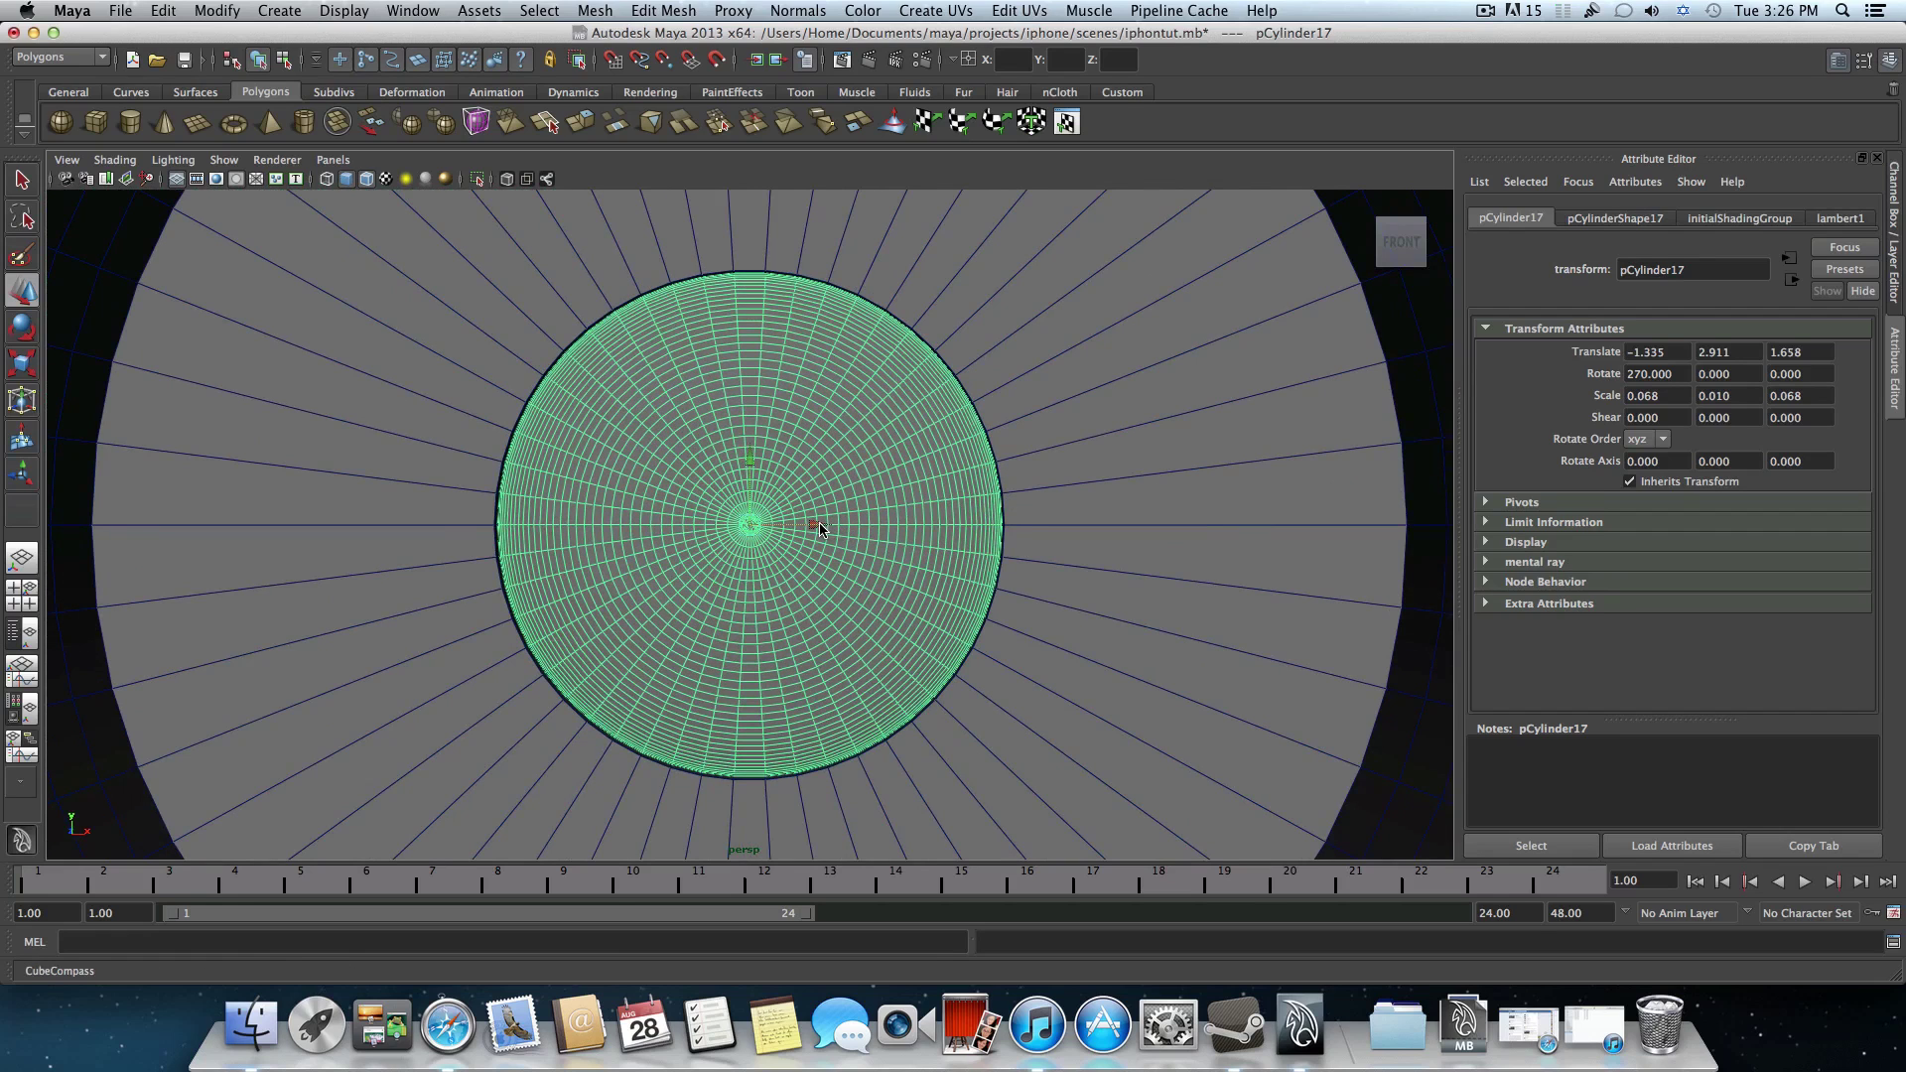
- Try to insert an edge loop around the inner wall of the rear camera recess, close to its outer rim
scroll(820, 523, "down", 8)
left_click_drag(819, 523, 972, 552, "alt")
scroll(969, 543, "down", 5)
scroll(957, 540, "up", 7)
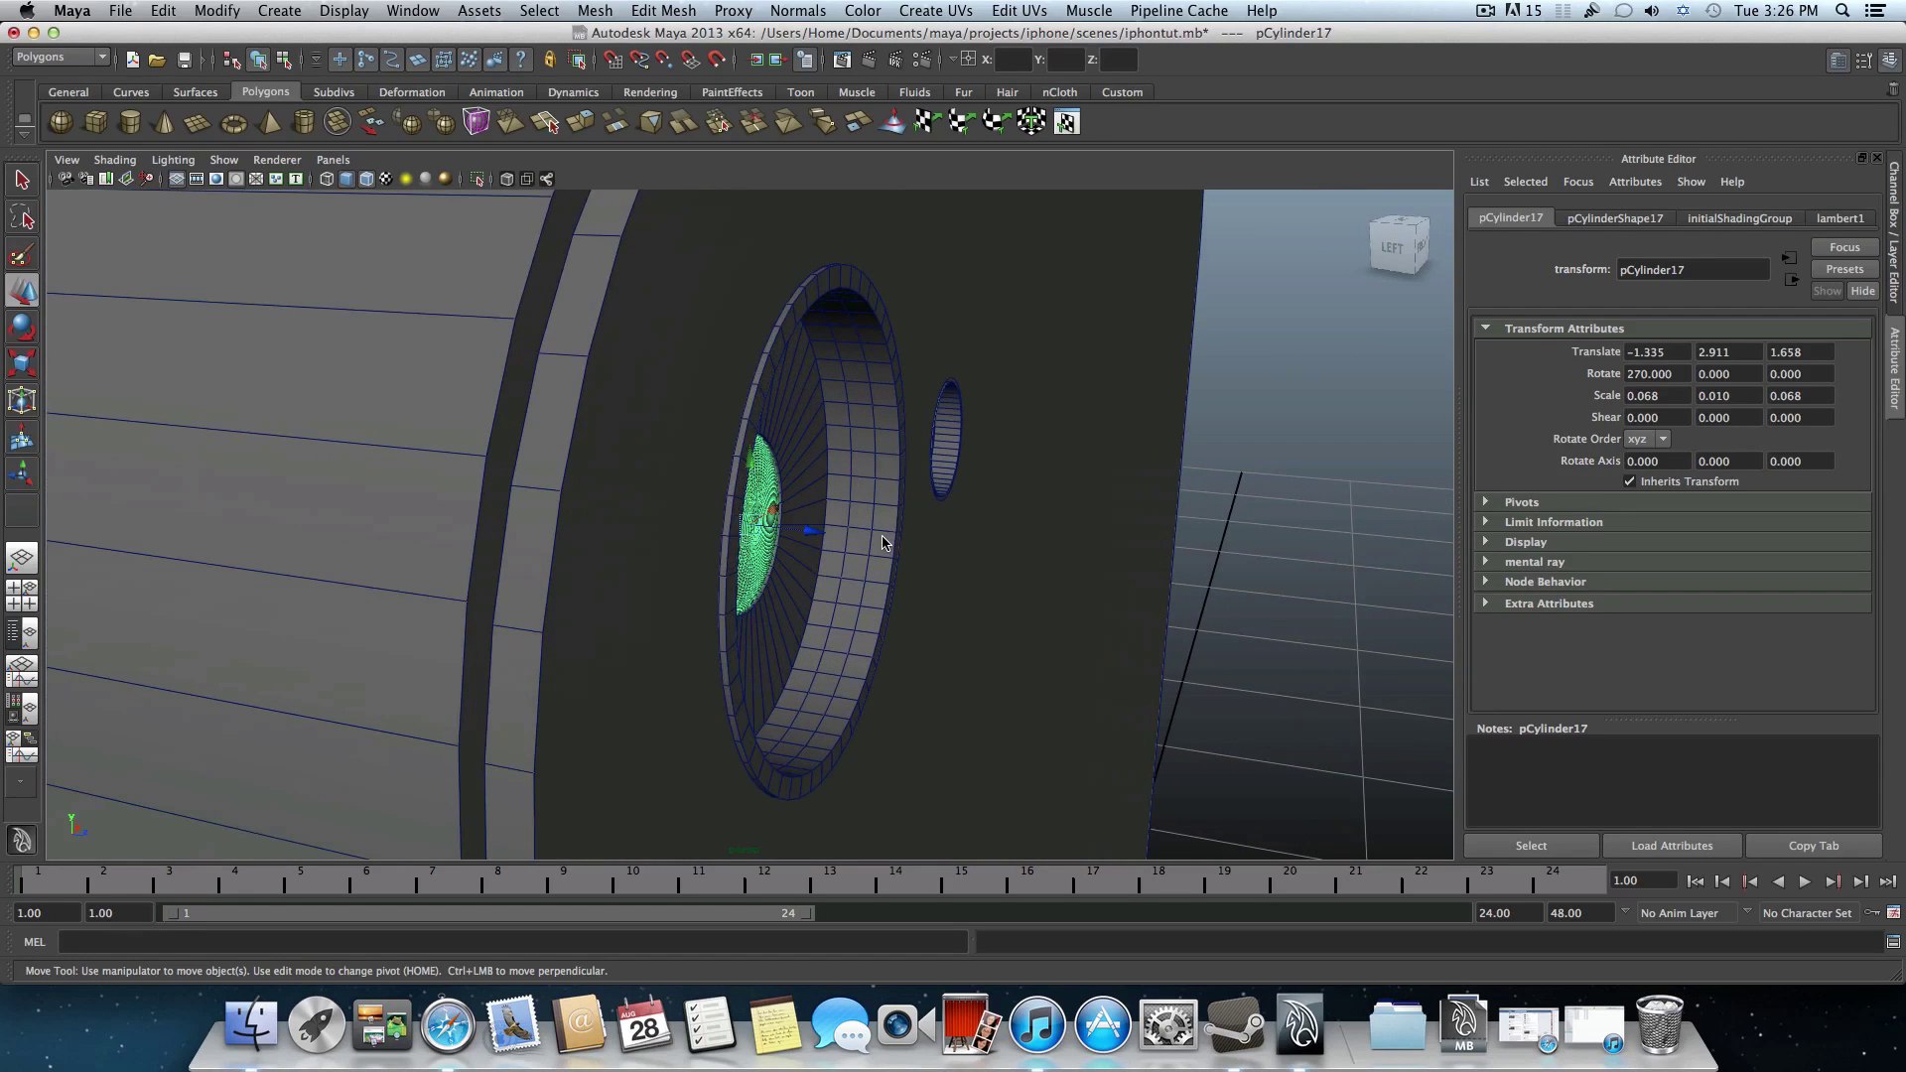
left_click(884, 542)
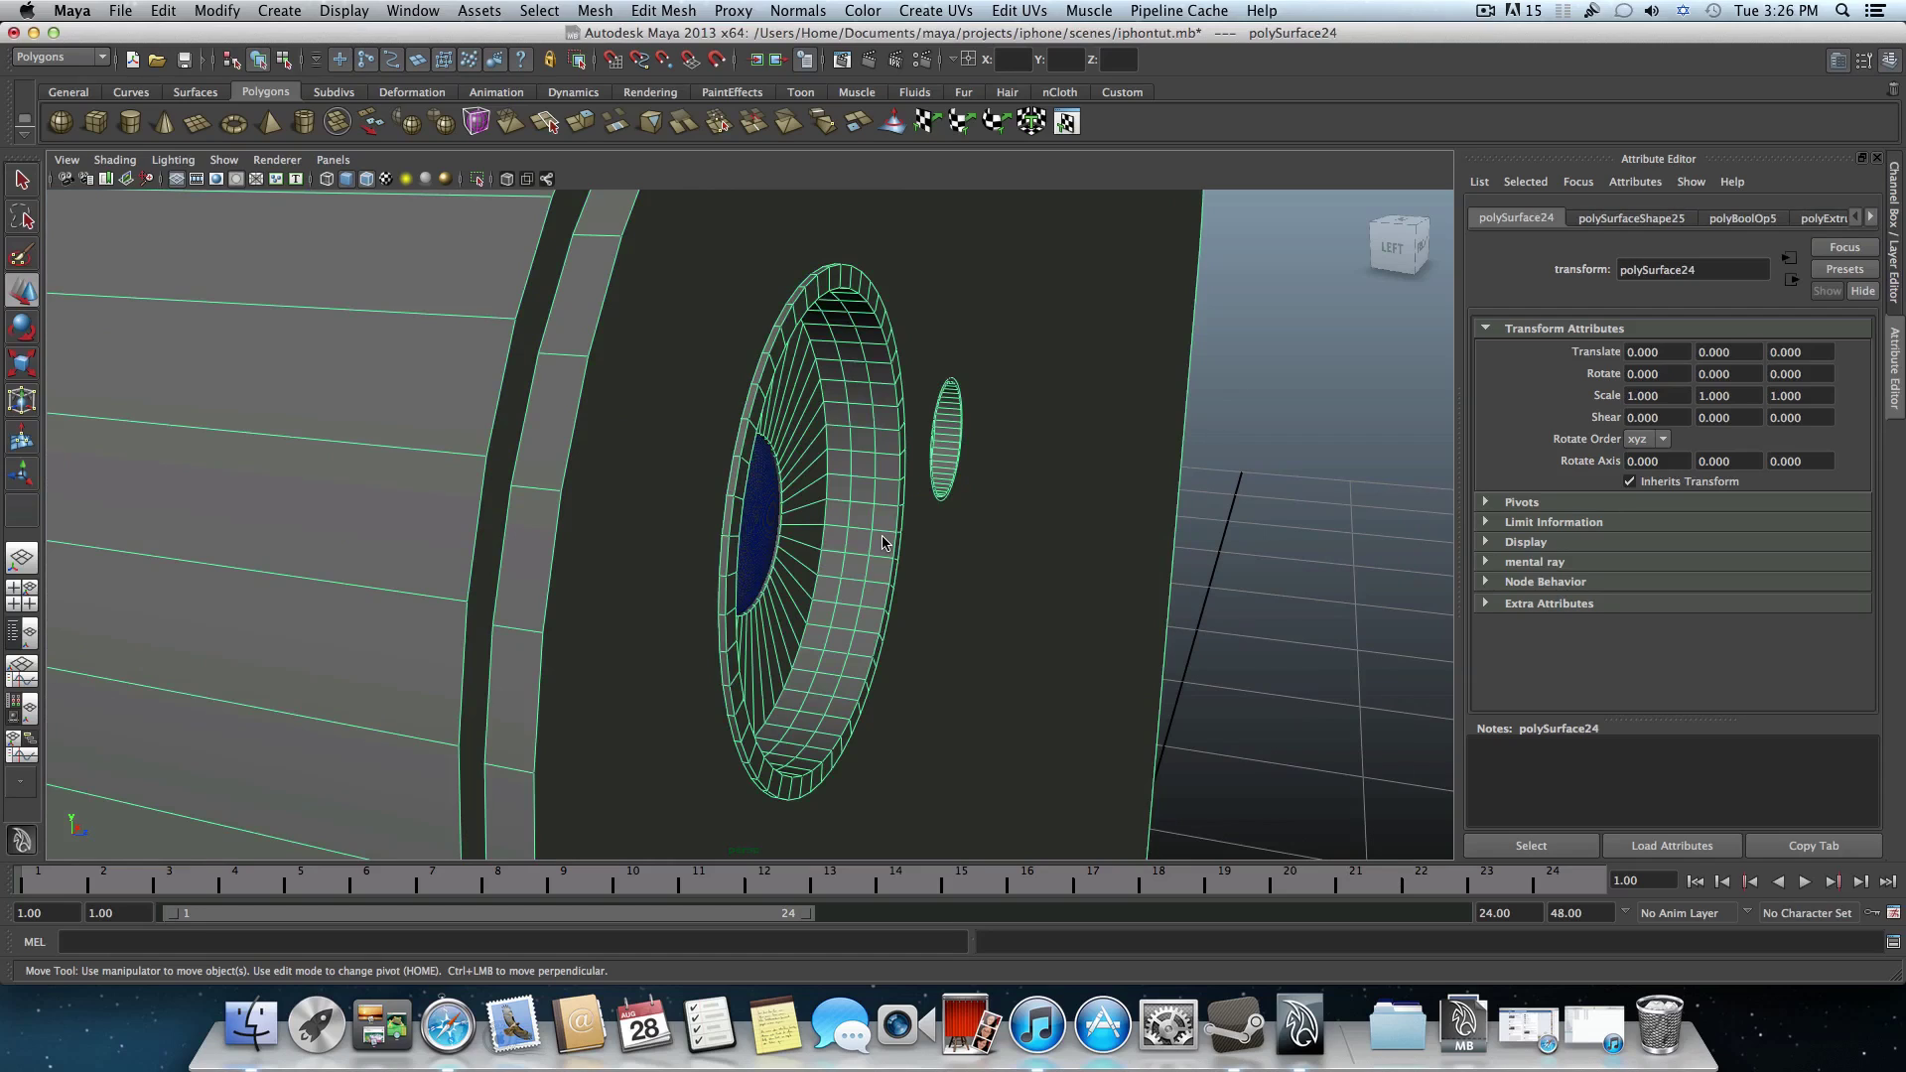
right_click_drag(884, 543, 794, 566, "shift")
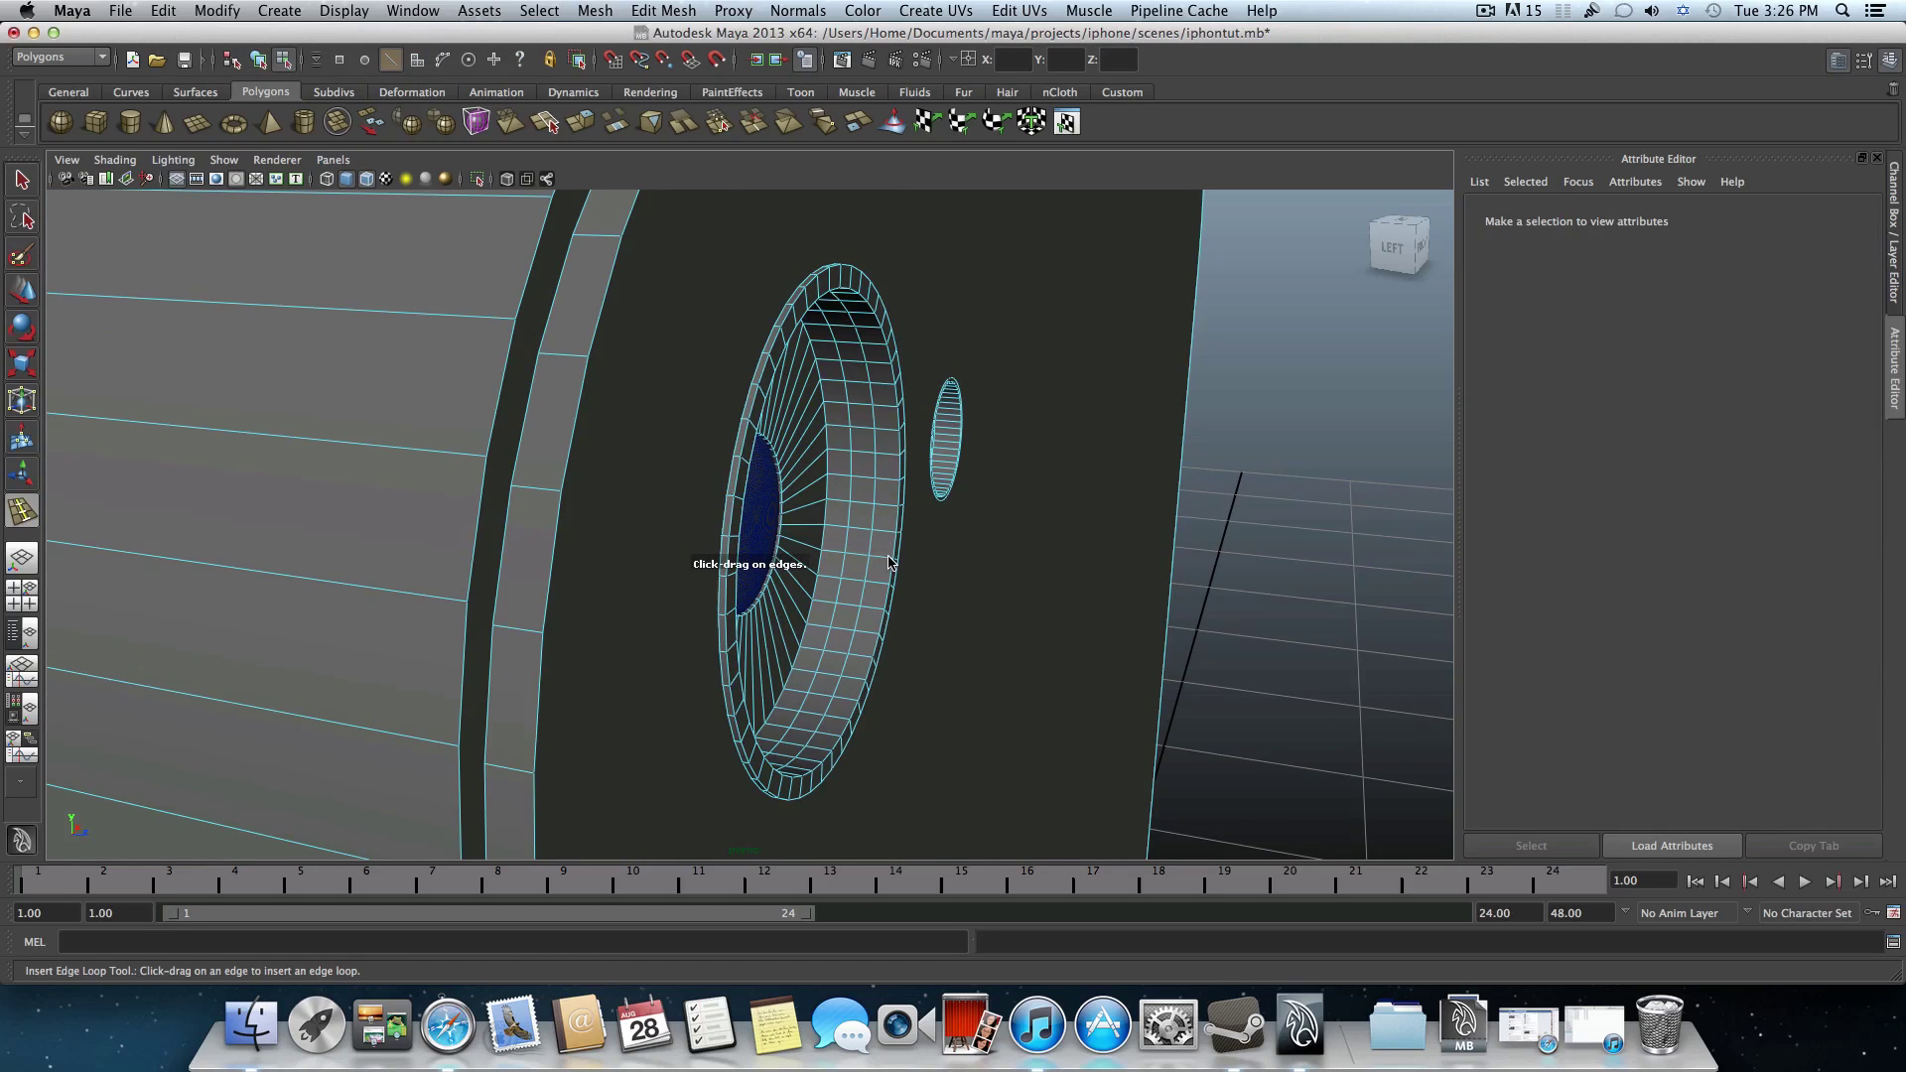
left_click_drag(889, 561, 893, 538)
key("z")
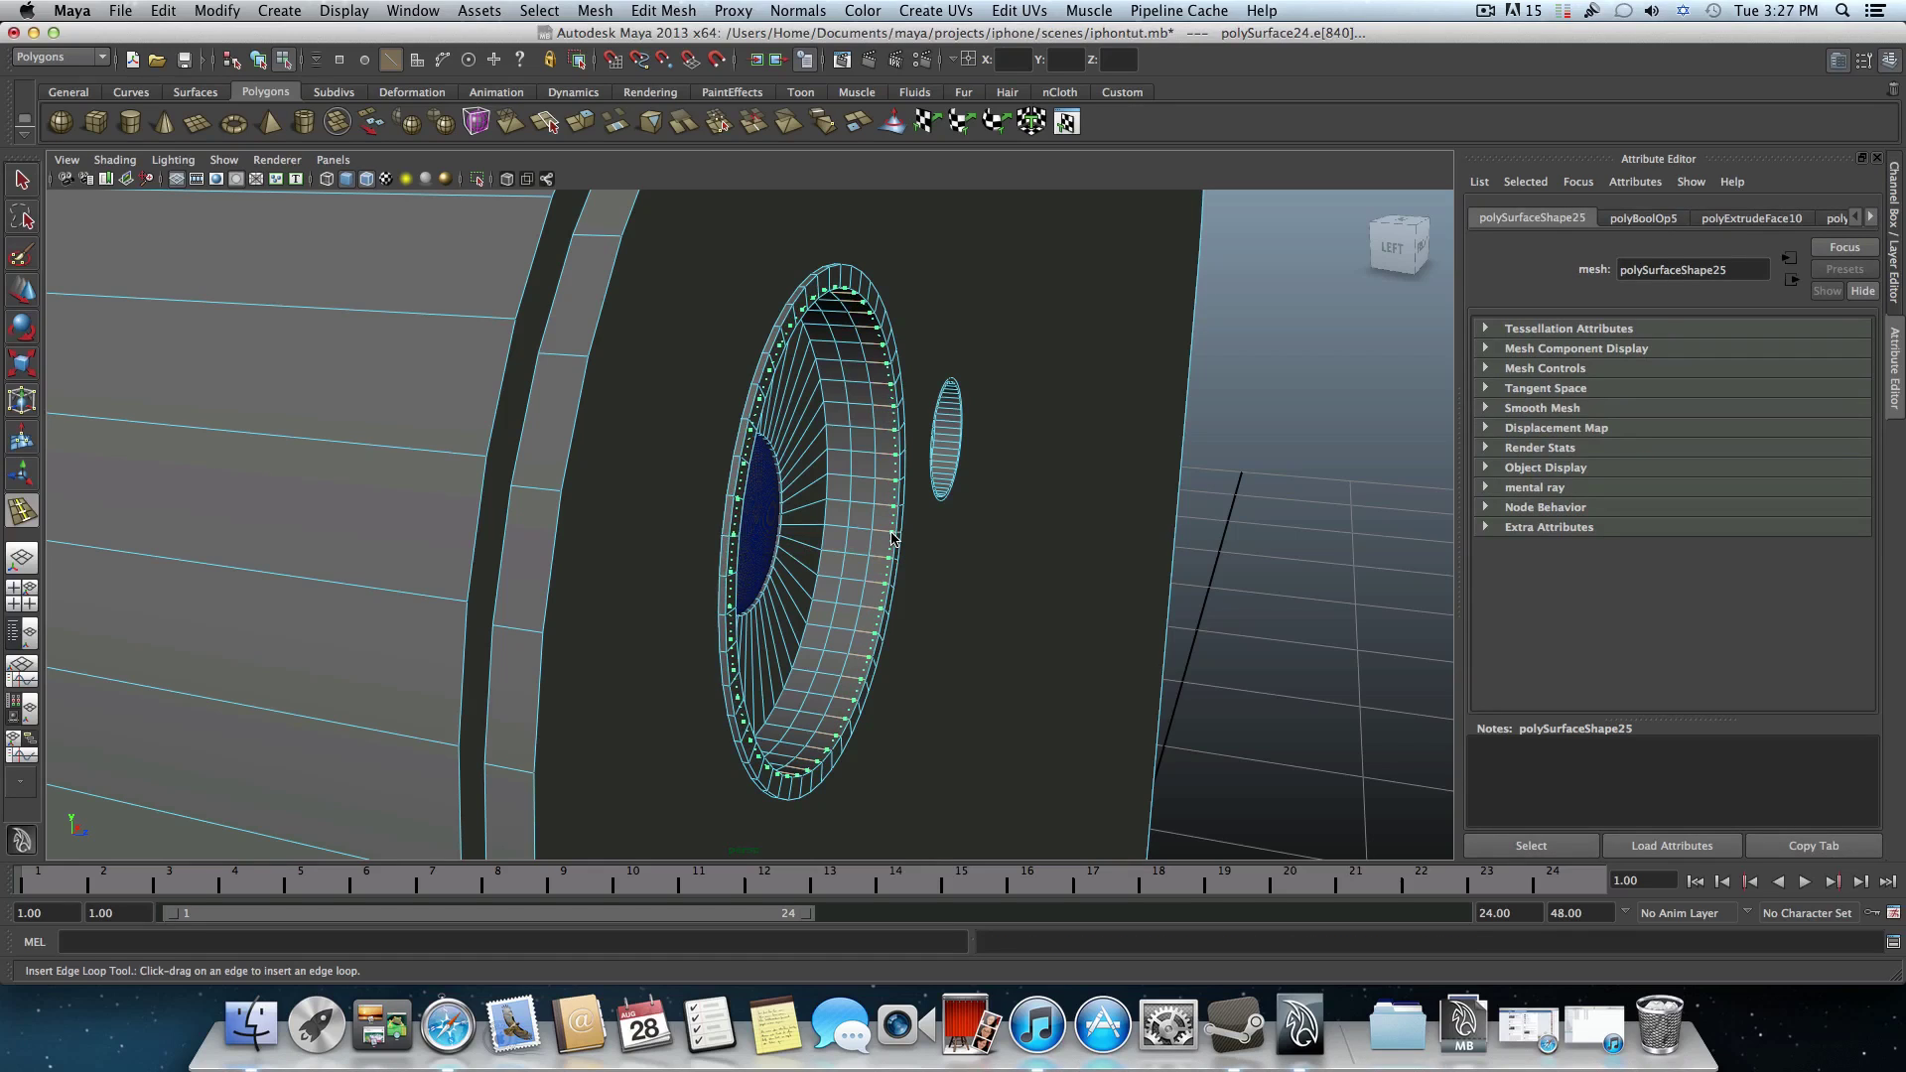
- Insert an edge loop around the rear camera recess's inner wall near its outer rim, and return to object selection
left_click_drag(892, 538, 889, 539)
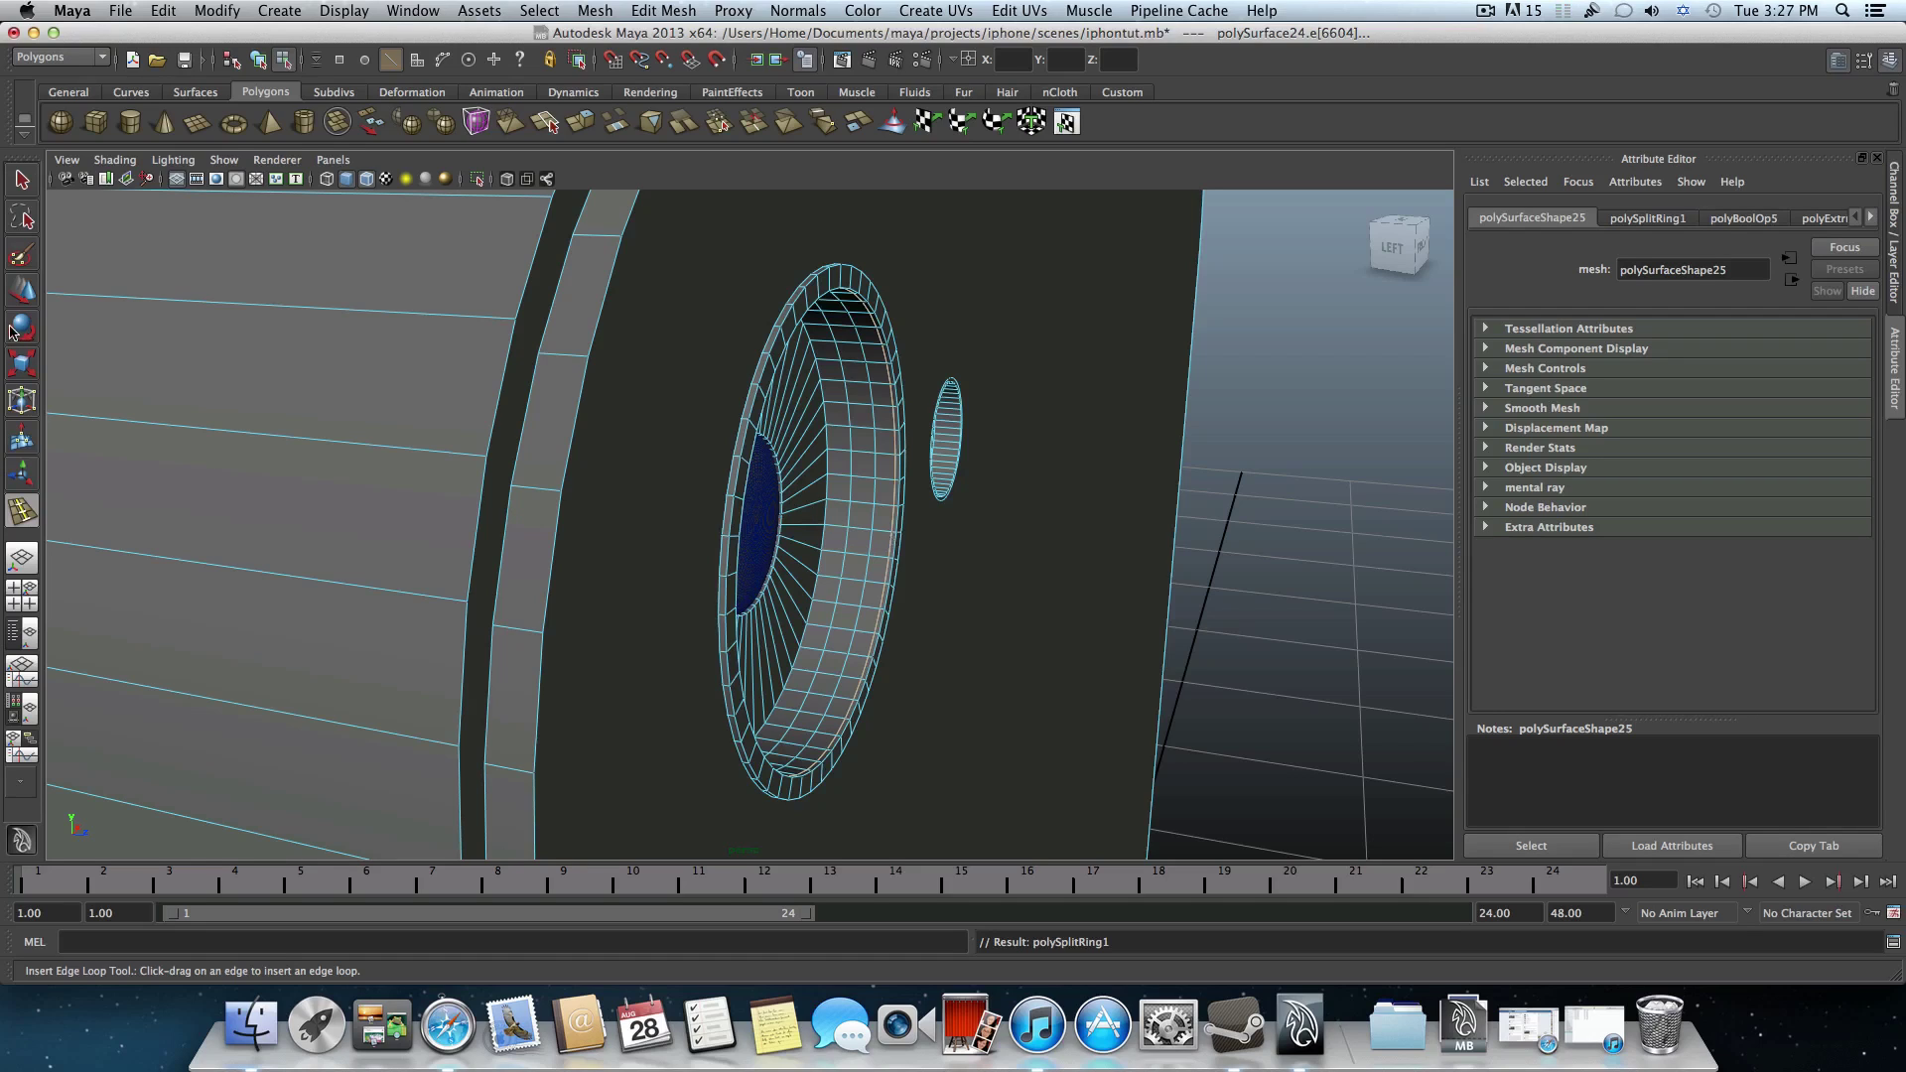
key("F8")
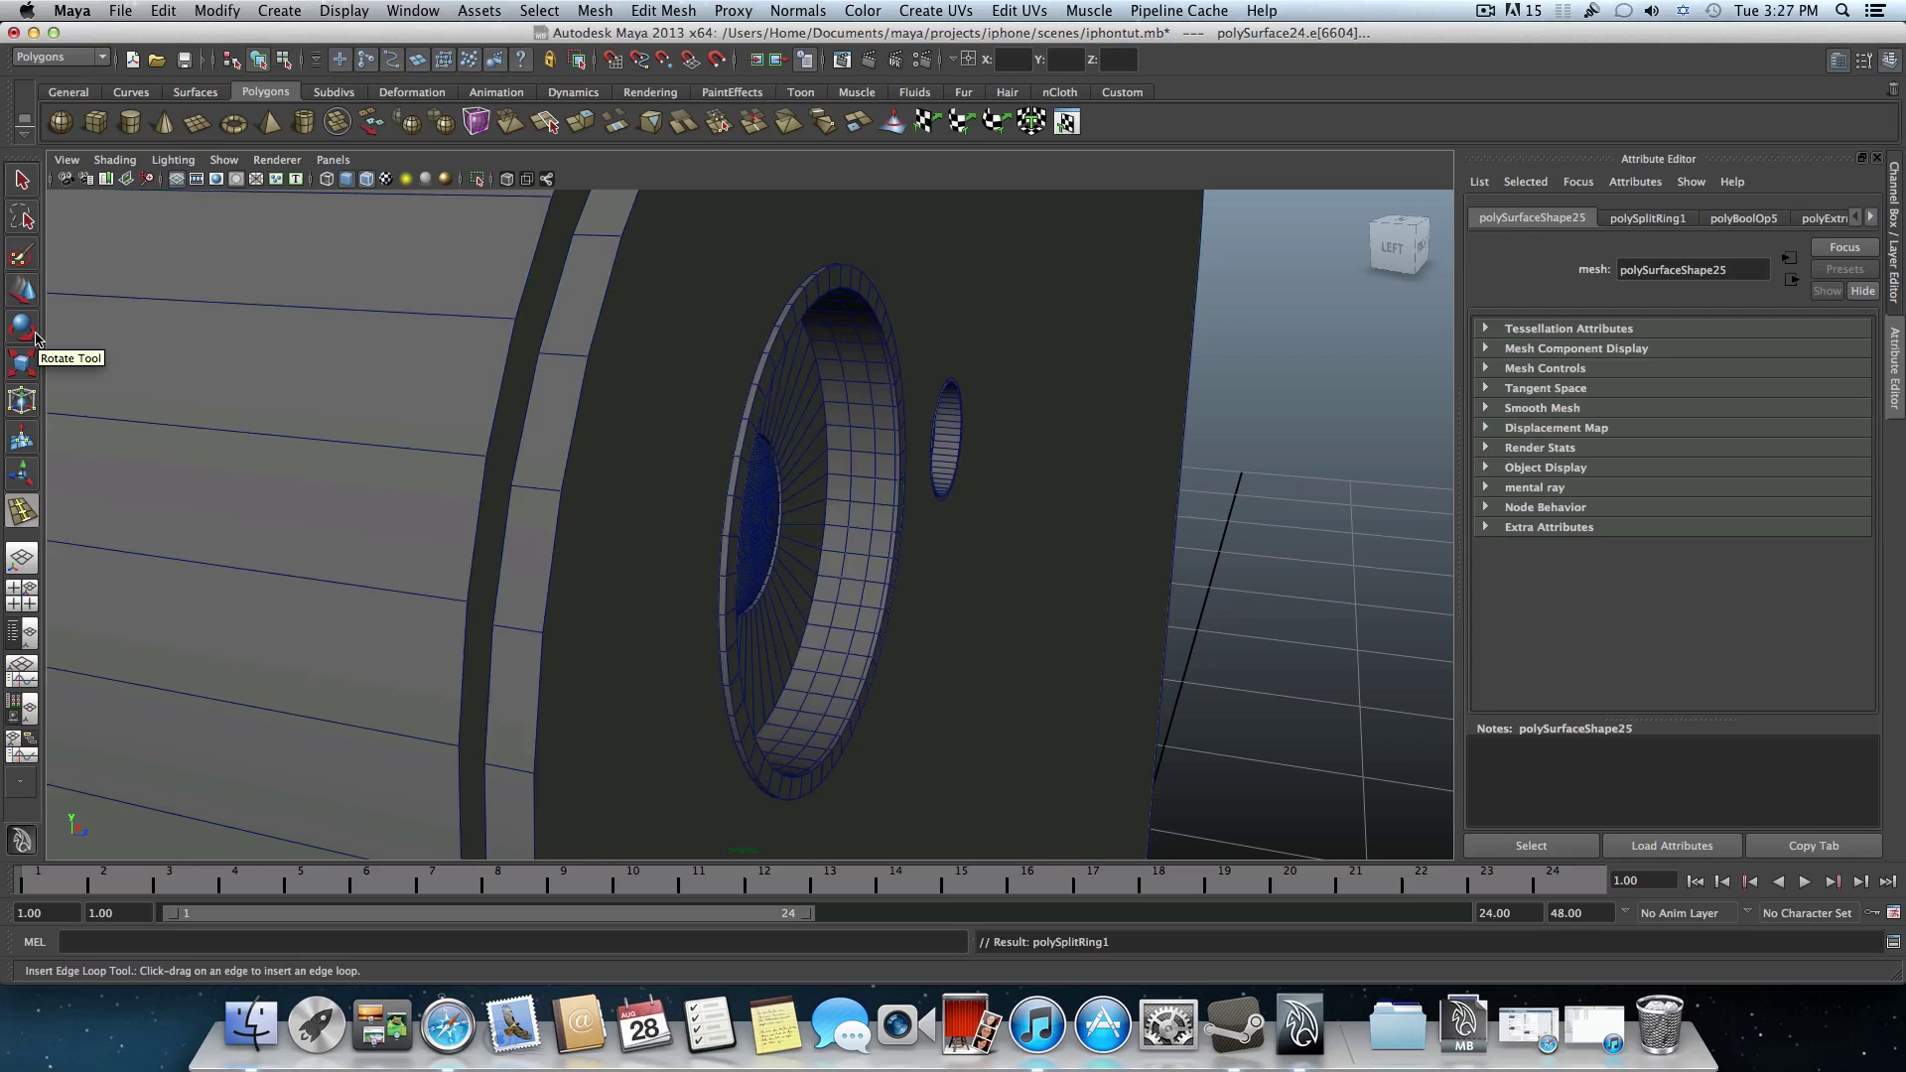
left_click(910, 587)
key("g")
left_click(33, 187)
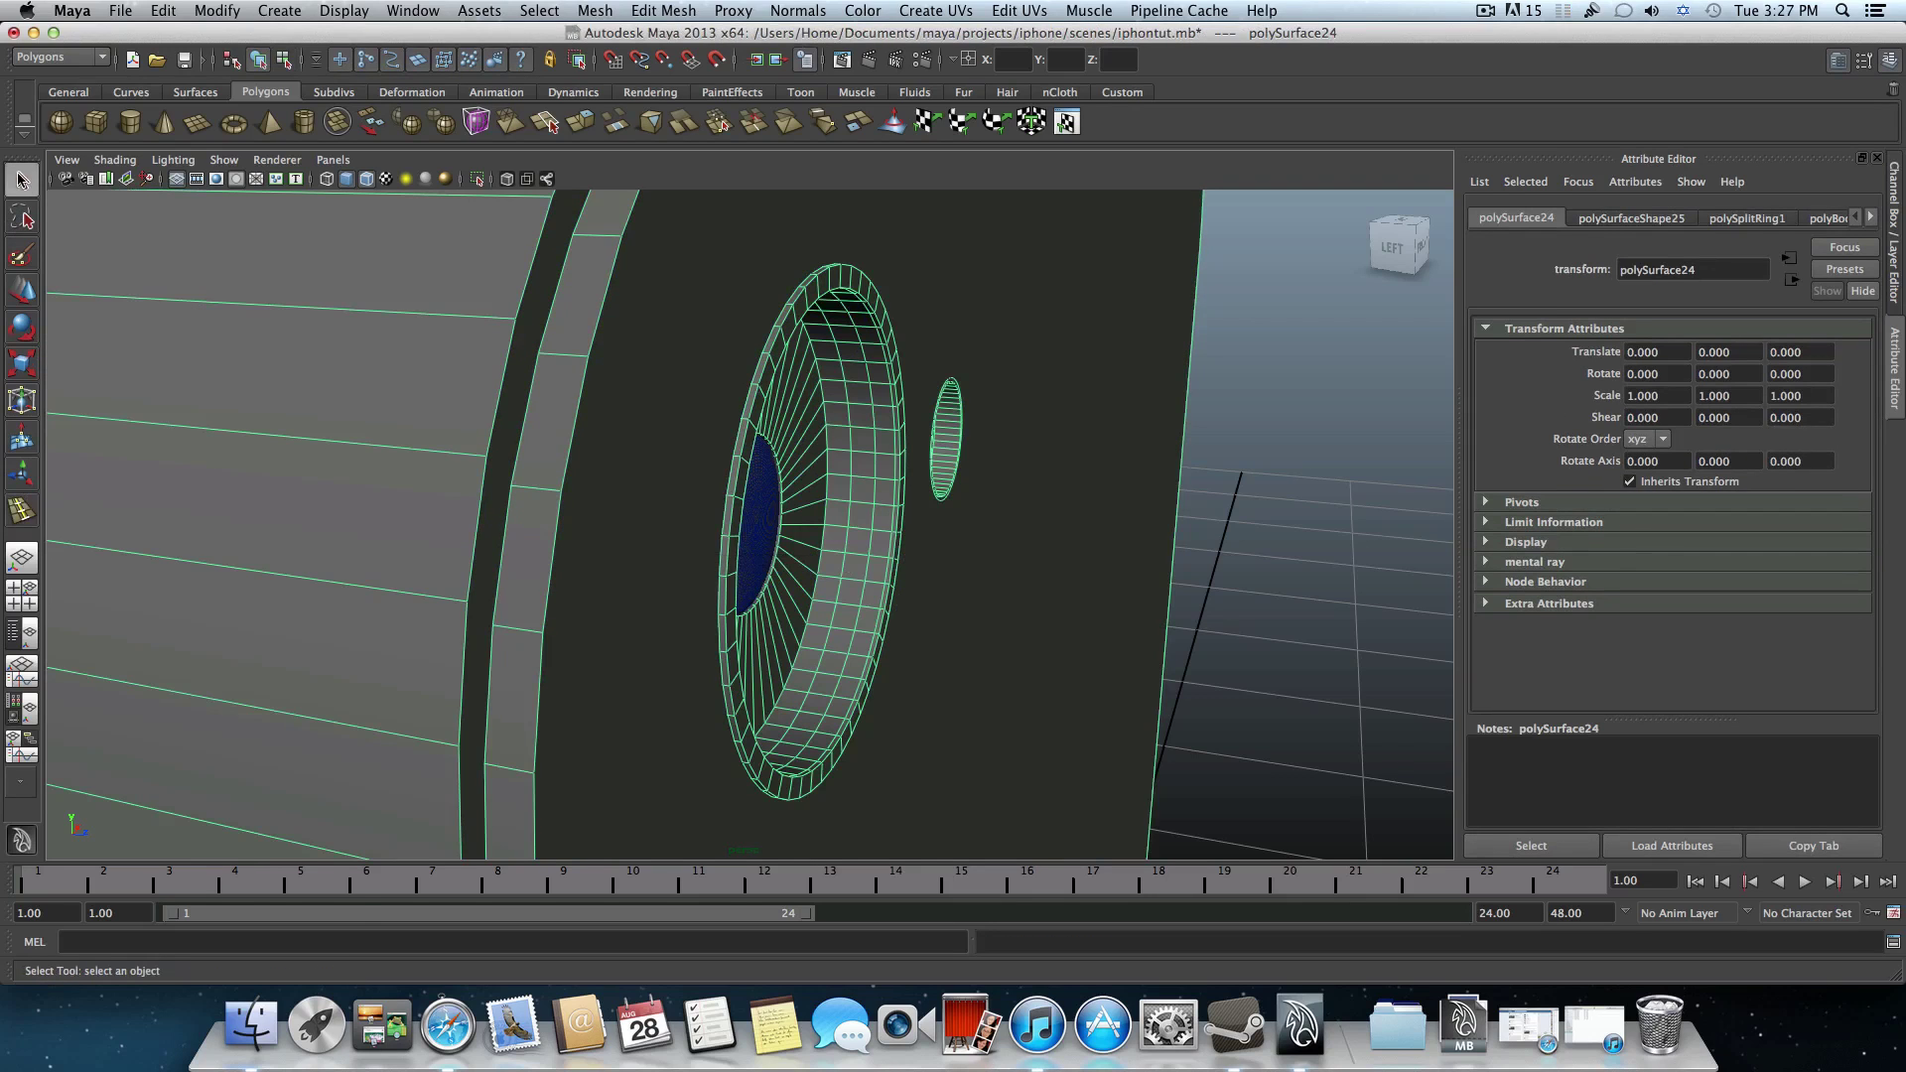
- Select the narrow ring of faces at the camera recess's outer rim and extrude it inward by about 0.020 along local Z
right_click_drag(876, 568, 893, 592)
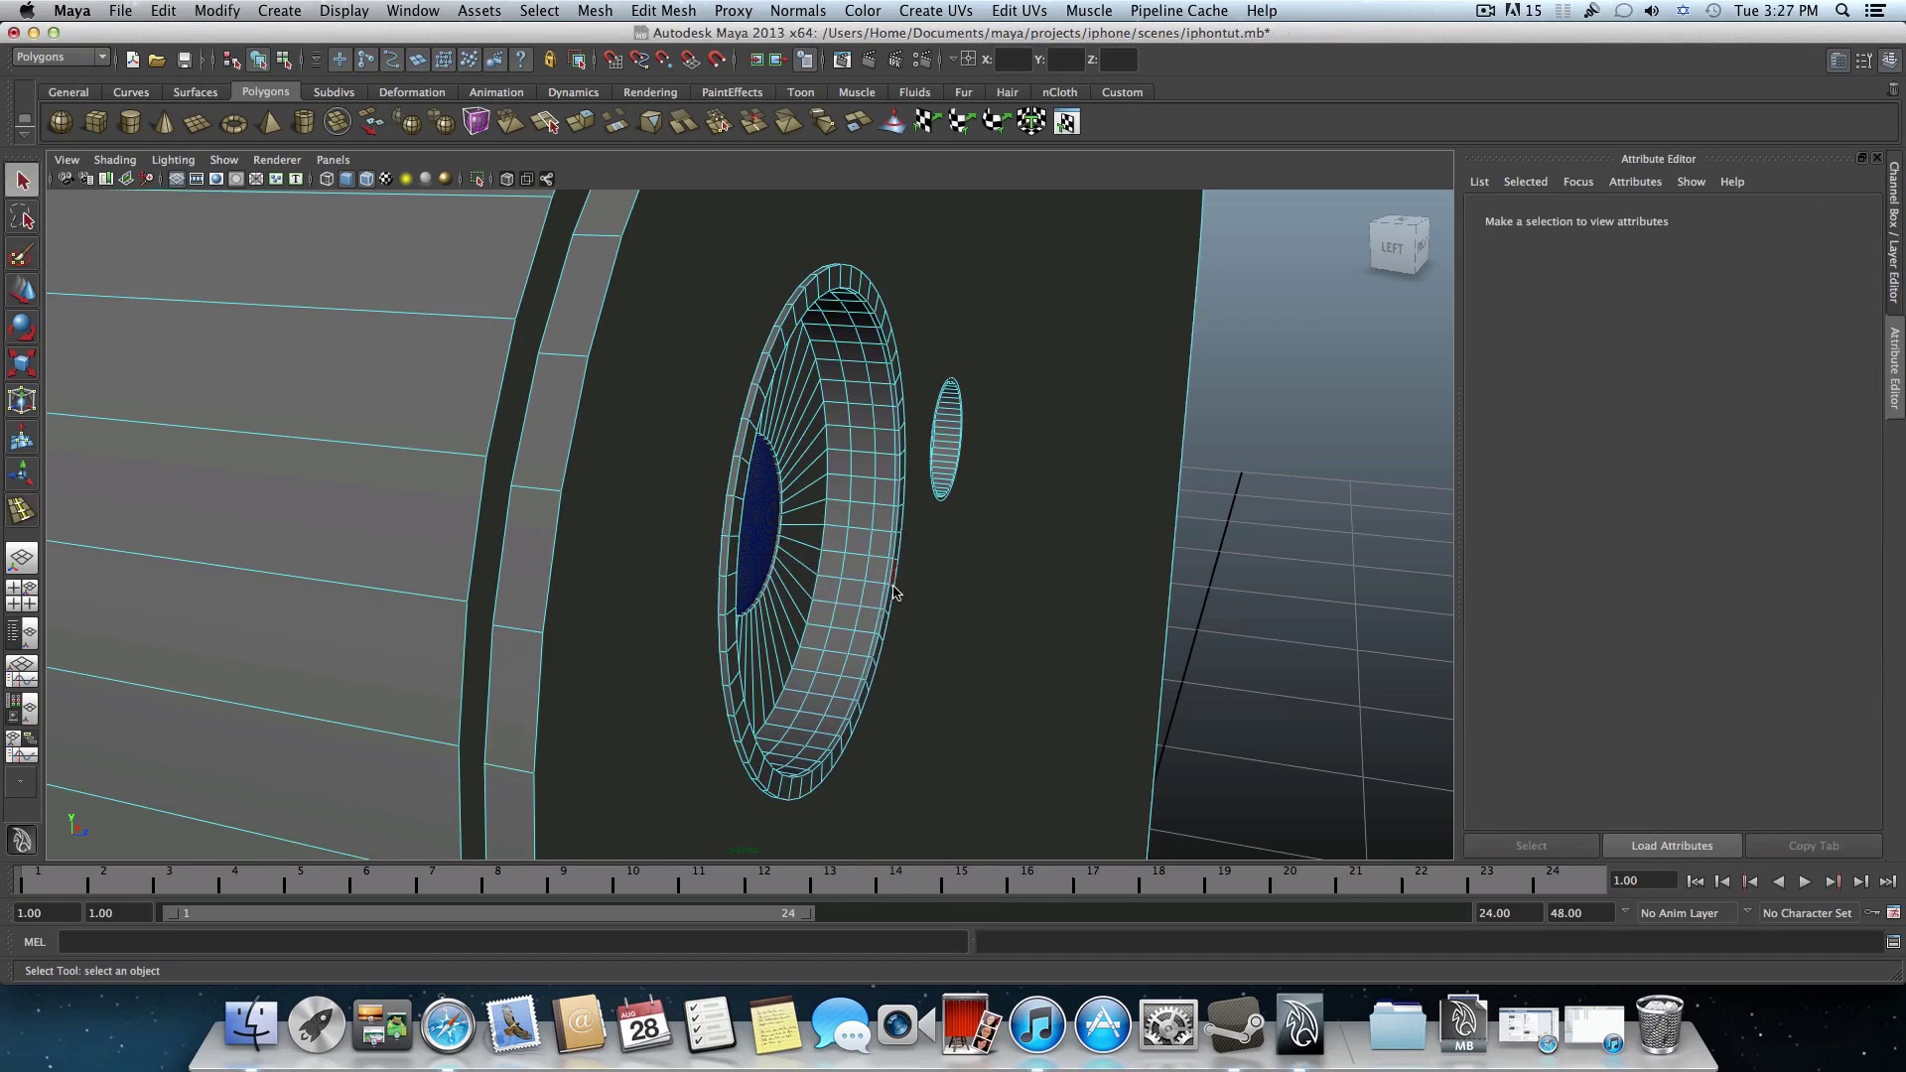
left_click(886, 581)
double_click(886, 582)
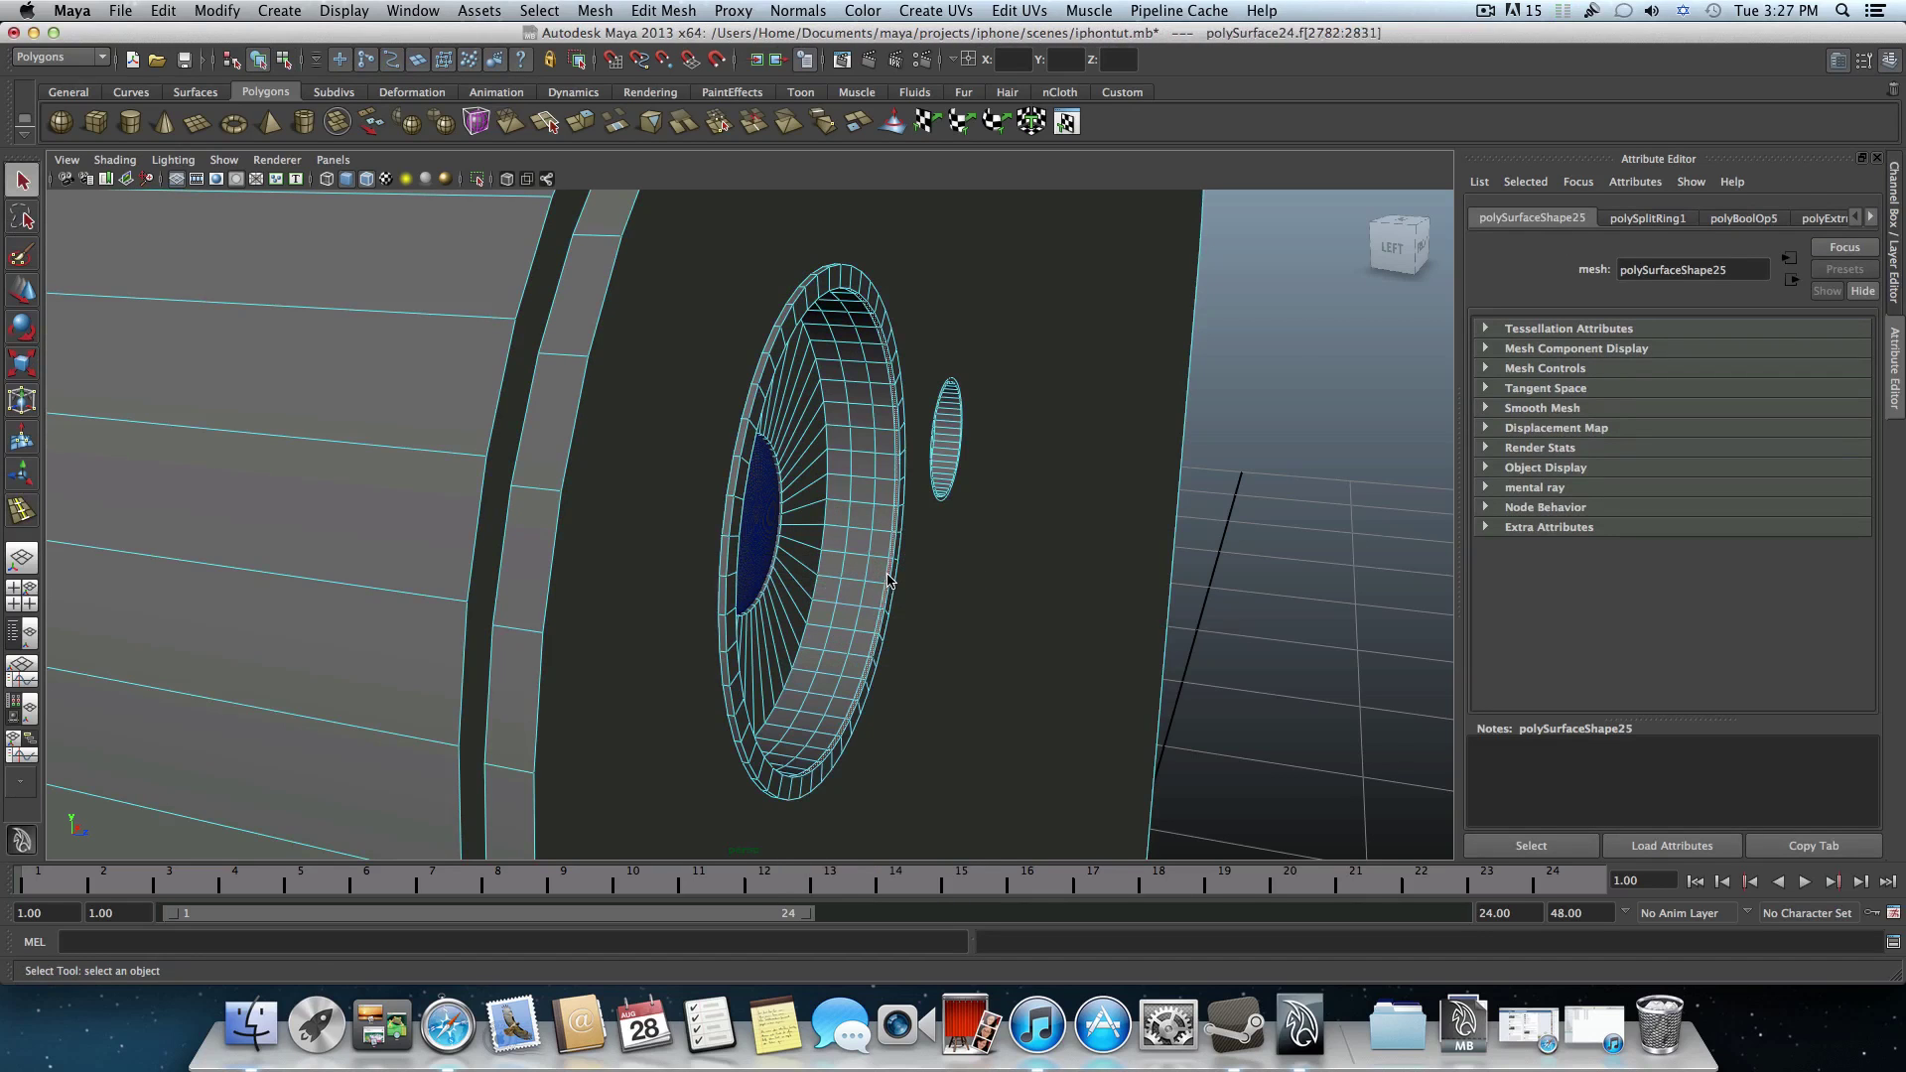
left_click_drag(887, 582, 695, 556, "alt")
left_click(580, 121)
left_click_drag(884, 503, 1067, 511, "alt")
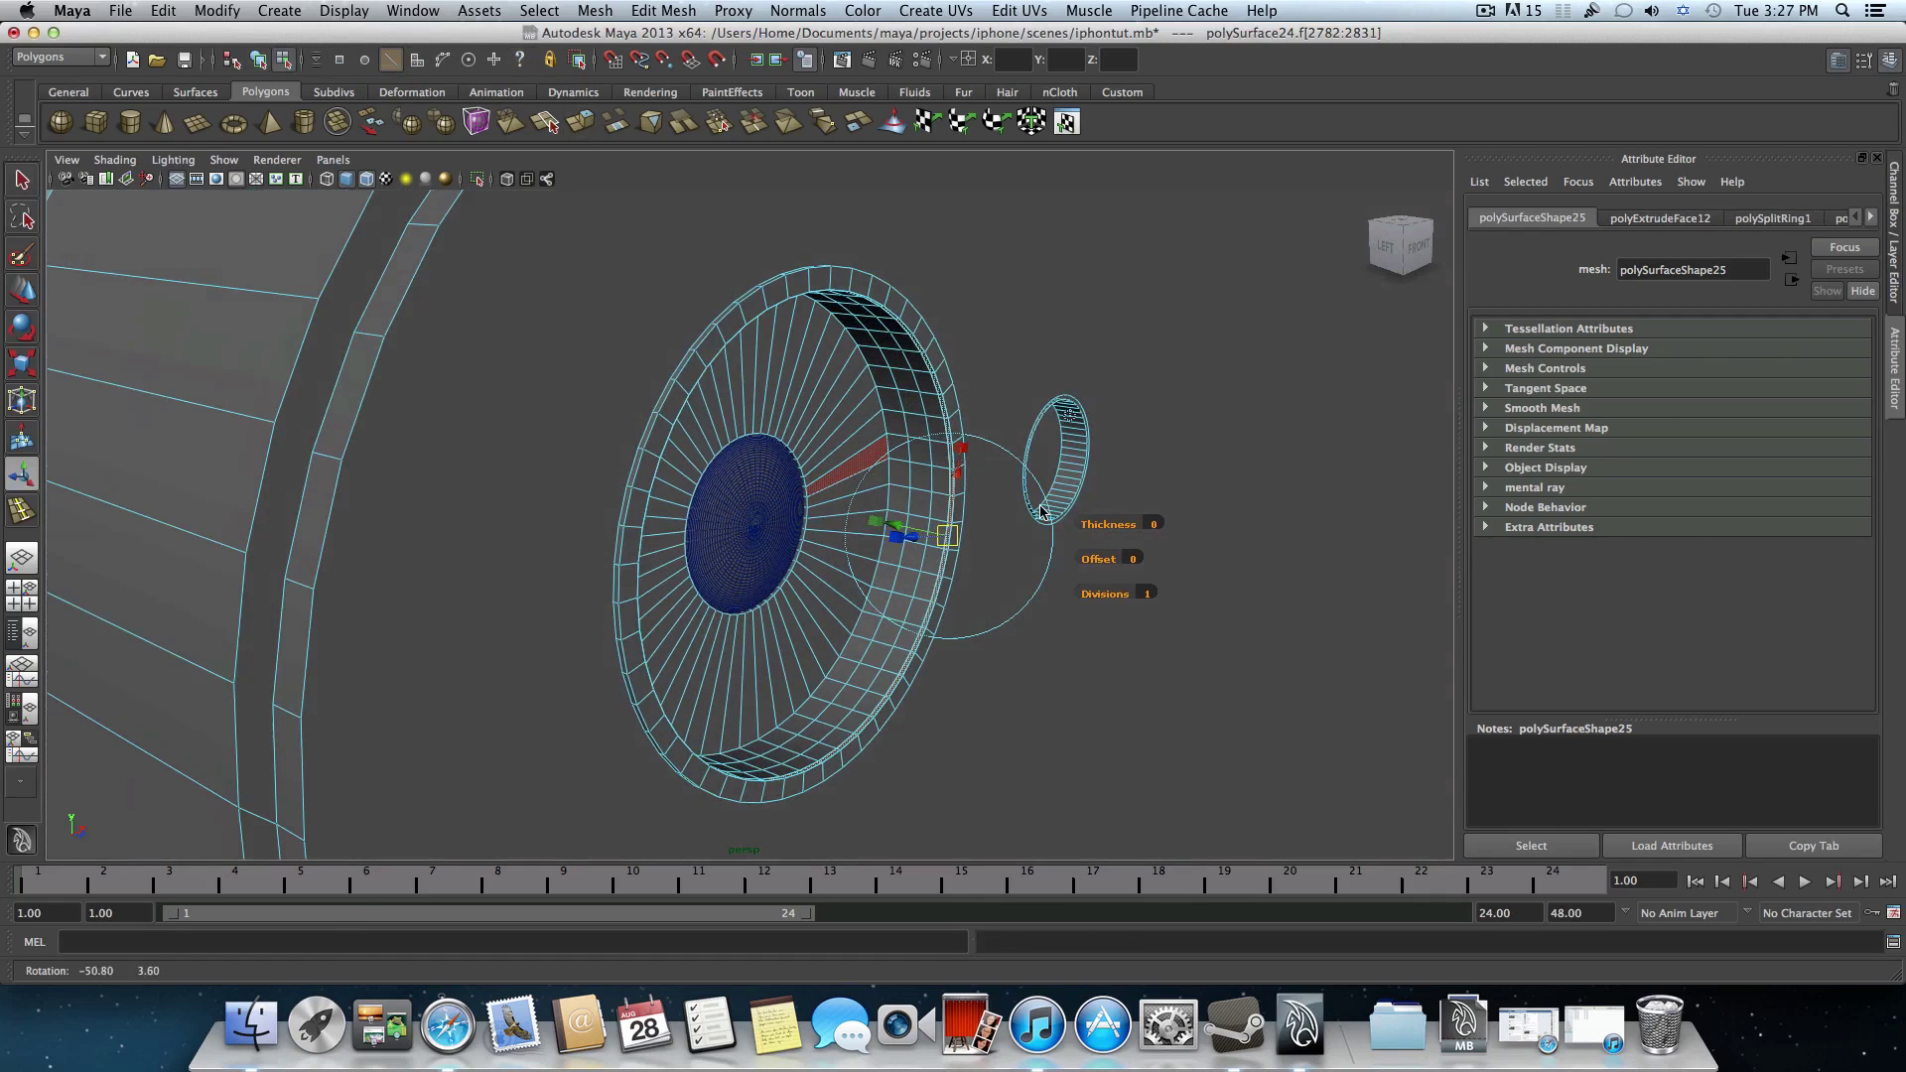
left_click_drag(901, 538, 596, 575)
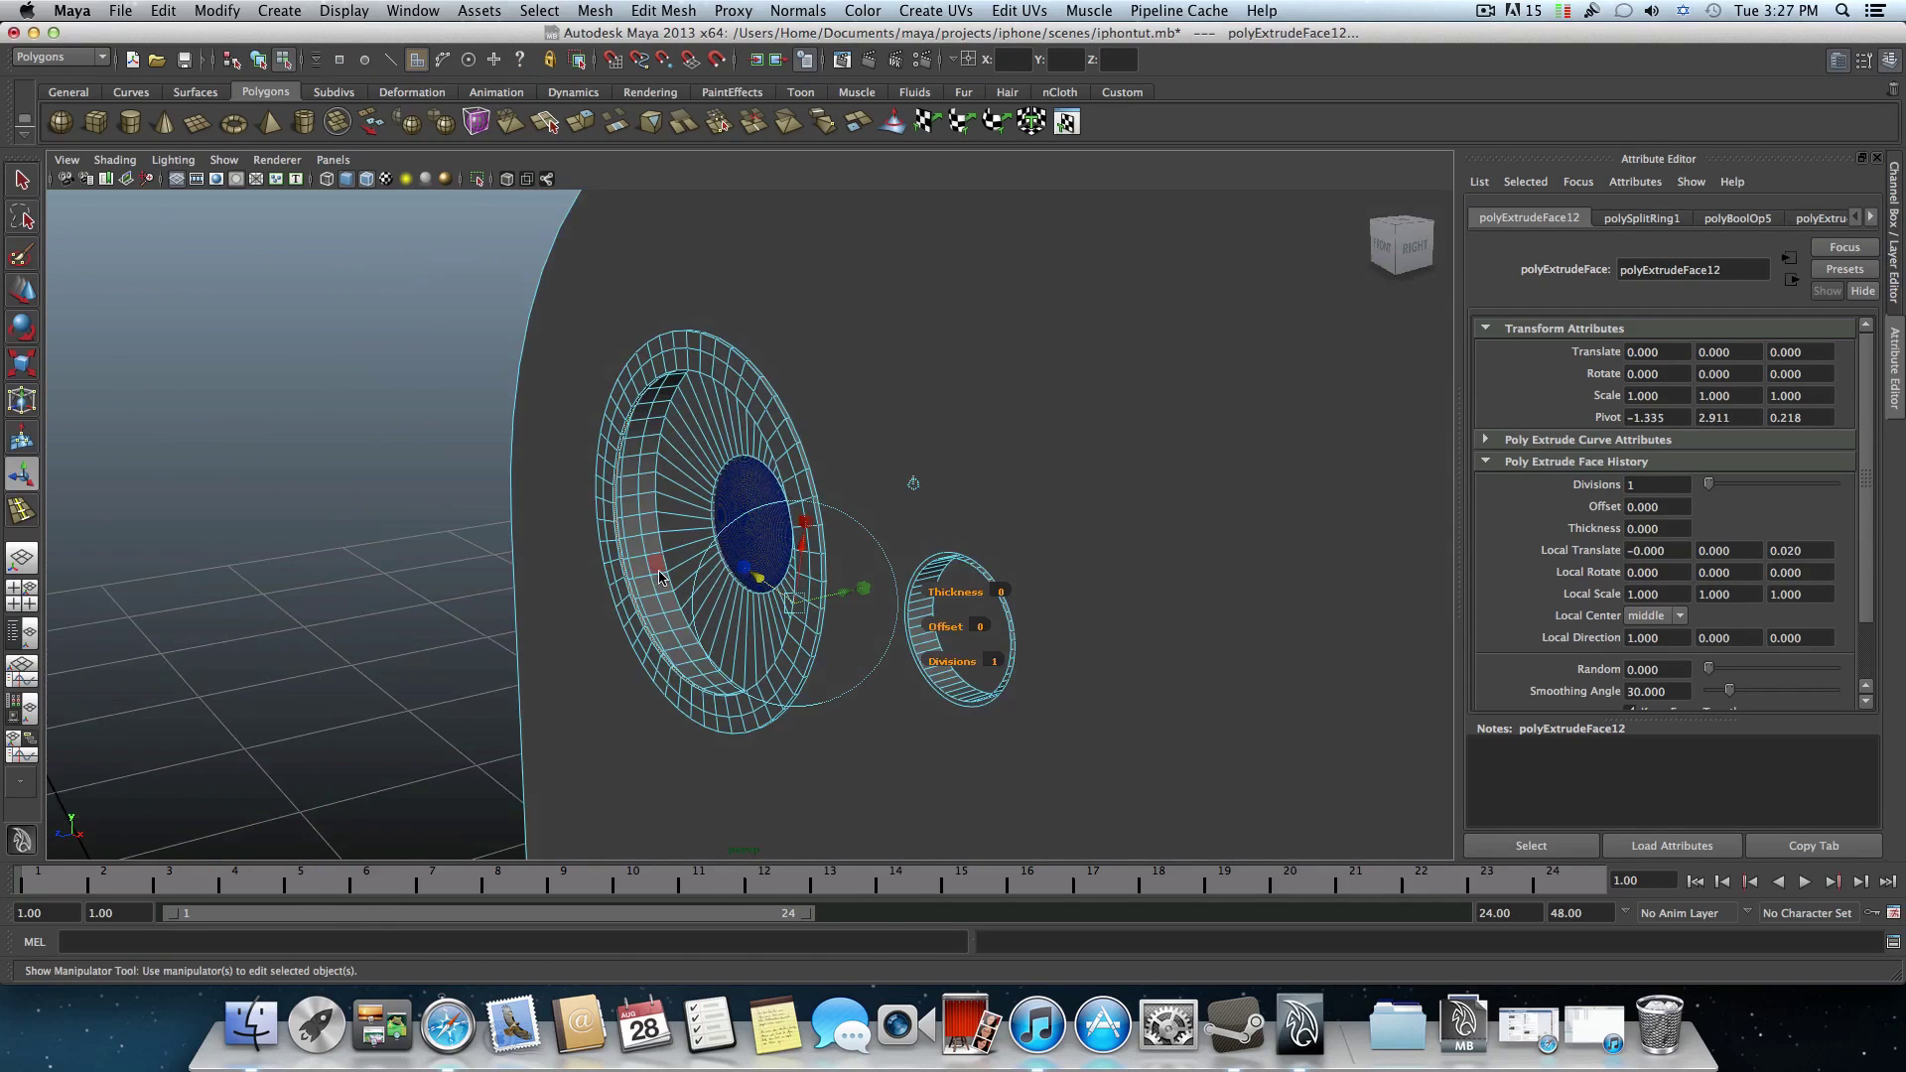
key("F8")
- Insert an edge loop around the inner wall of the small flash hole beside the rear camera, close to its outer rim
scroll(792, 716, "down", 5)
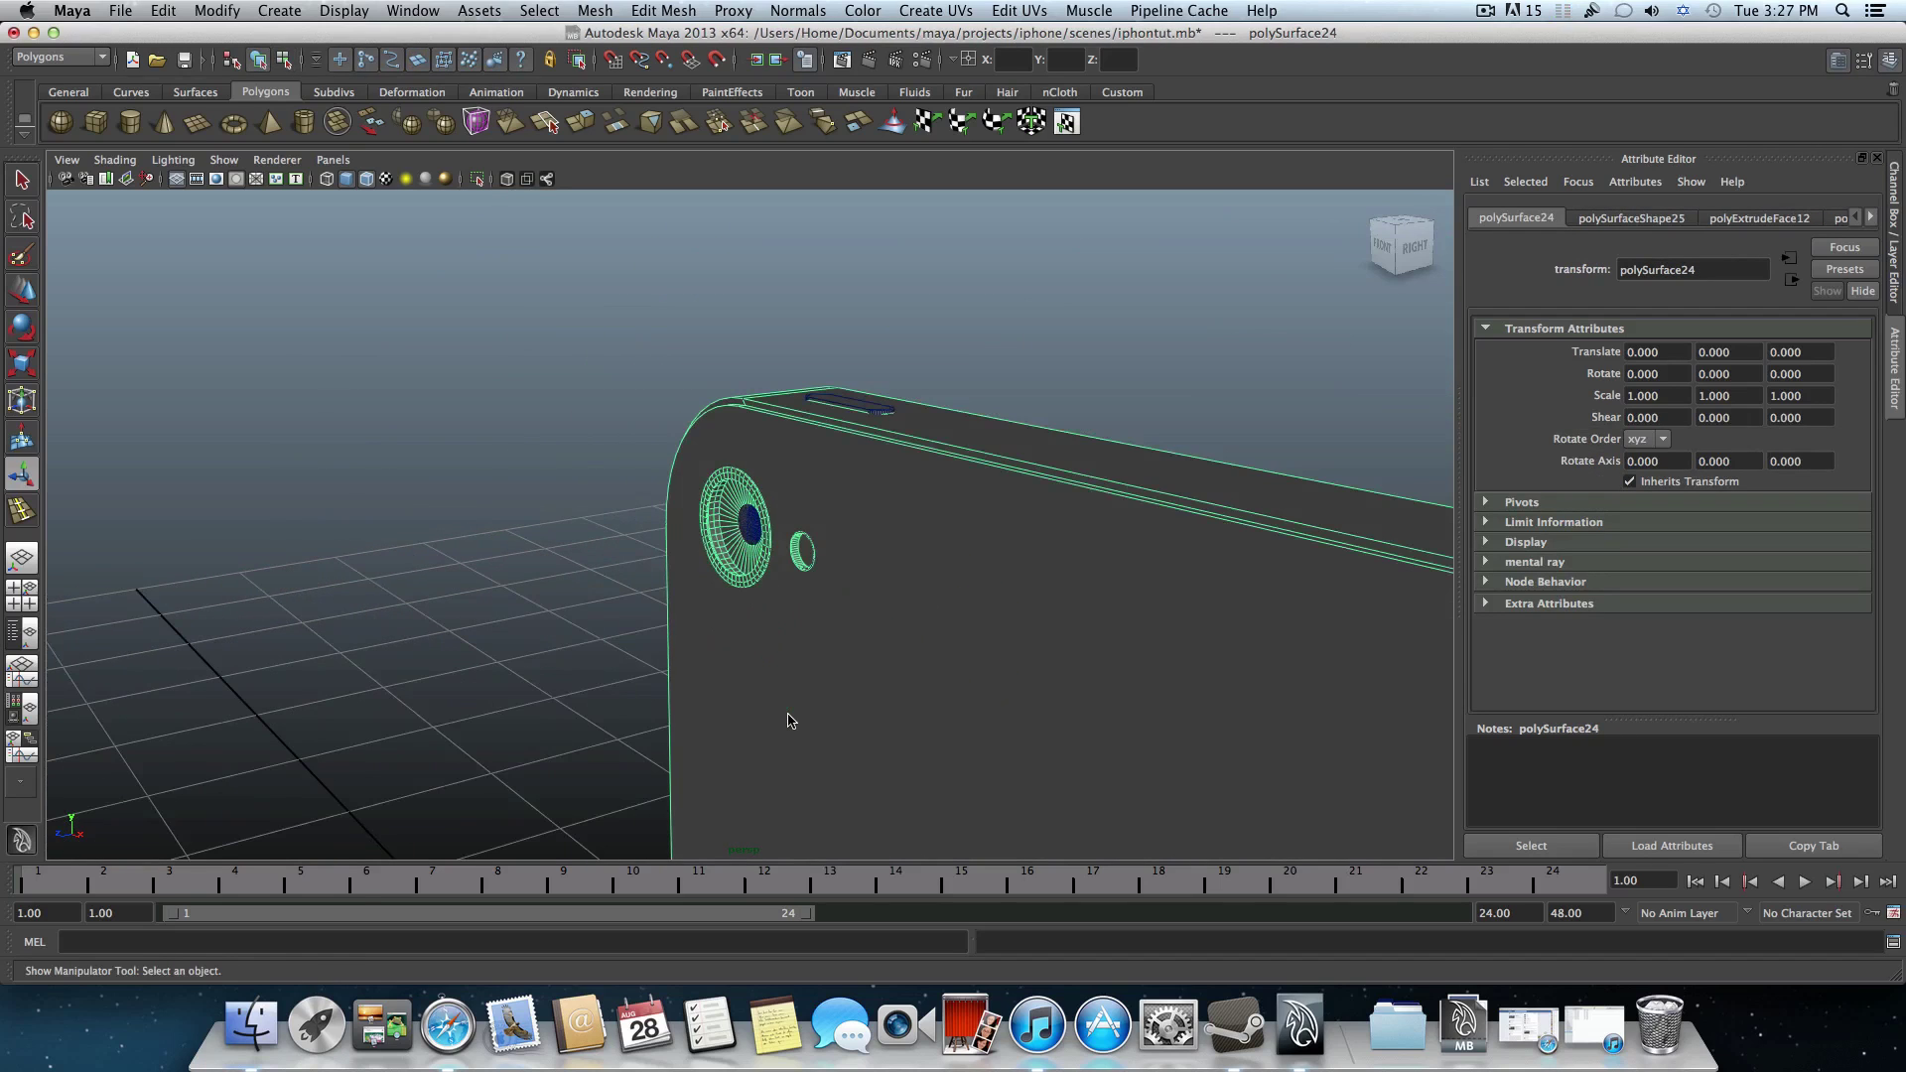
left_click_drag(765, 670, 971, 660, "alt")
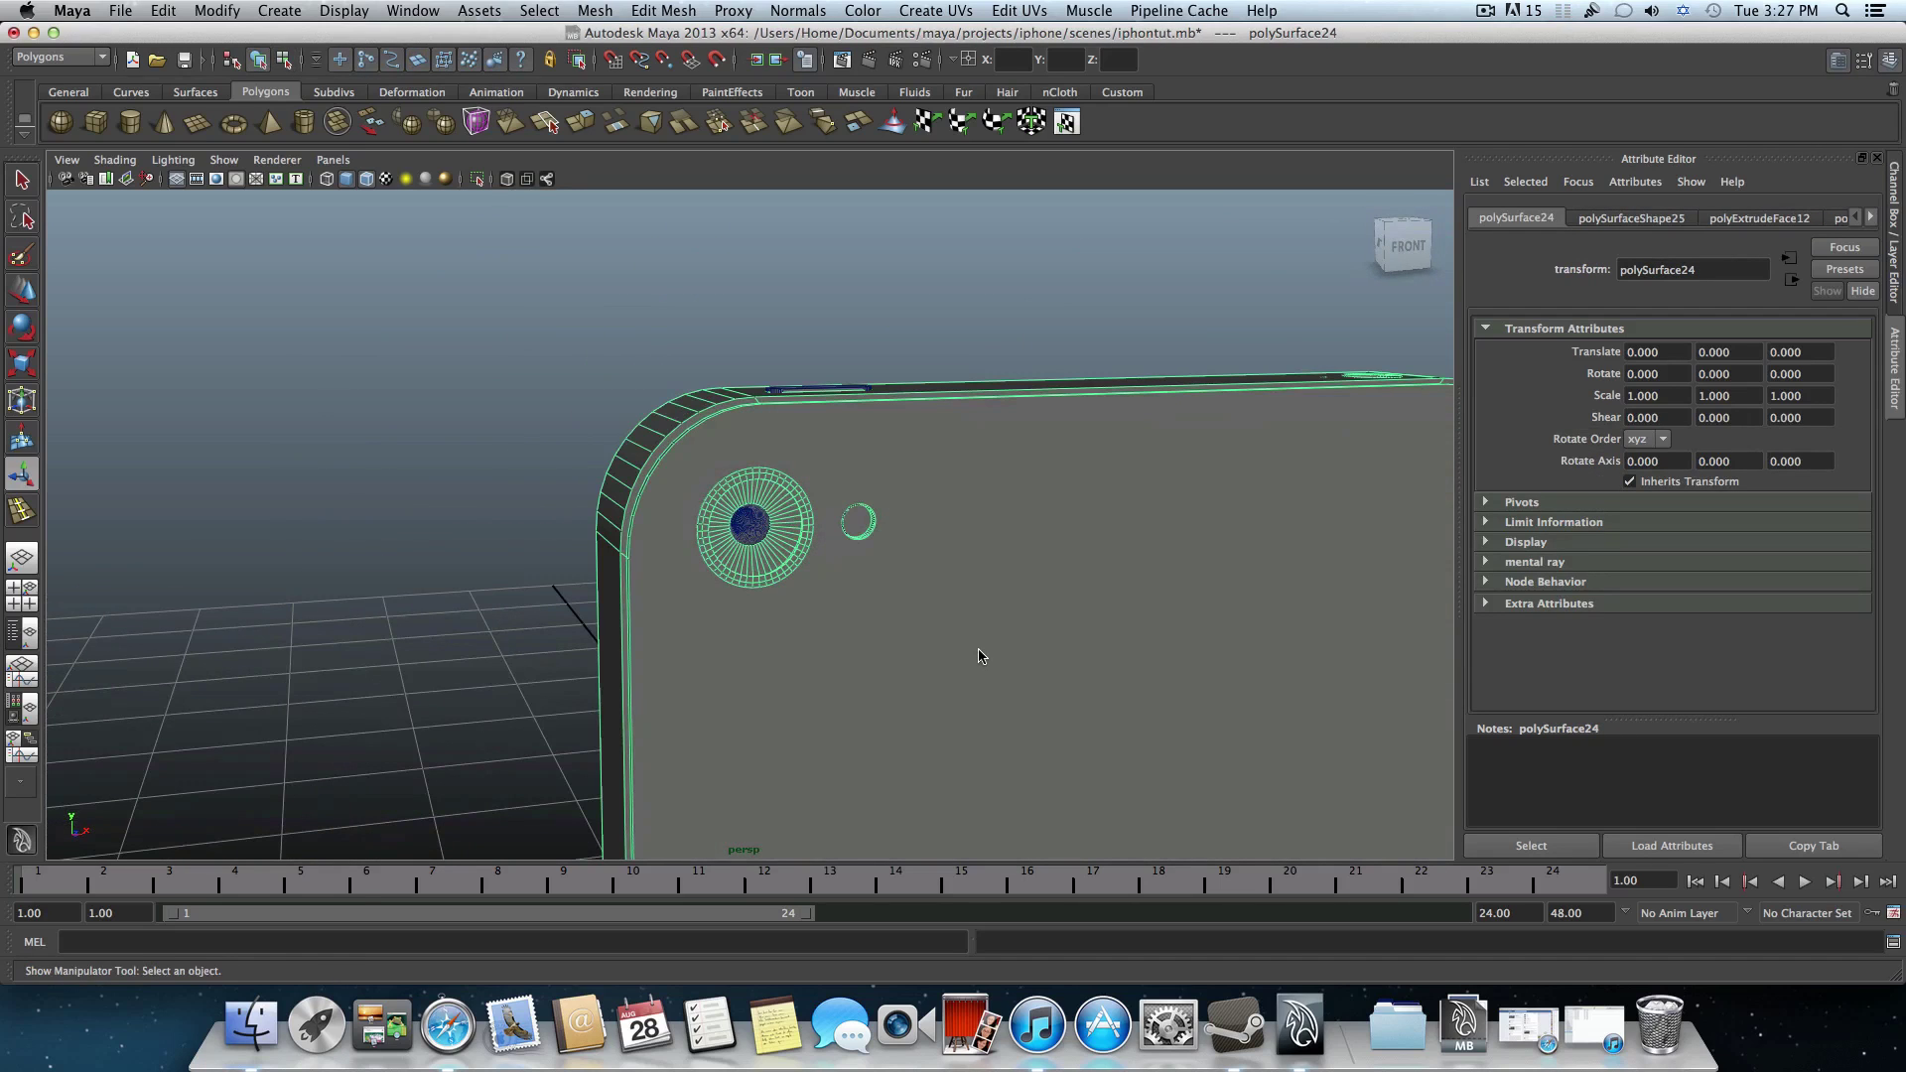
right_click_drag(812, 604, 1164, 648, "alt")
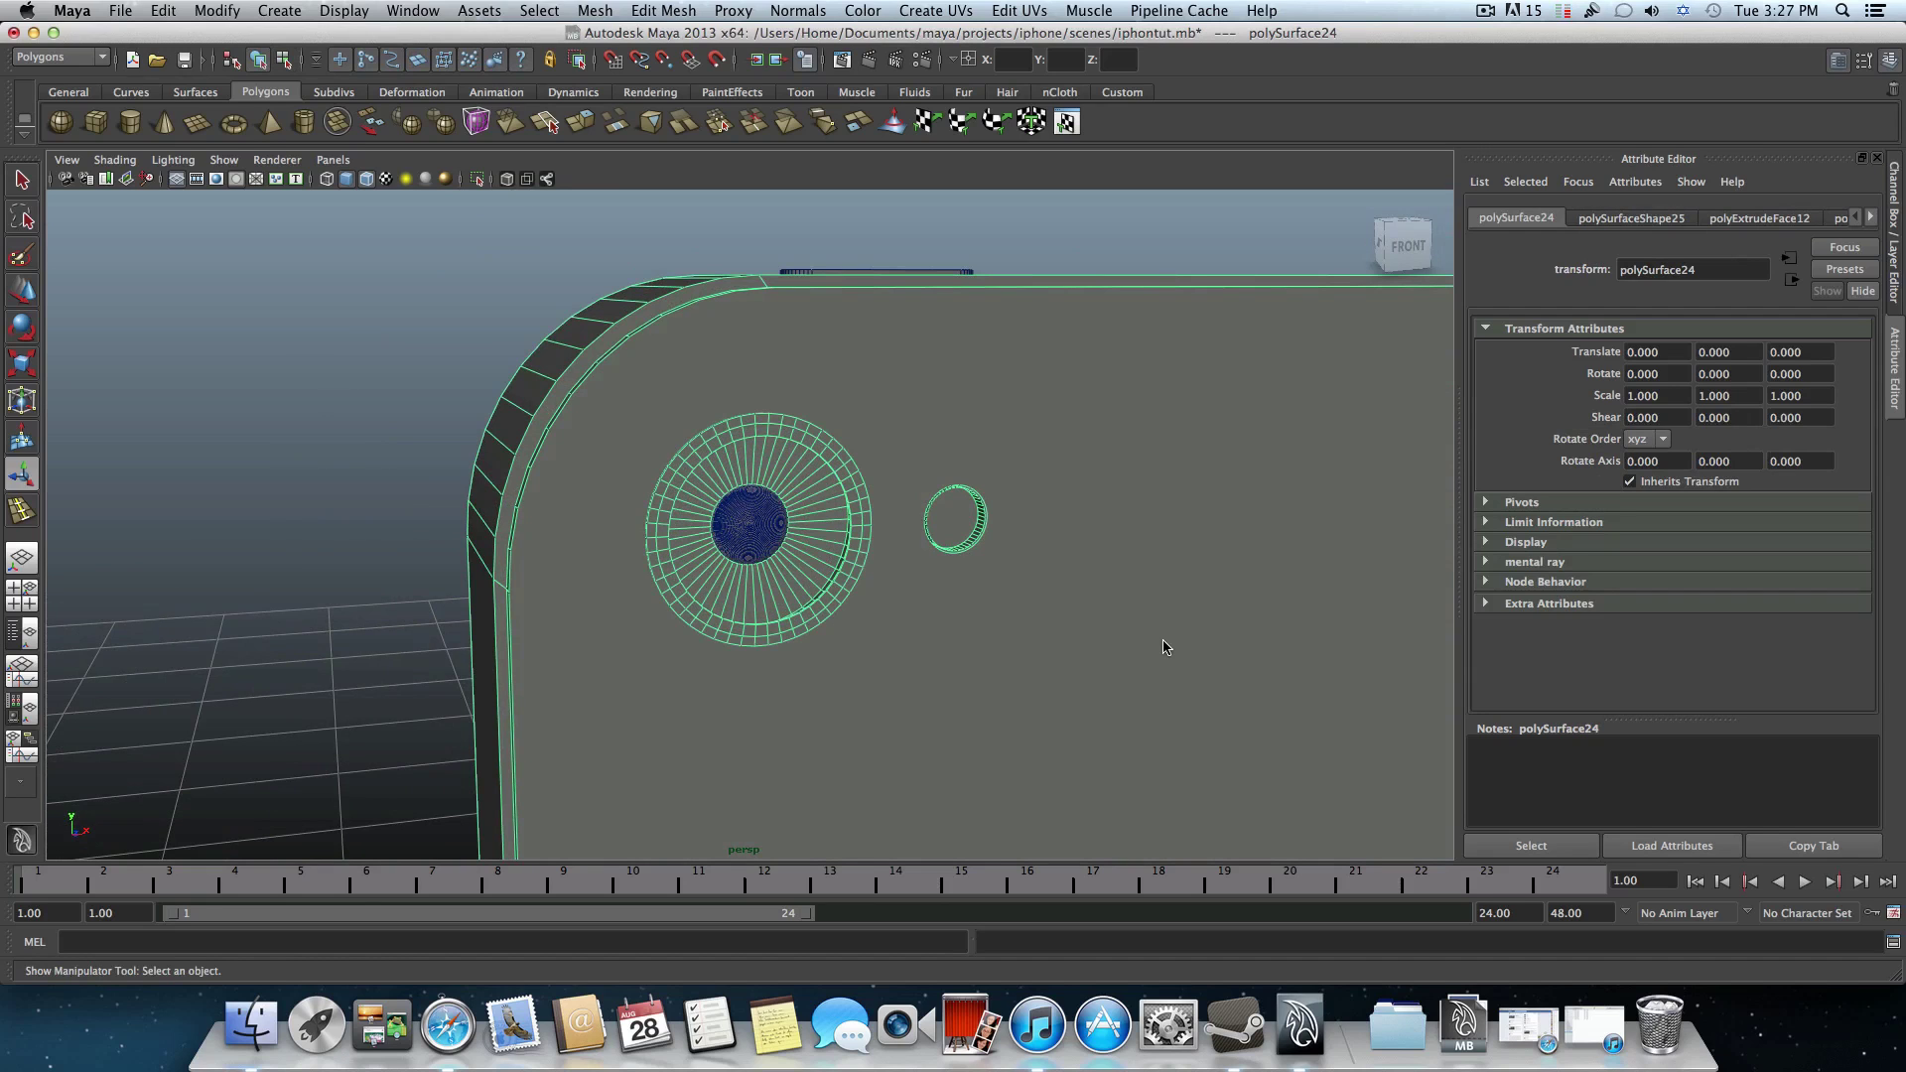
right_click_drag(1164, 647, 1101, 563, "alt")
left_click_drag(1101, 564, 1109, 566)
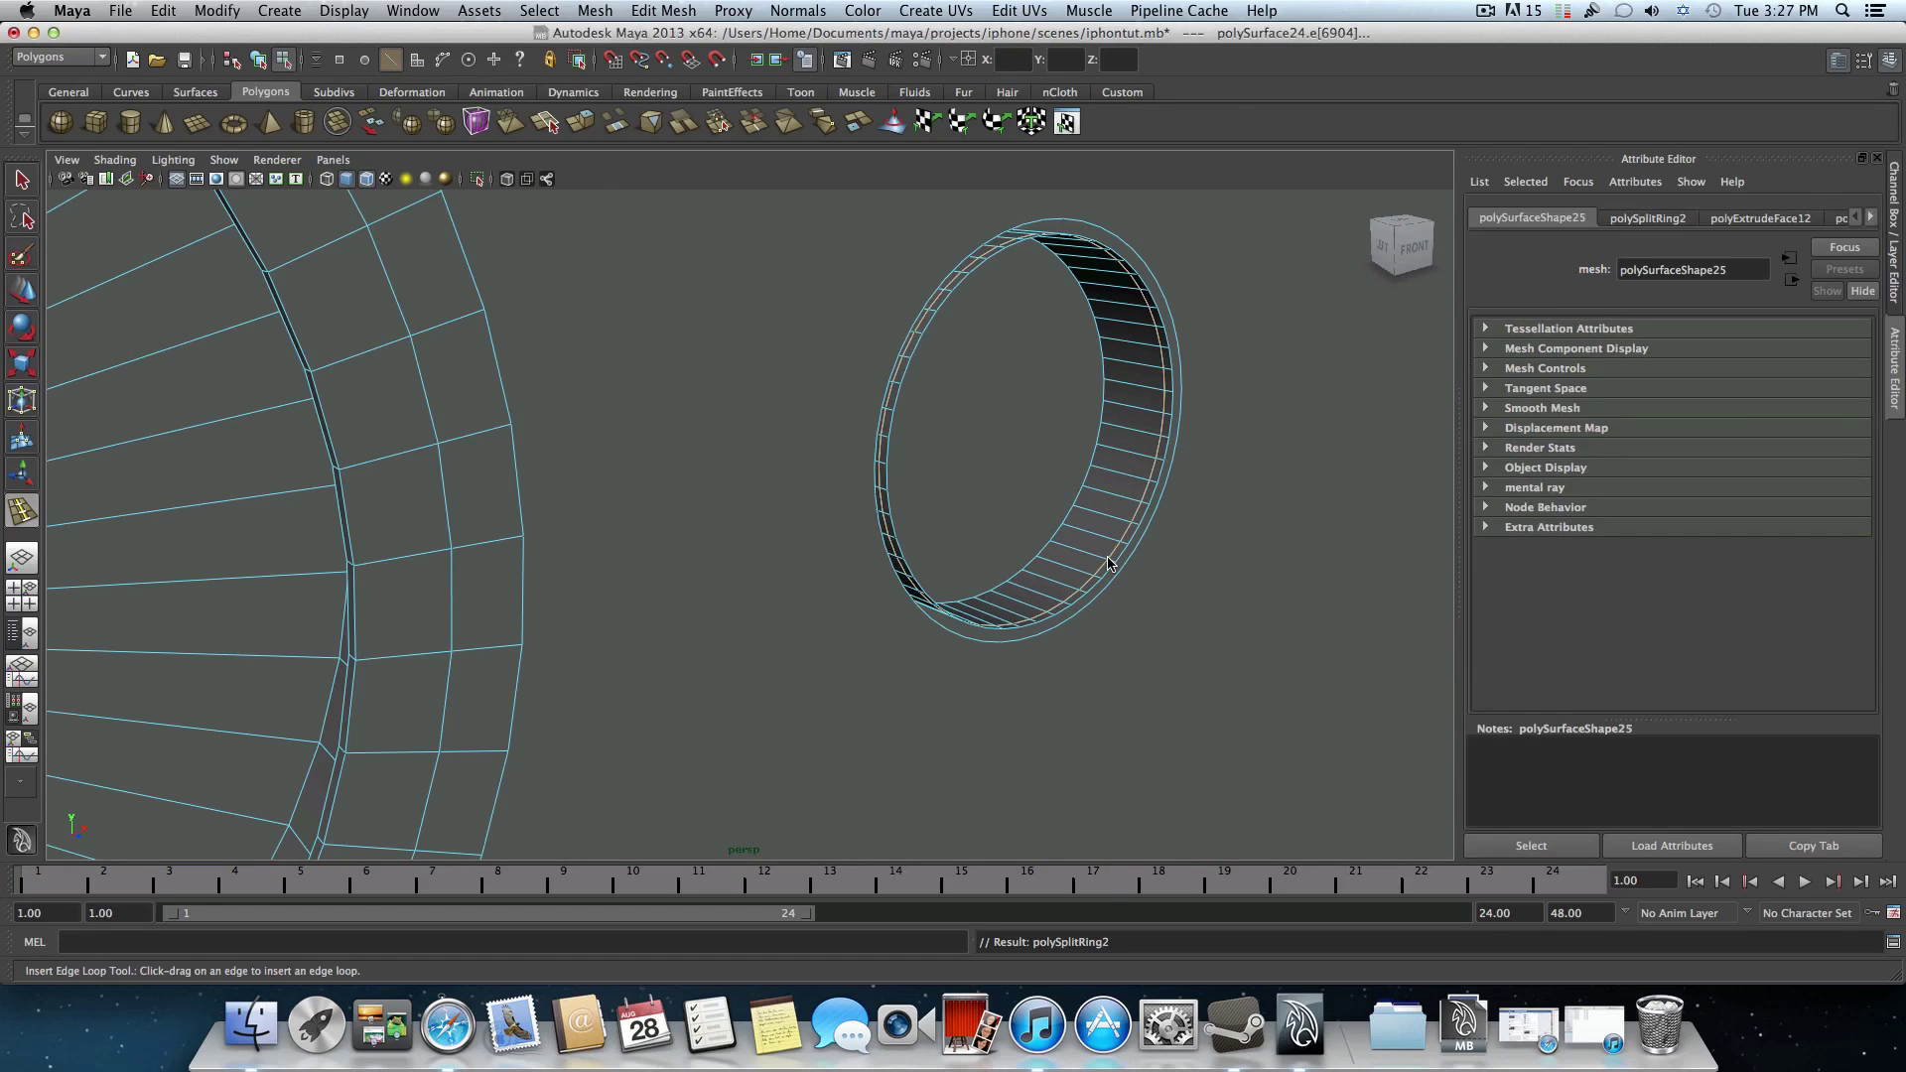
- Select the complete ring of narrow faces between the new edge loop and the outer rim of the small flash hole
right_click(1109, 564)
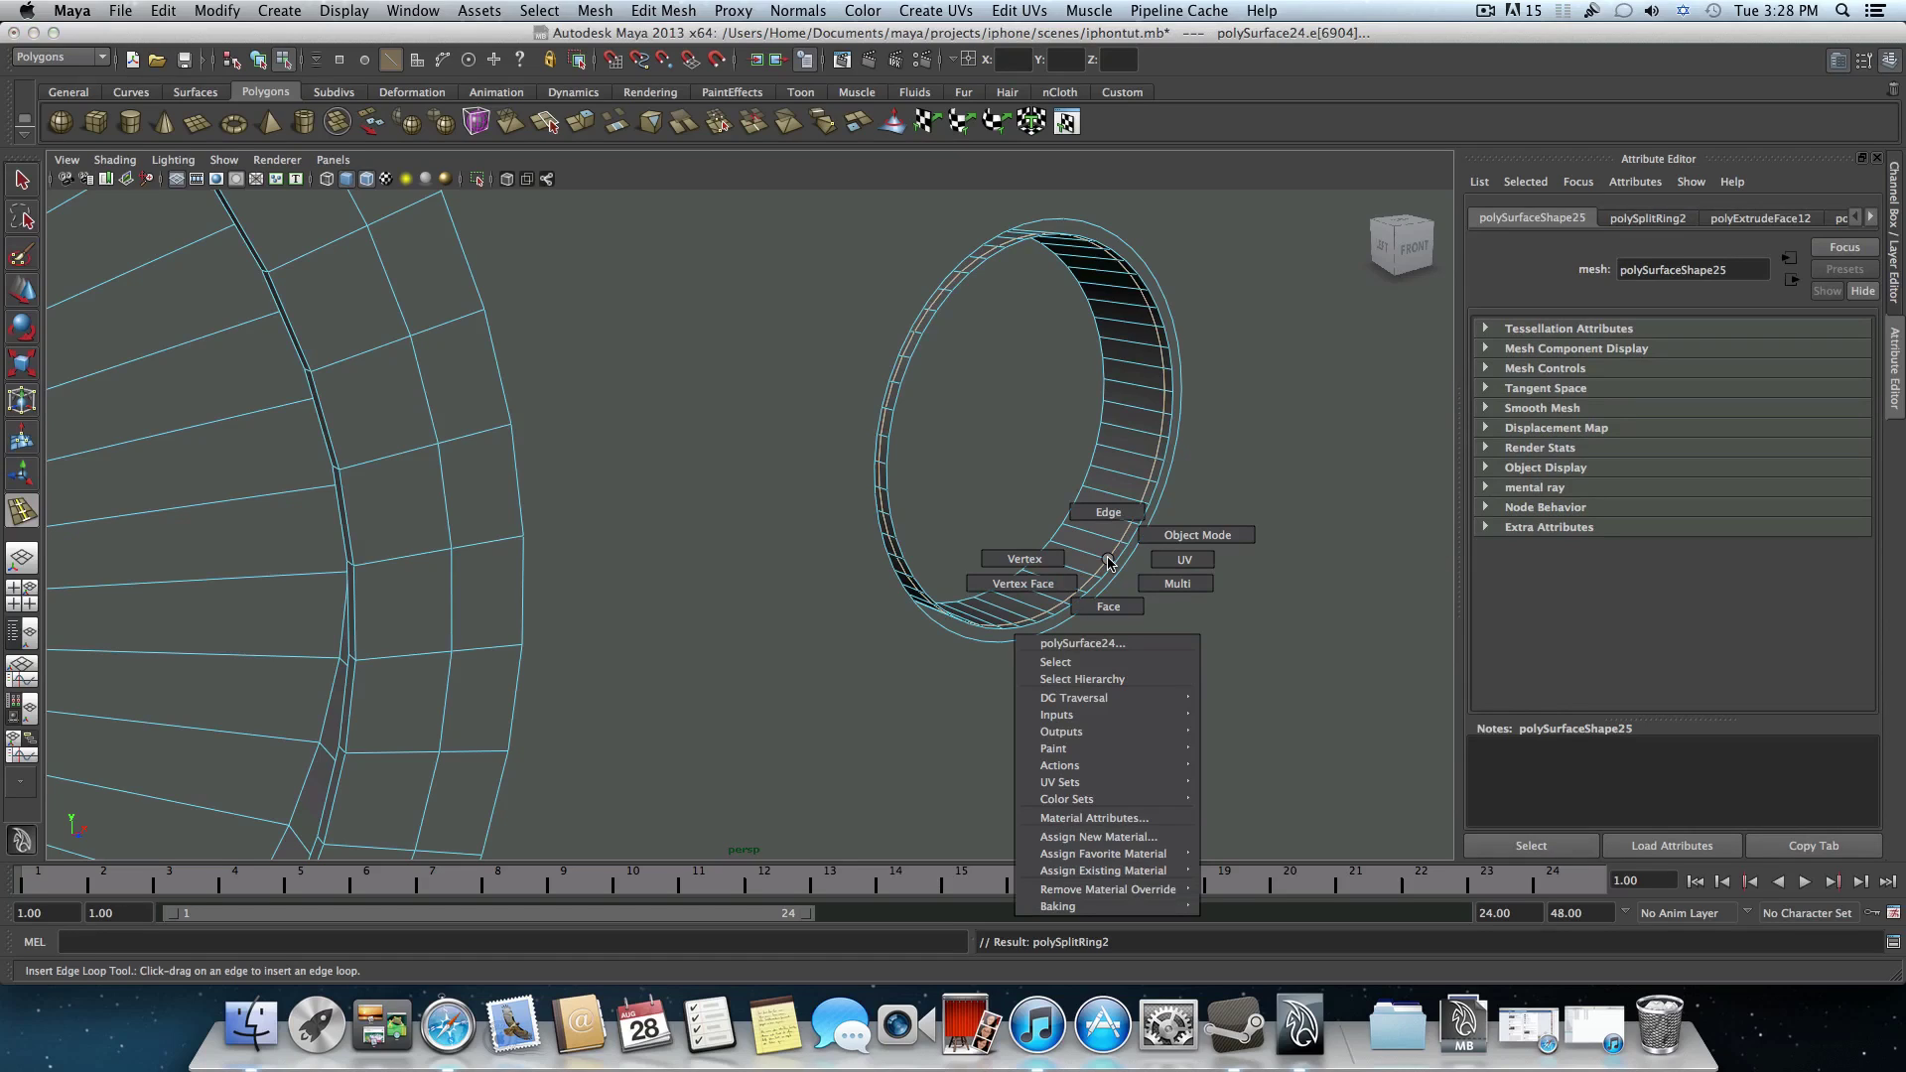
right_click_drag(1109, 564, 1102, 597)
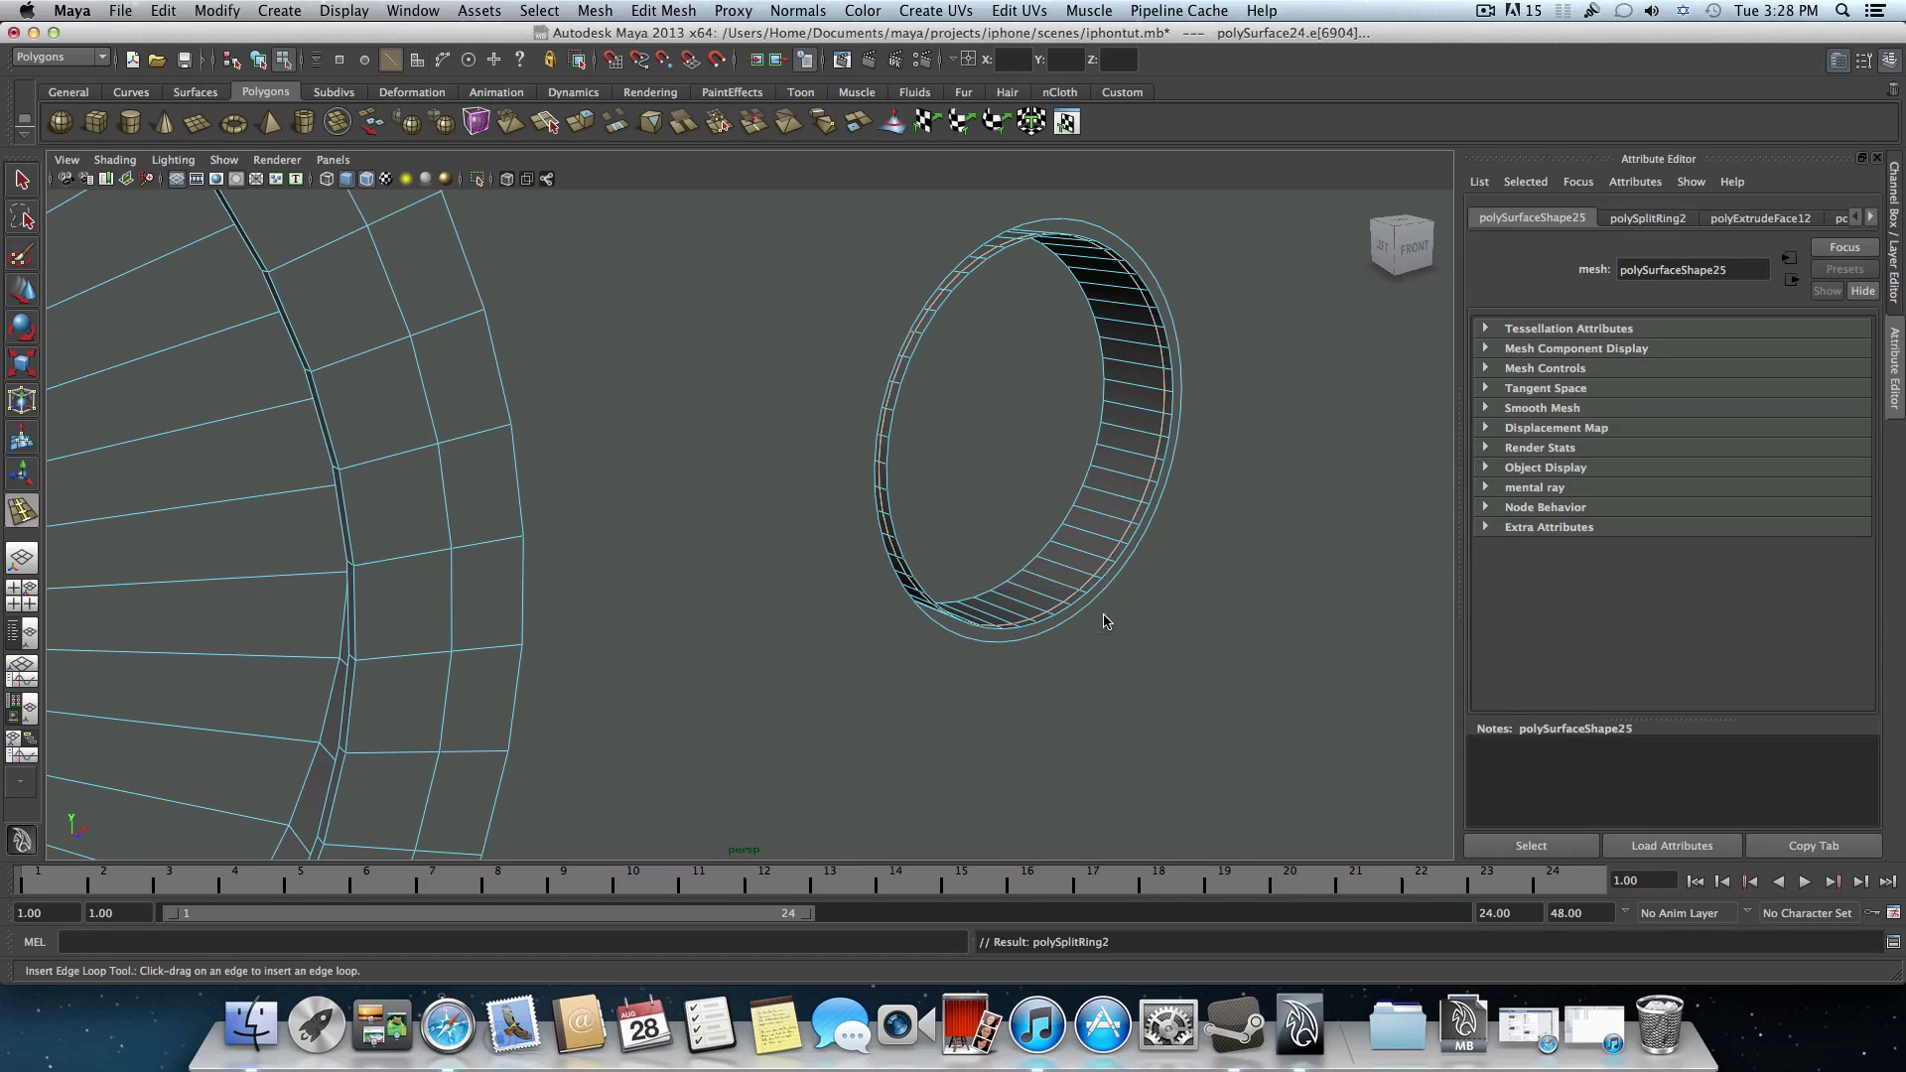
left_click(21, 179)
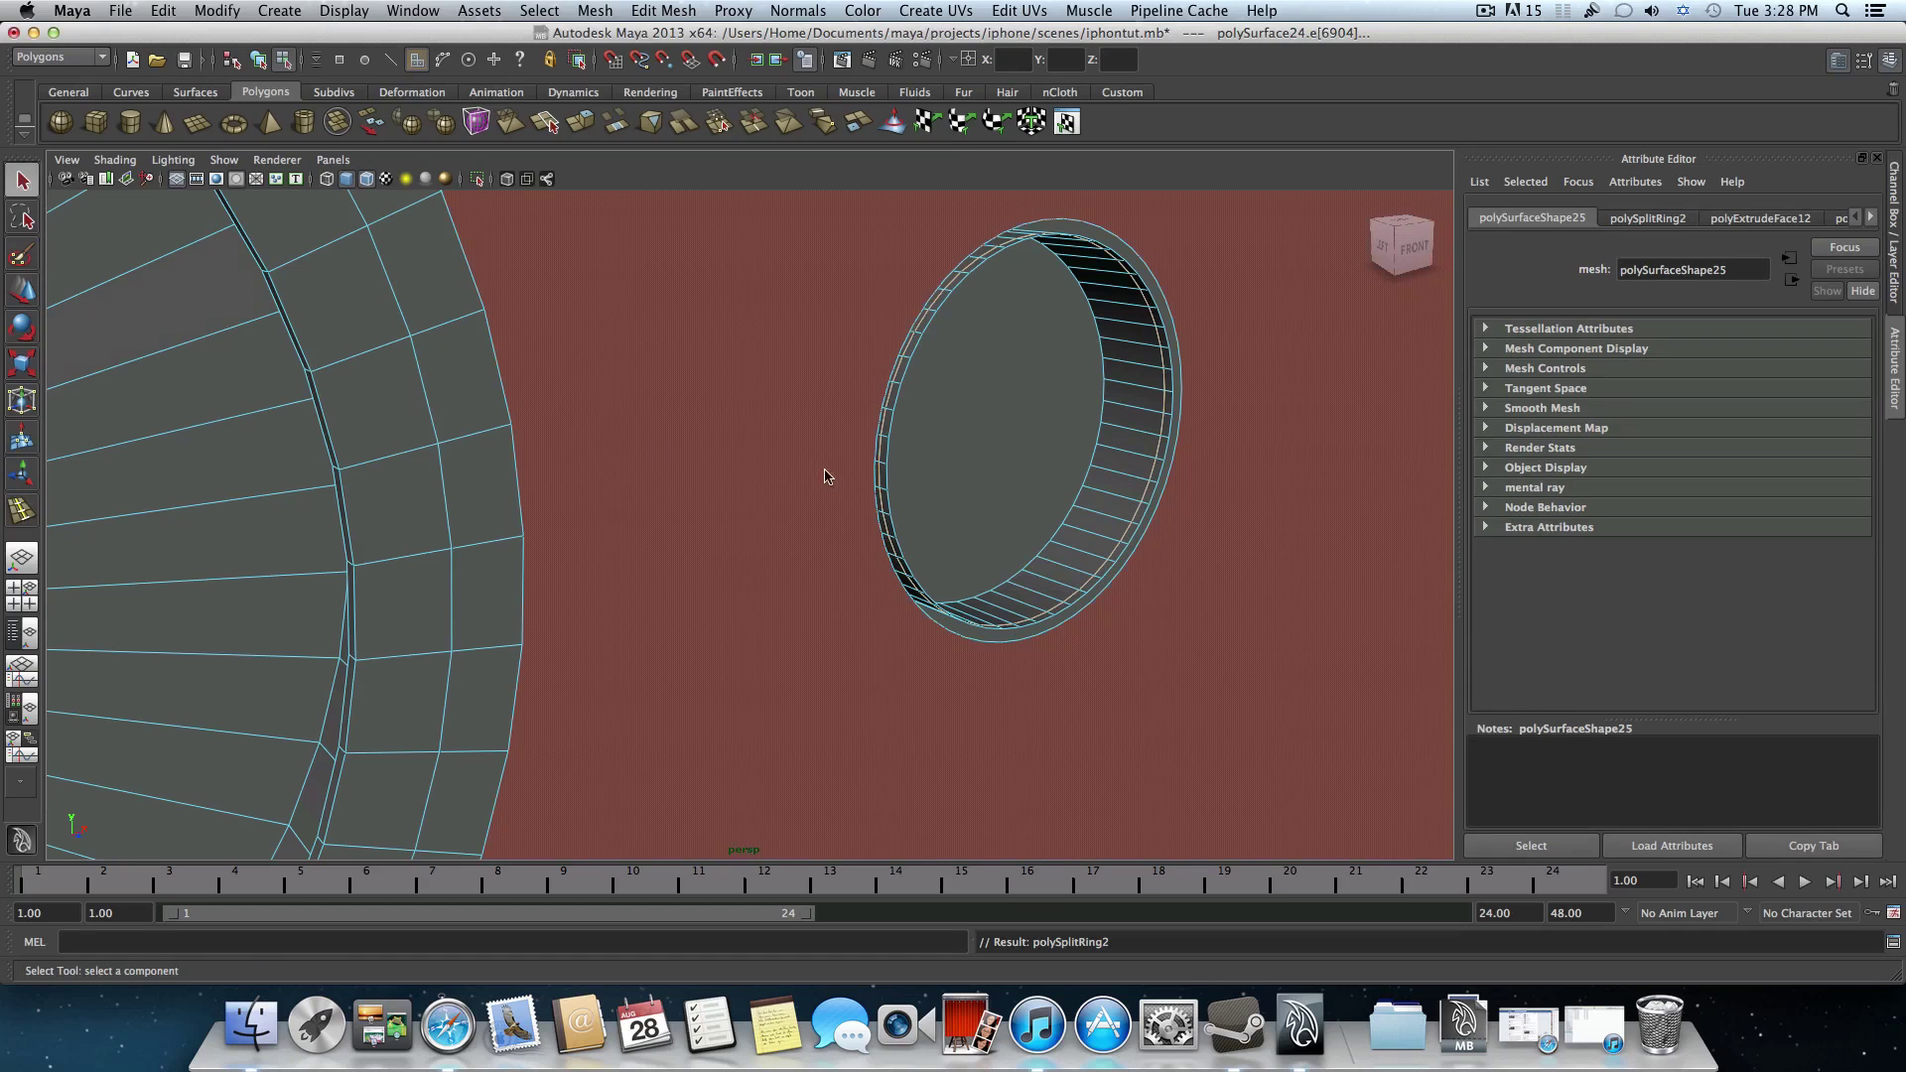
left_click(1086, 584)
double_click(1102, 570, "shift")
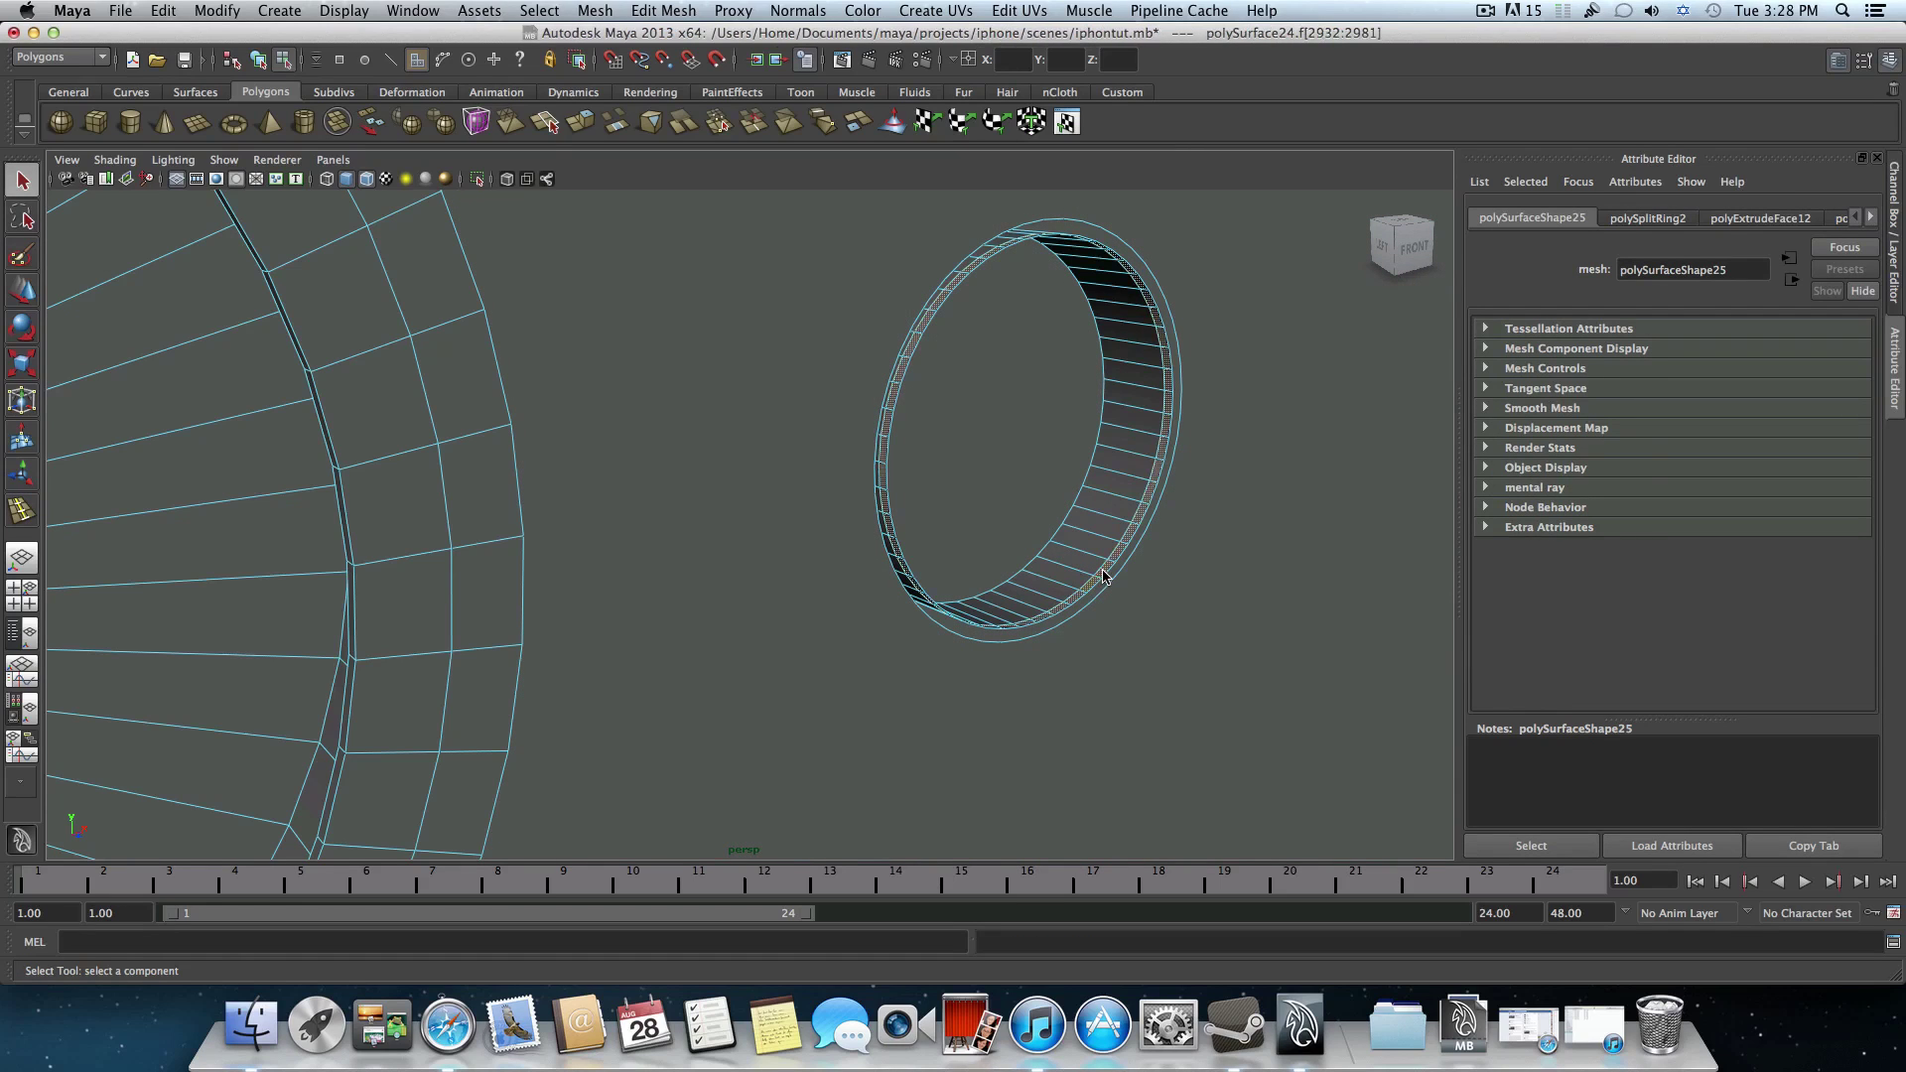
key("ctrl+e")
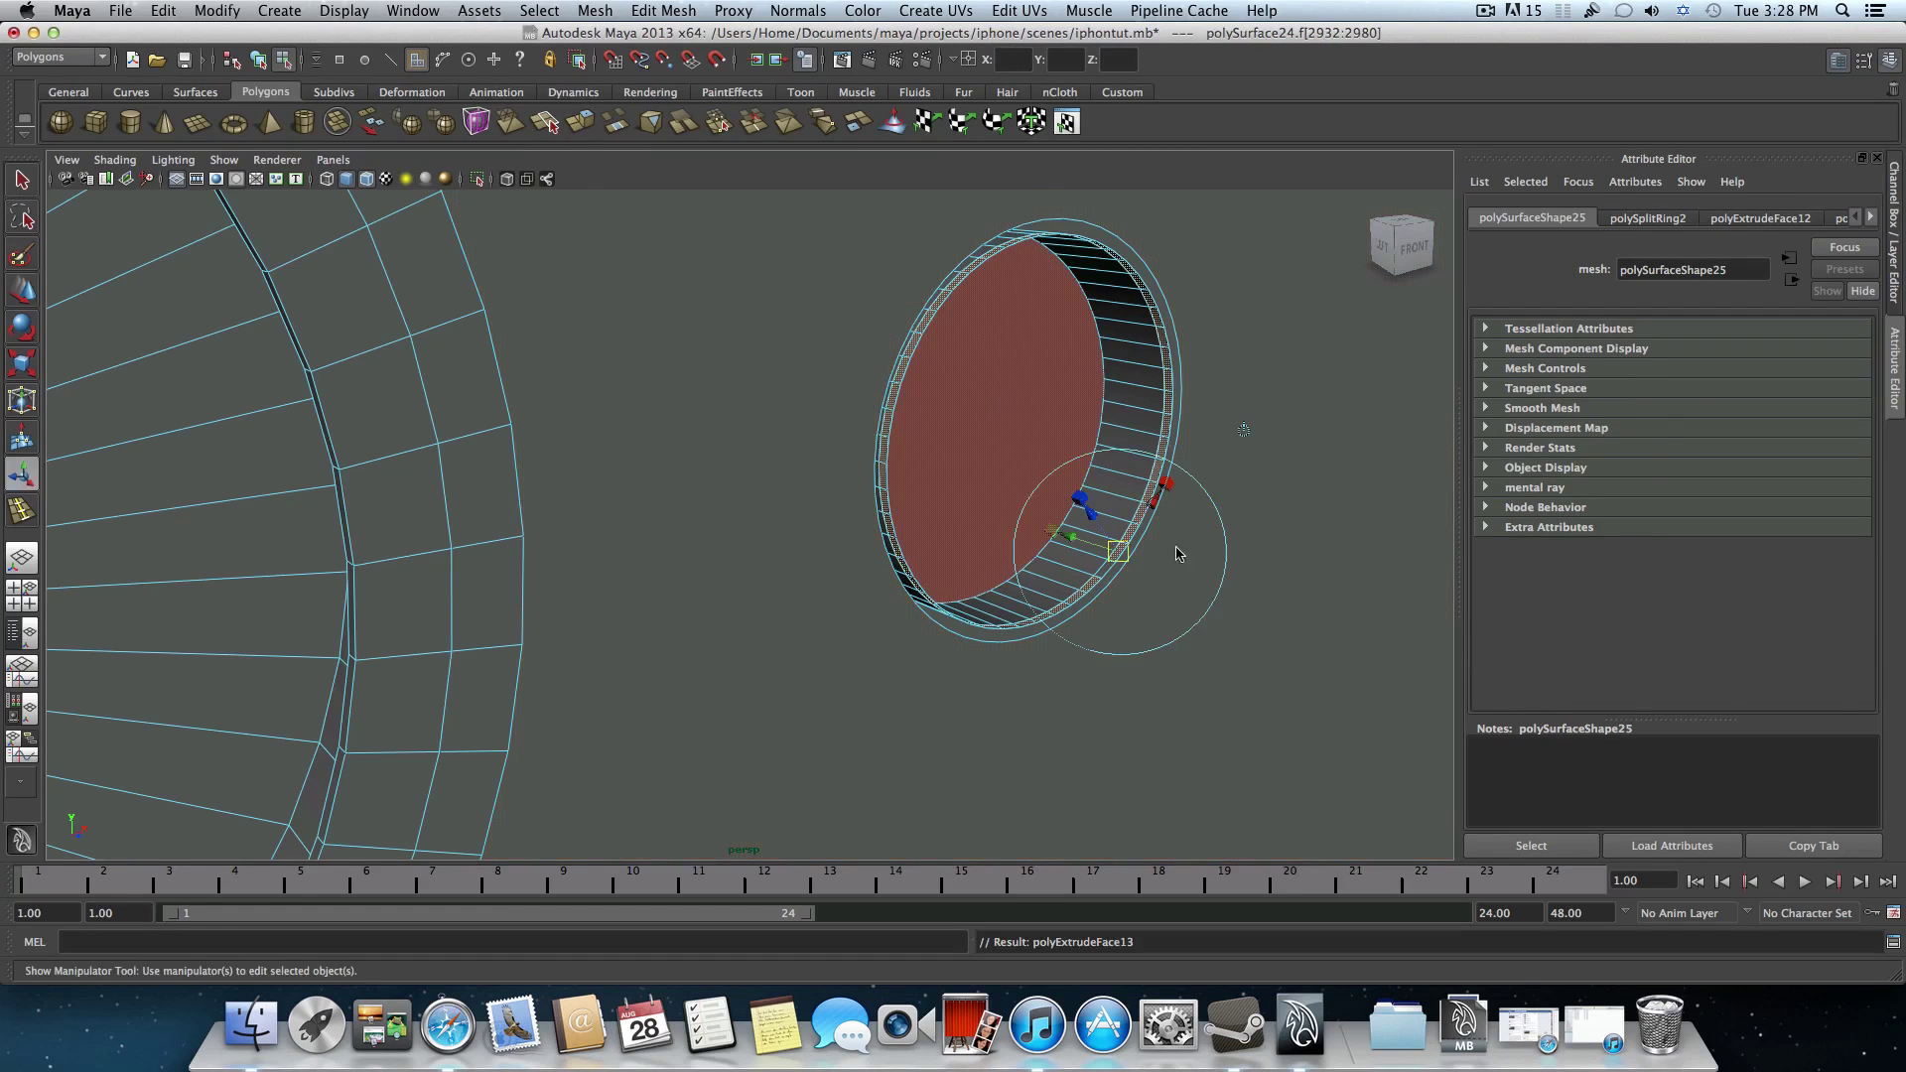
left_click_drag(1090, 517, 1080, 503)
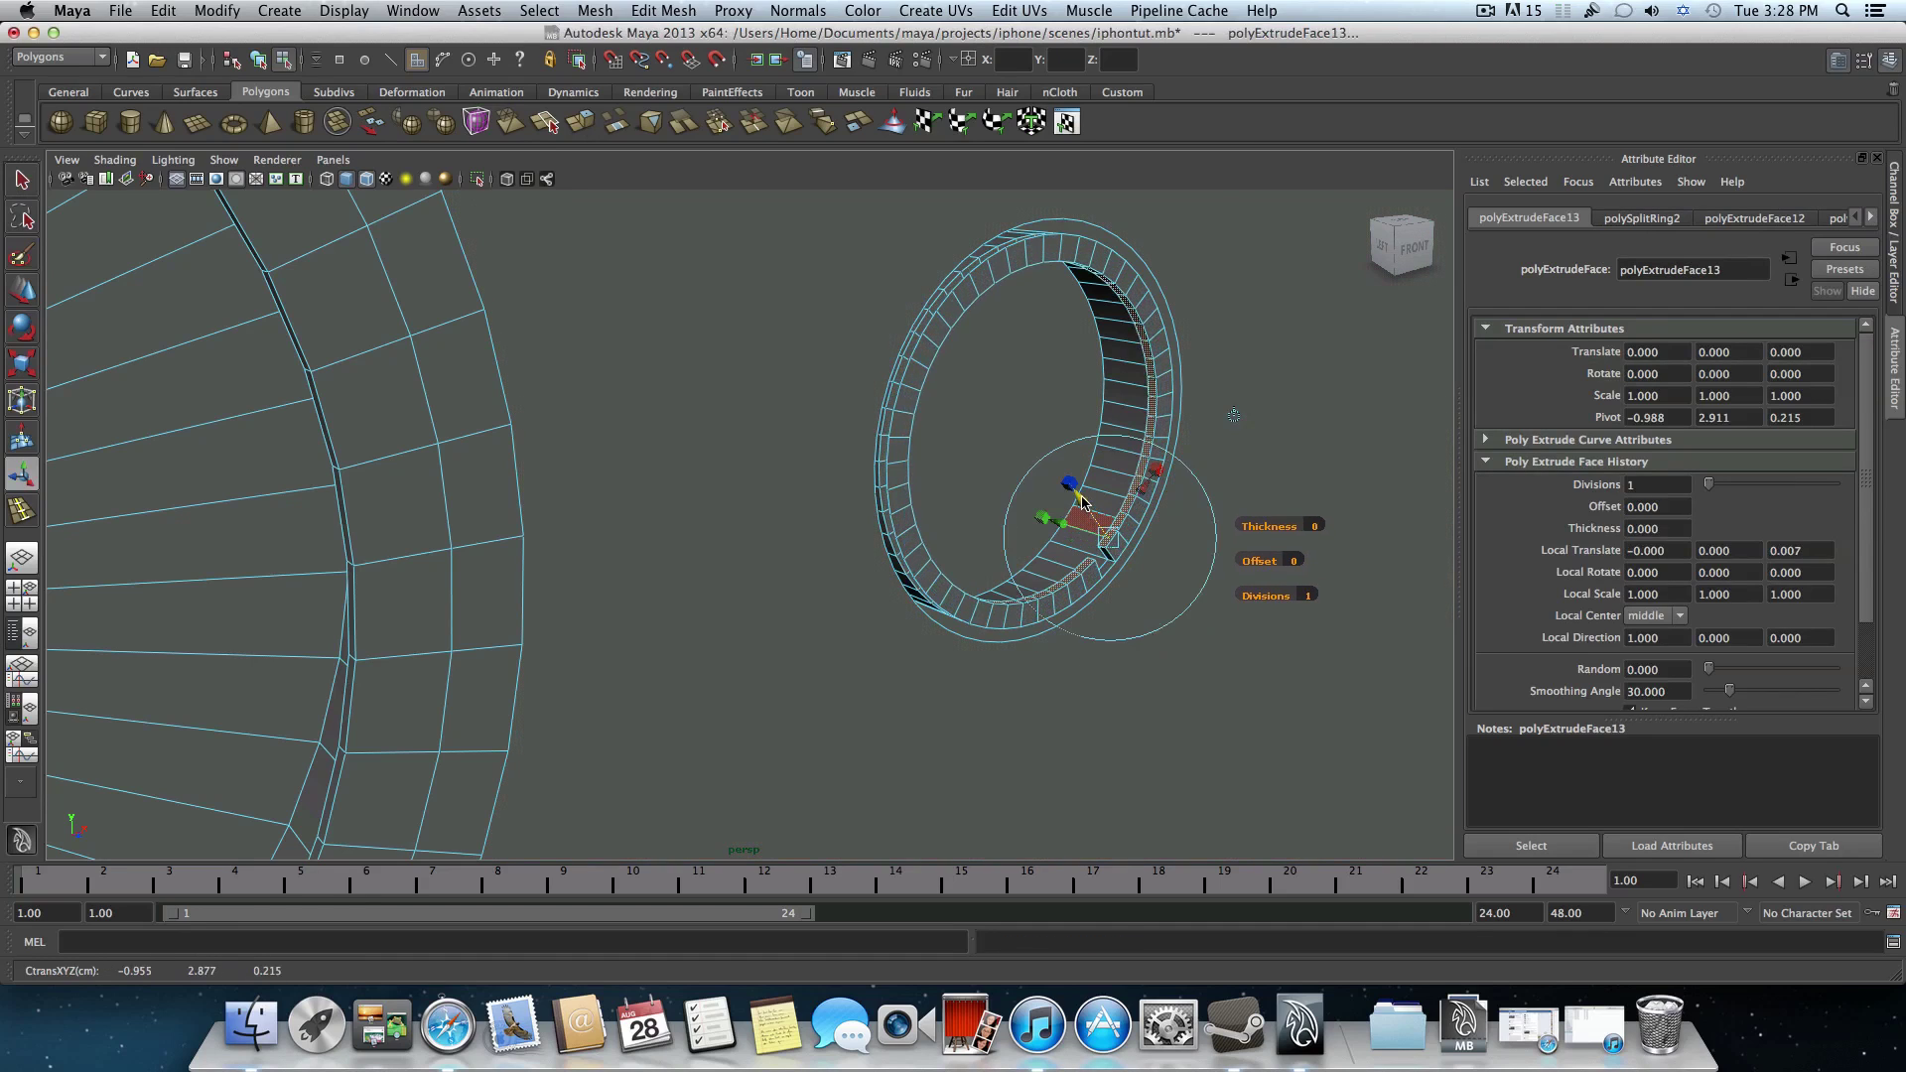
key("super+z")
left_click(1100, 575, "shift")
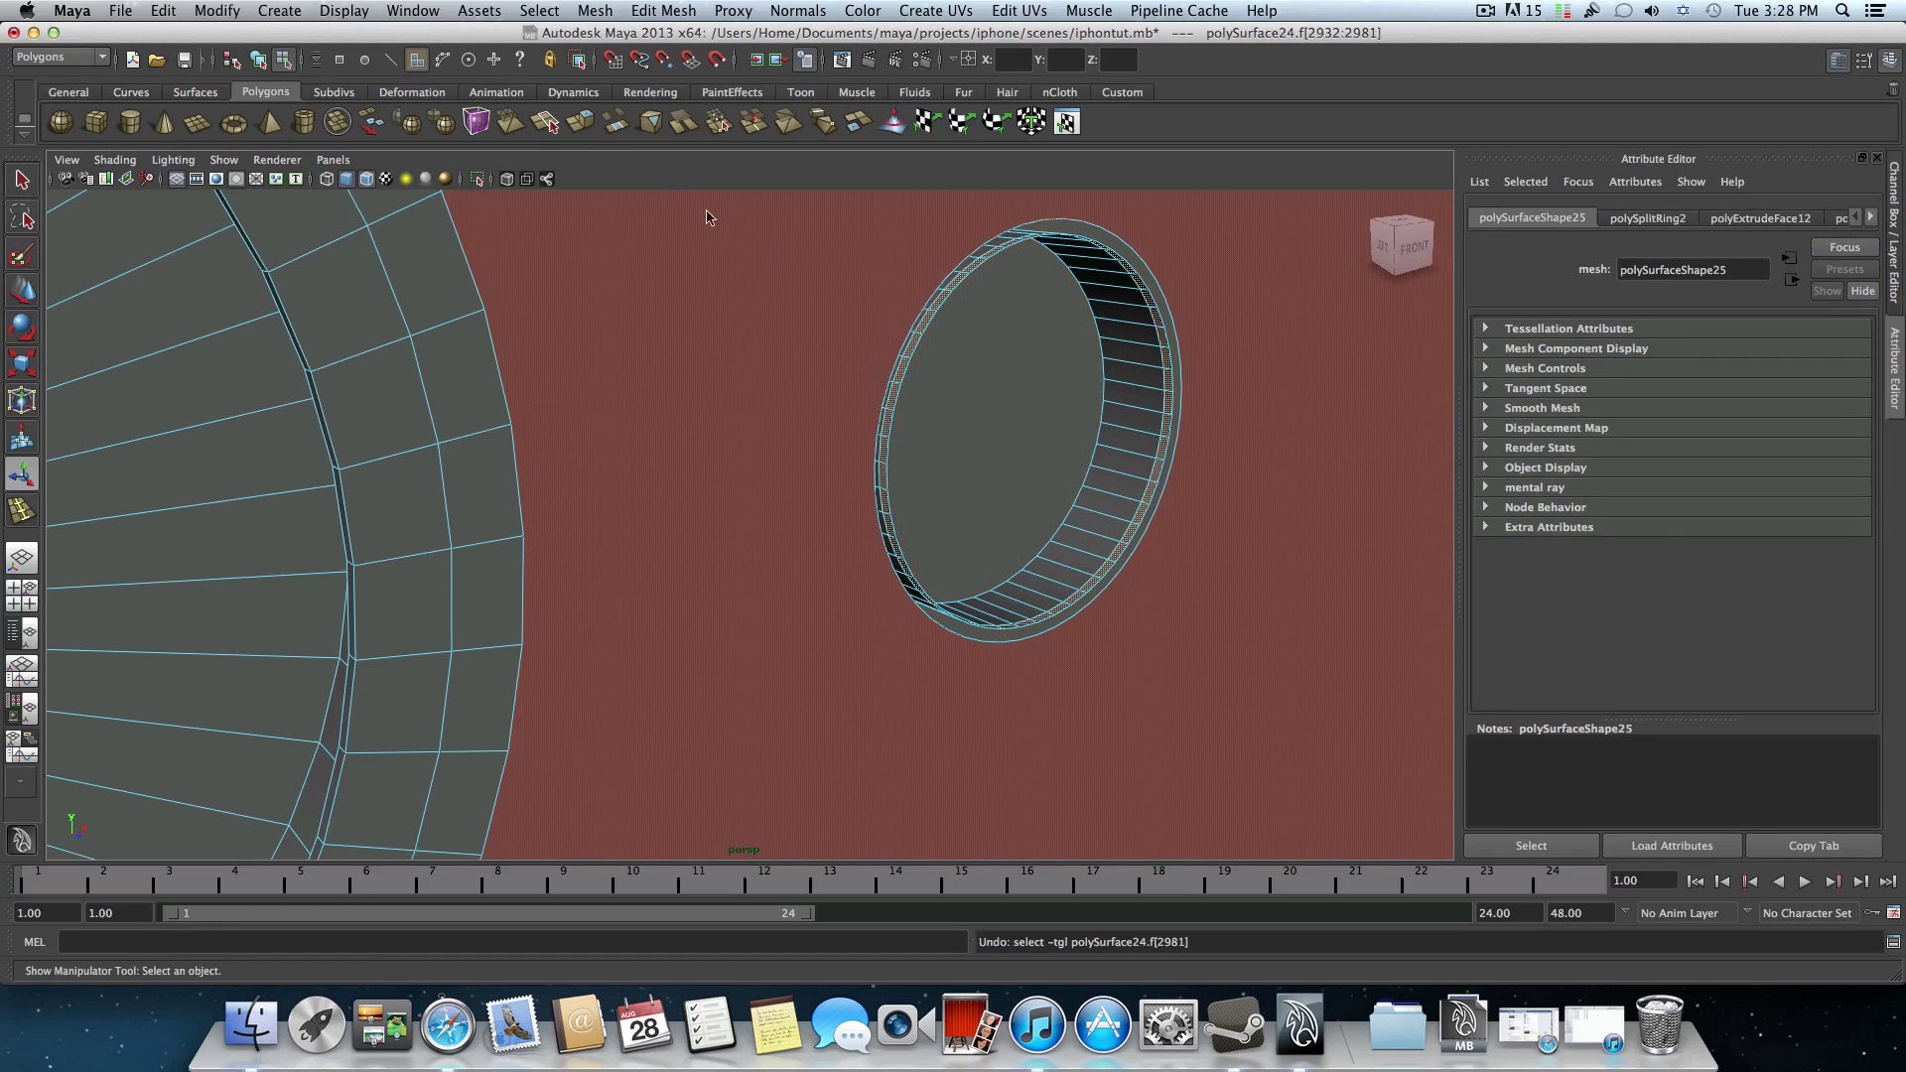
- Extrude the selected rim faces of the small flash hole inward and return to object mode
left_click(586, 130)
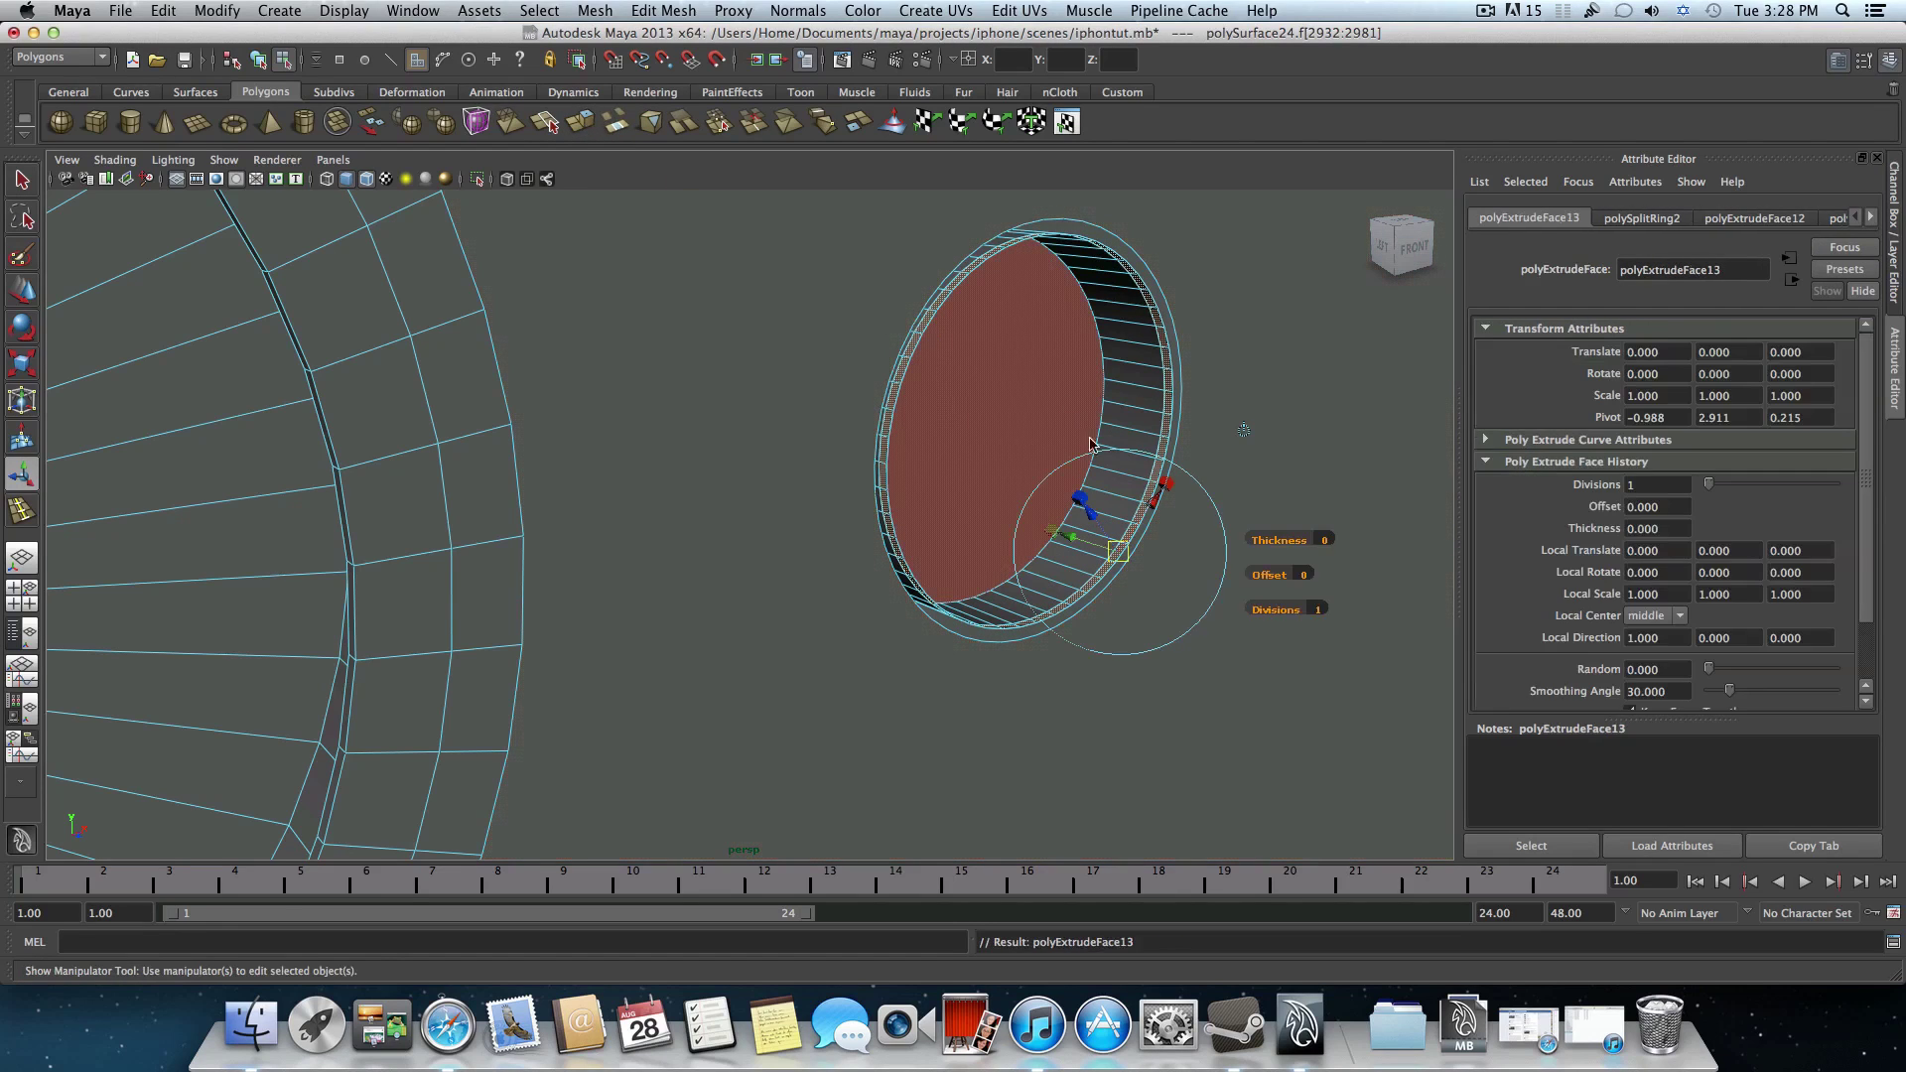
left_click_drag(1084, 510, 562, 668)
key("F8")
- Examine the round headphone hole in the phone's top edge and the whole screen side of the model from several angles
middle_click_drag(911, 640, 540, 655, "alt")
right_click_drag(540, 655, 975, 687, "alt")
right_click_drag(854, 604, 1117, 641, "alt")
middle_click_drag(1116, 640, 792, 640, "alt")
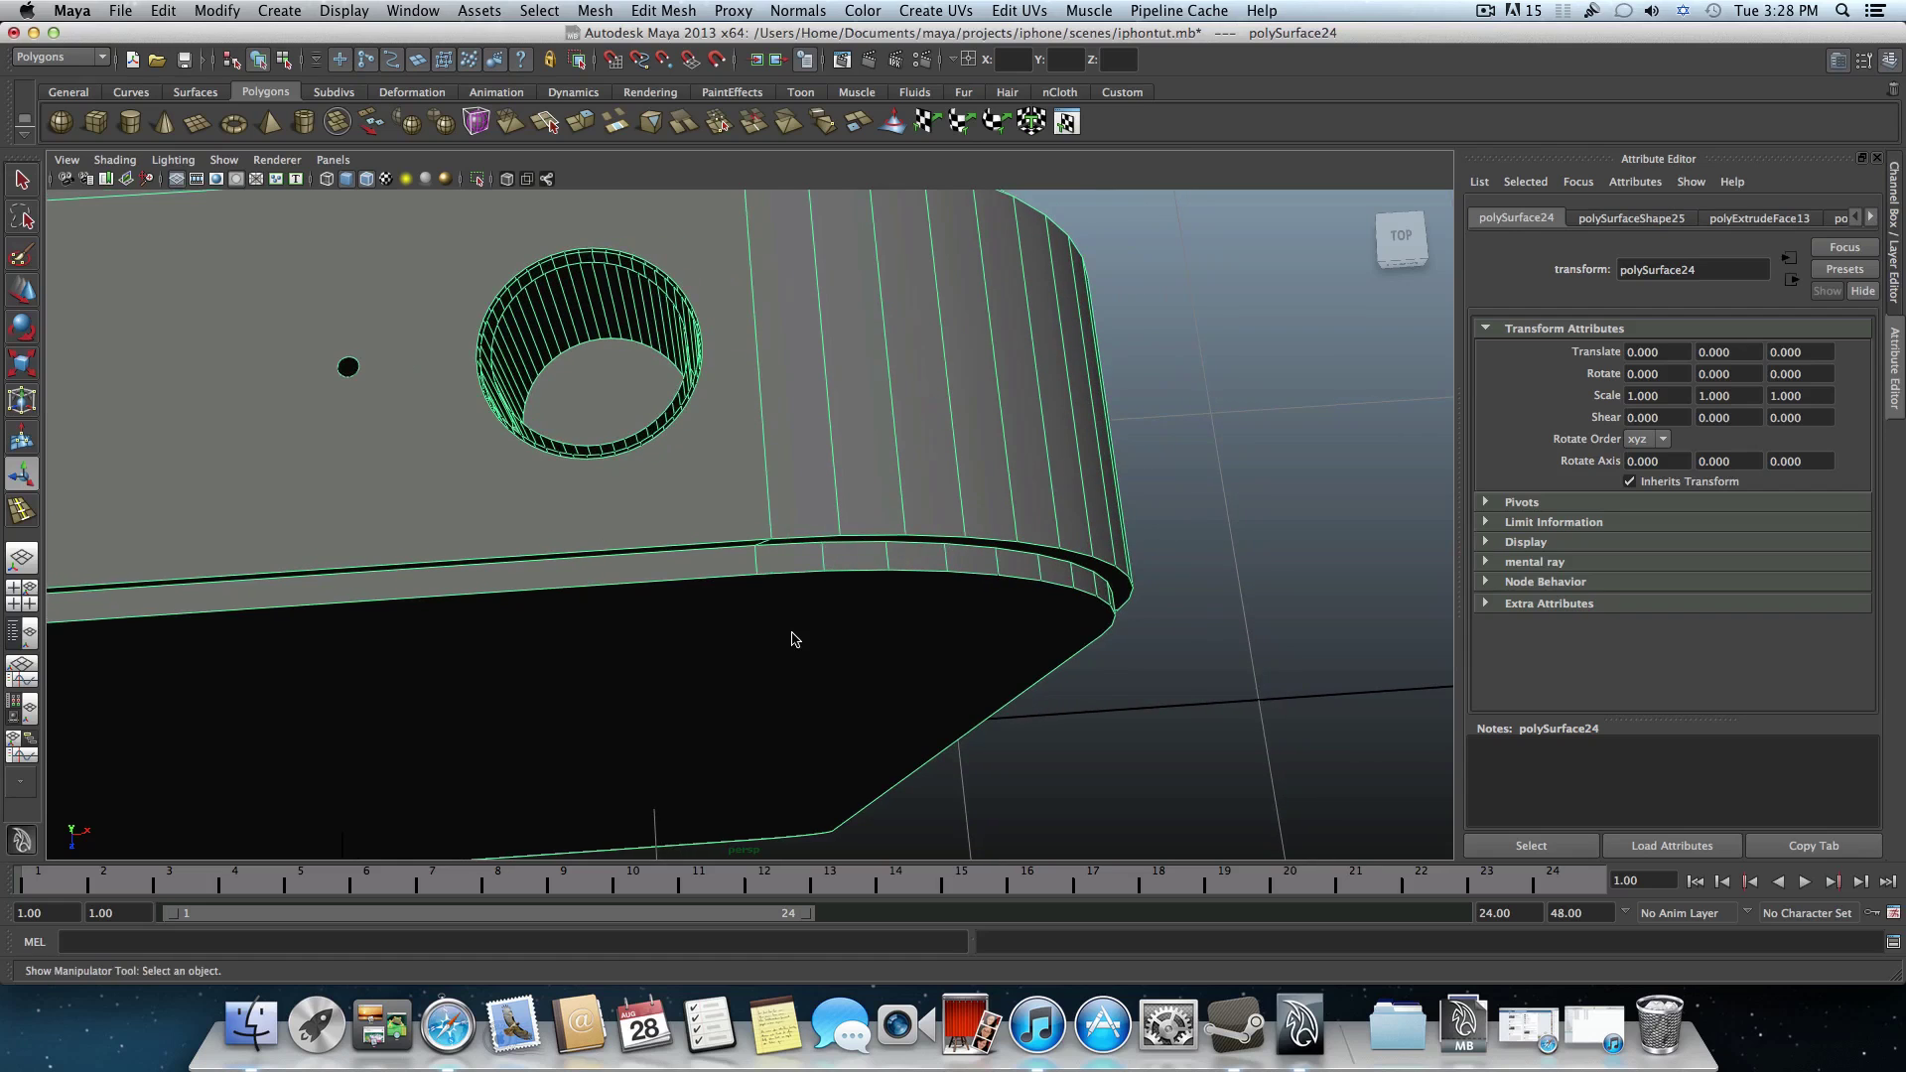
left_click_drag(717, 566, 704, 523, "alt")
middle_click_drag(704, 523, 810, 552, "alt")
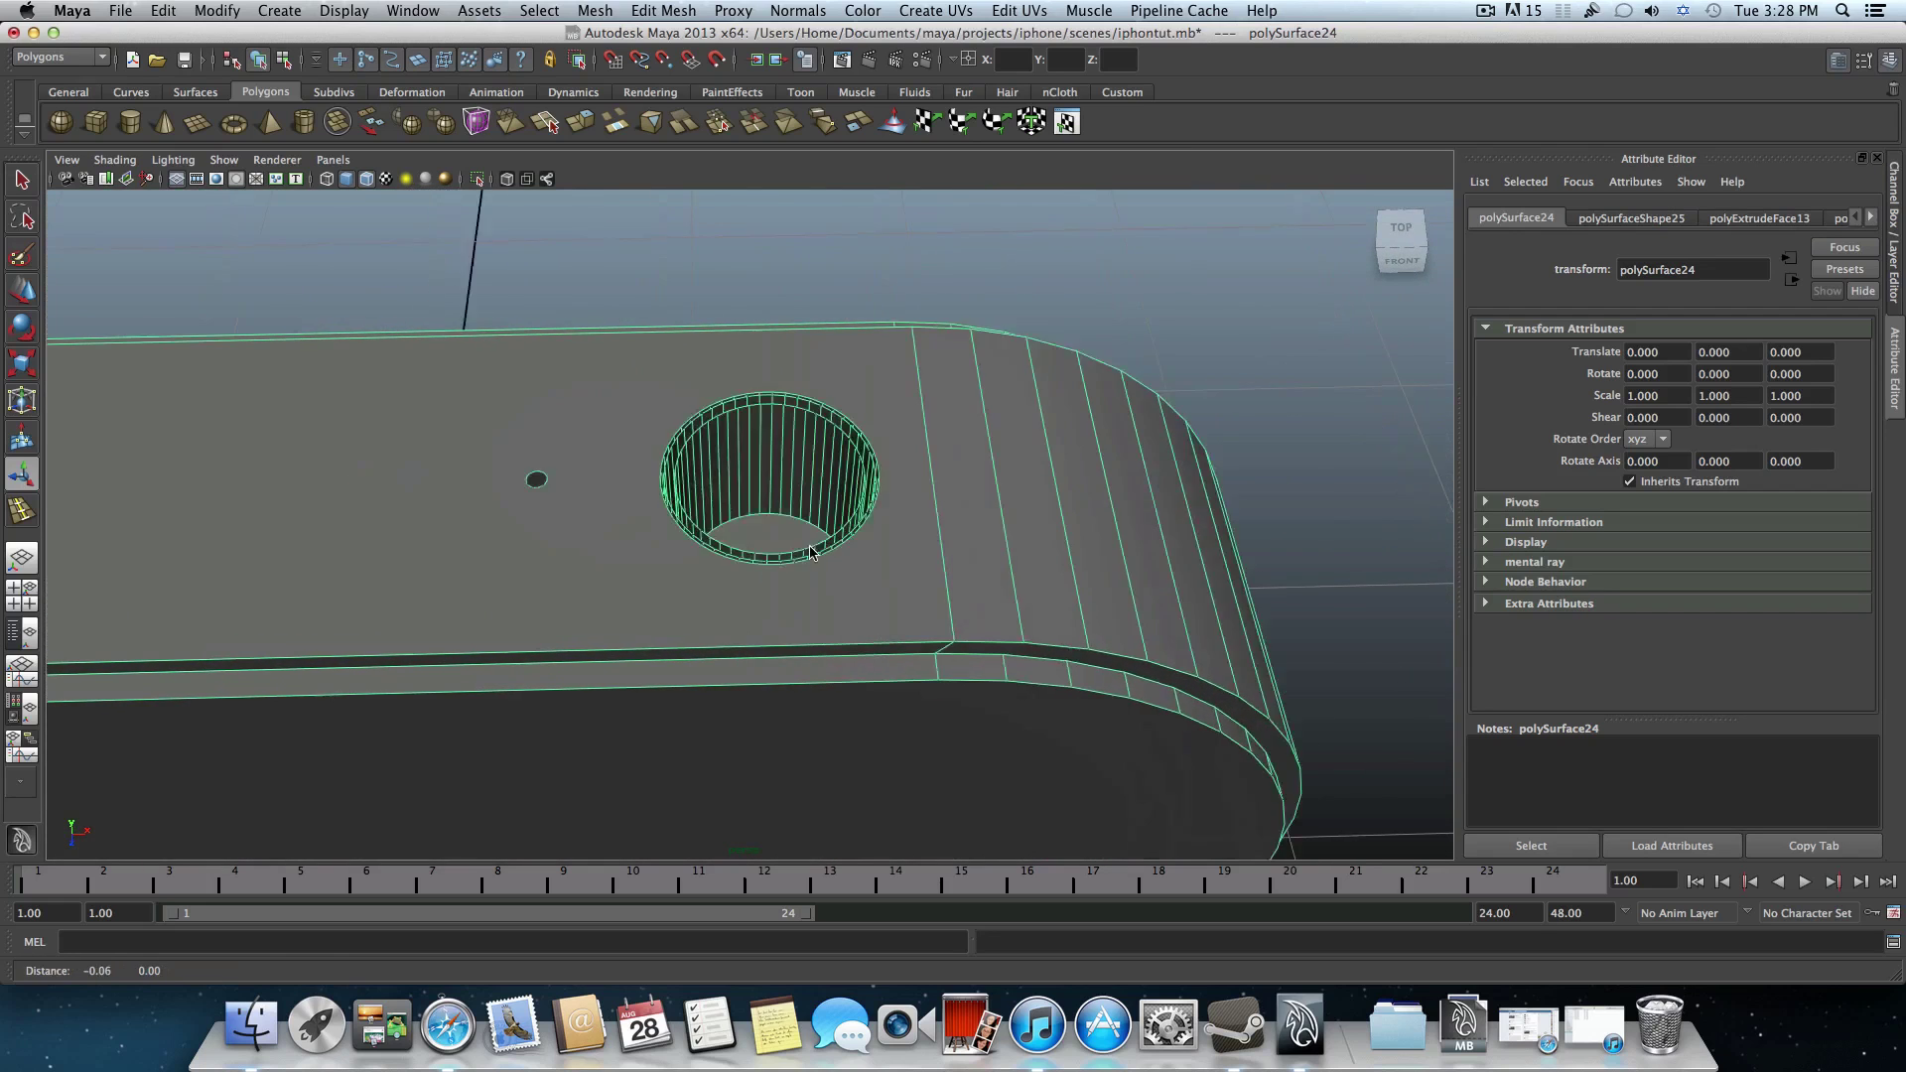
left_click_drag(811, 552, 957, 603, "alt")
middle_click_drag(957, 603, 779, 476, "alt")
left_click_drag(779, 477, 819, 525, "alt")
middle_click_drag(824, 561, 687, 428, "alt")
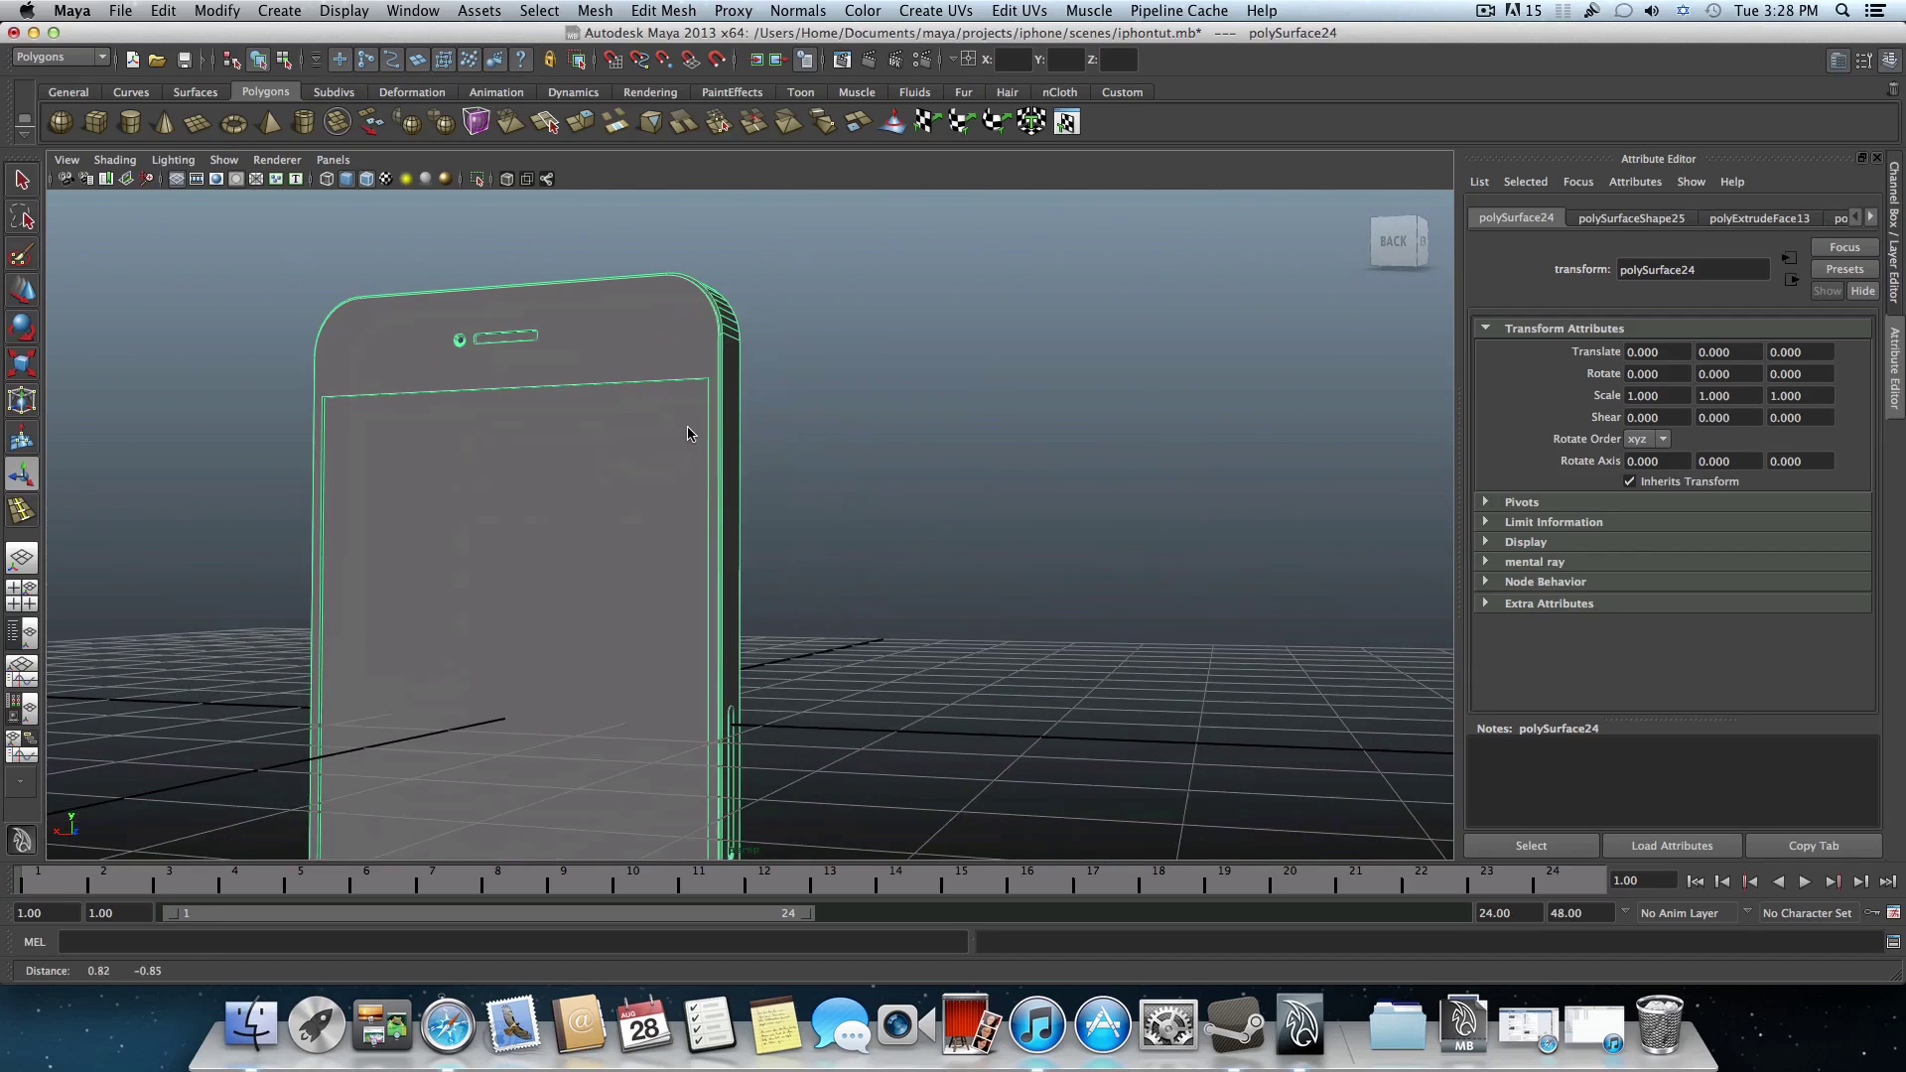
left_click_drag(688, 433, 727, 565, "alt")
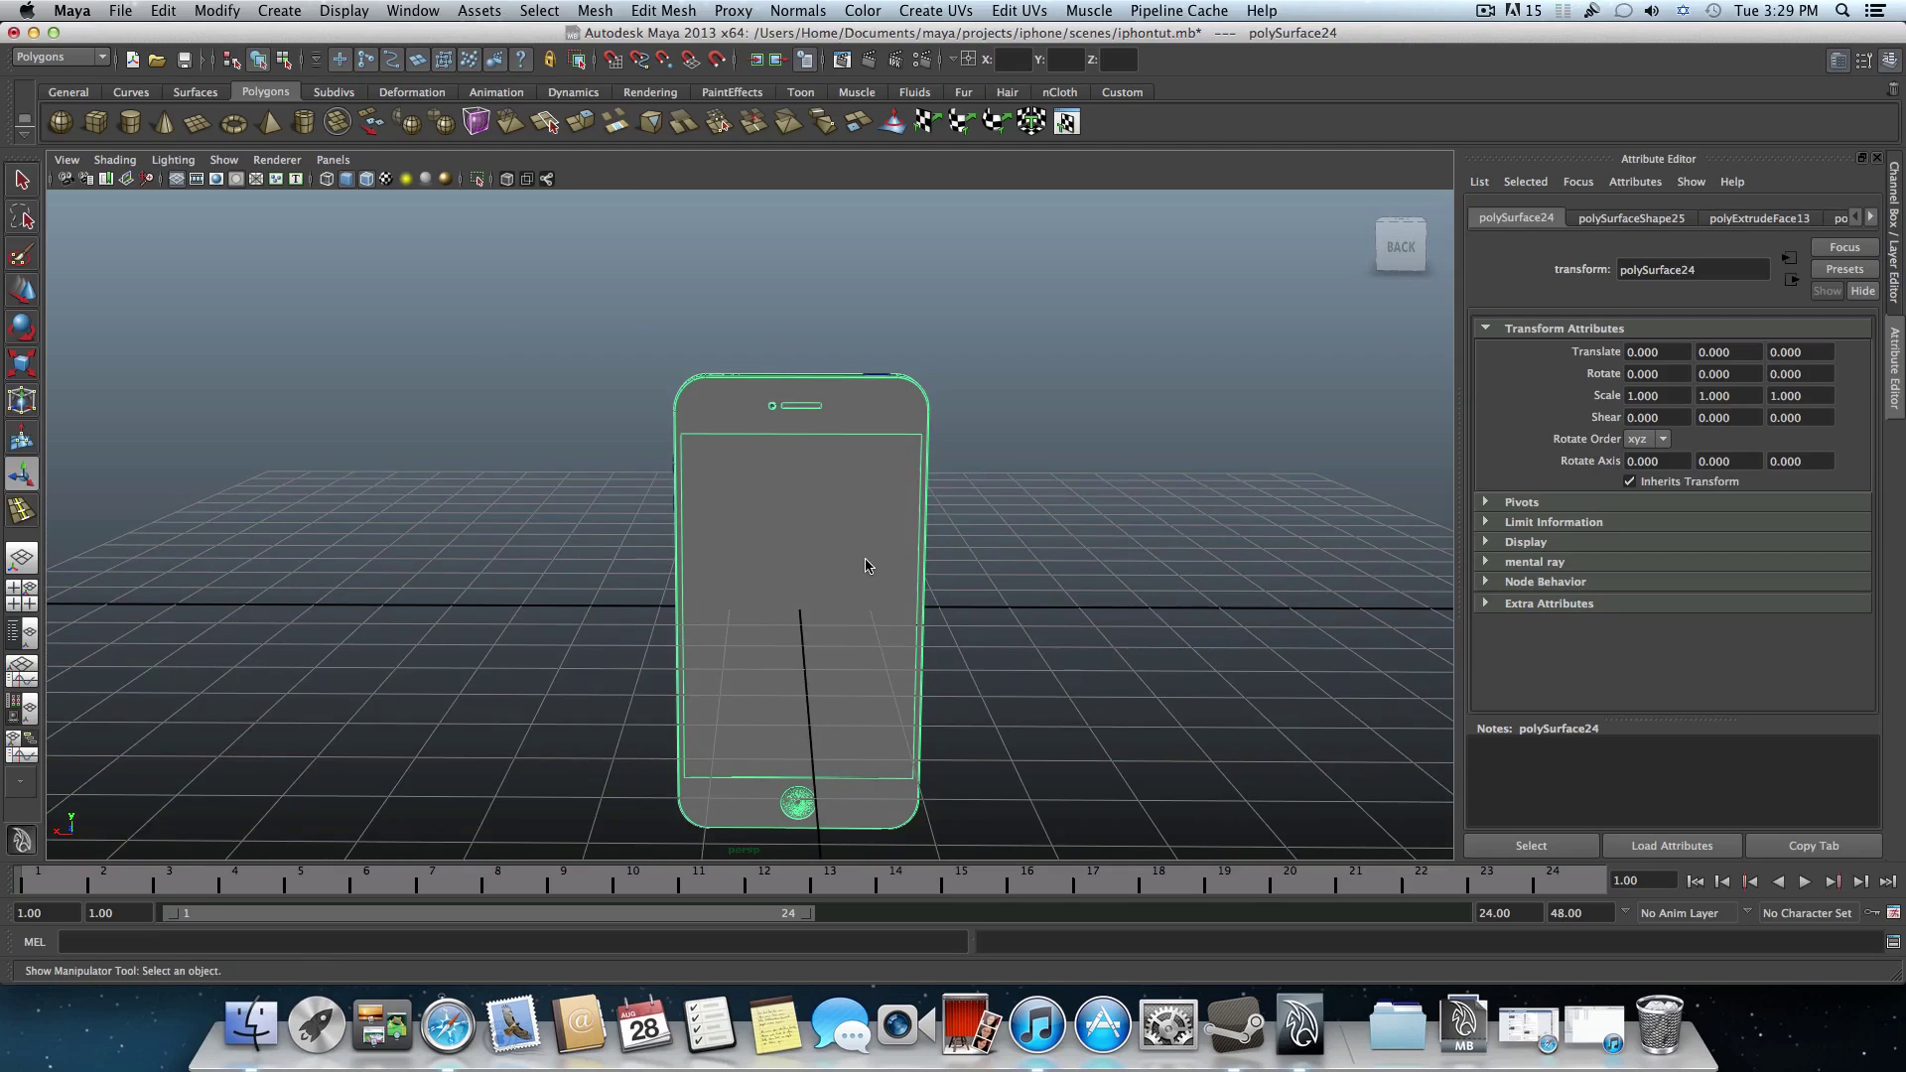
left_click_drag(865, 566, 818, 569, "alt")
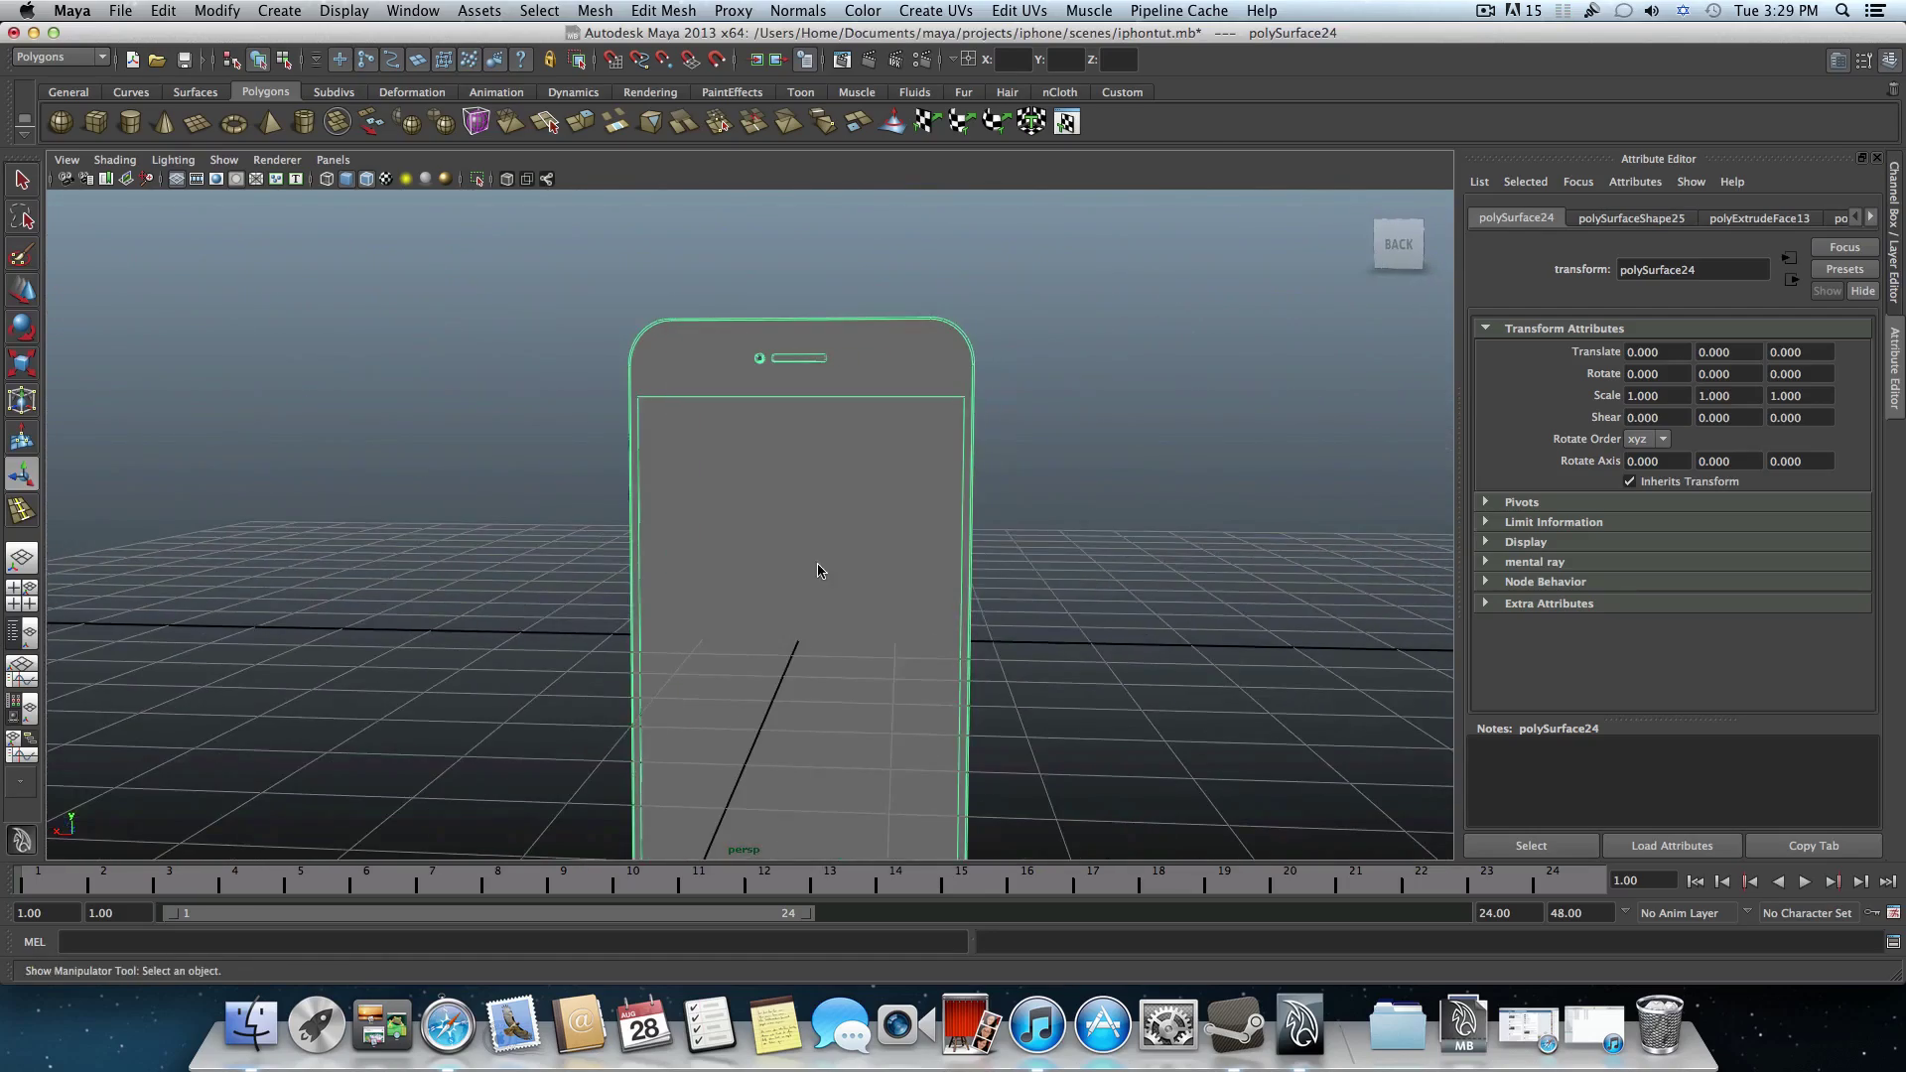
right_click_drag(885, 558, 766, 549, "alt")
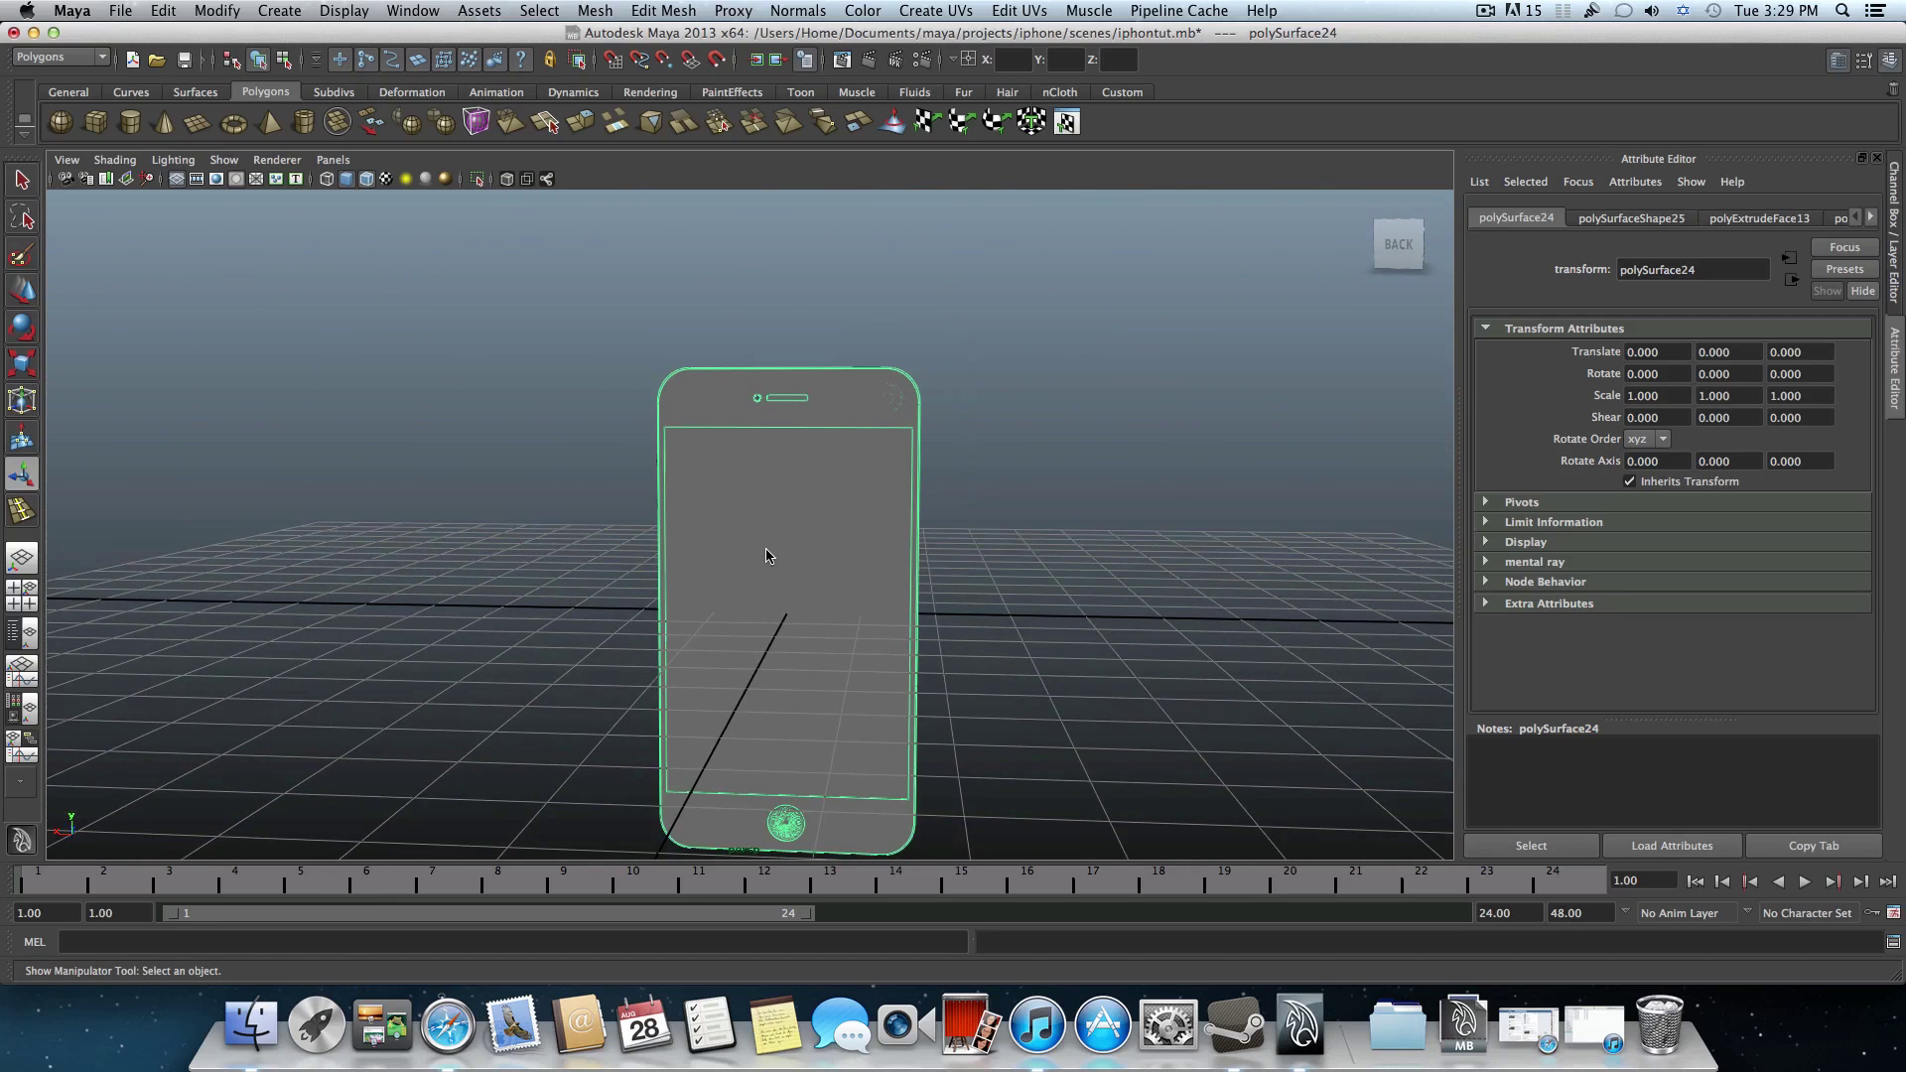